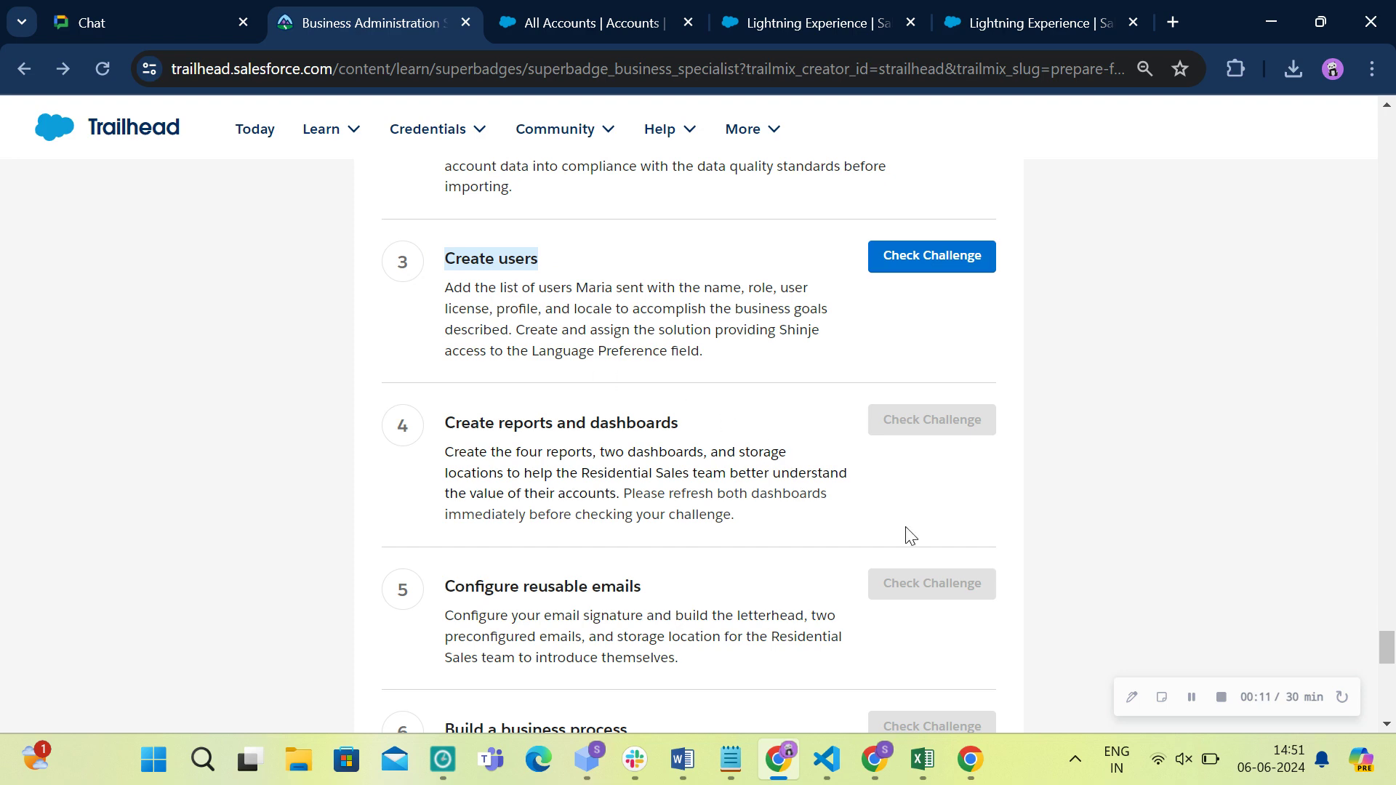
# Look through the superbadge requirements for the table of users to create and the username formula.
pyautogui.click(1182, 704)
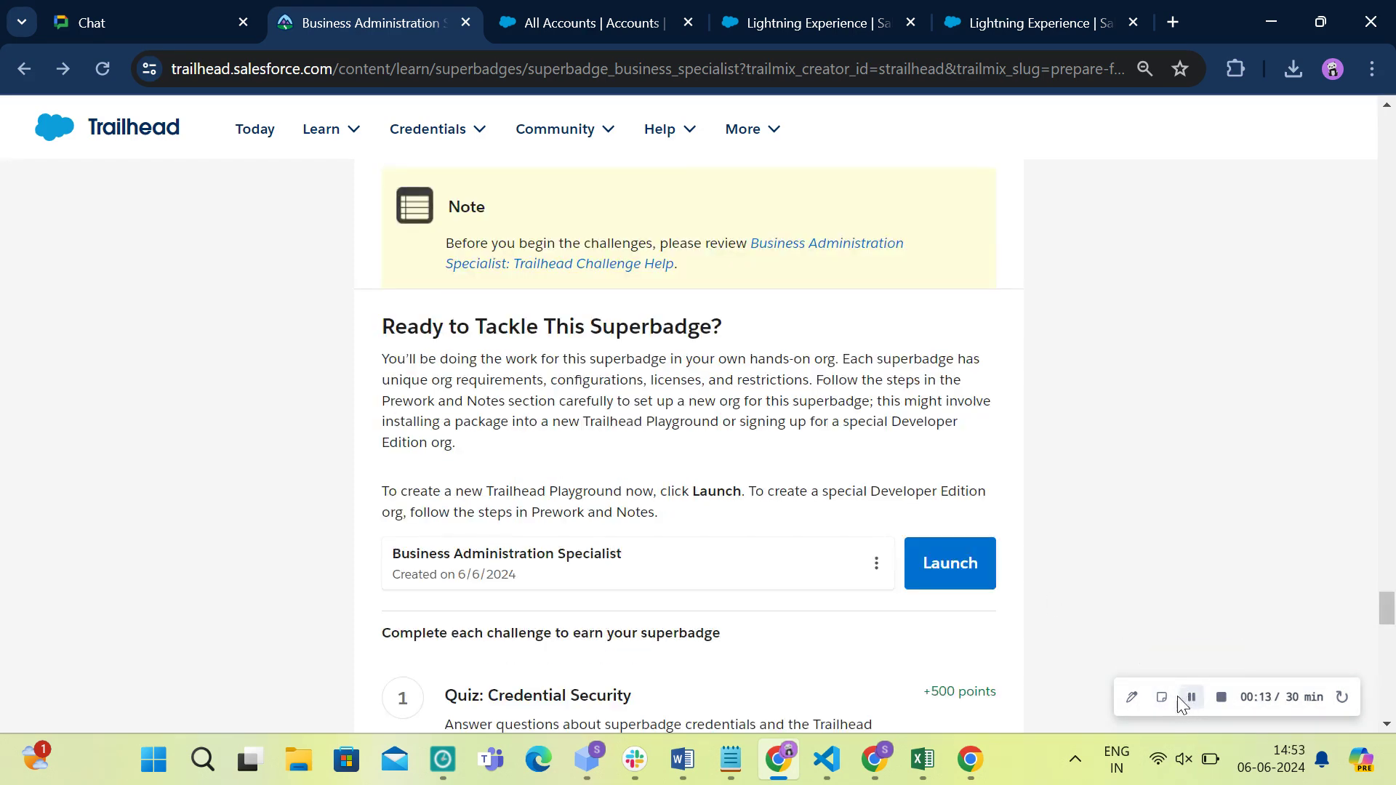
pyautogui.scroll(15, 513, 683)
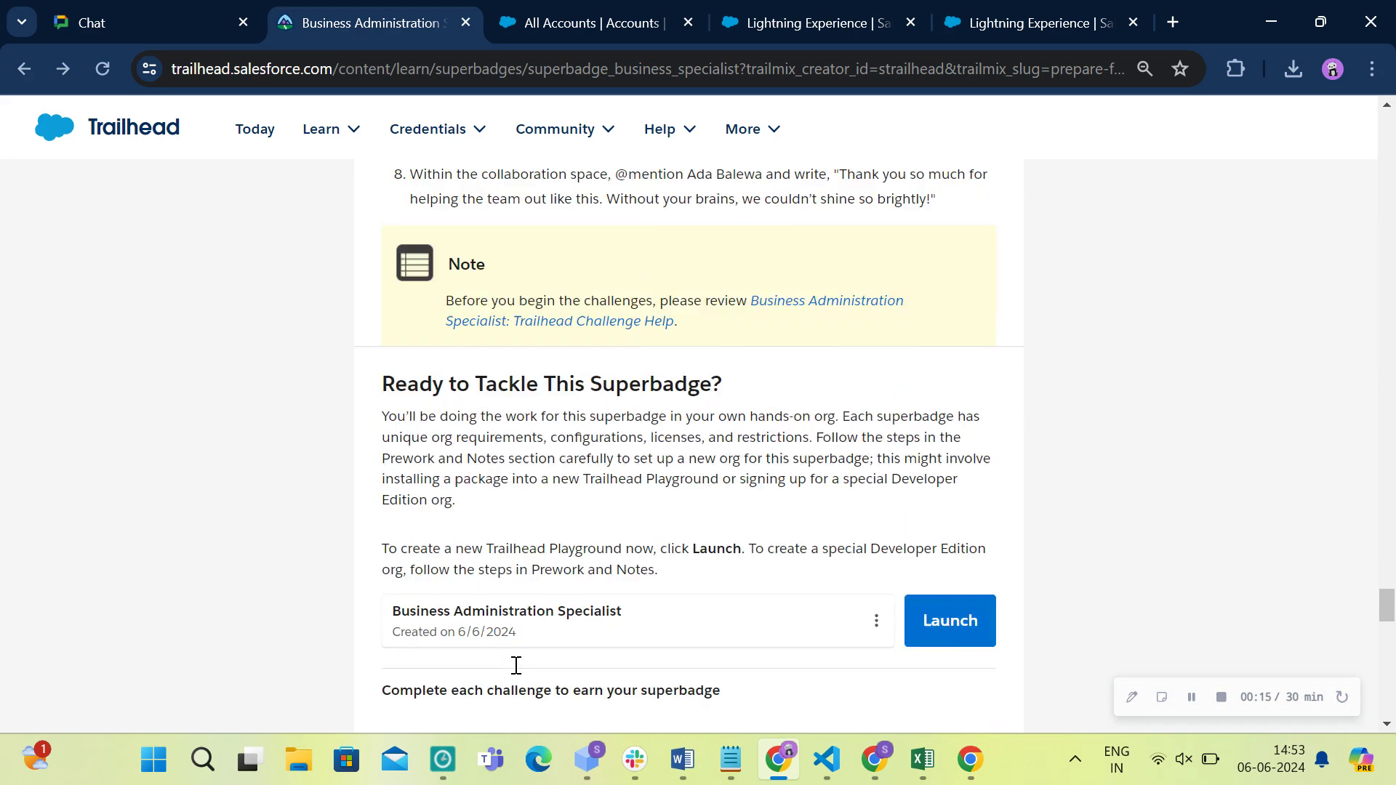
pyautogui.scroll(15, 515, 664)
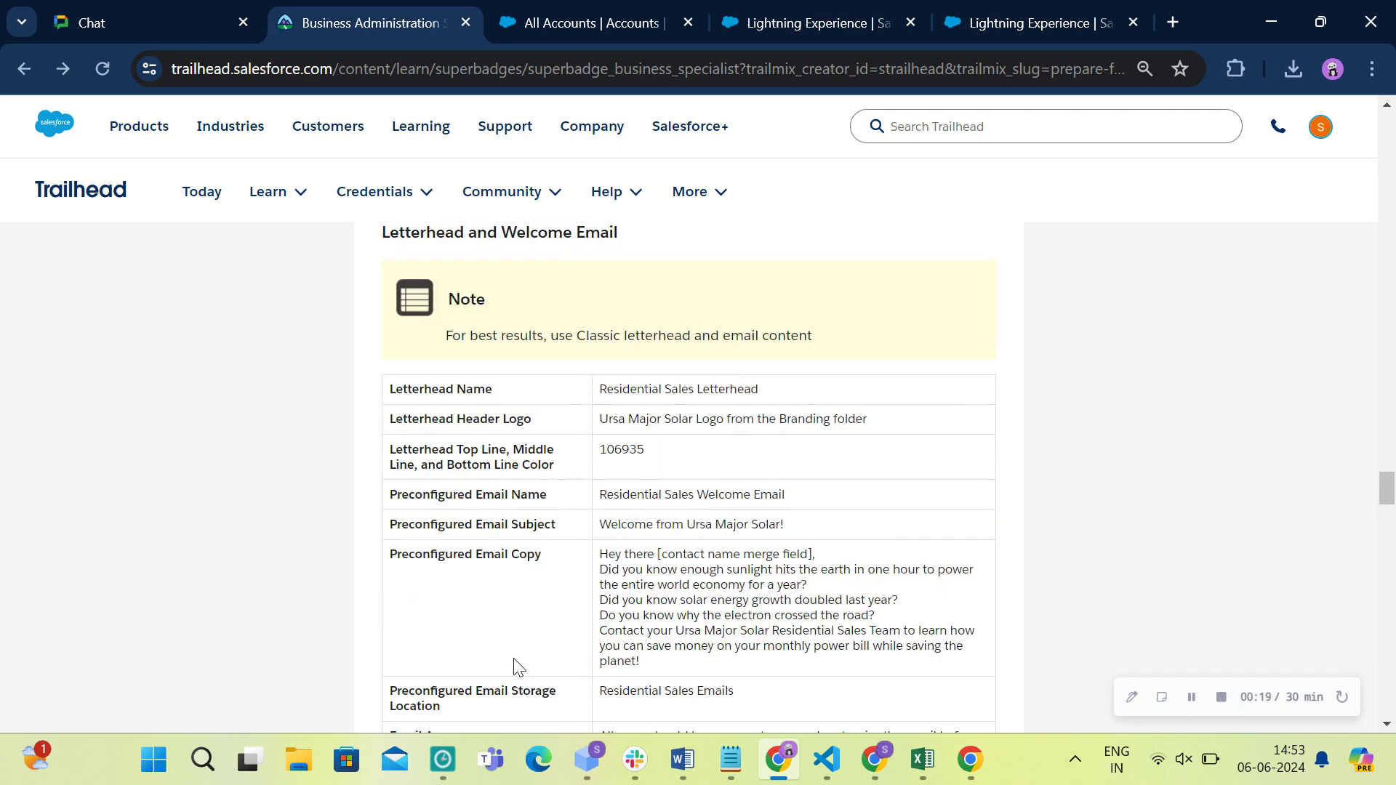
pyautogui.scroll(-5, 516, 667)
pyautogui.scroll(10, 518, 658)
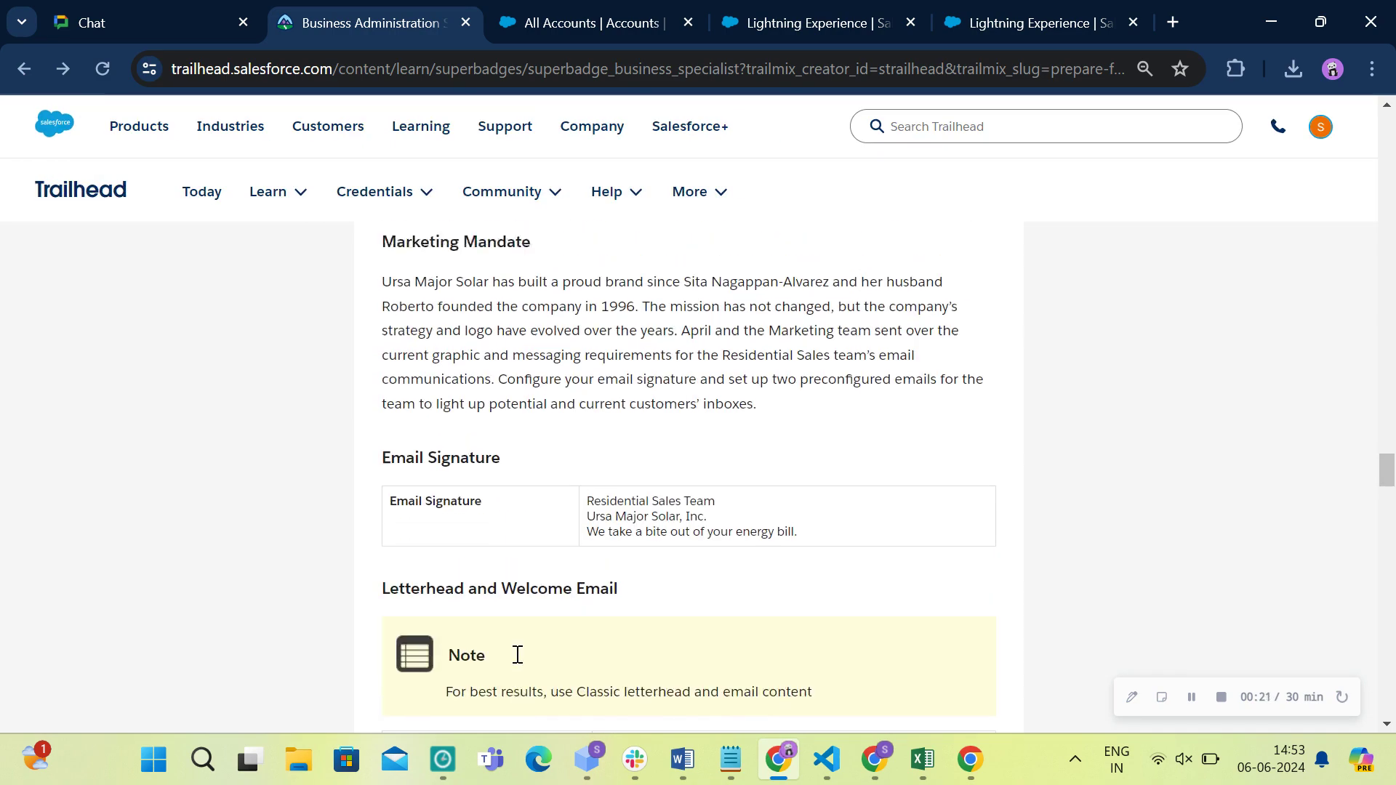
pyautogui.scroll(5, 518, 655)
pyautogui.scroll(7, 518, 652)
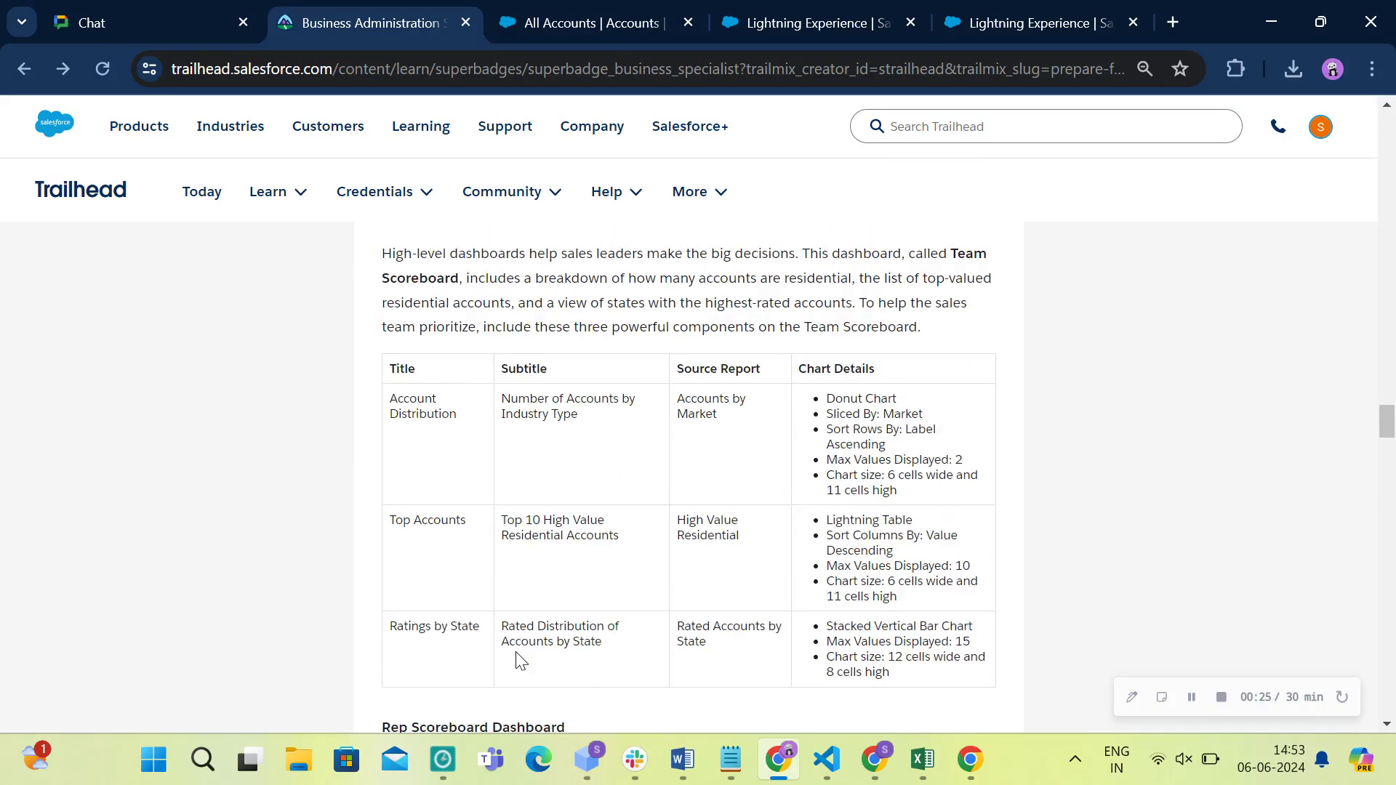
pyautogui.click(1191, 697)
pyautogui.click(1191, 697)
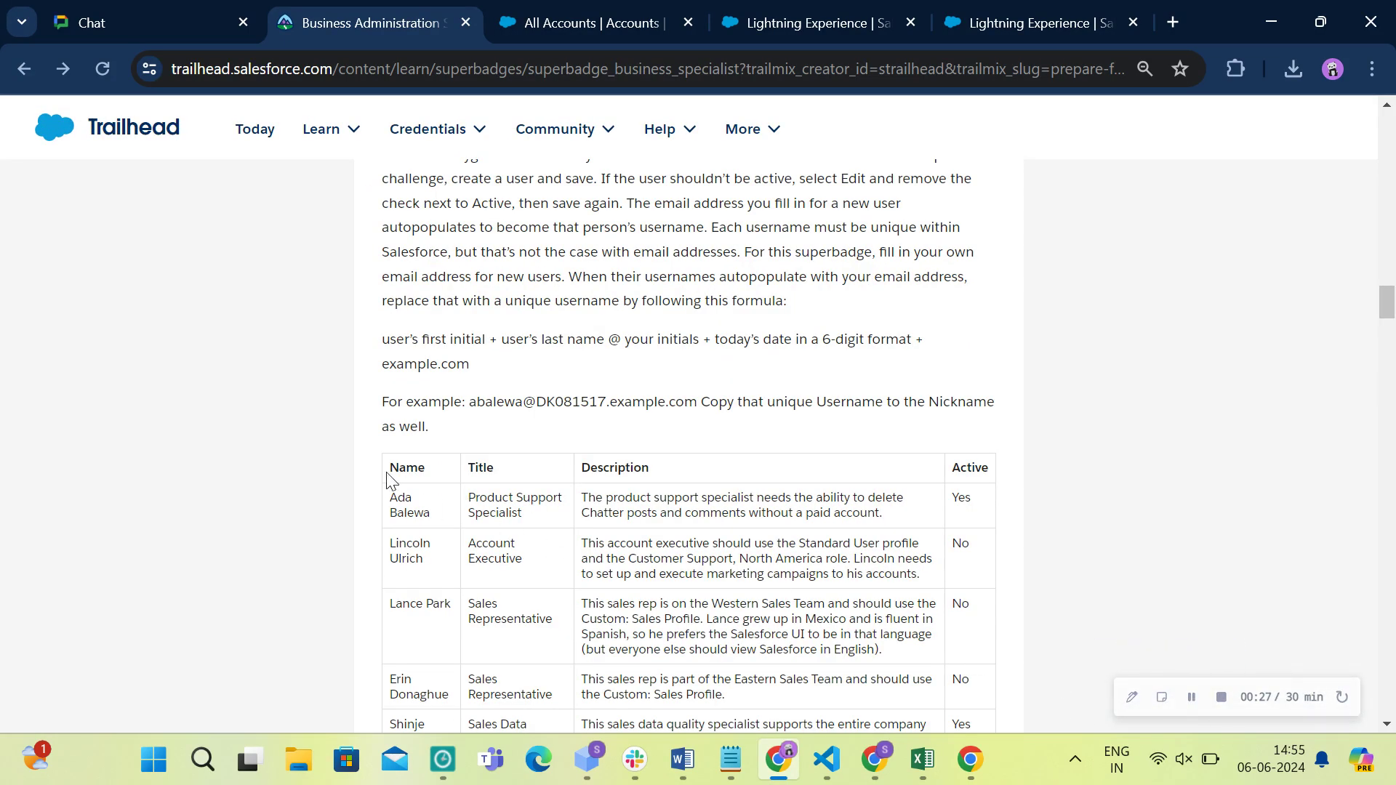
# Copy the first listed user's full name from the requirements table and switch to the Salesforce playground's accounts list.
pyautogui.moveTo(391, 502); pyautogui.dragTo(441, 515)
pyautogui.hotkey('ctrl', 'c')
pyautogui.click(605, 25)
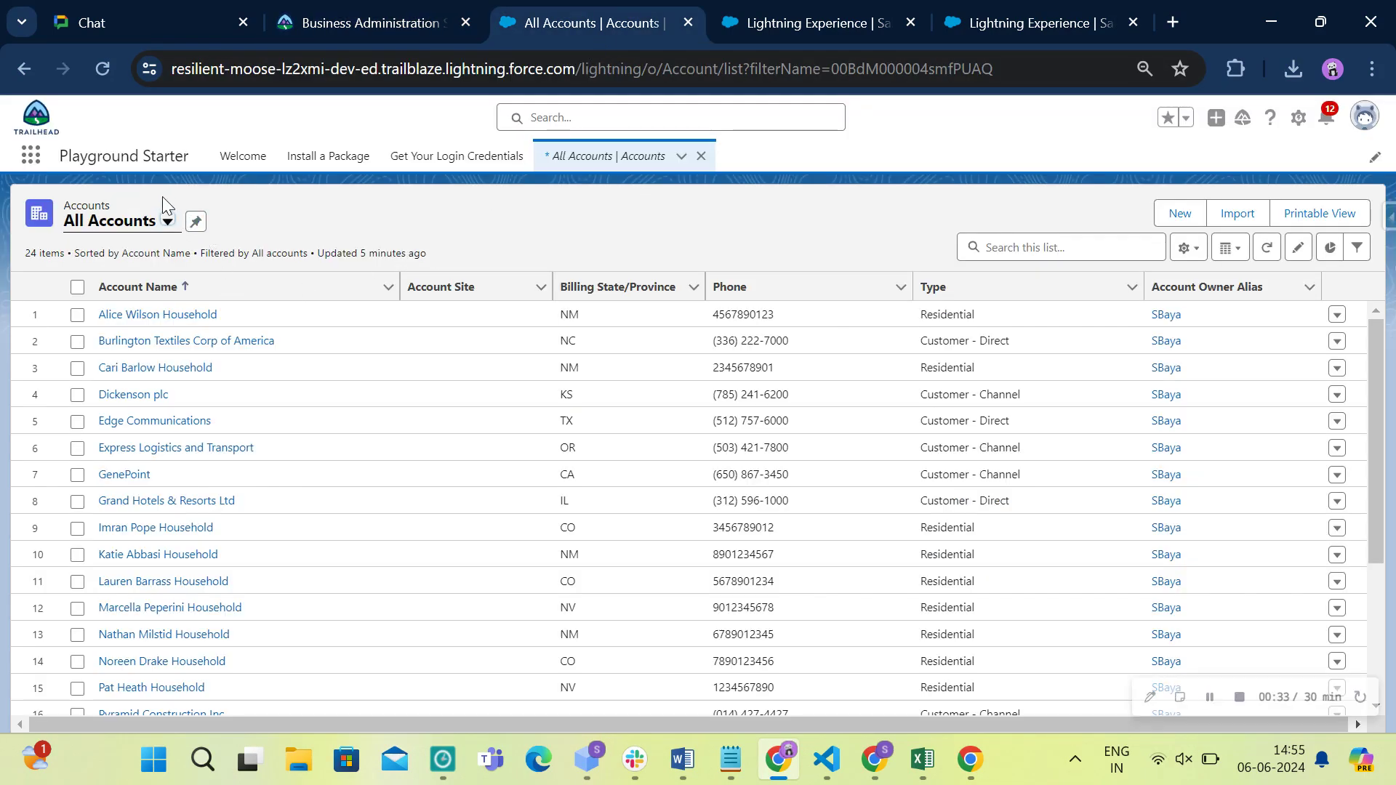
pyautogui.click(766, 3)
pyautogui.click(657, 6)
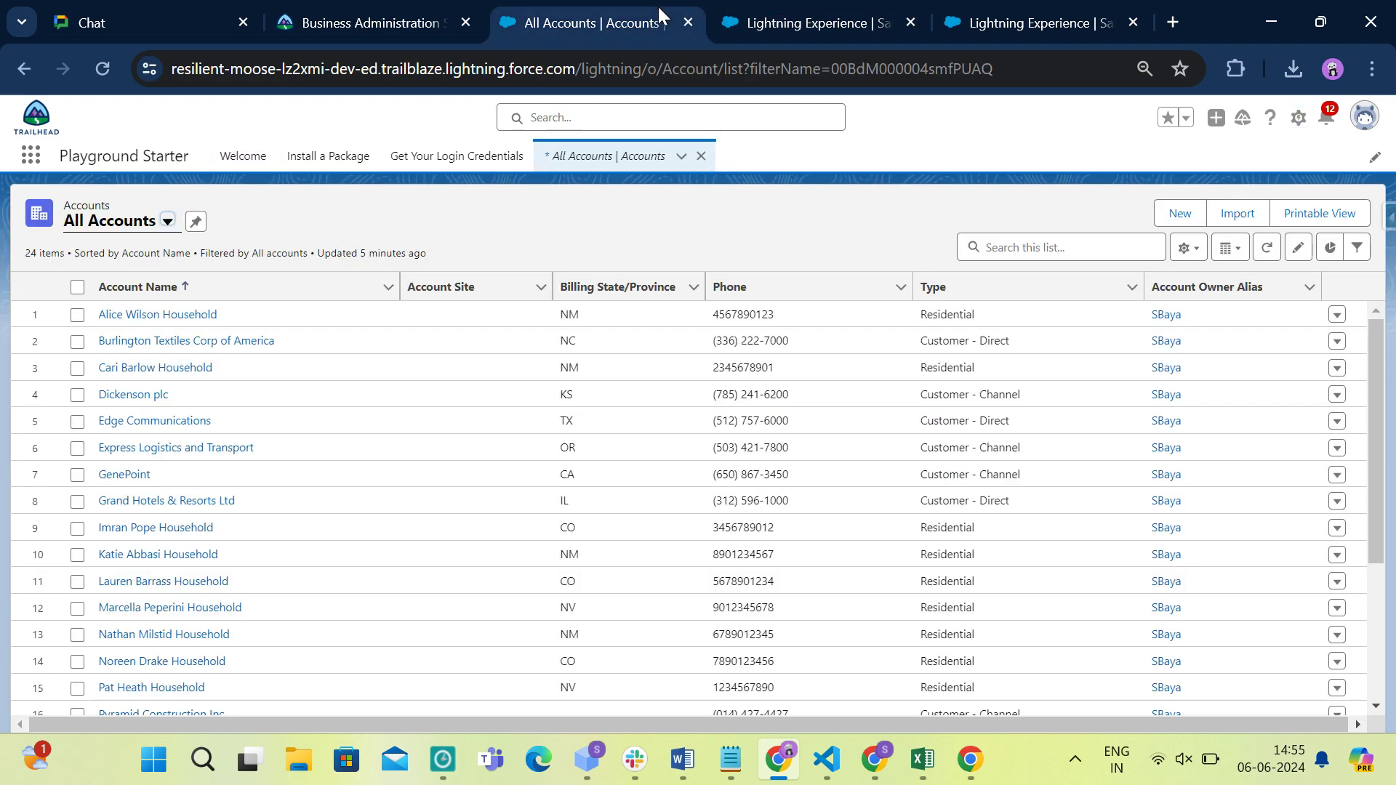
# Open Setup in its own browser tab beside the superbadge page and close the two spare Lightning Experience tabs.
pyautogui.click(1299, 117)
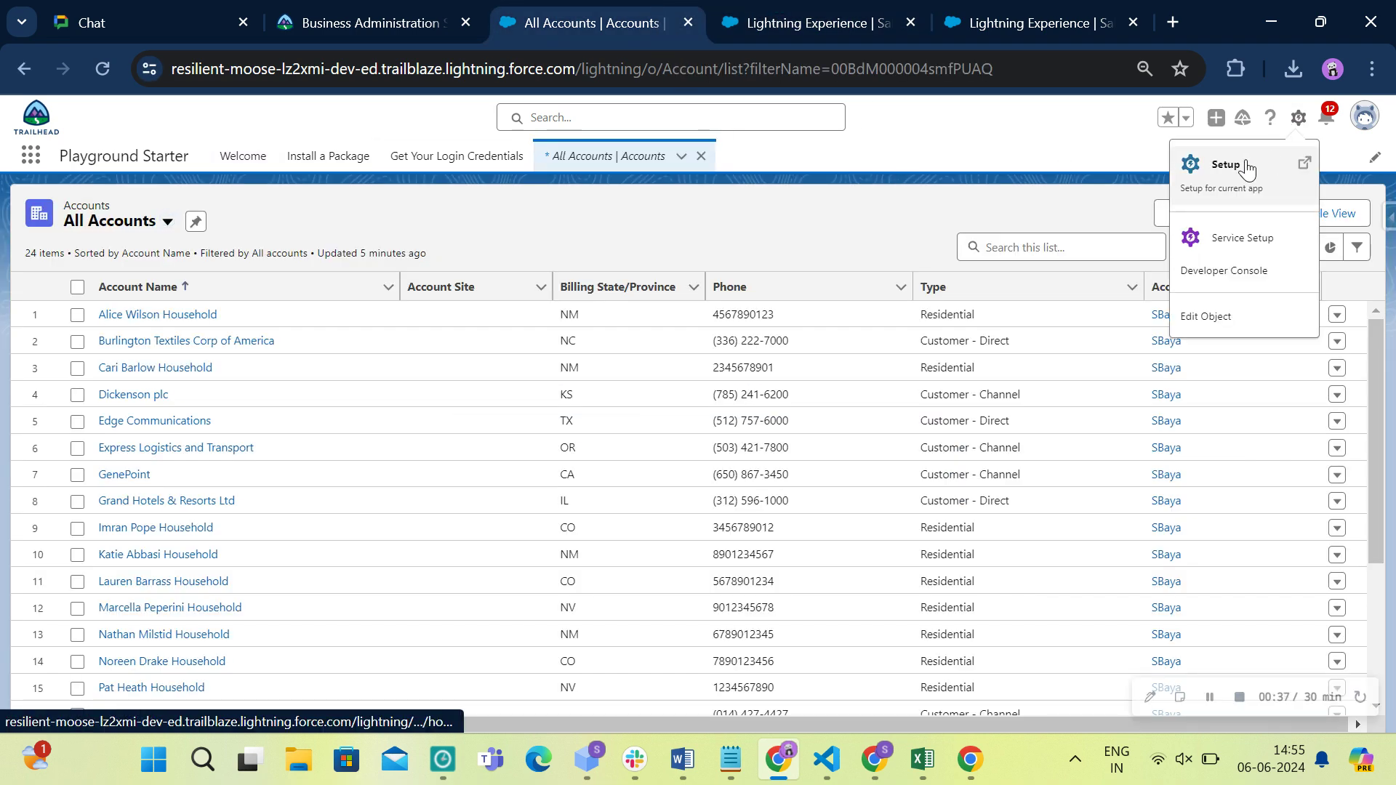
pyautogui.click(1236, 163)
pyautogui.moveTo(603, 16); pyautogui.dragTo(509, 17)
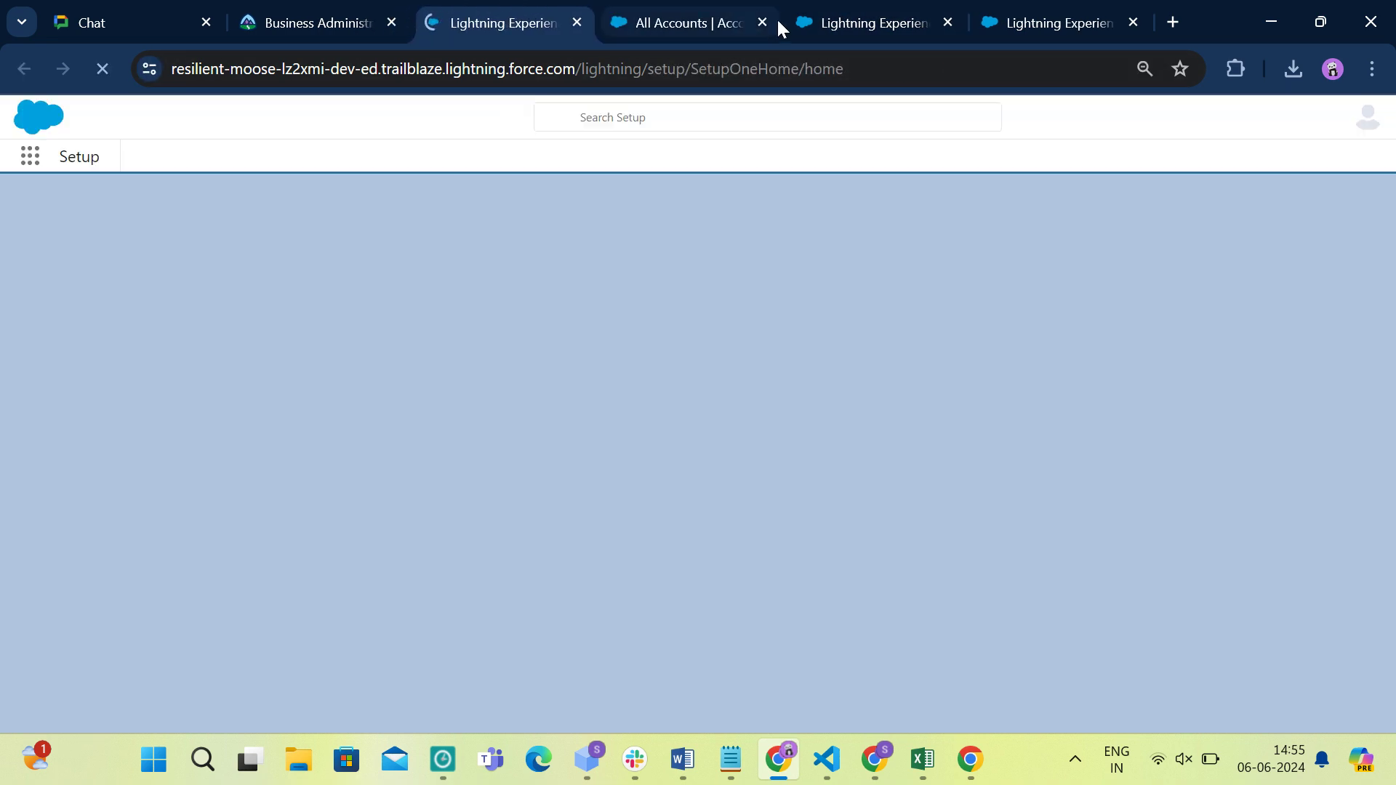
pyautogui.click(946, 18)
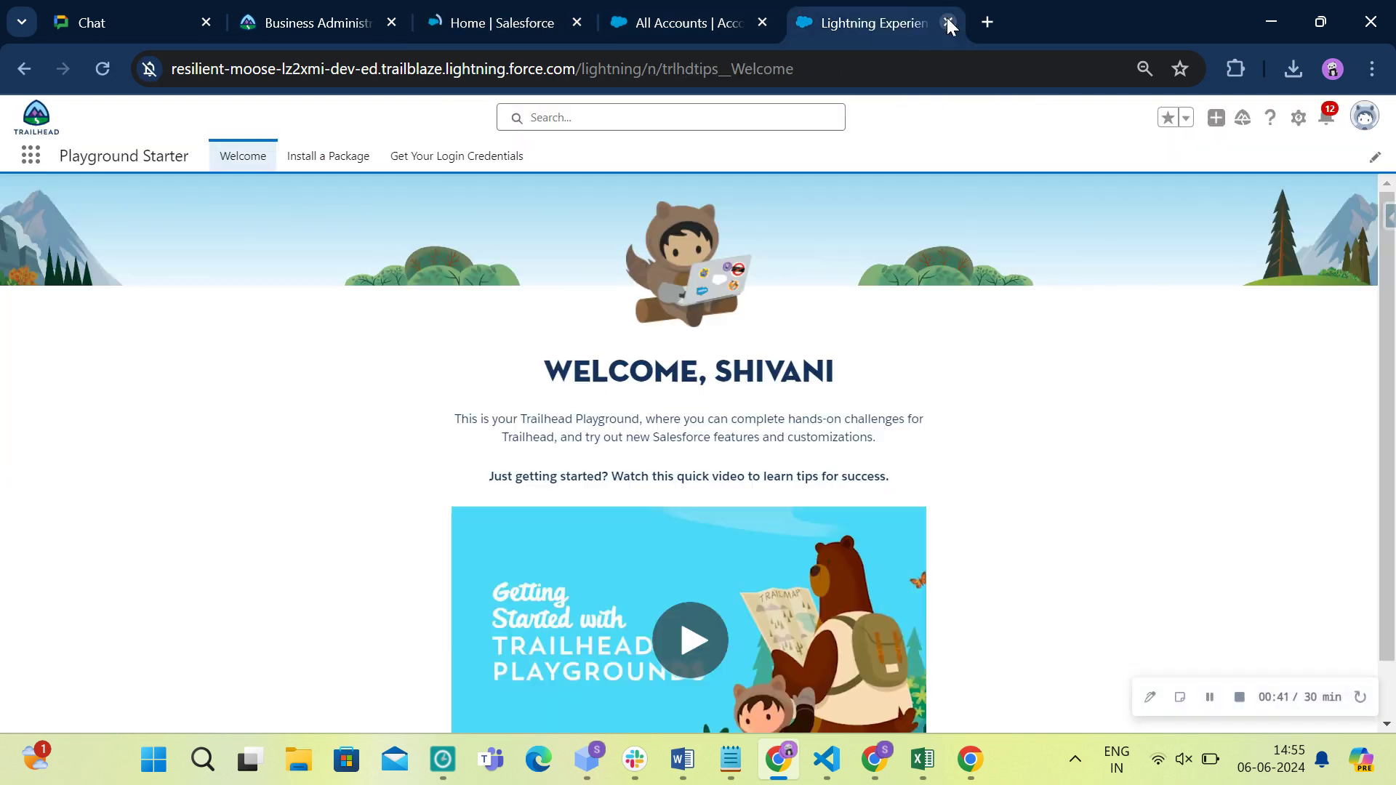
pyautogui.click(947, 18)
pyautogui.click(660, 19)
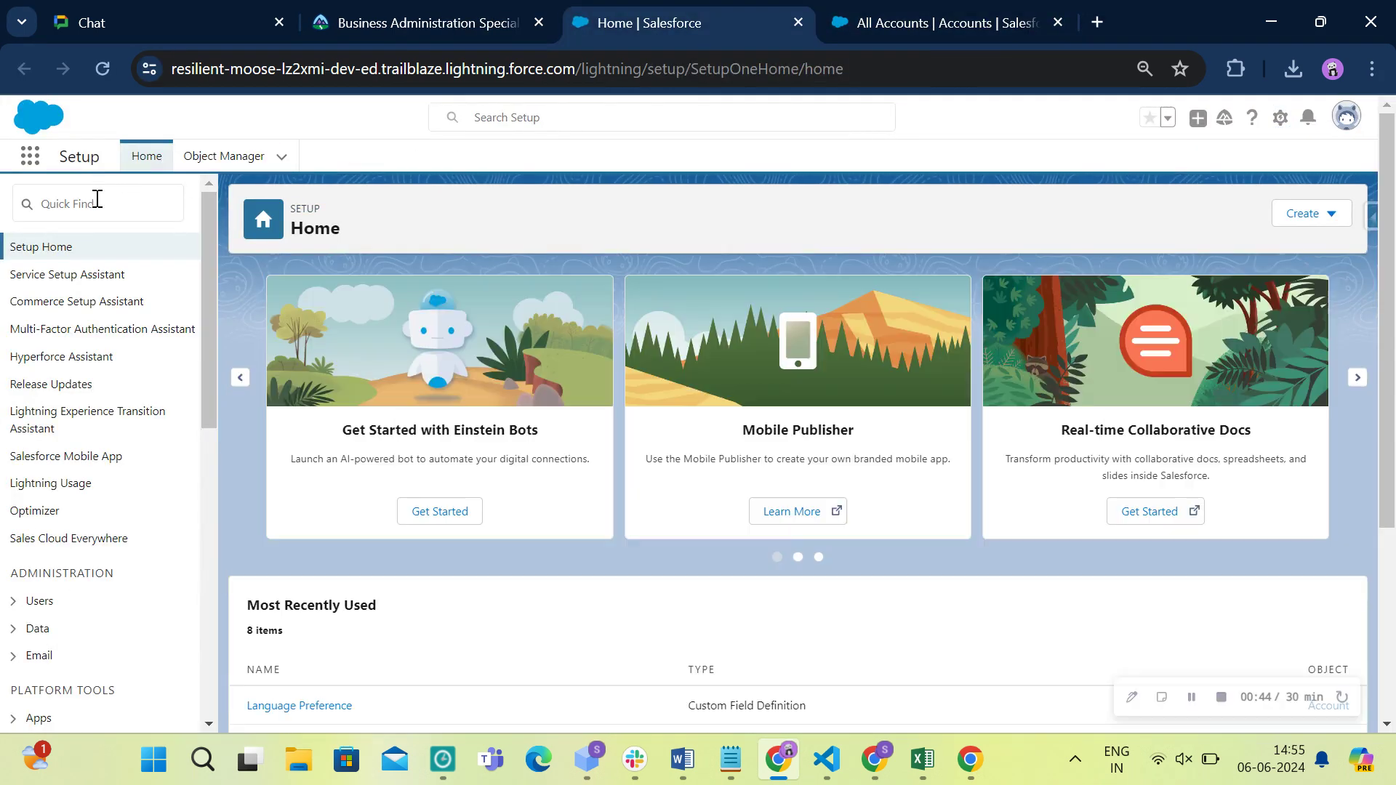
# Find the Users page in Setup by searching for "user" and start a new user record.
pyautogui.click(97, 200)
pyautogui.write('us')
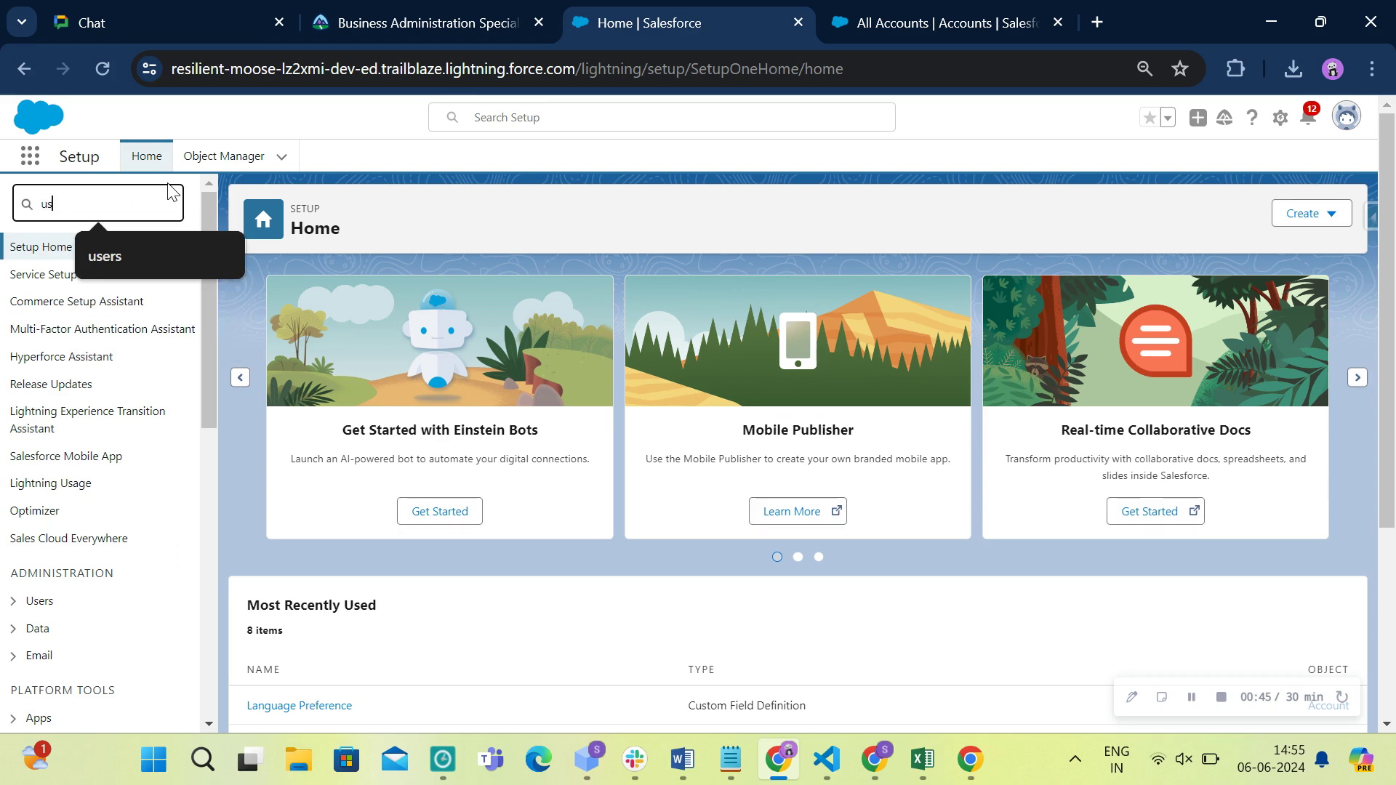
pyautogui.write('er')
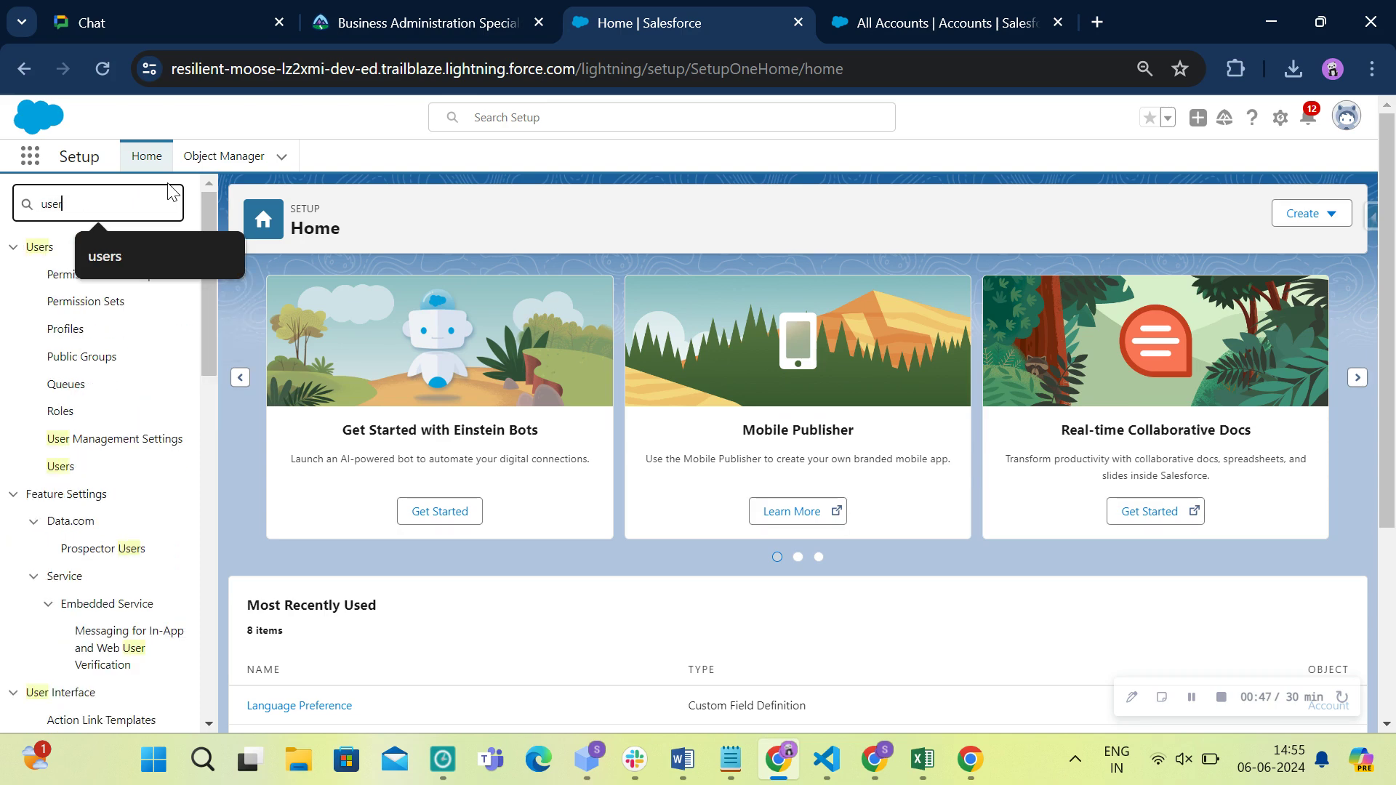
pyautogui.click(61, 466)
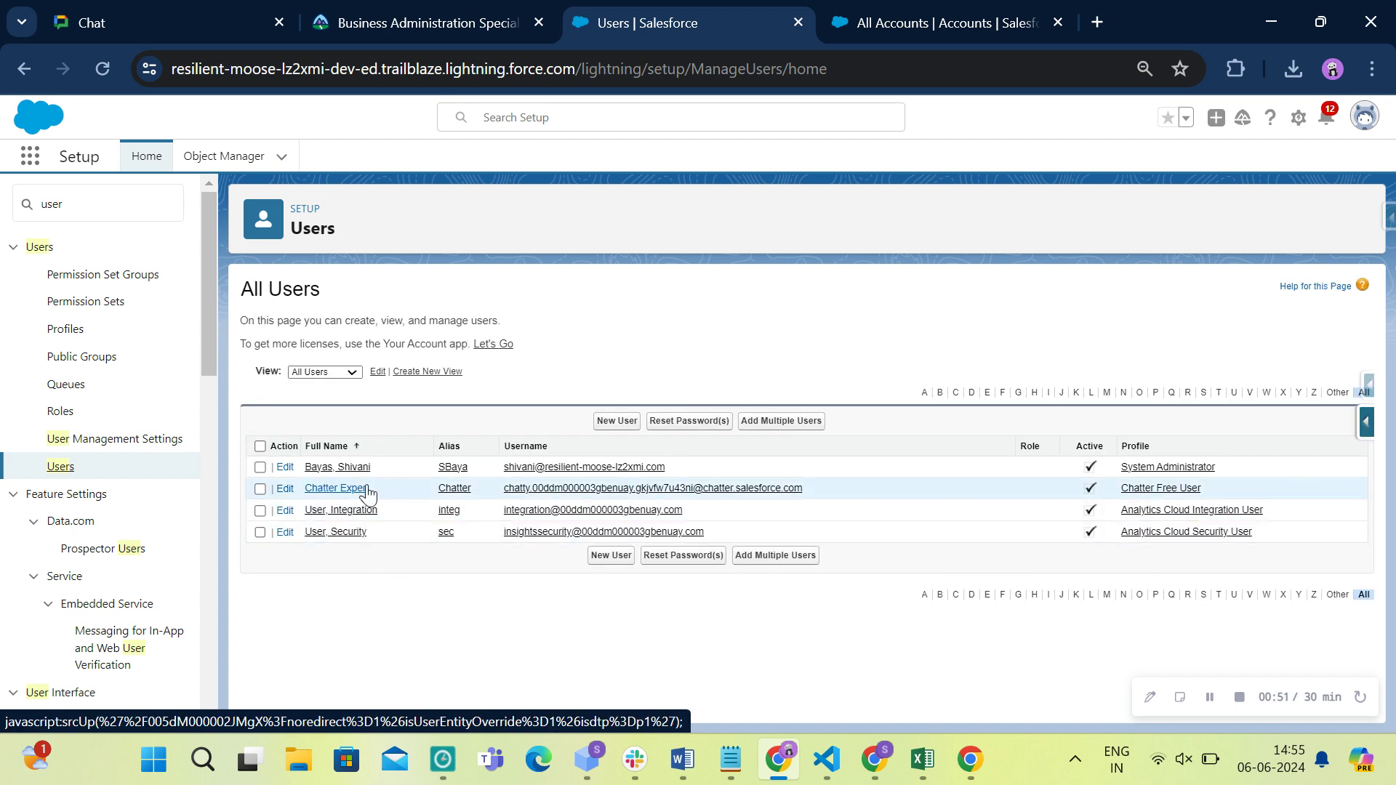
pyautogui.click(614, 425)
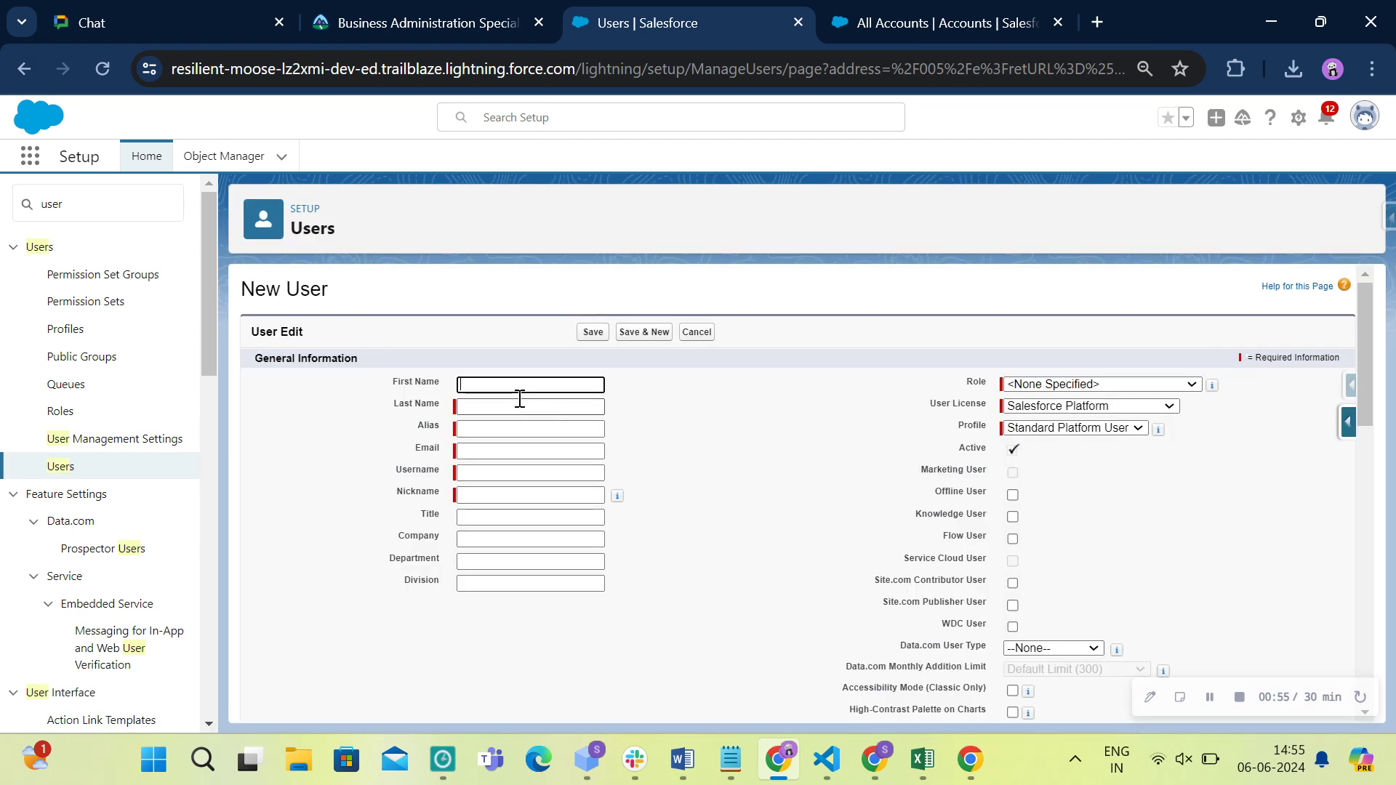
# Fill in the new user's first and last name from the copied full name.
pyautogui.hotkey('ctrl', 'v')
pyautogui.moveTo(486, 383); pyautogui.dragTo(549, 382)
pyautogui.hotkey('ctrl', 'x')
pyautogui.click(503, 408)
pyautogui.click(704, 405)
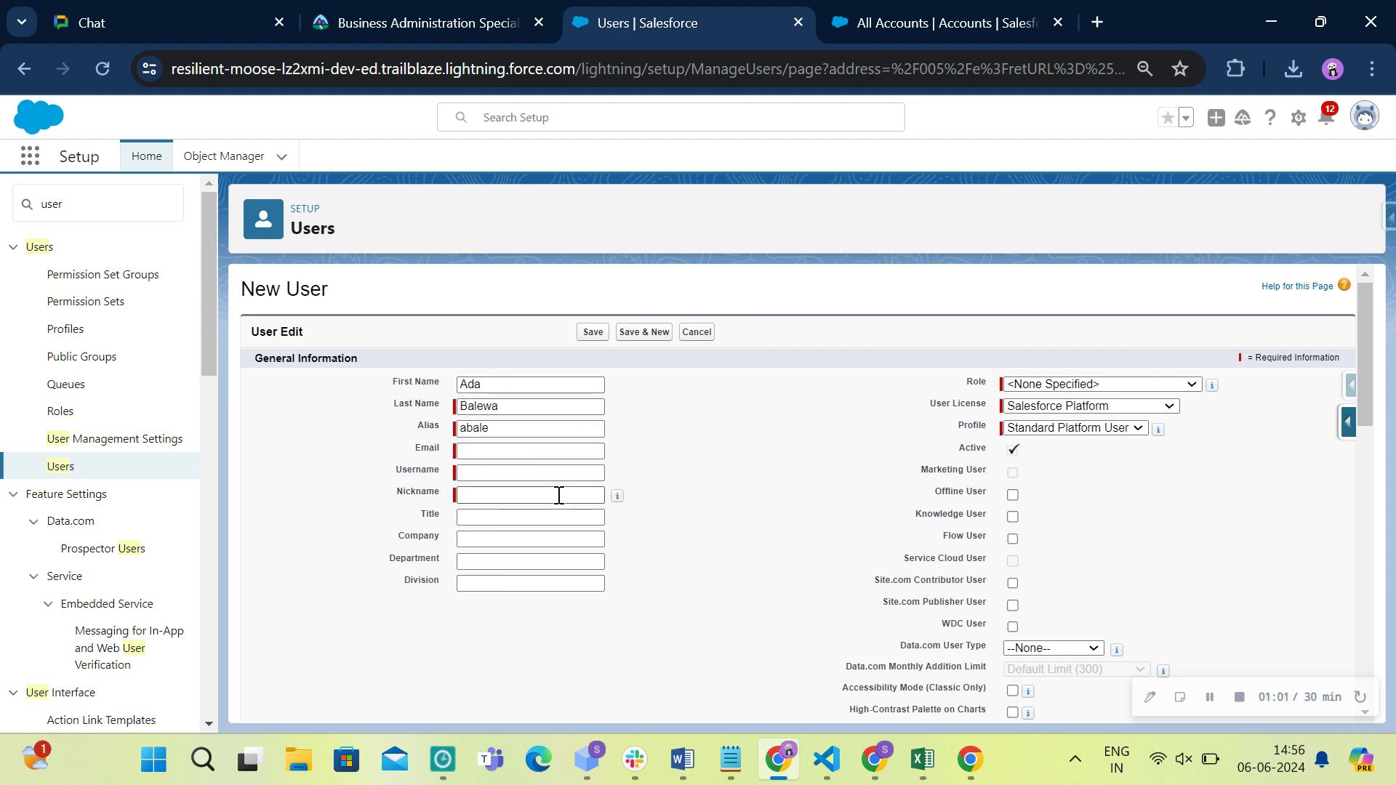
# Copy the example username from the superbadge instructions into the new user's Email field so the username and nickname autofill.
pyautogui.click(487, 10)
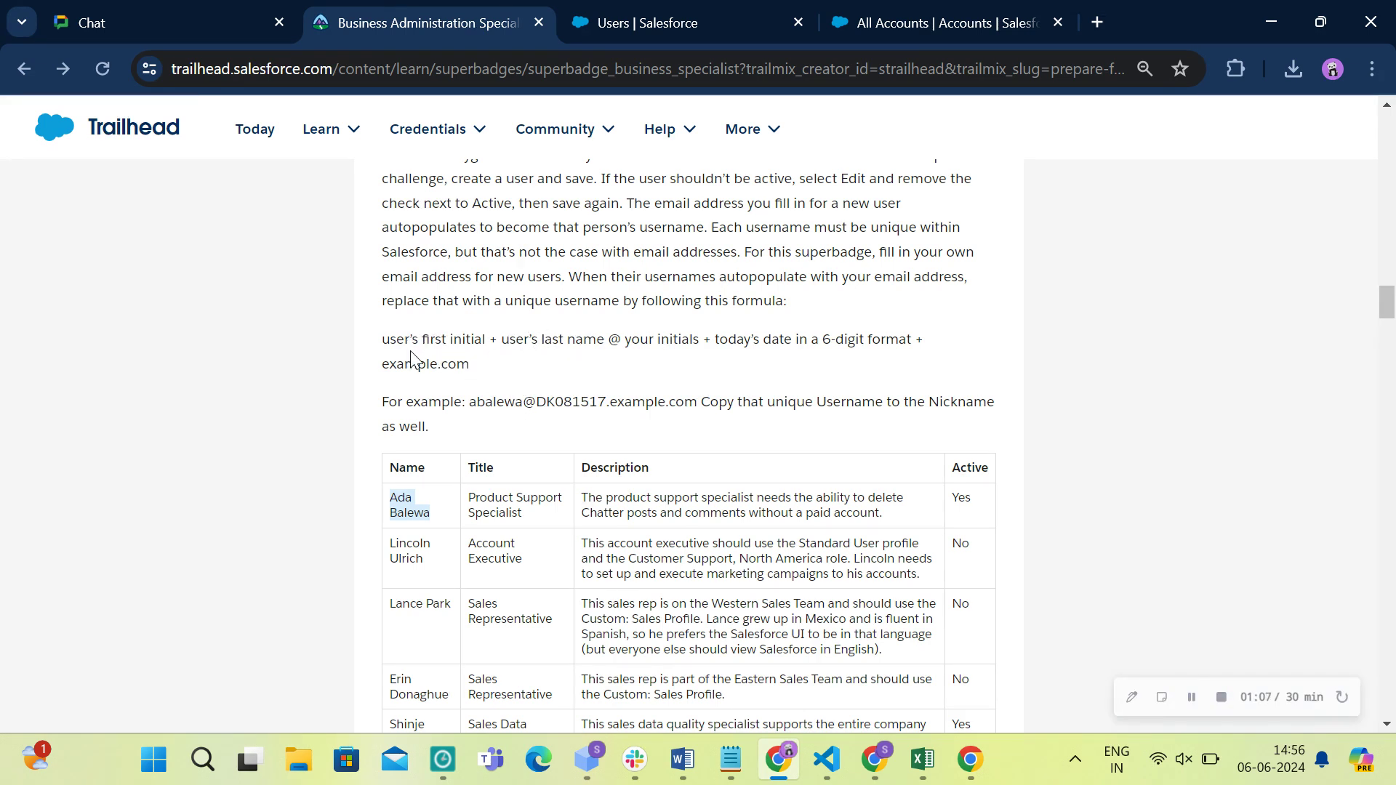
pyautogui.moveTo(470, 404); pyautogui.dragTo(697, 401)
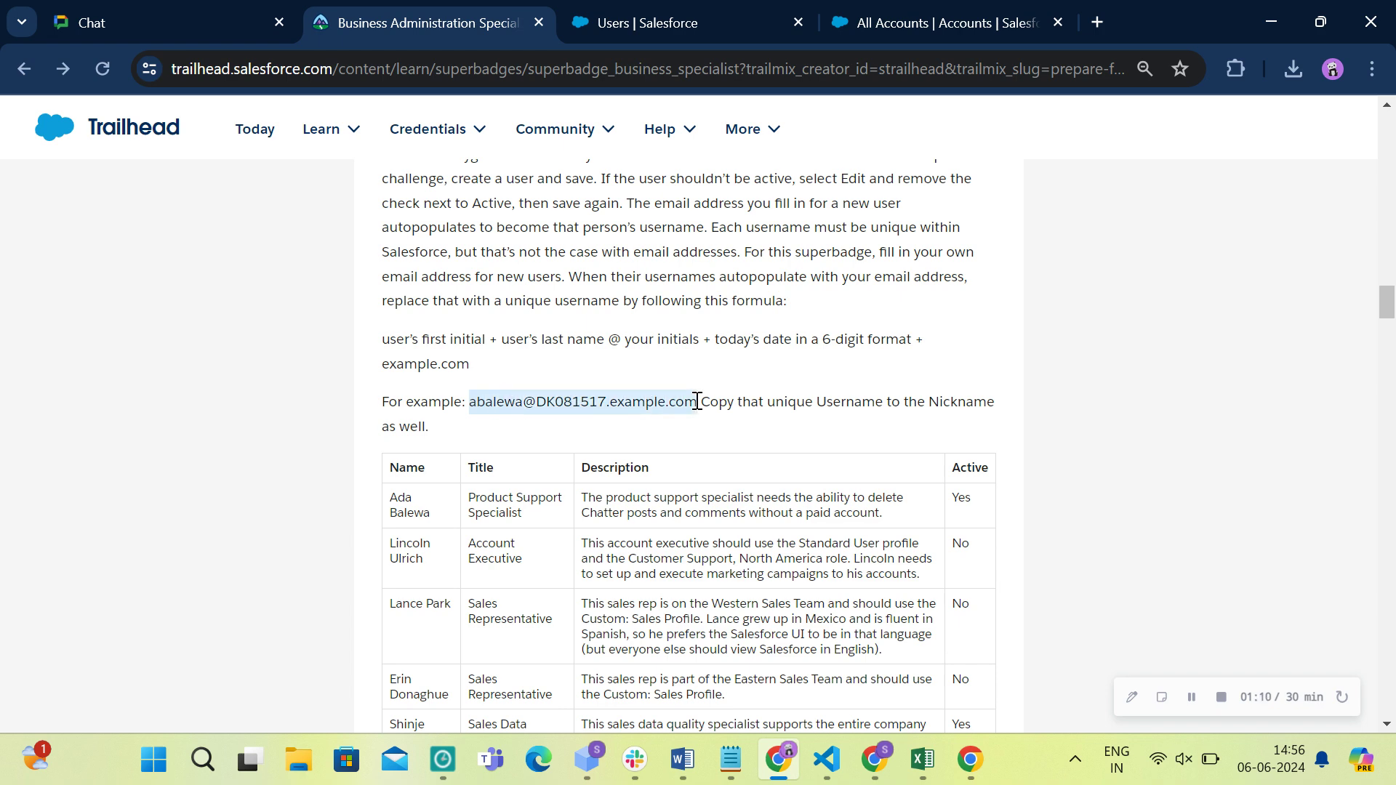
pyautogui.click(681, 18)
pyautogui.rightClick(503, 452)
pyautogui.click(503, 454)
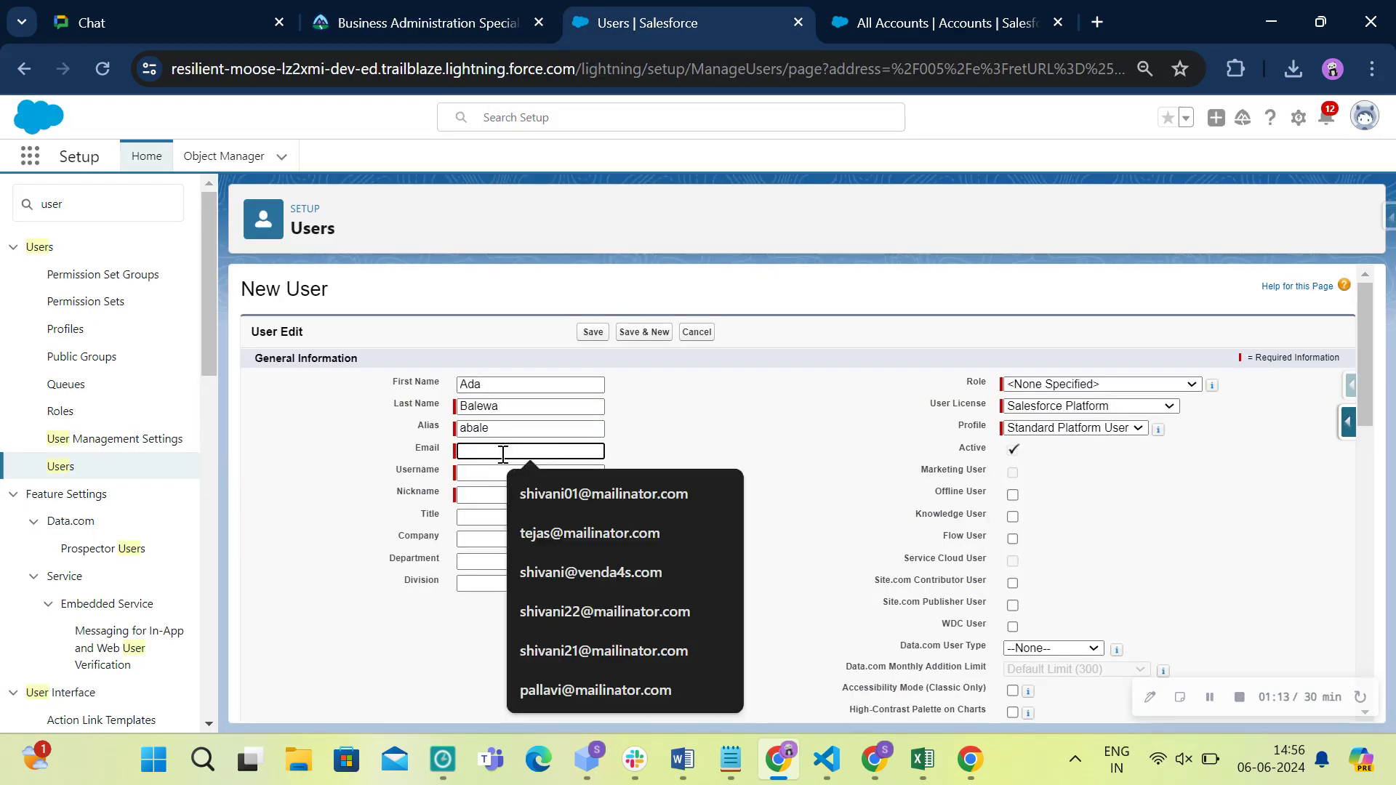
pyautogui.hotkey('ctrl', 'v')
pyautogui.click(623, 461)
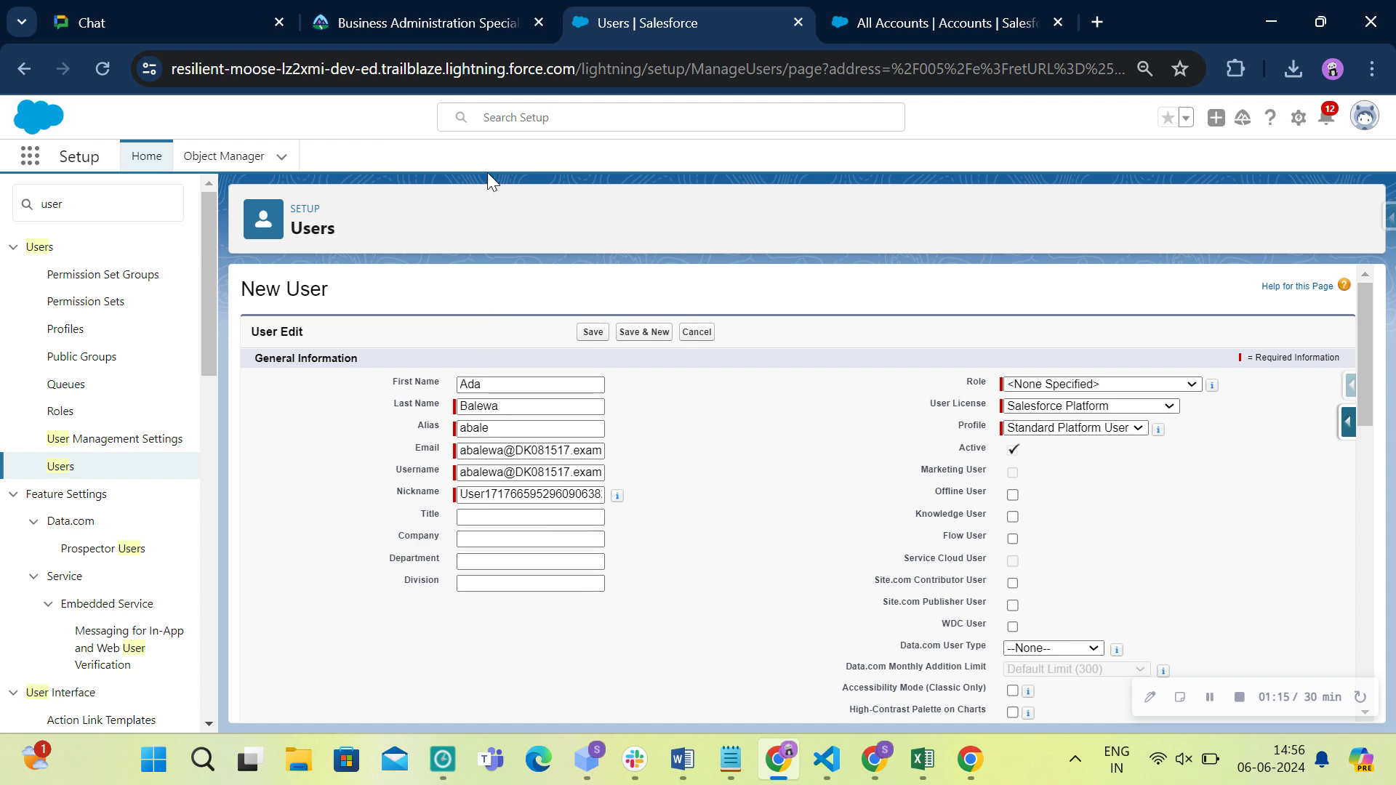
# Copy the first user's title from the requirements table and set the new user's Title to Product Support Specialist.
pyautogui.click(474, 20)
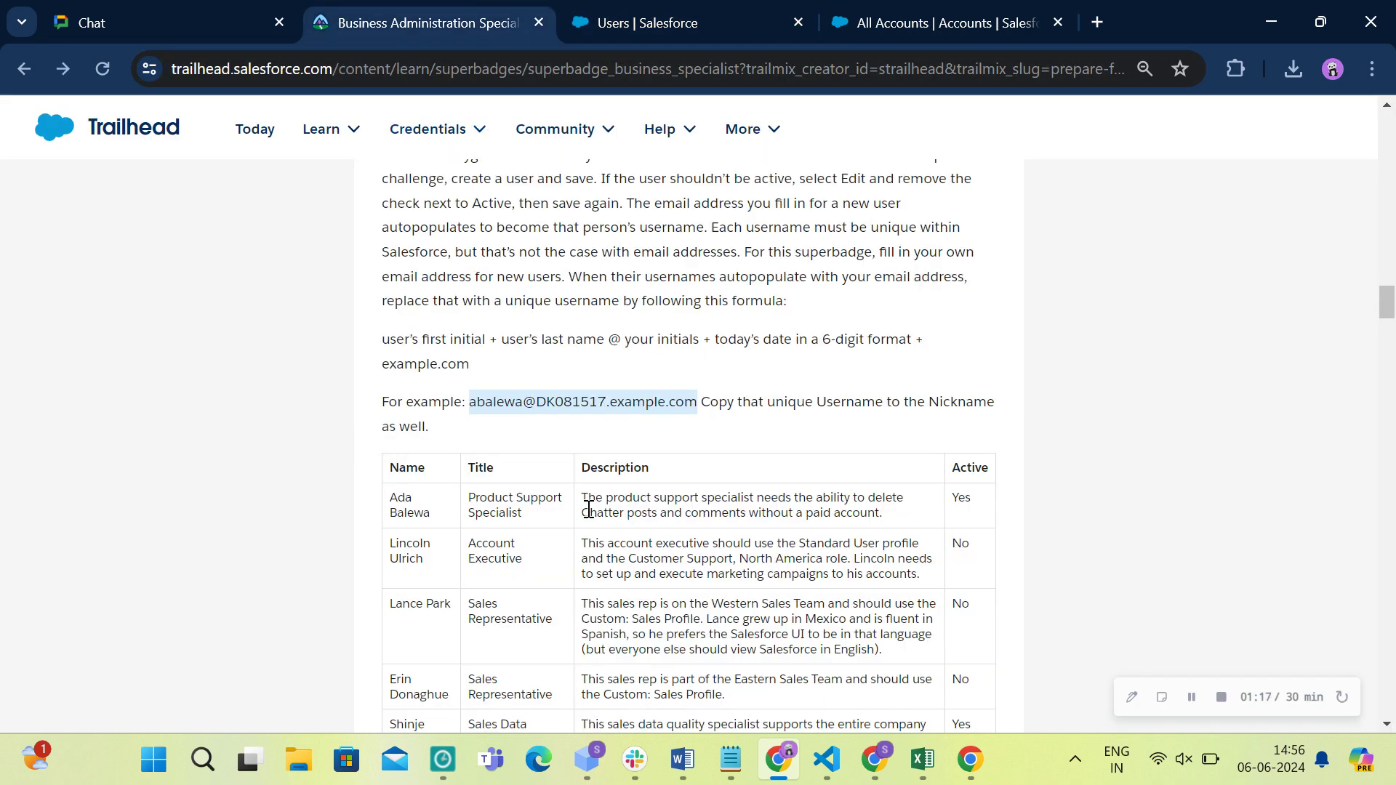
pyautogui.moveTo(466, 504); pyautogui.dragTo(539, 521)
pyautogui.click(604, 29)
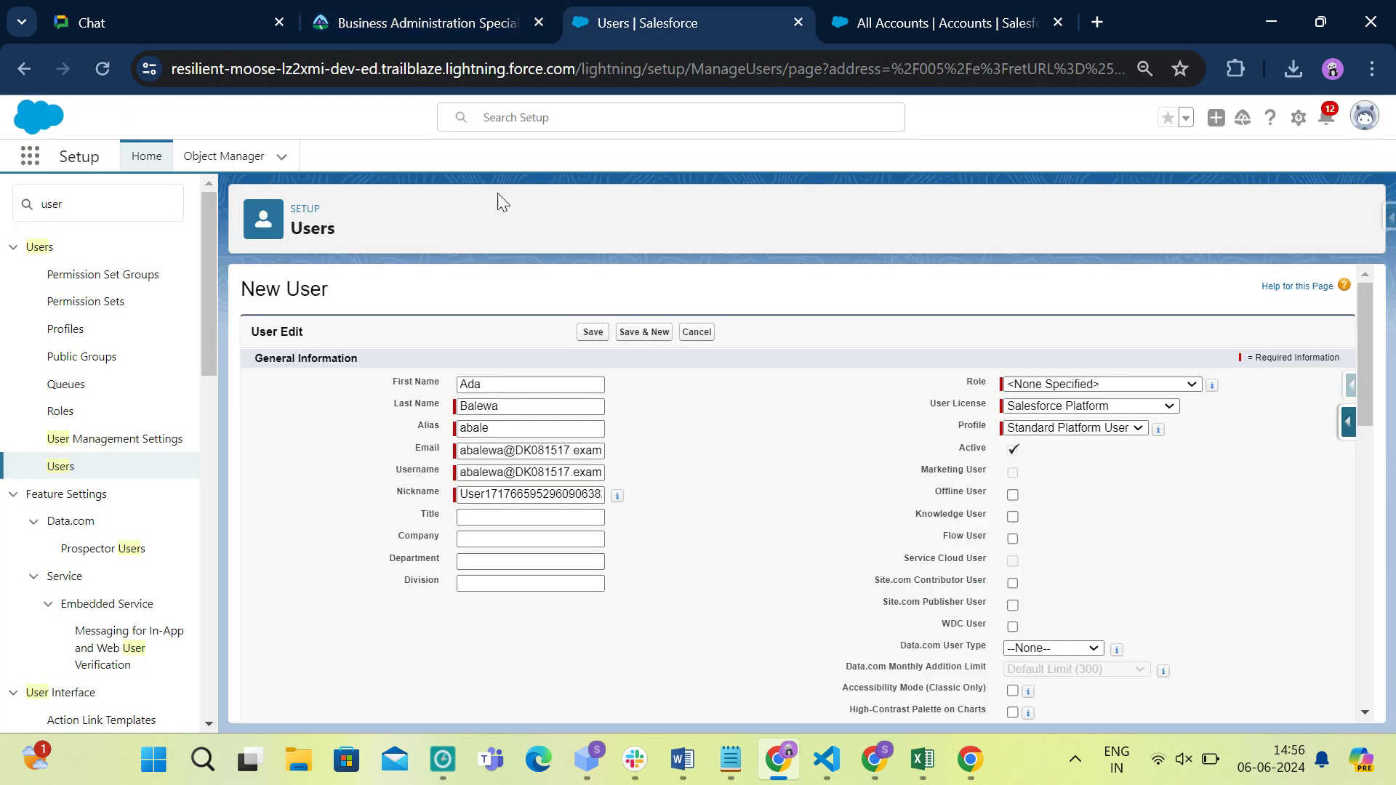
pyautogui.click(492, 519)
pyautogui.hotkey('ctrl', 'v')
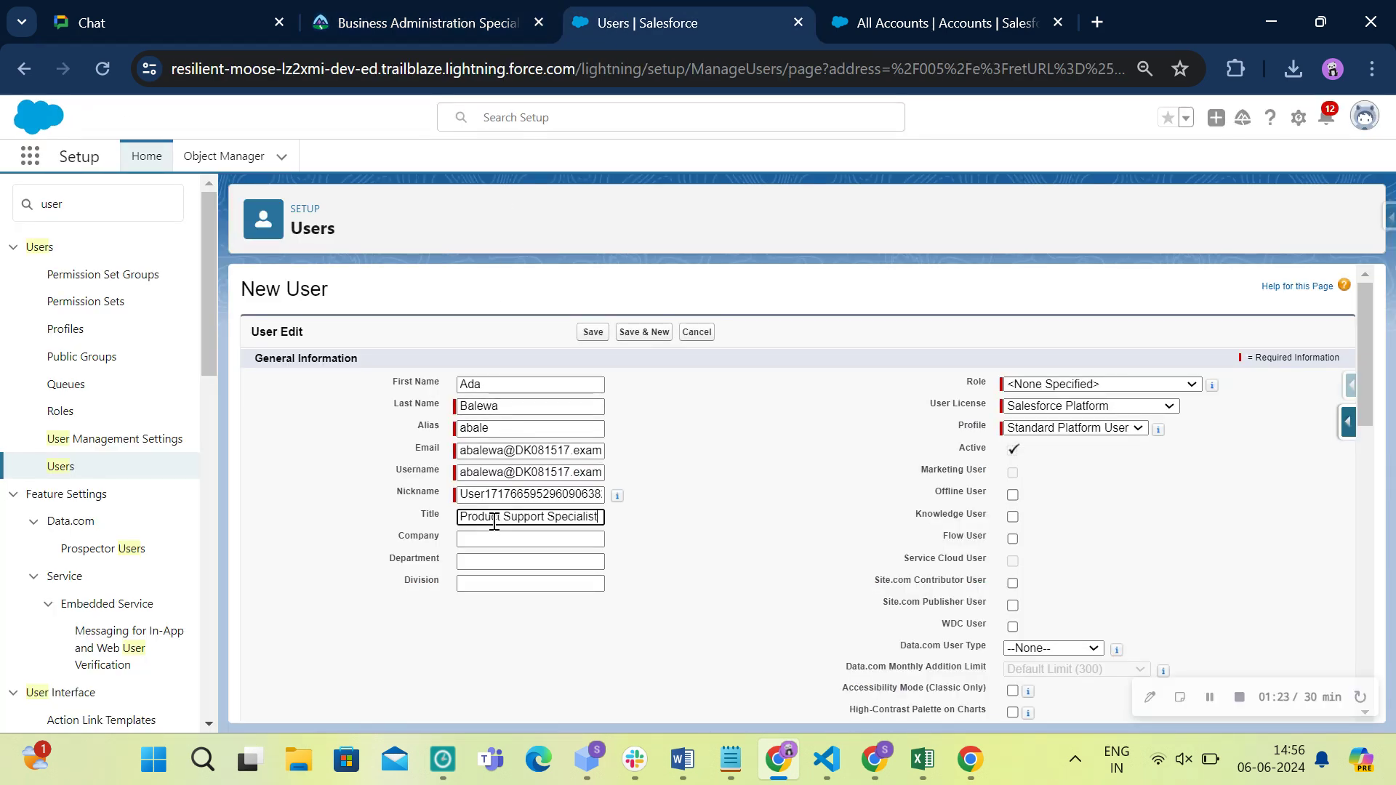
# Read the Product Support Specialist's access description and examine the new user form's license, profile and locale settings.
pyautogui.click(496, 25)
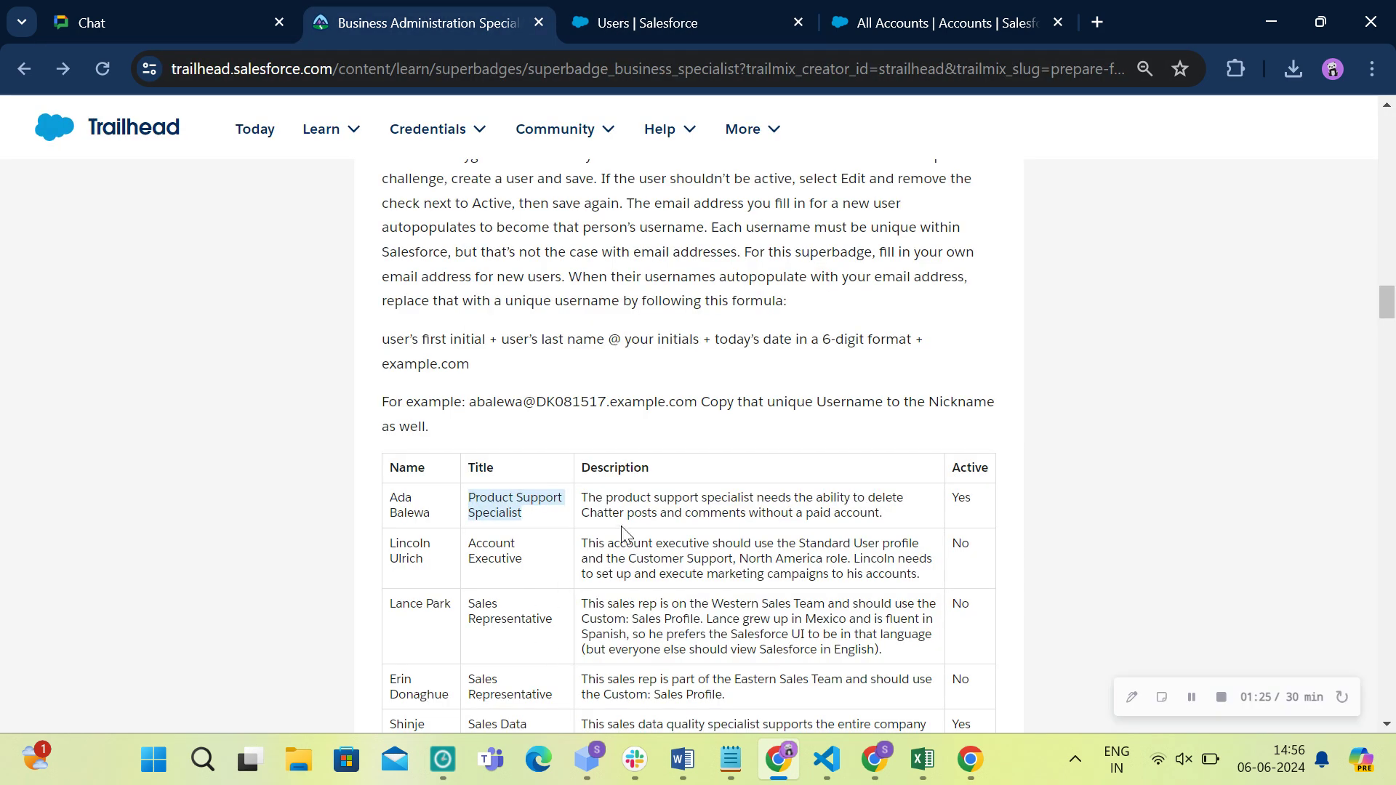
pyautogui.moveTo(578, 500); pyautogui.dragTo(886, 518)
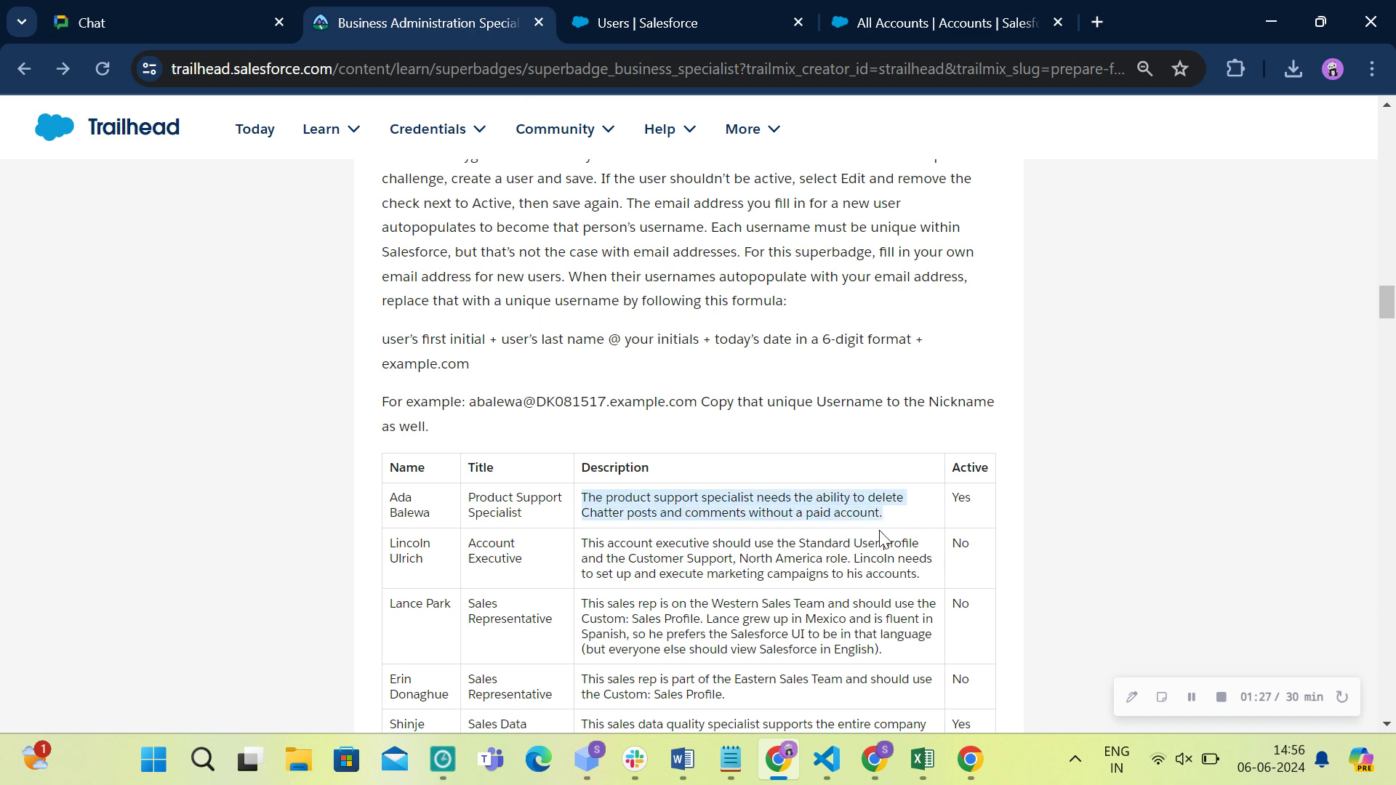
pyautogui.click(714, 3)
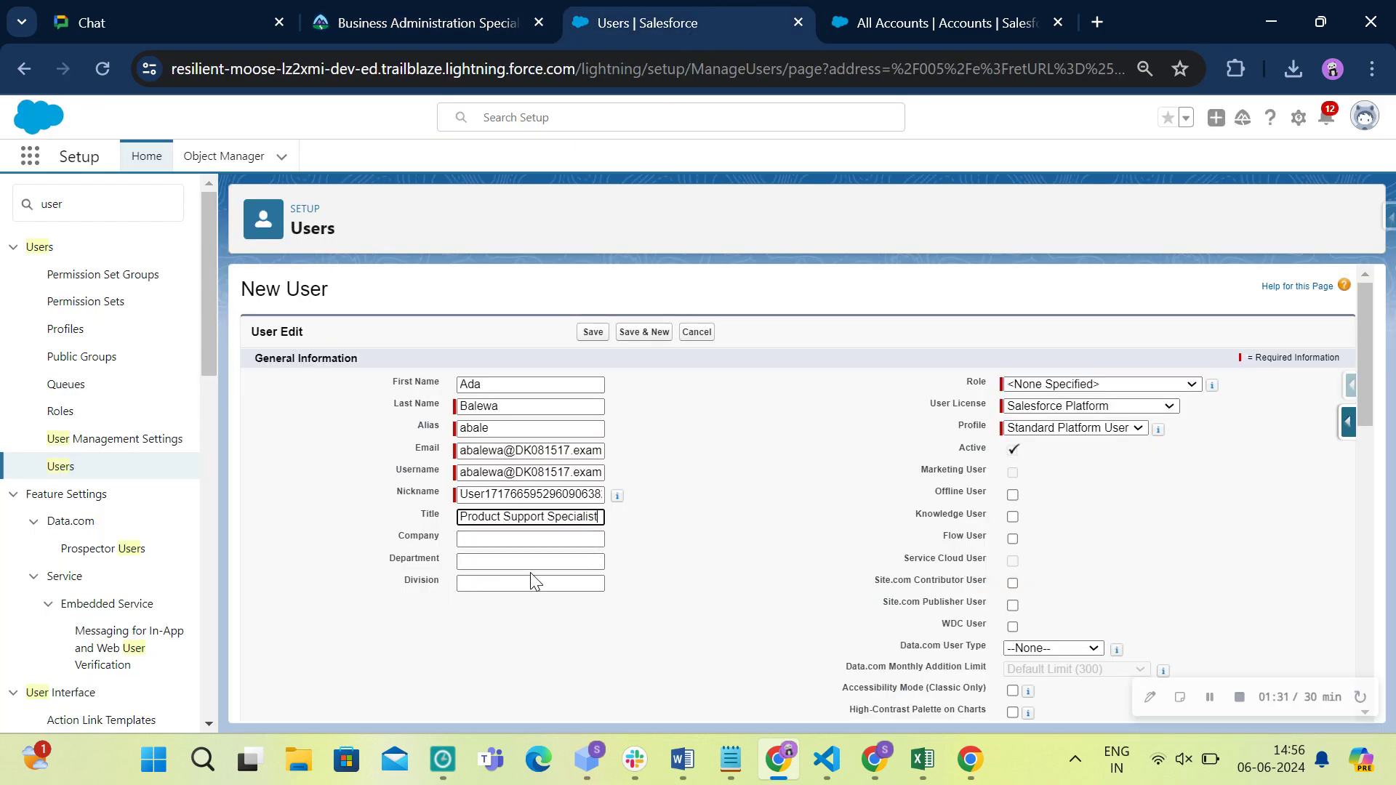
pyautogui.scroll(-9, 767, 582)
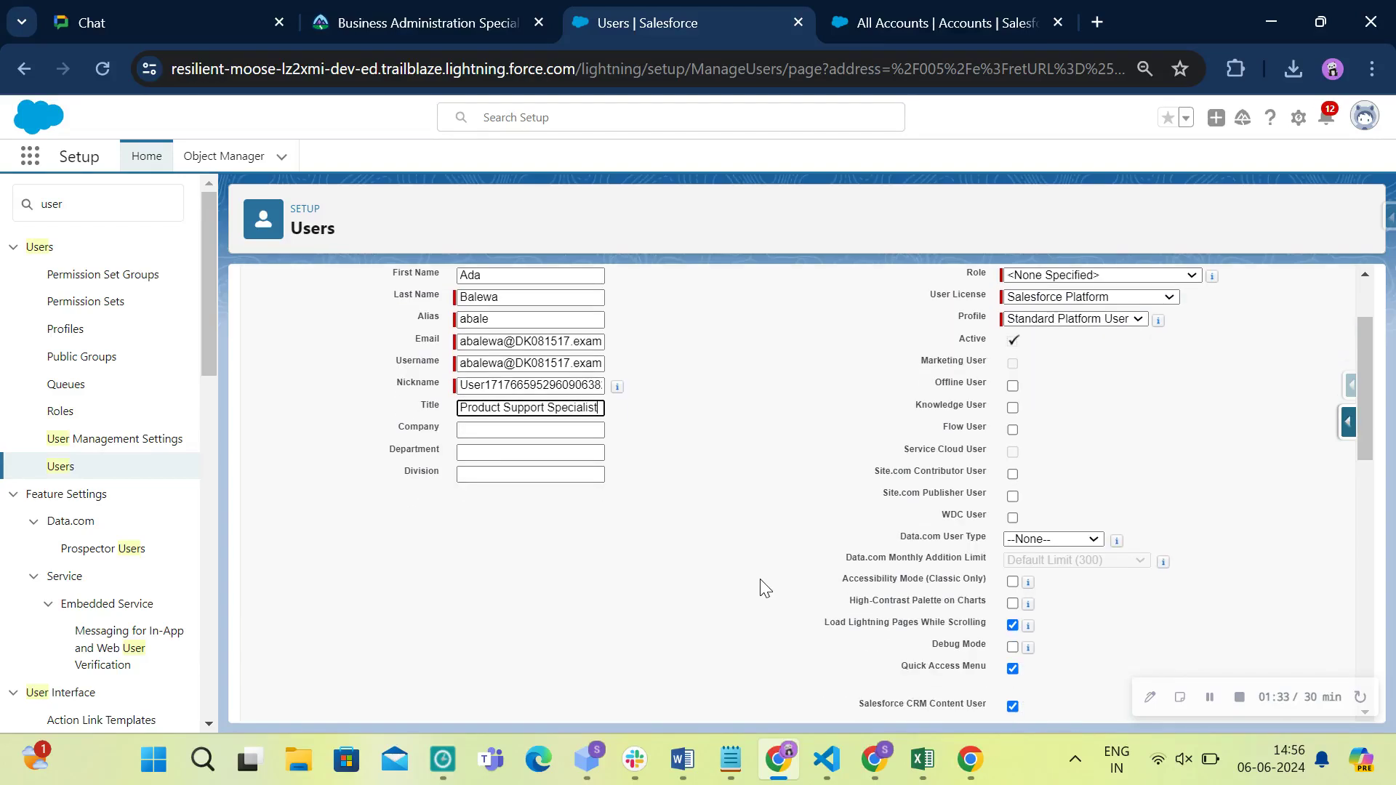
pyautogui.scroll(-2, 757, 586)
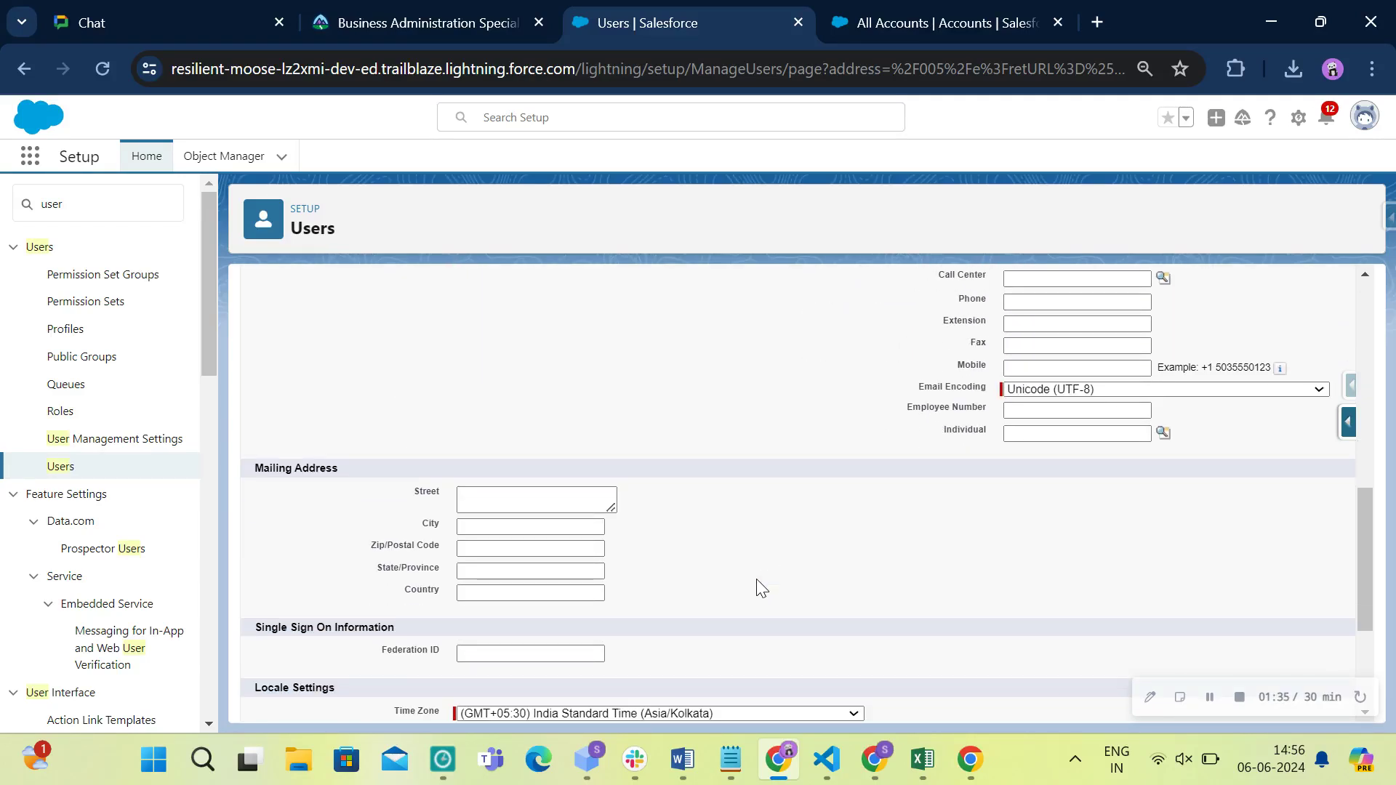
pyautogui.scroll(-4, 757, 579)
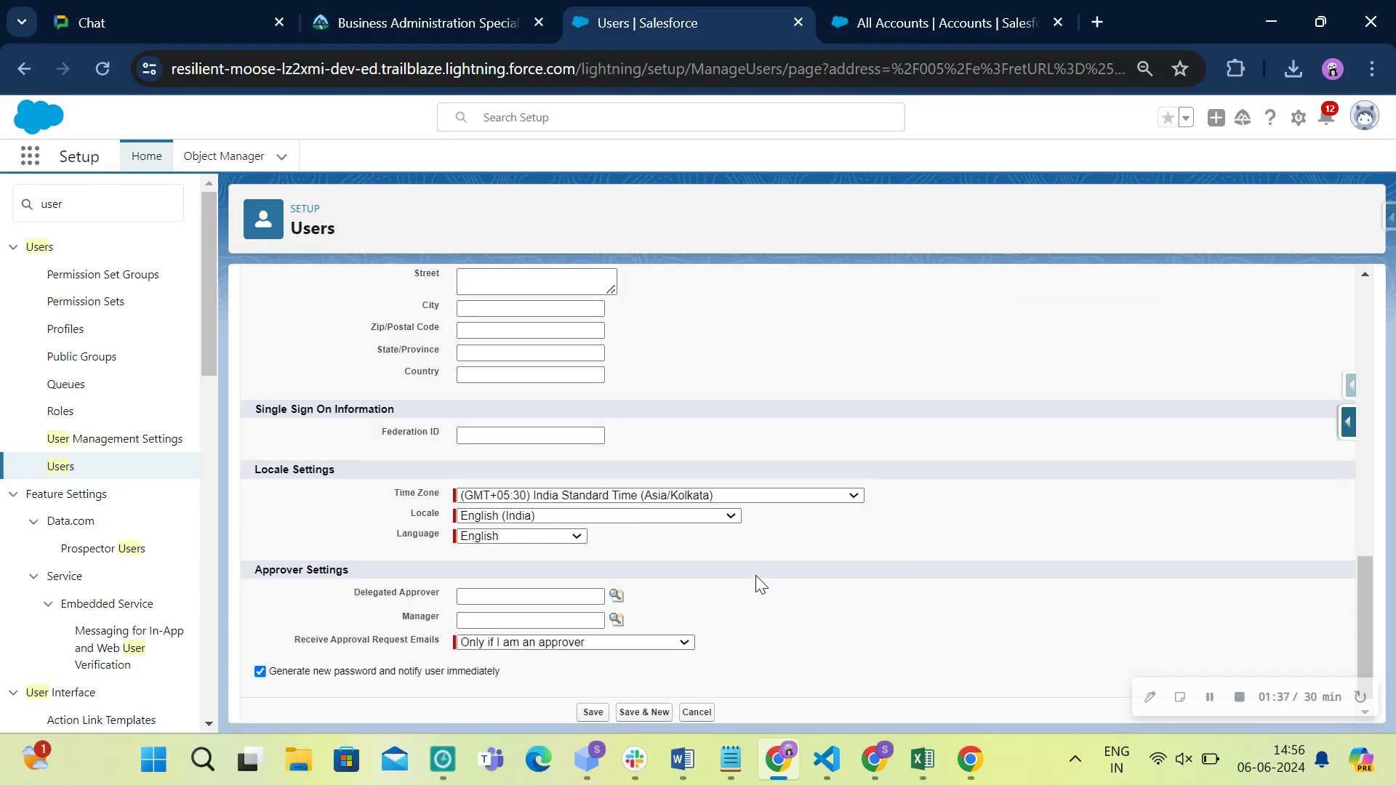
pyautogui.scroll(15, 760, 585)
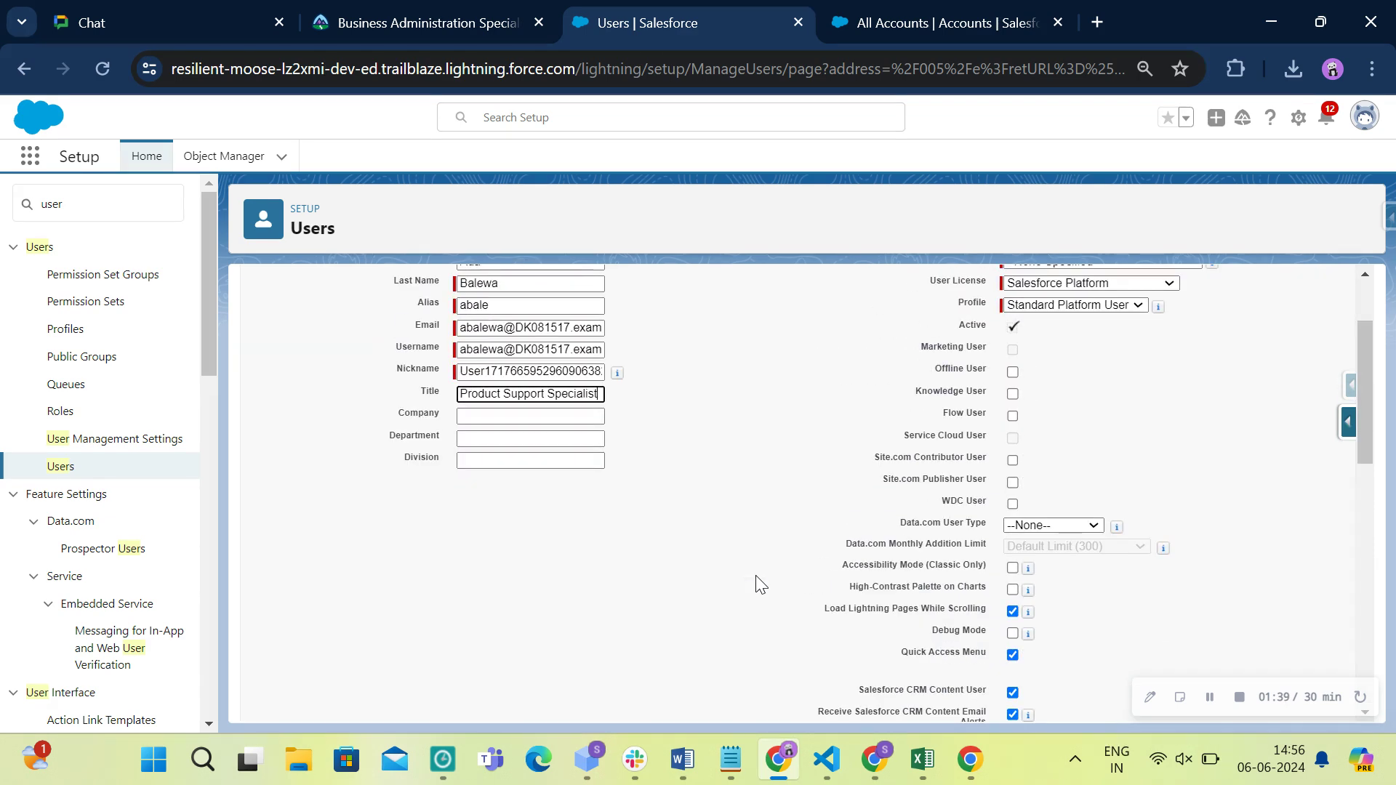
pyautogui.scroll(2, 757, 586)
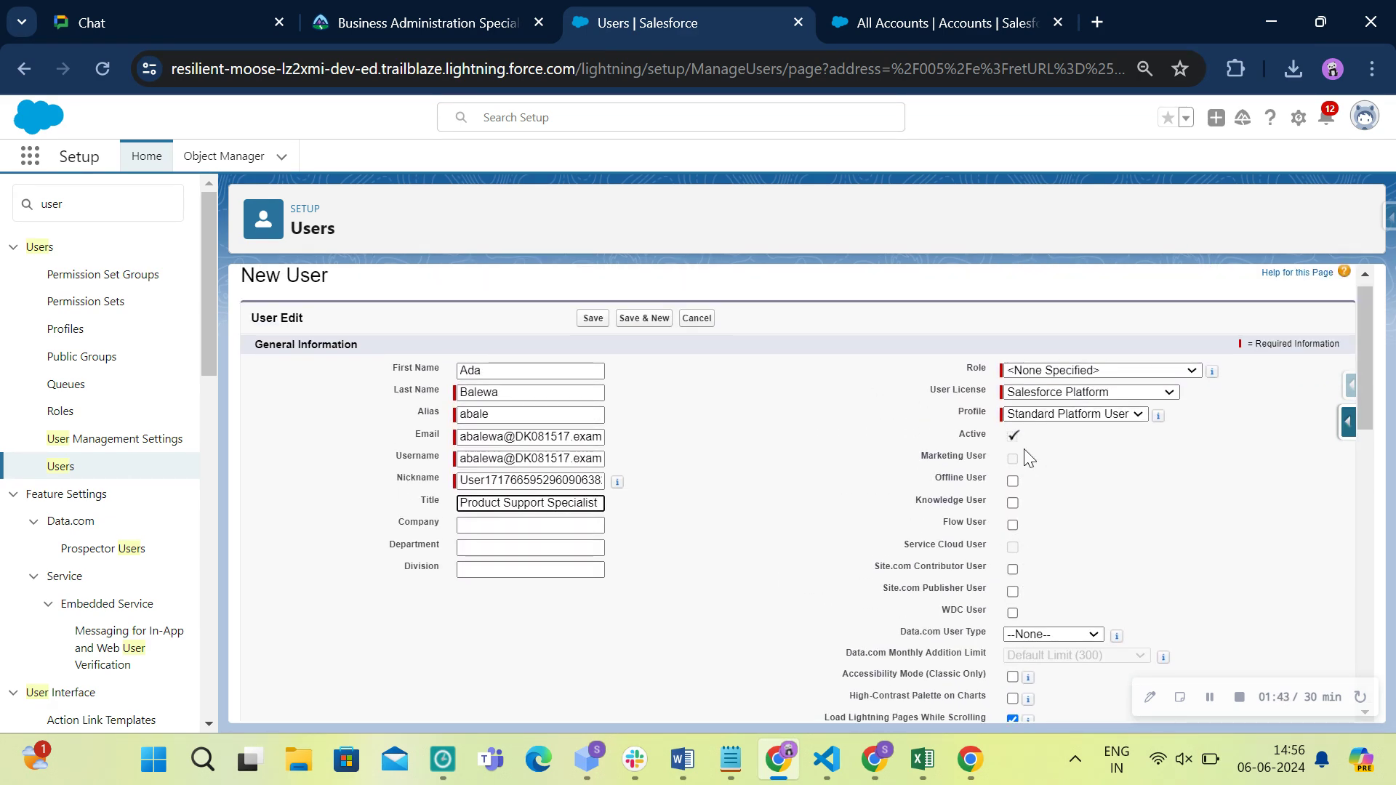
# Recheck the first user's requirements, including the Active setting, and try to save the new user.
pyautogui.click(464, 9)
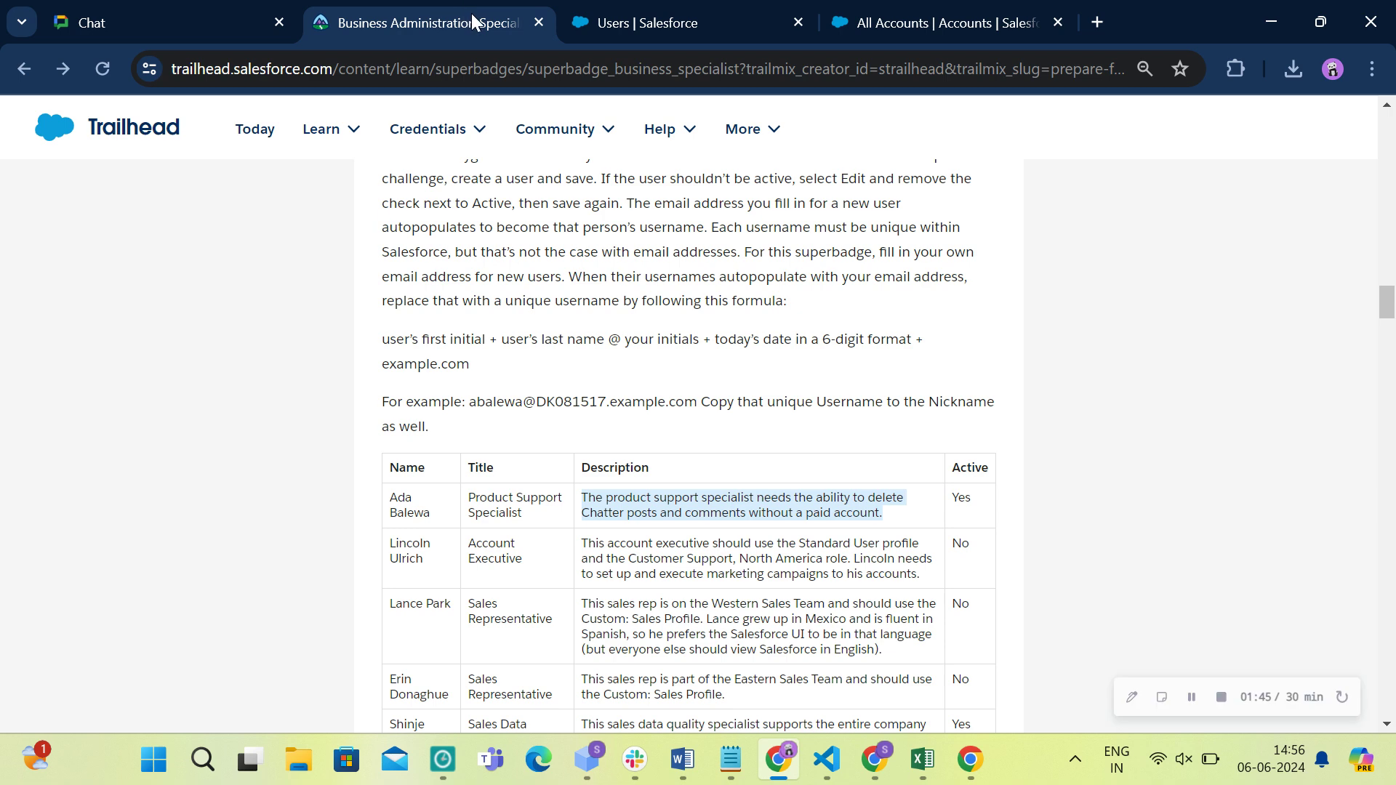
pyautogui.click(664, 18)
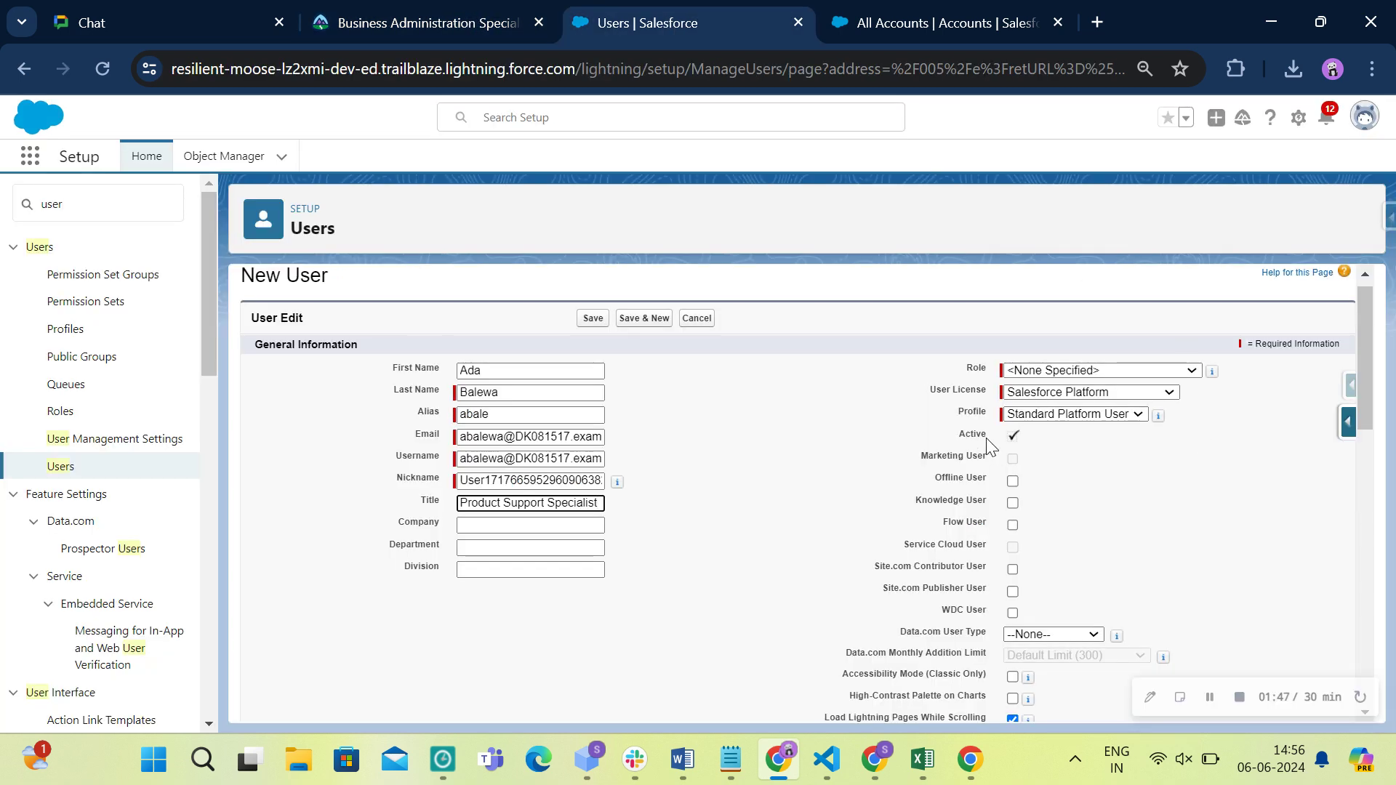
pyautogui.click(1013, 436)
pyautogui.scroll(-3, 1027, 587)
pyautogui.scroll(3, 754, 427)
pyautogui.click(592, 317)
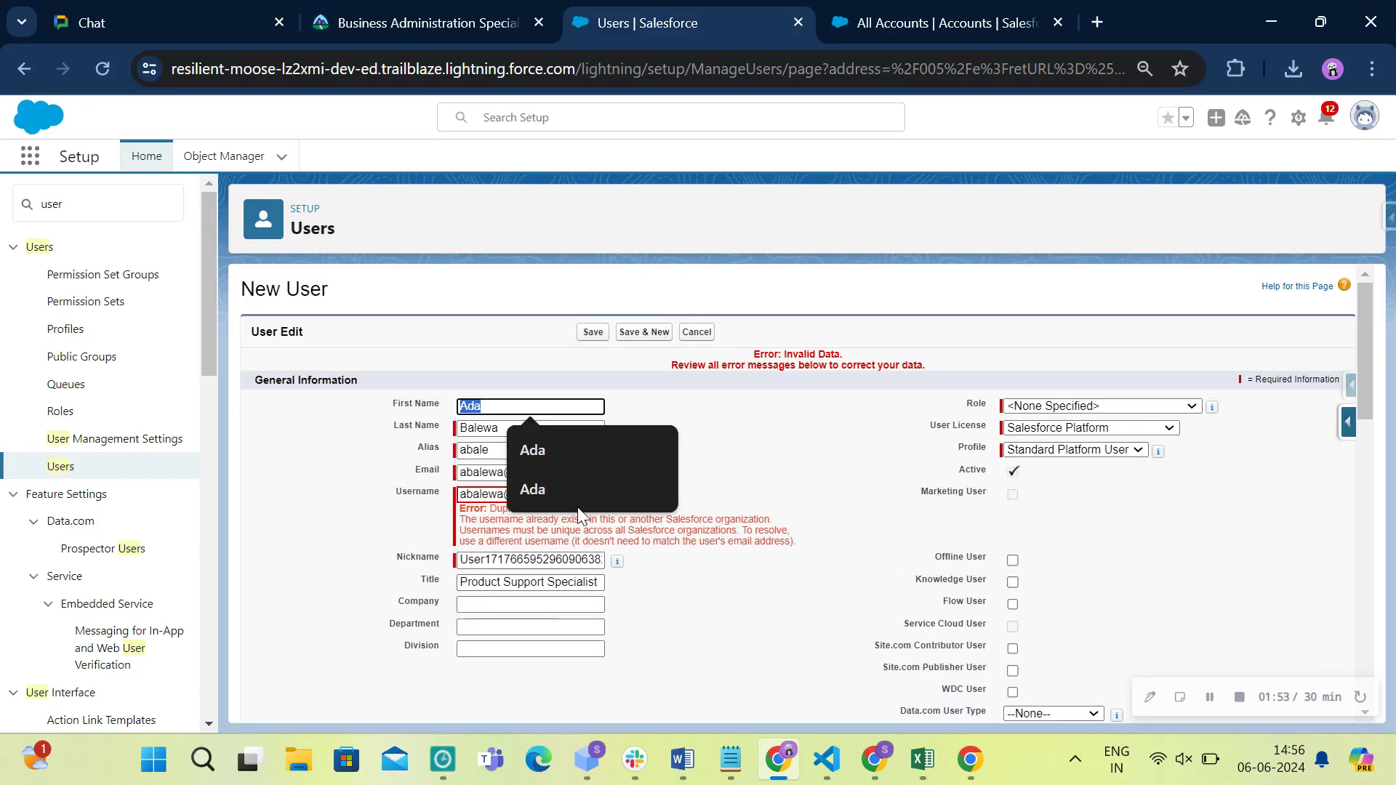
# Replace the initials after the @ in the first user's Username with BS and save the user.
pyautogui.click(604, 542)
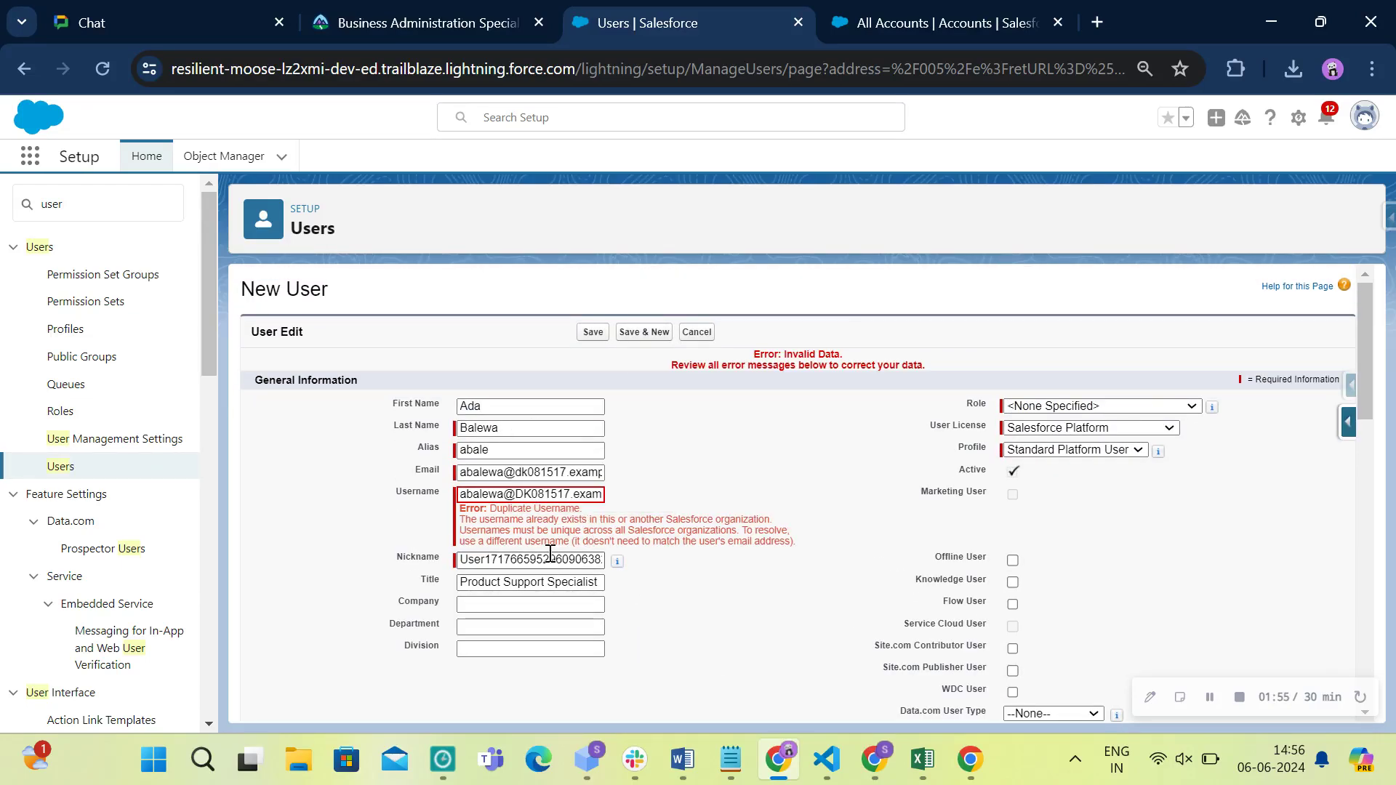
pyautogui.moveTo(532, 494); pyautogui.dragTo(521, 500)
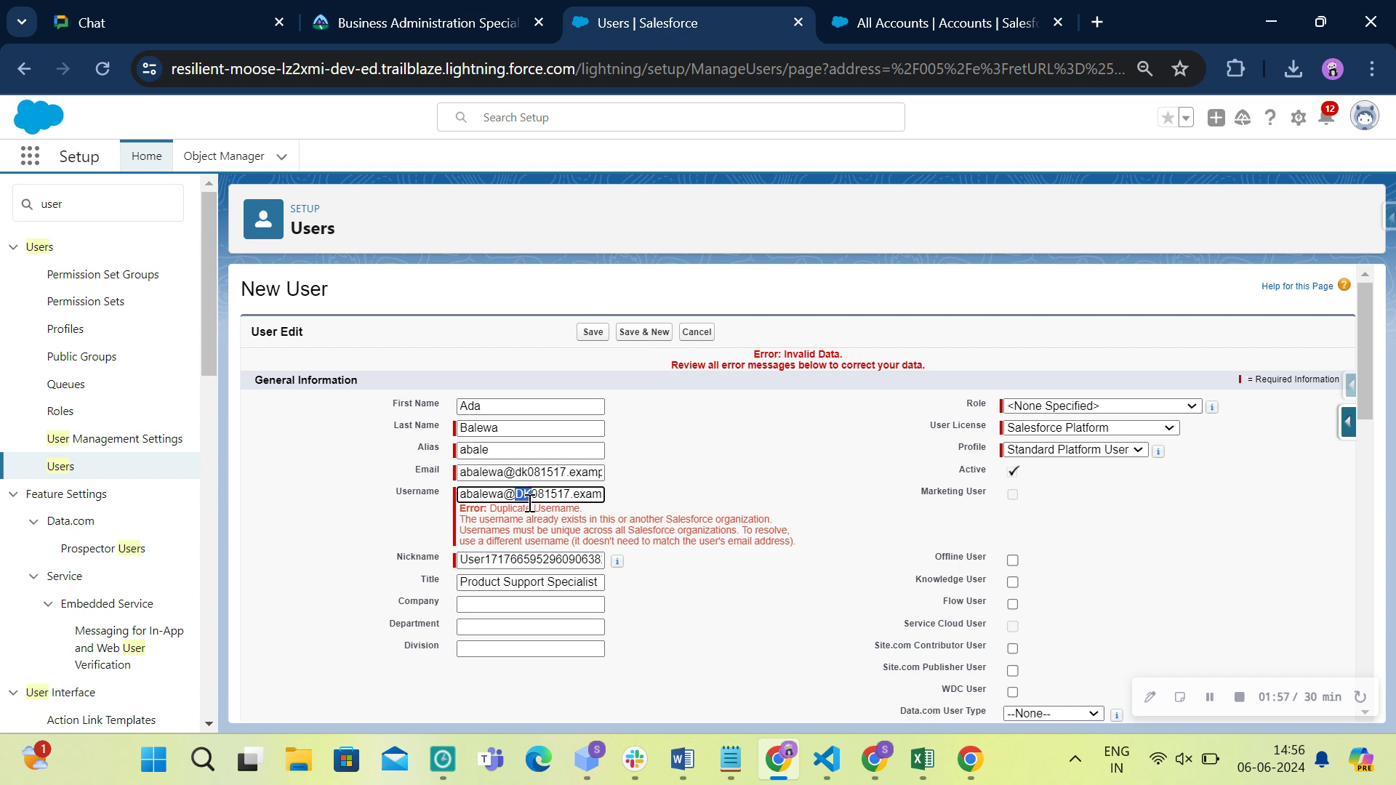
pyautogui.write('BS')
pyautogui.click(587, 332)
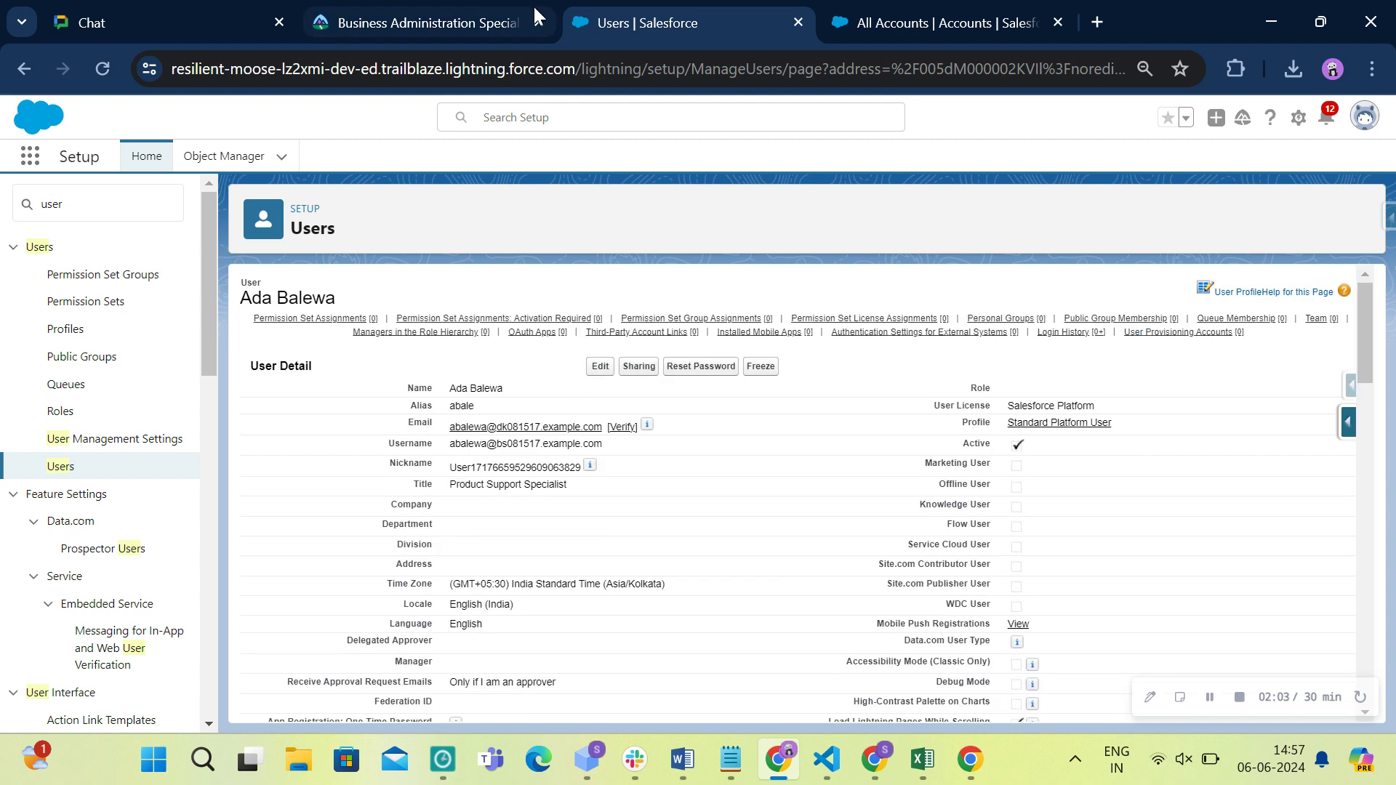
# Copy the second user's full name from the superbadge requirements table and start another new user in Salesforce Setup.
pyautogui.click(495, 14)
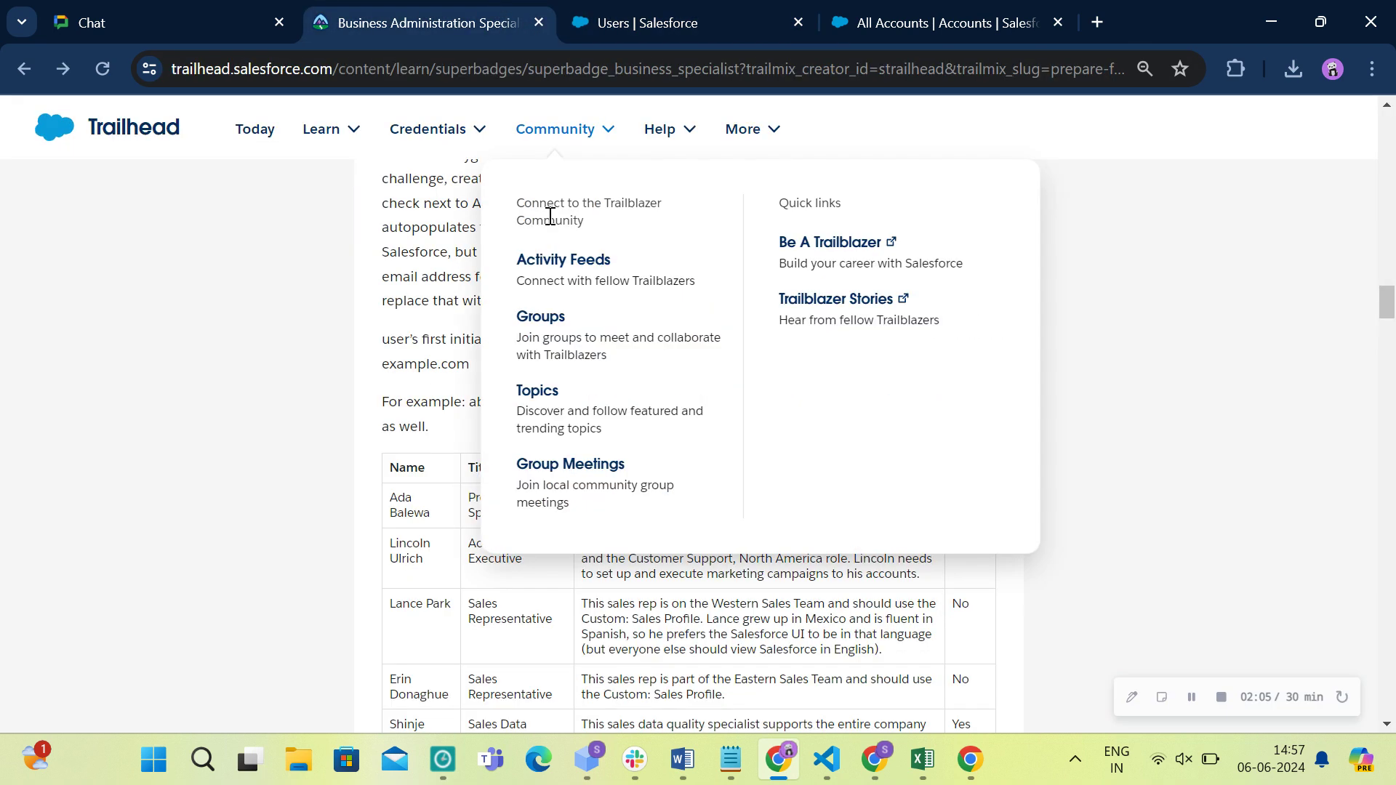
pyautogui.moveTo(390, 545); pyautogui.dragTo(424, 560)
pyautogui.hotkey('ctrl', 'c')
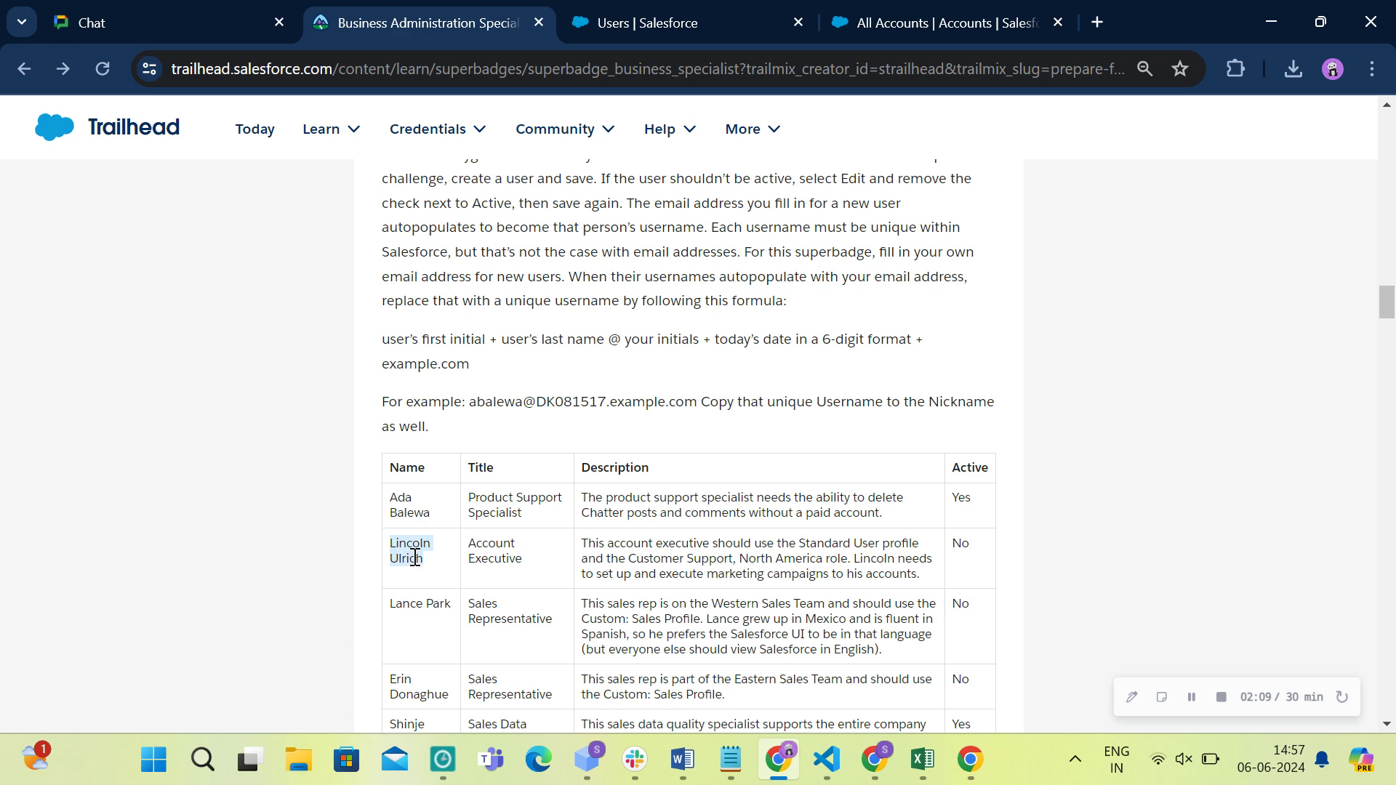
pyautogui.click(690, 18)
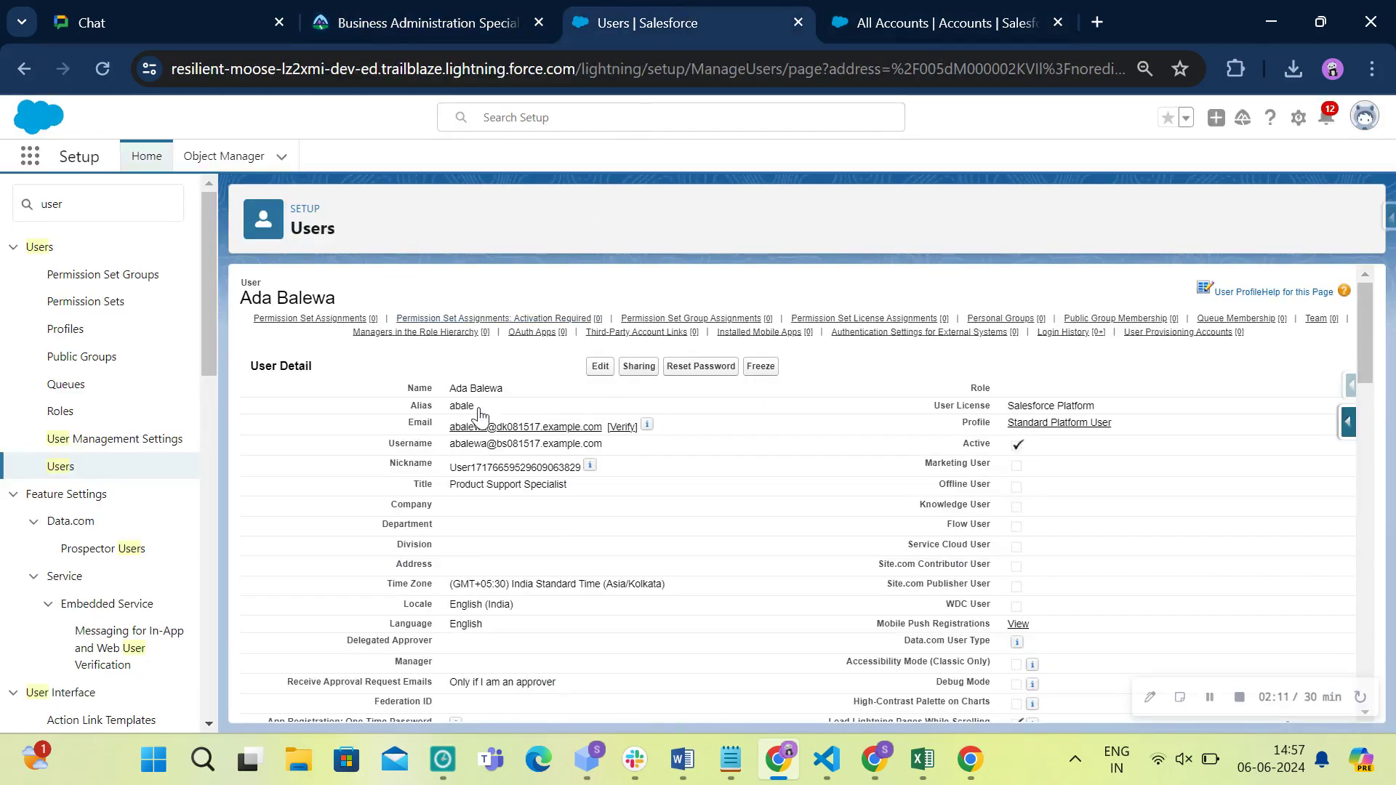
pyautogui.click(61, 467)
pyautogui.click(615, 416)
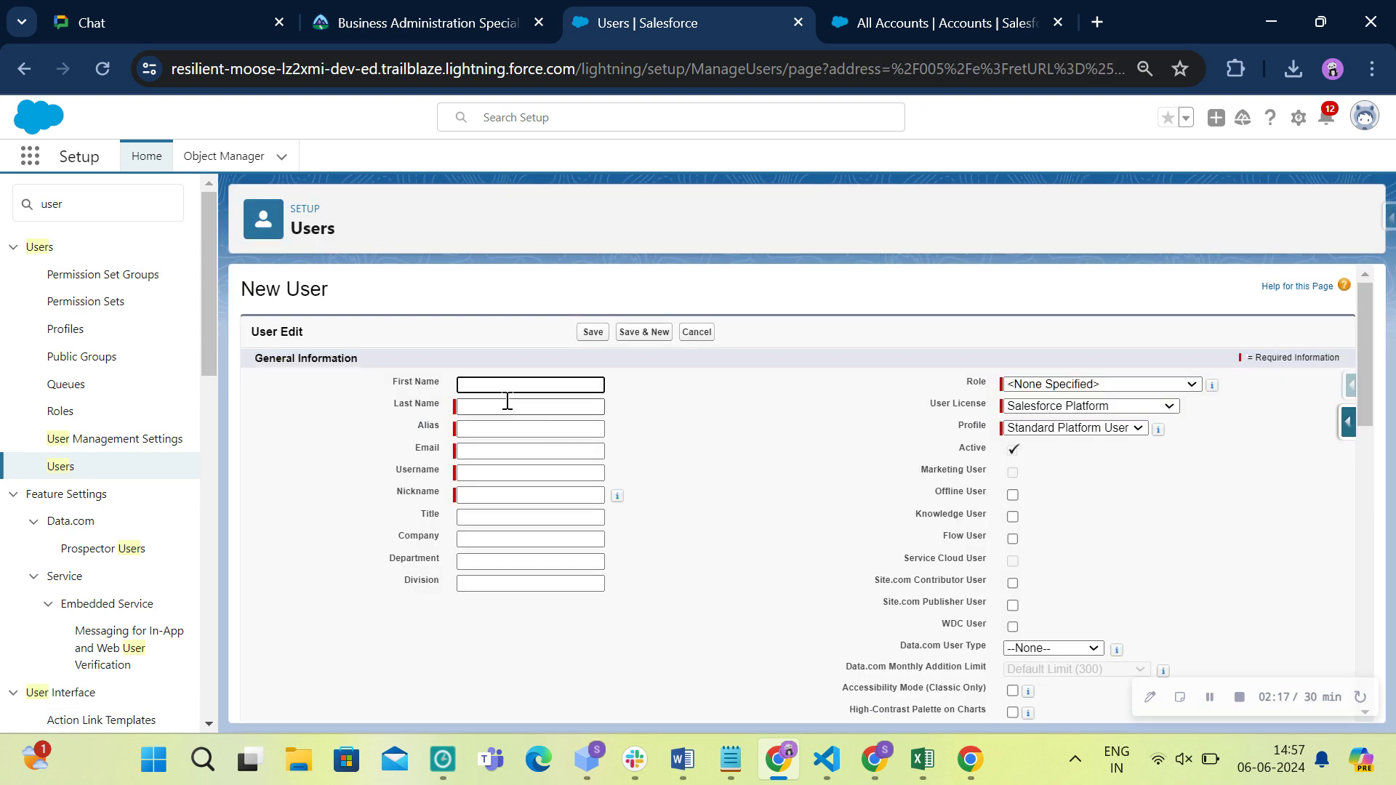
# Enter the copied name in the new user form, splitting it between First Name and Last Name.
pyautogui.hotkey('ctrl', 'v')
pyautogui.doubleClick(521, 385)
pyautogui.hotkey('ctrl', 'x')
pyautogui.click(500, 408)
pyautogui.hotkey('ctrl', 'v')
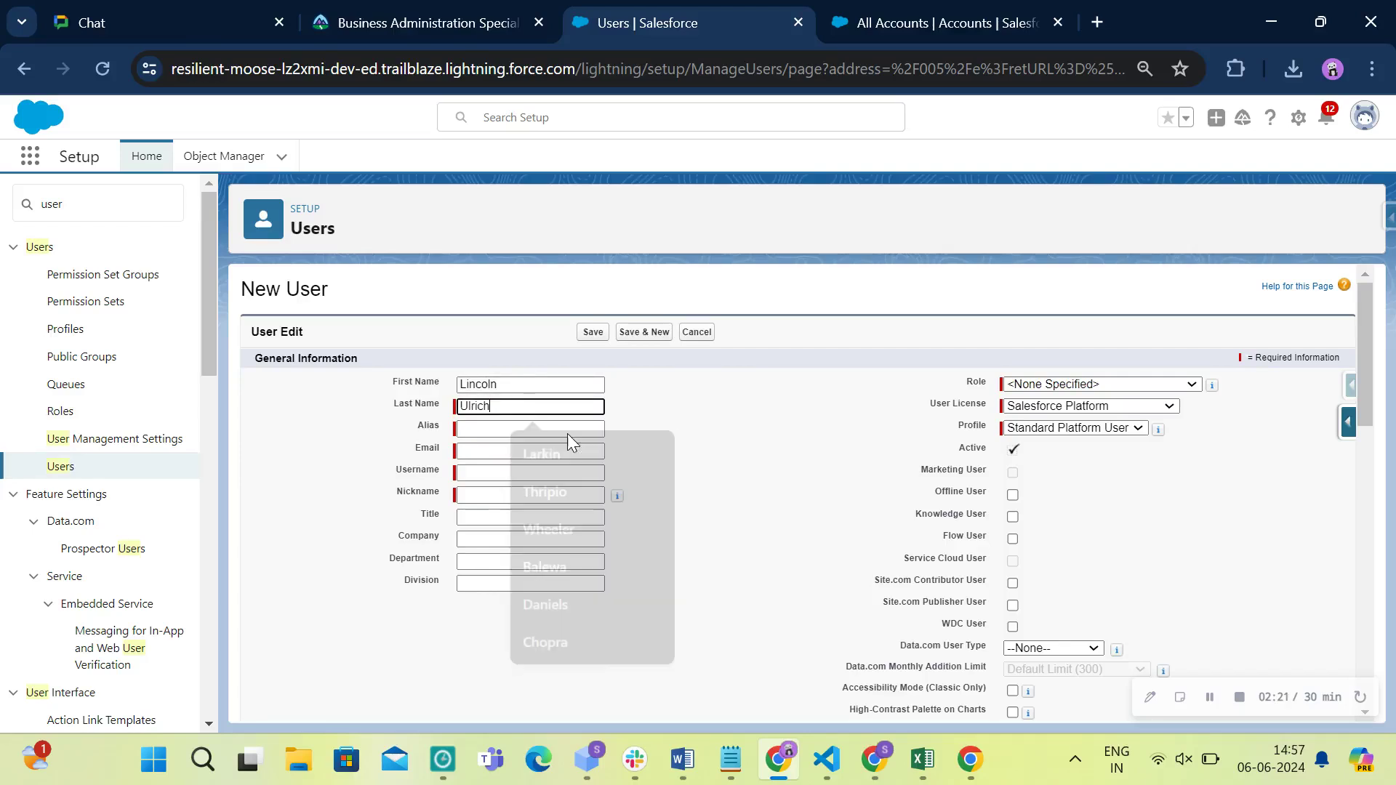
pyautogui.click(644, 451)
# Copy the example username from the superbadge instructions into the second user's Email field so the username and nickname autofill.
pyautogui.click(492, 452)
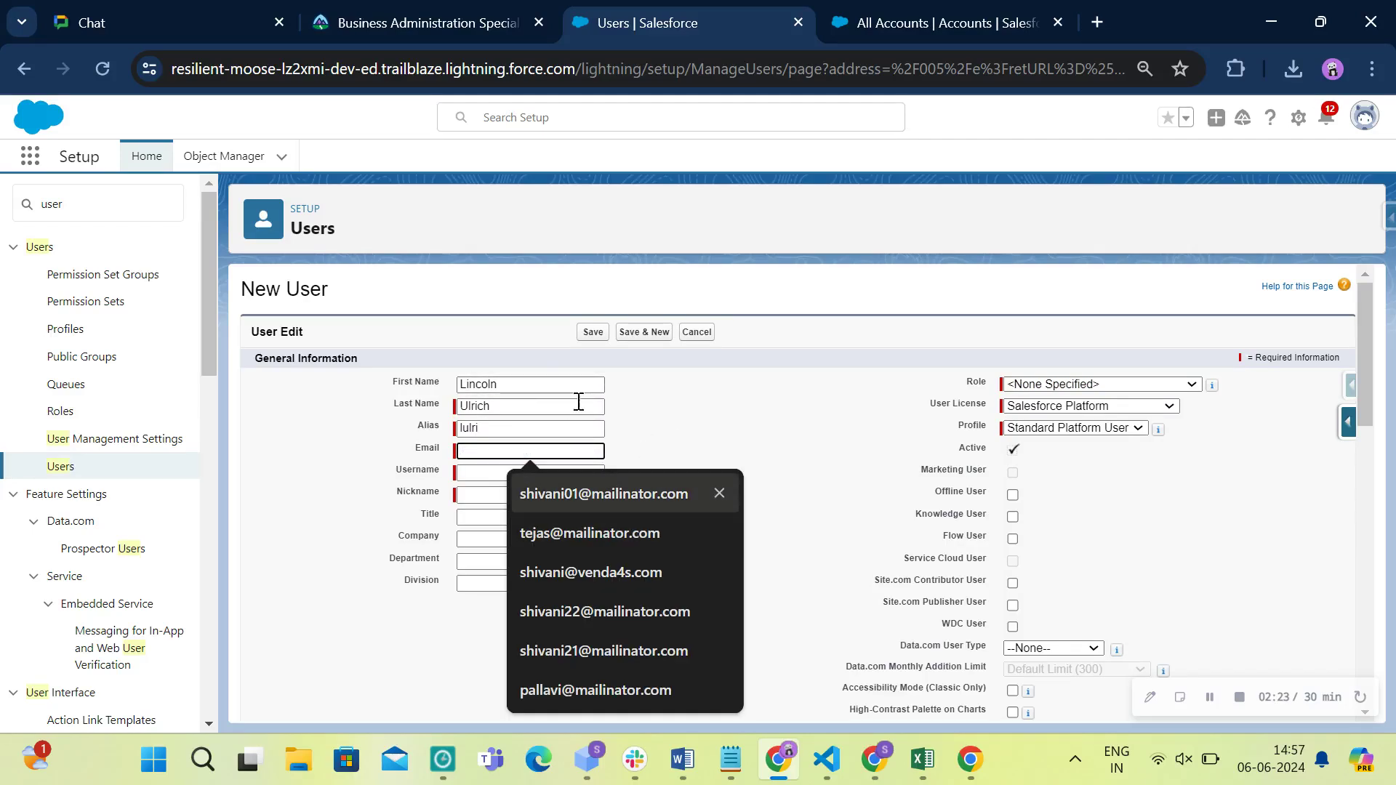
pyautogui.click(519, 9)
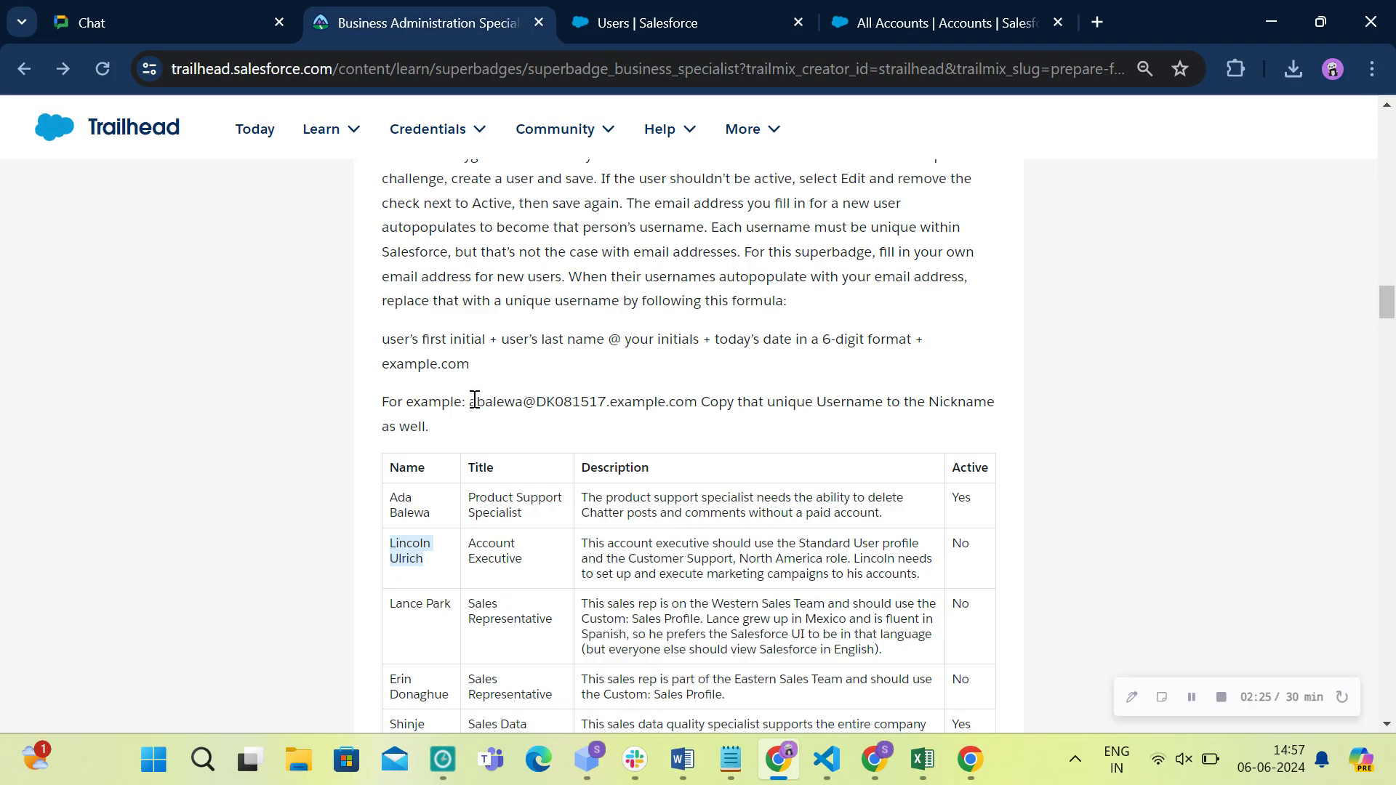
pyautogui.moveTo(472, 401); pyautogui.dragTo(698, 407)
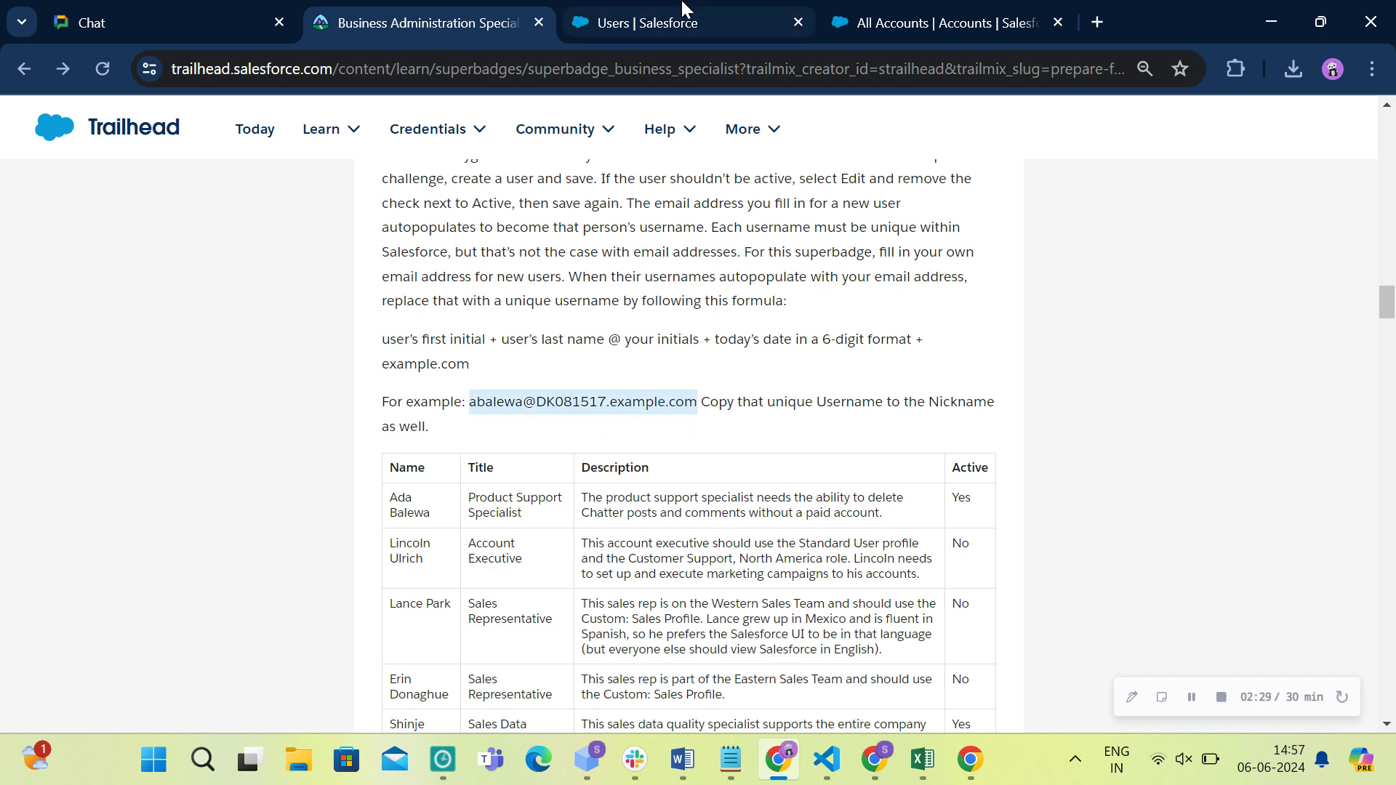
pyautogui.click(640, 22)
pyautogui.click(487, 452)
pyautogui.hotkey('ctrl', 'v')
pyautogui.click(485, 452)
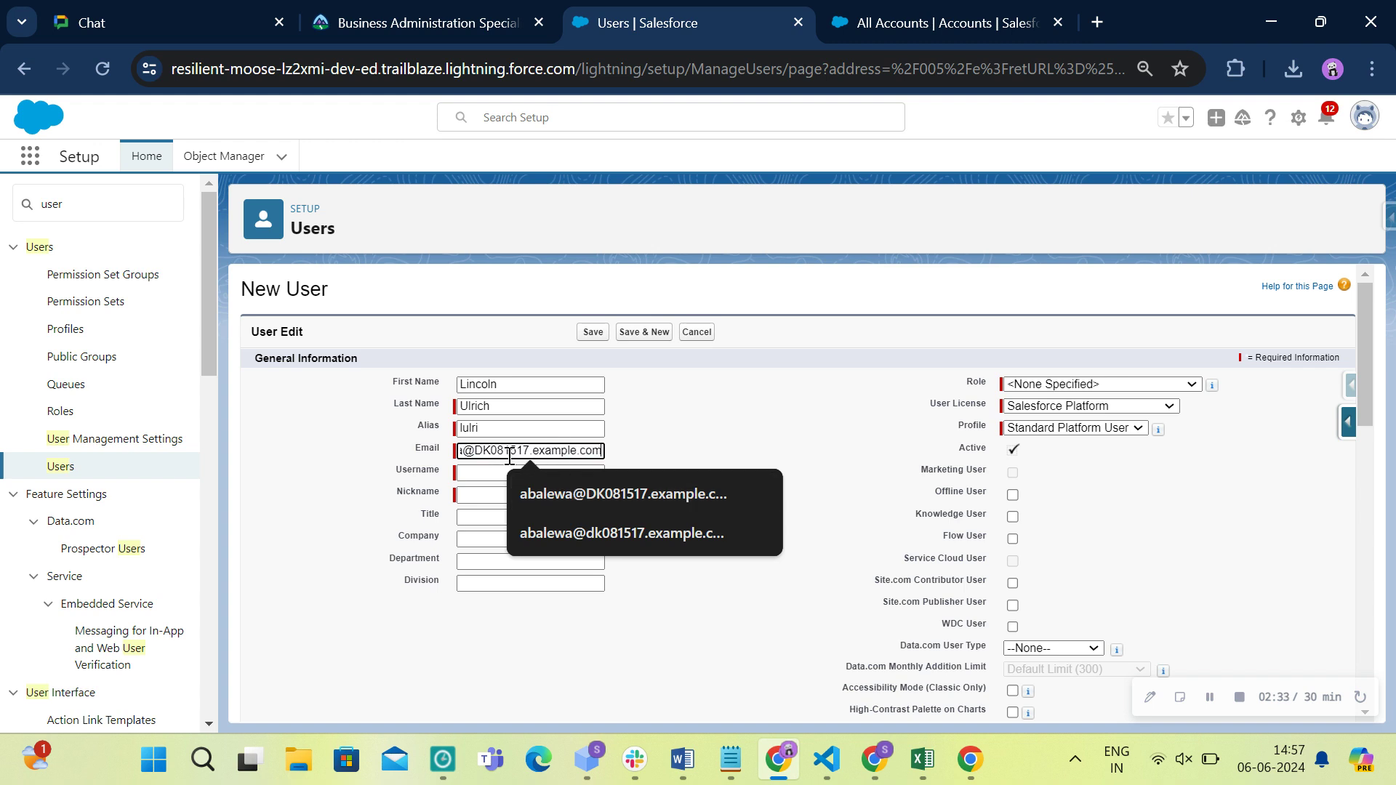
pyautogui.click(617, 445)
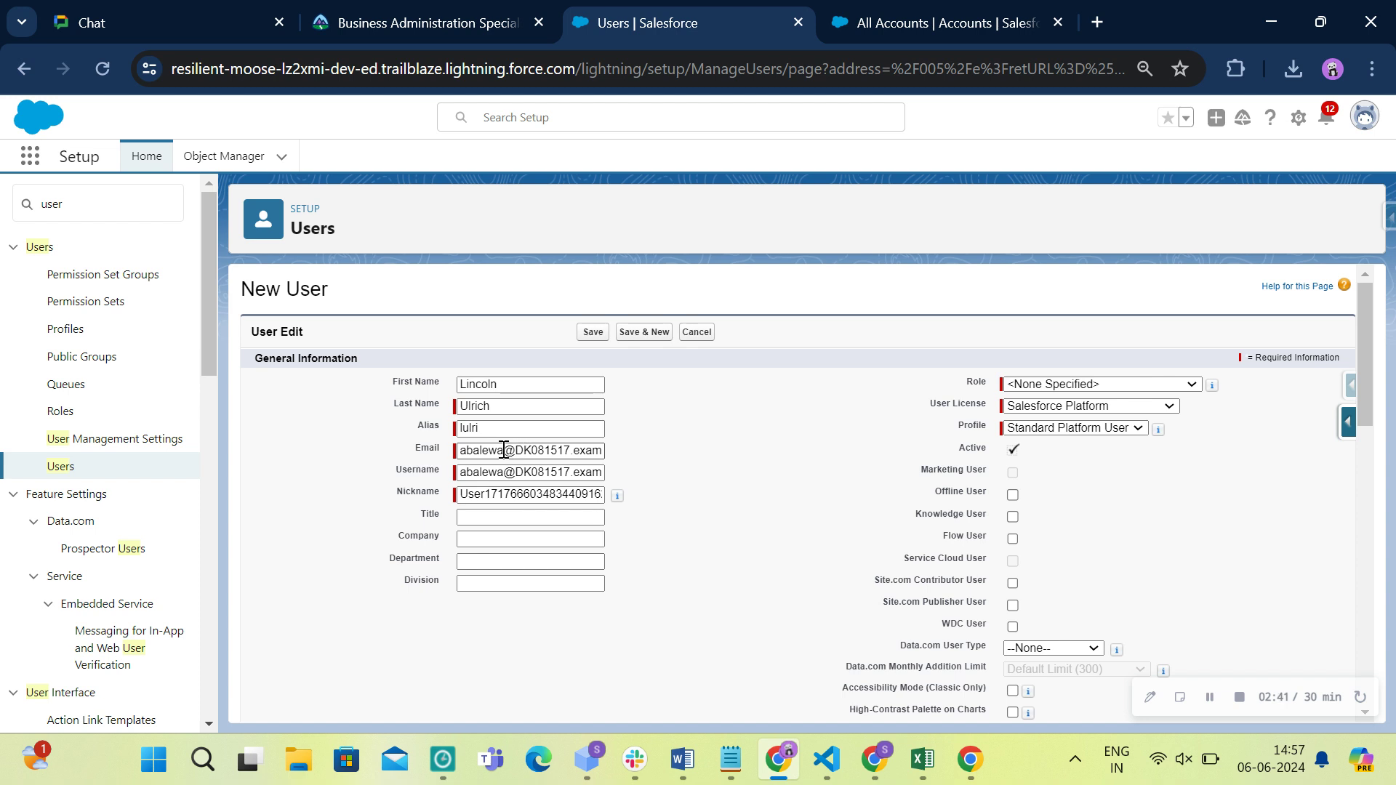
# Change the part before the @ in the Email to the second user's first initial plus last name in lowercase.
pyautogui.click(509, 384)
pyautogui.doubleClick(480, 406)
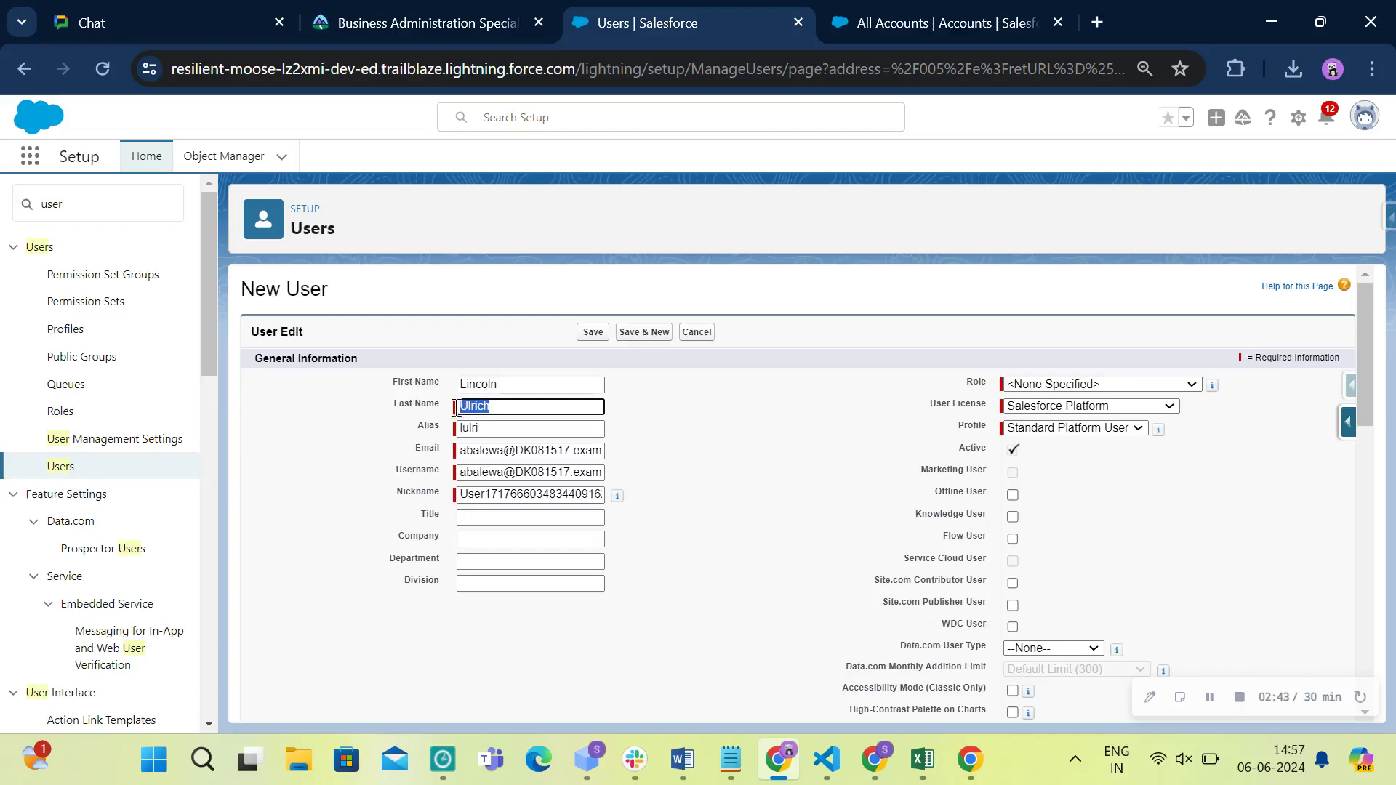
pyautogui.doubleClick(502, 447)
pyautogui.hotkey('ctrl', 'v')
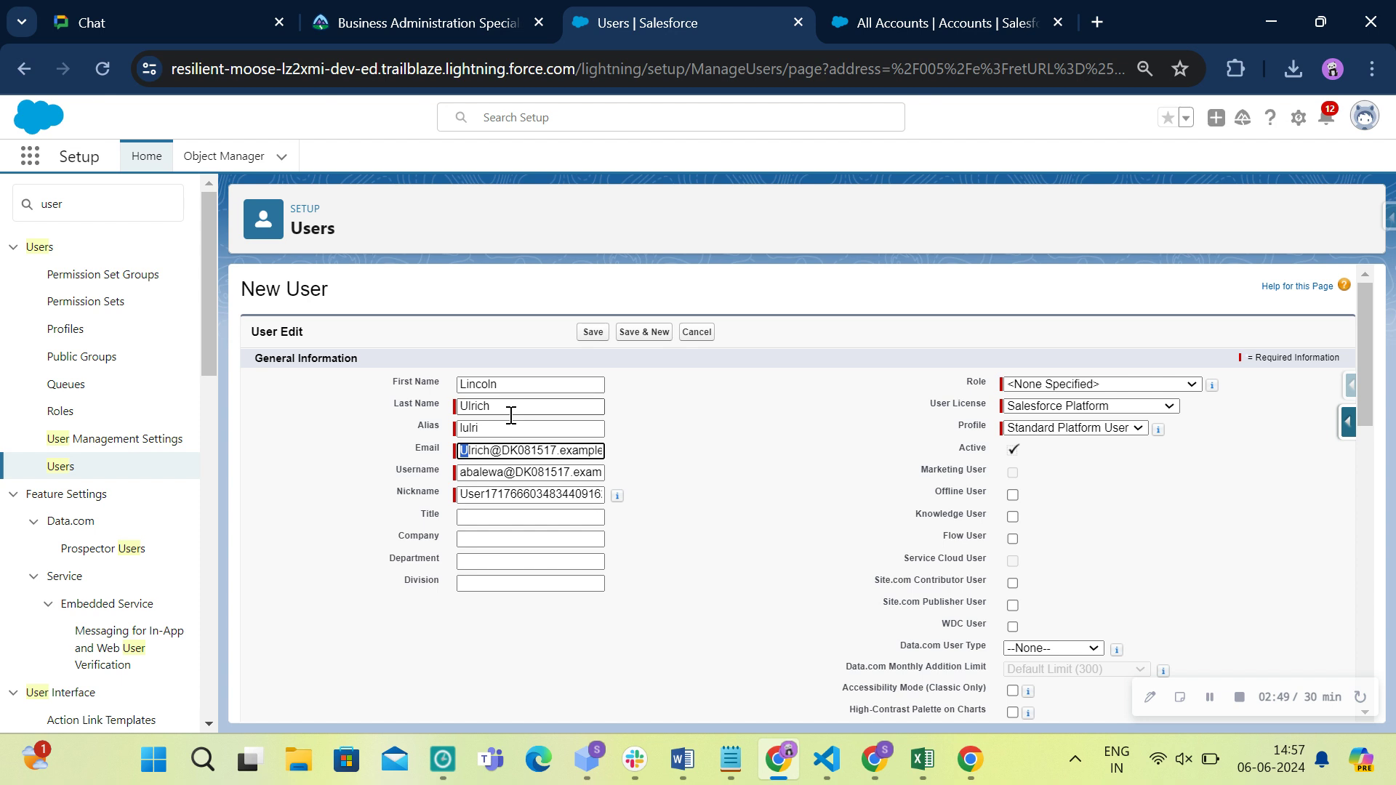
pyautogui.write('lu')
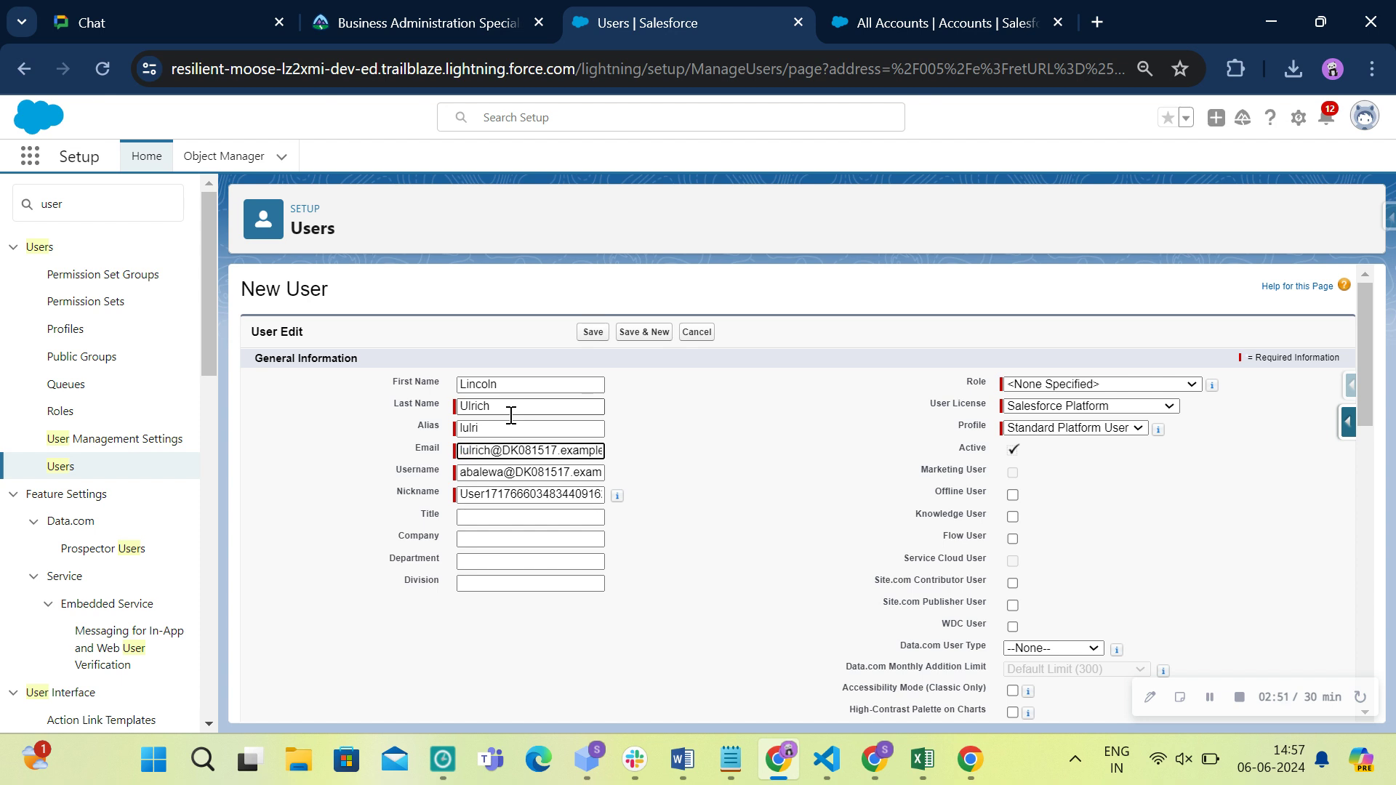
pyautogui.click(616, 439)
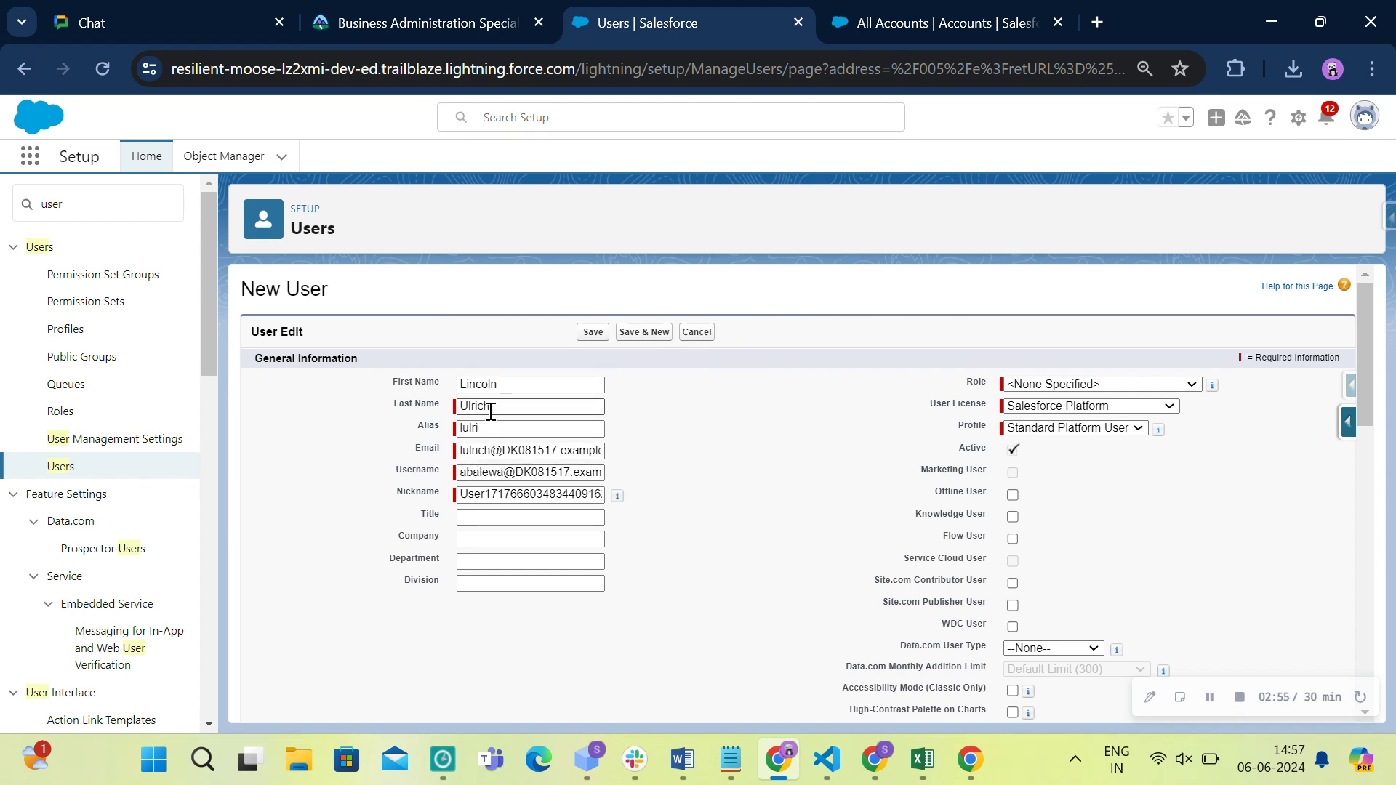
# Change the part before the @ in the Username to the second user's first initial plus last name in lowercase.
pyautogui.moveTo(489, 408); pyautogui.dragTo(430, 408)
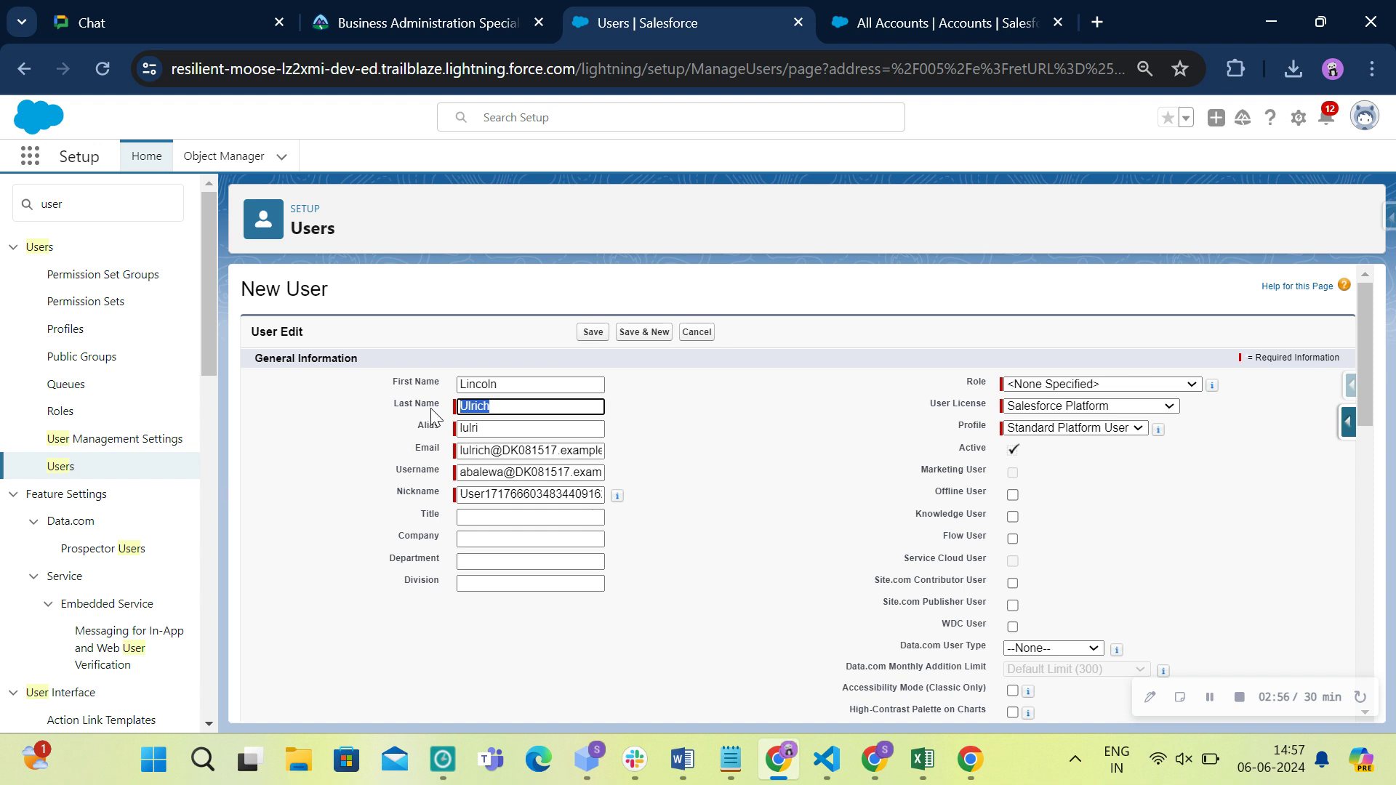
pyautogui.hotkey('ctrl', 'c')
pyautogui.doubleClick(473, 472)
pyautogui.hotkey('ctrl', 'v')
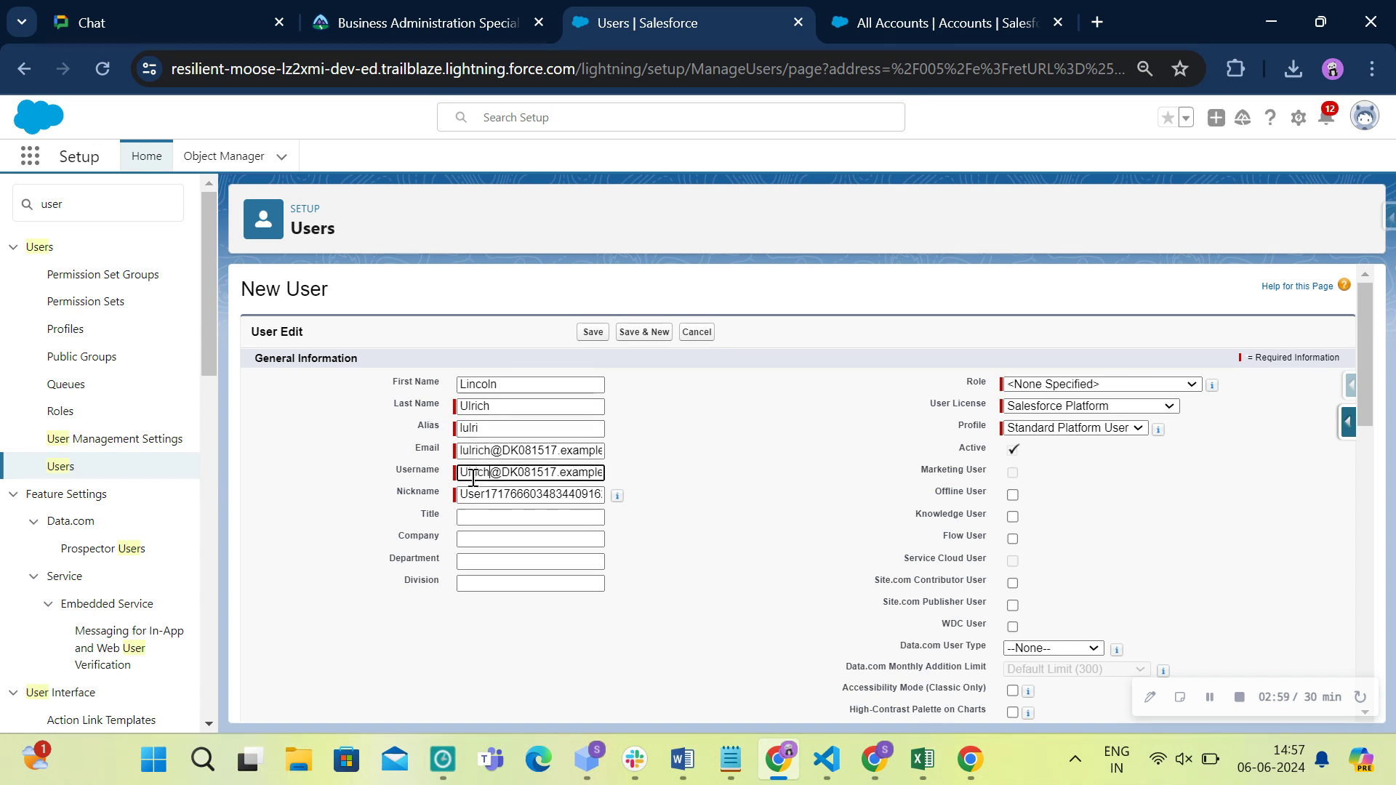
pyautogui.moveTo(473, 479); pyautogui.dragTo(461, 474)
pyautogui.write('lu')
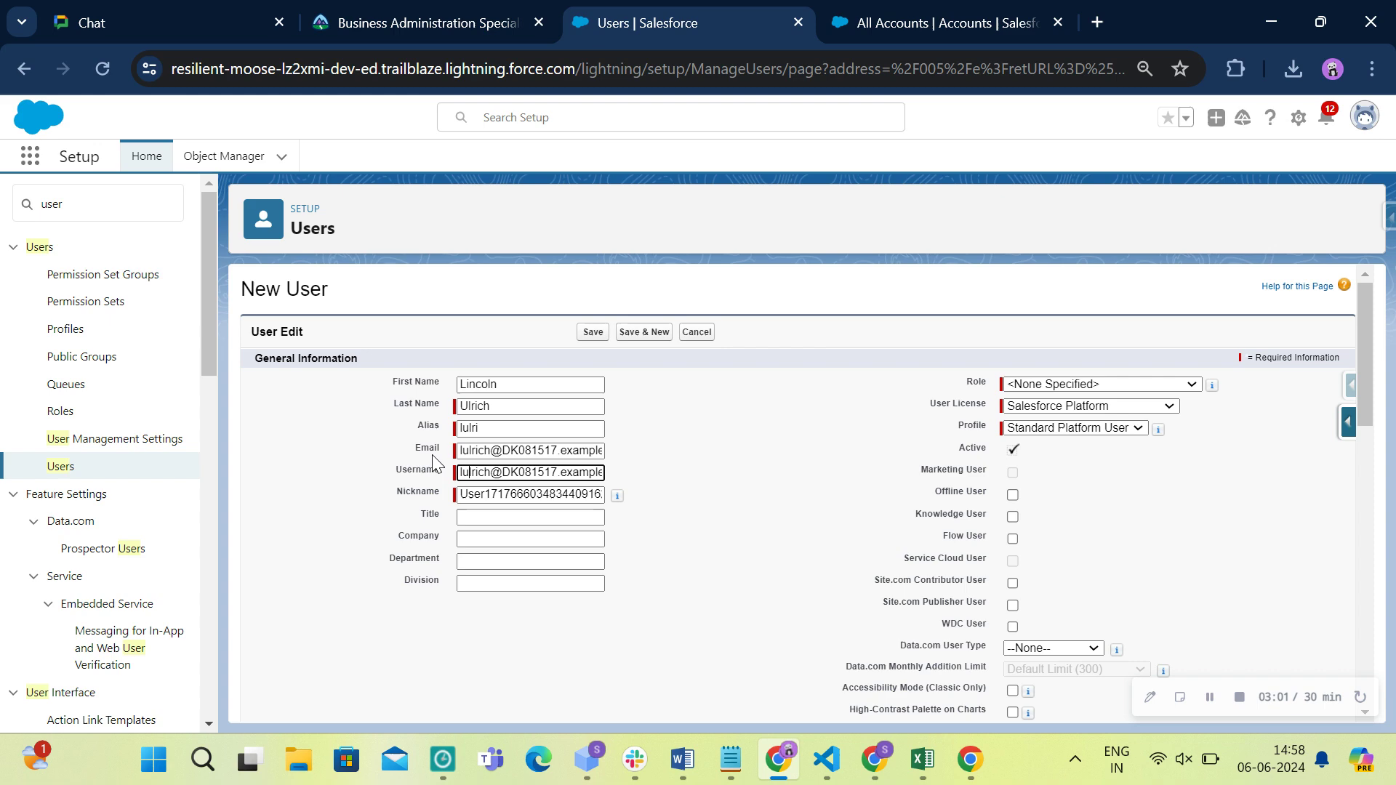
pyautogui.click(705, 512)
# Copy the second user's title from the requirements table and set the new user's Title to Account Executive.
pyautogui.click(456, 18)
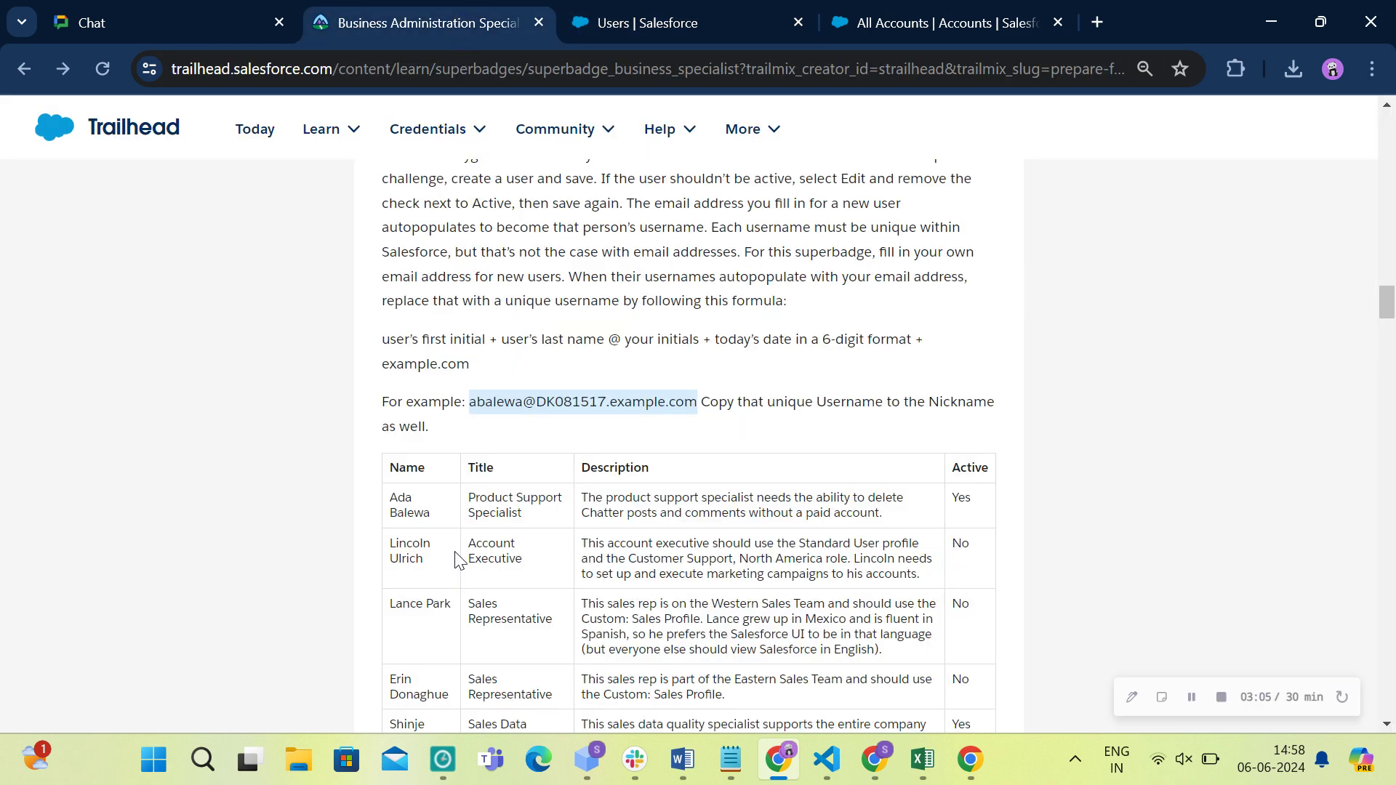
pyautogui.moveTo(467, 545); pyautogui.dragTo(536, 565)
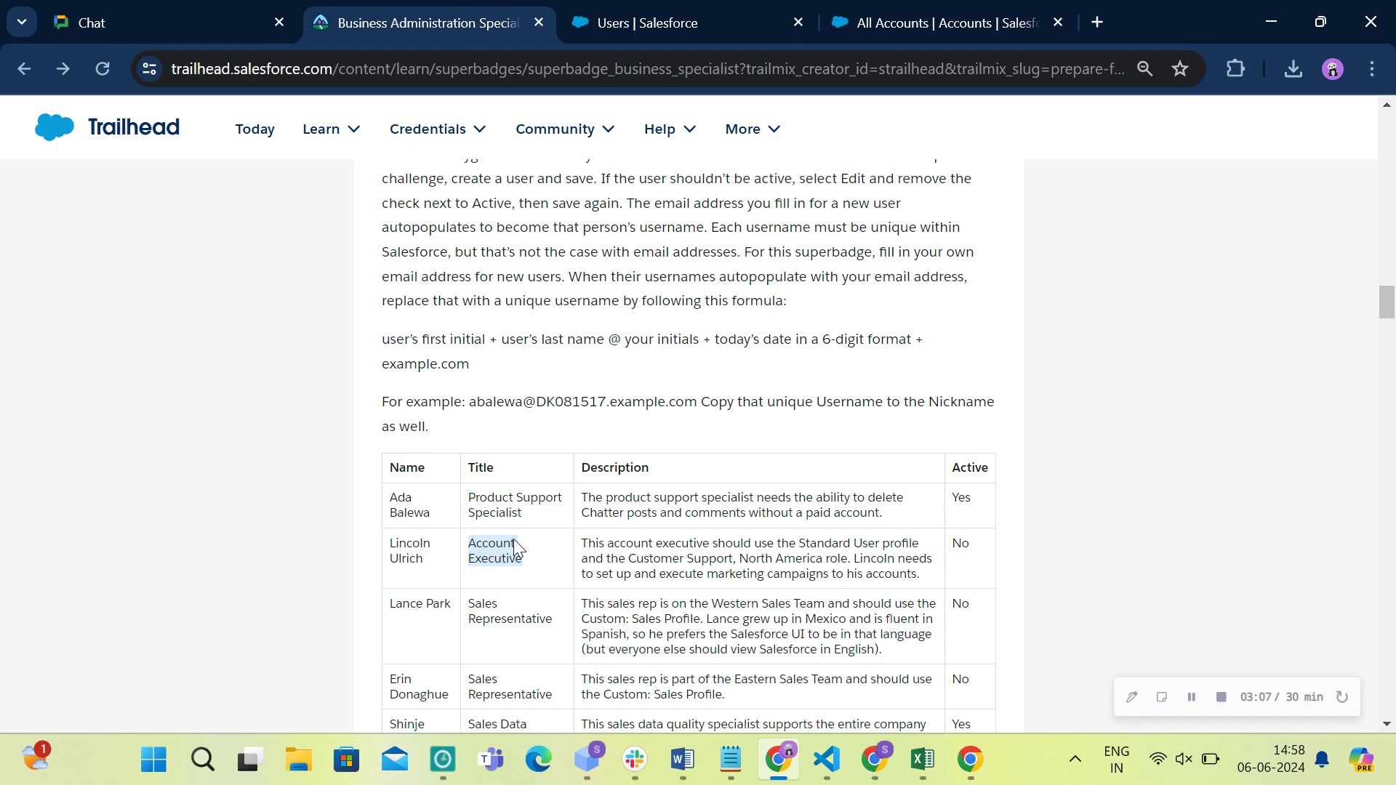
pyautogui.click(676, 18)
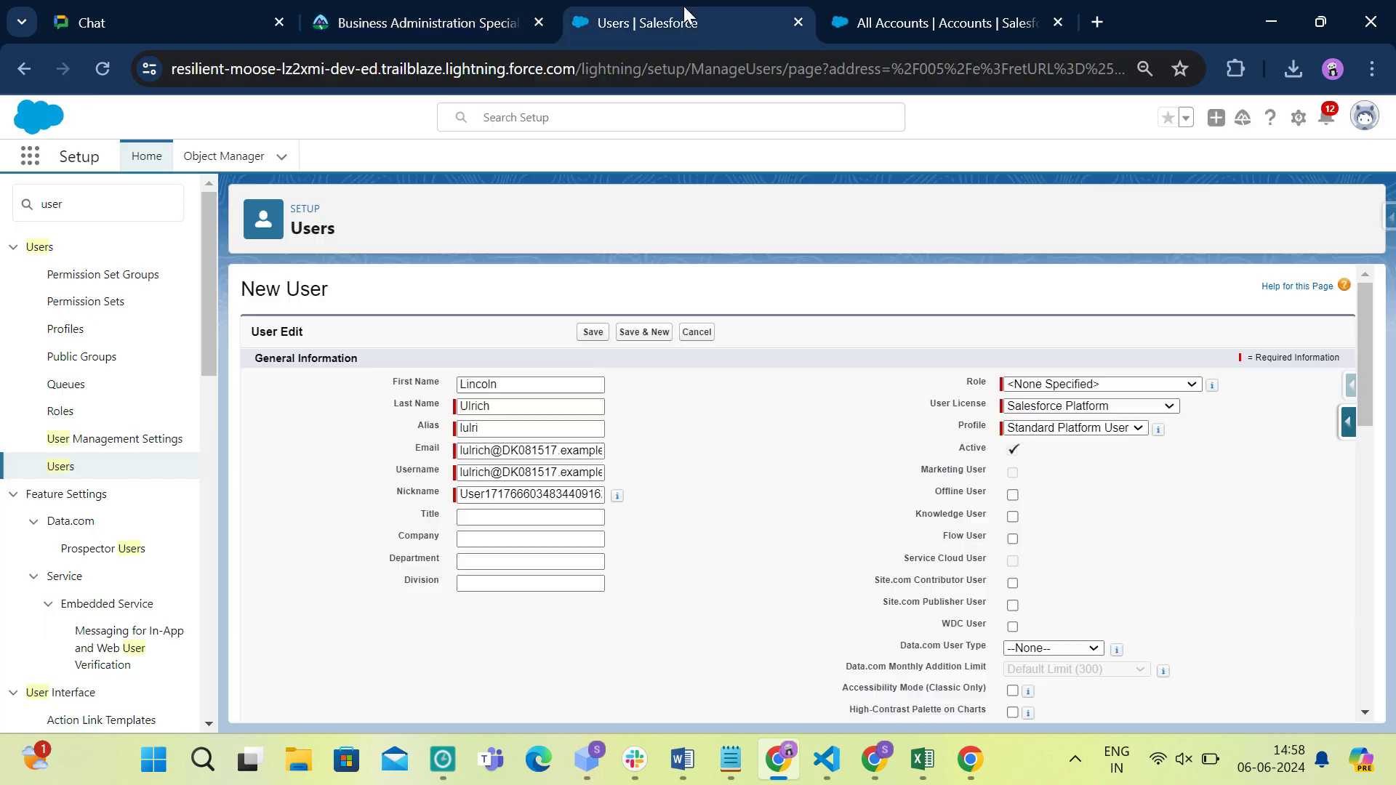
pyautogui.click(505, 519)
pyautogui.hotkey('ctrl', 'v')
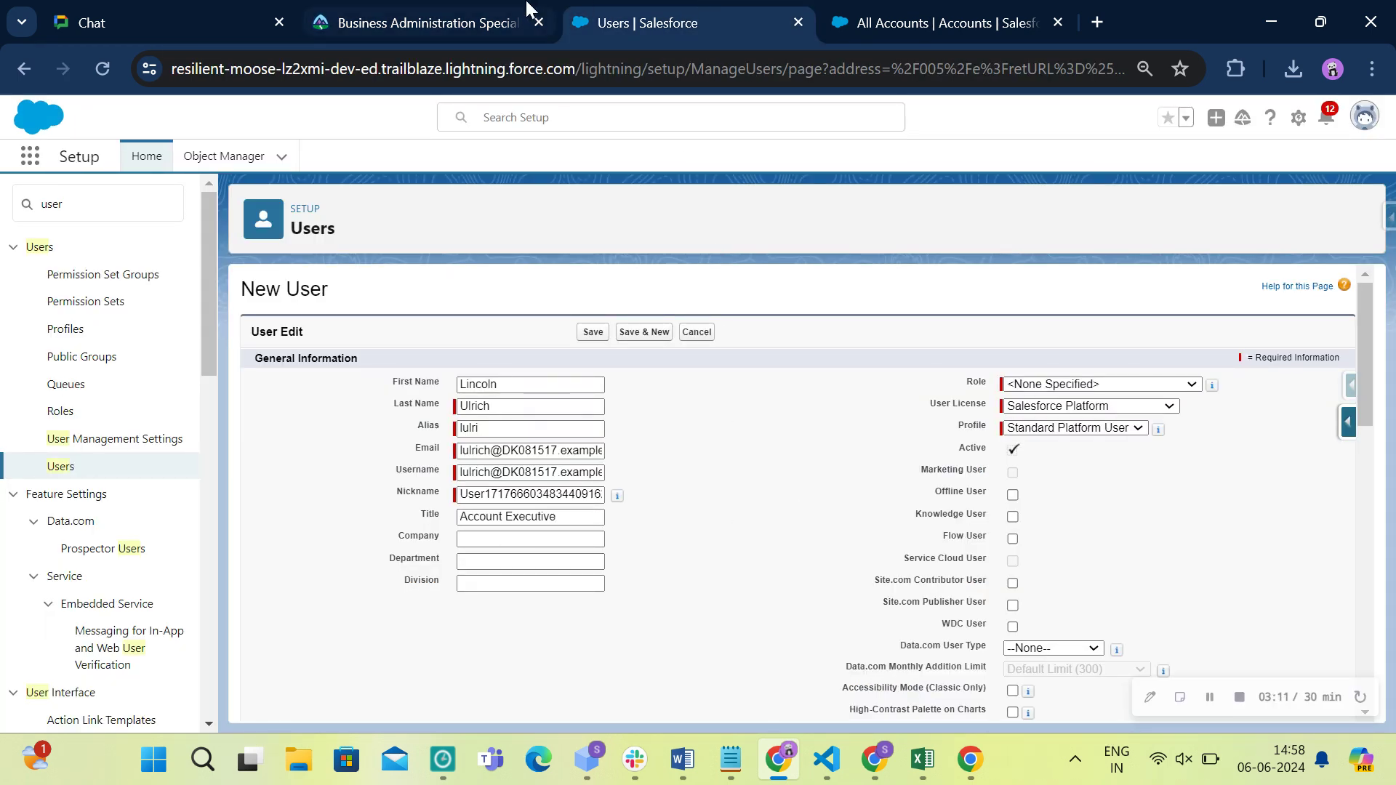
# Recheck the second user's requirements and try to save the user while opening another blank user form.
pyautogui.click(495, 22)
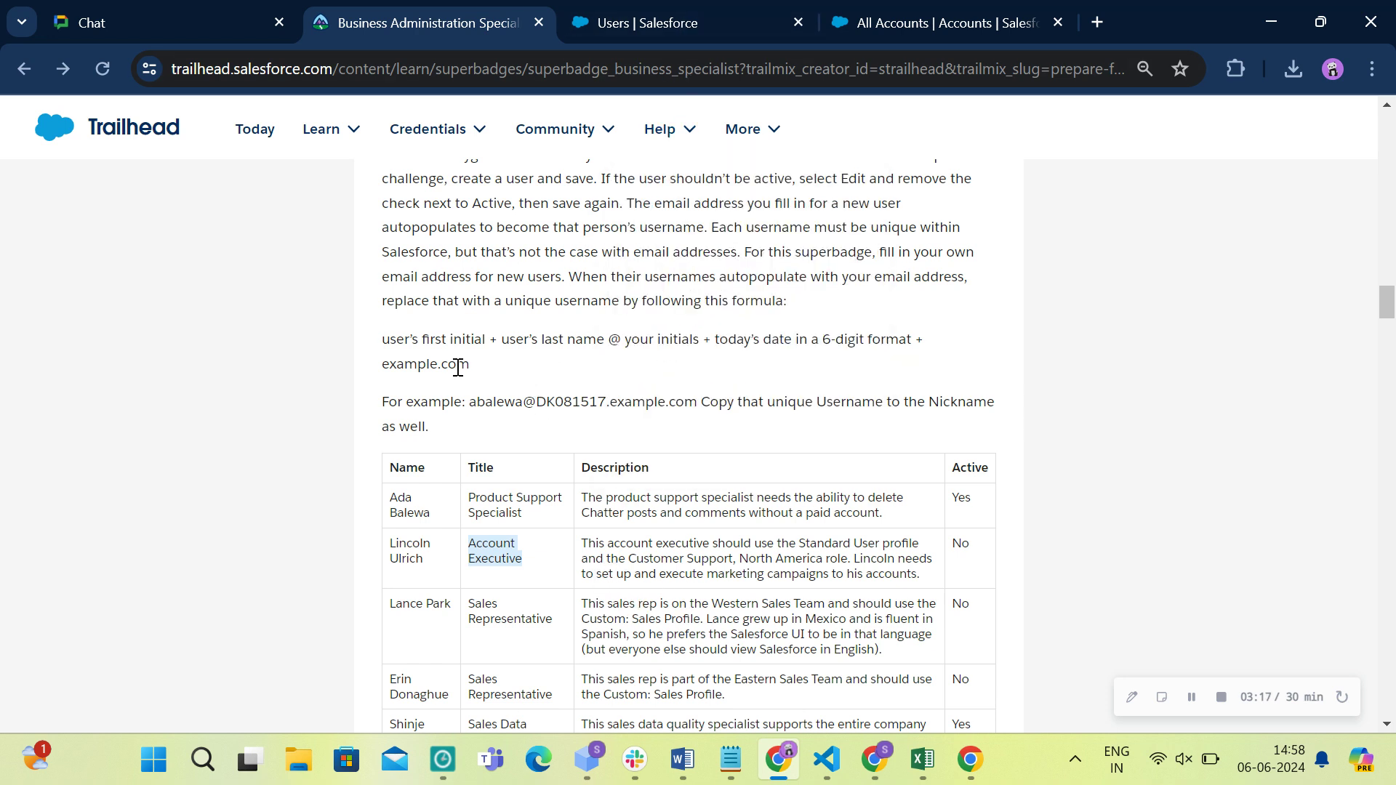
pyautogui.click(706, 10)
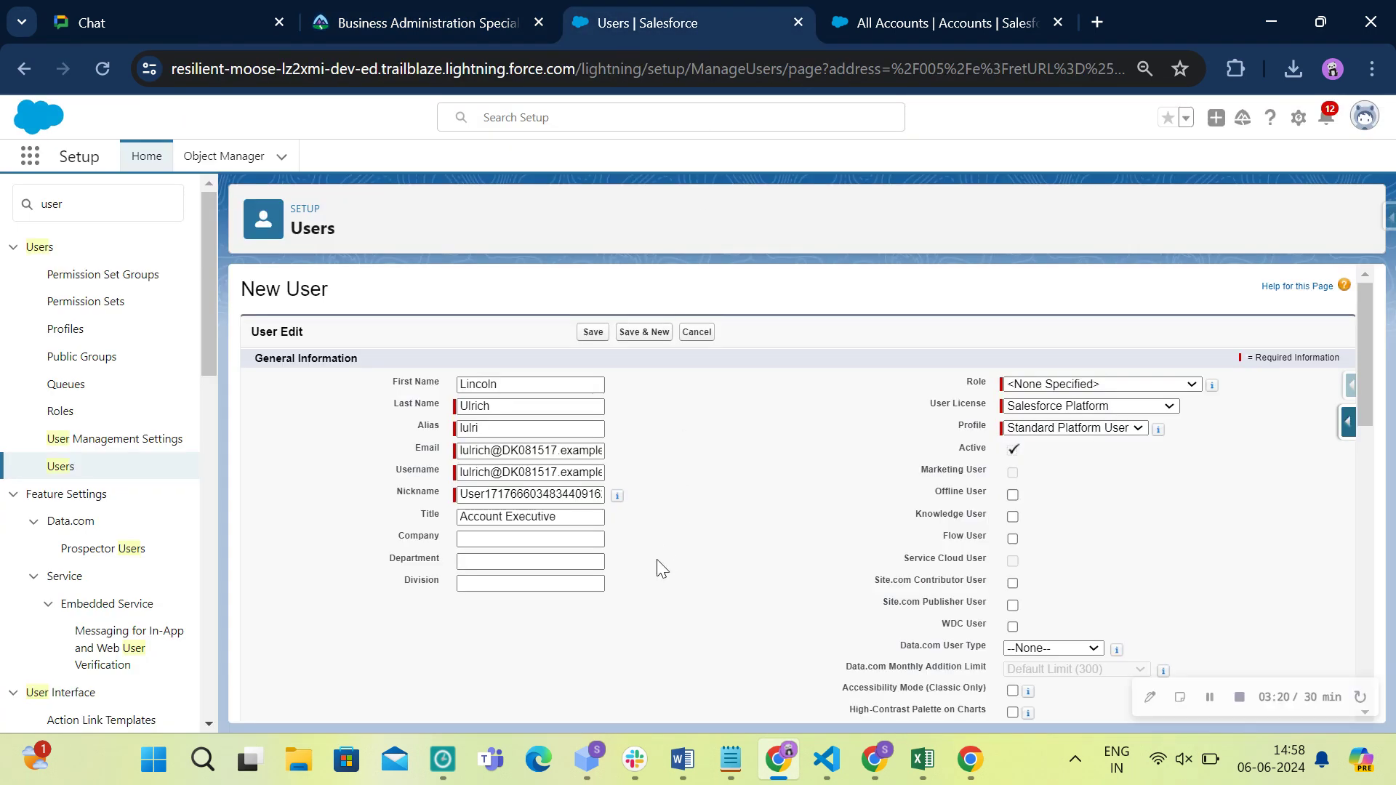
pyautogui.click(643, 331)
# Copy the third user's full name from the superbadge requirements table.
pyautogui.click(415, 23)
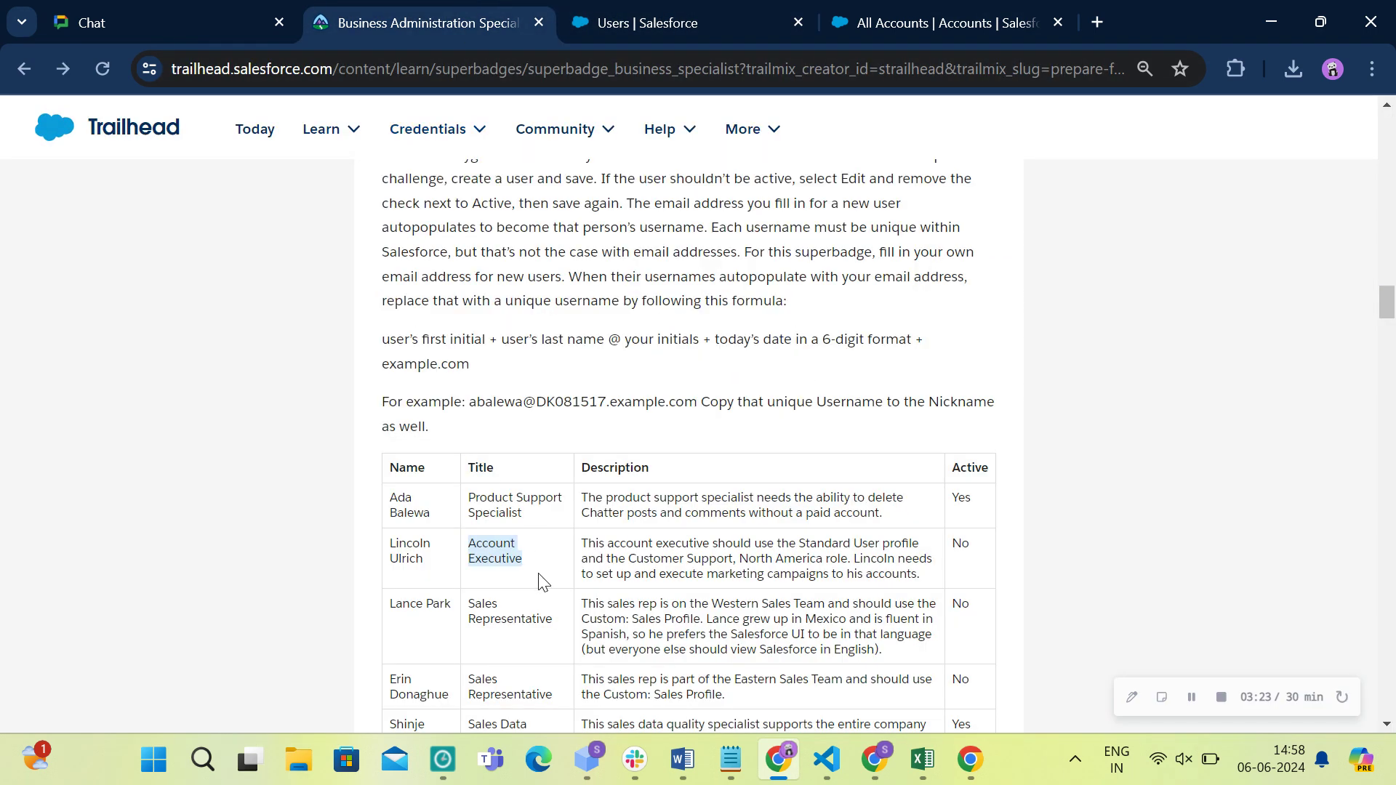
pyautogui.scroll(-1, 451, 601)
pyautogui.moveTo(390, 494); pyautogui.dragTo(450, 491)
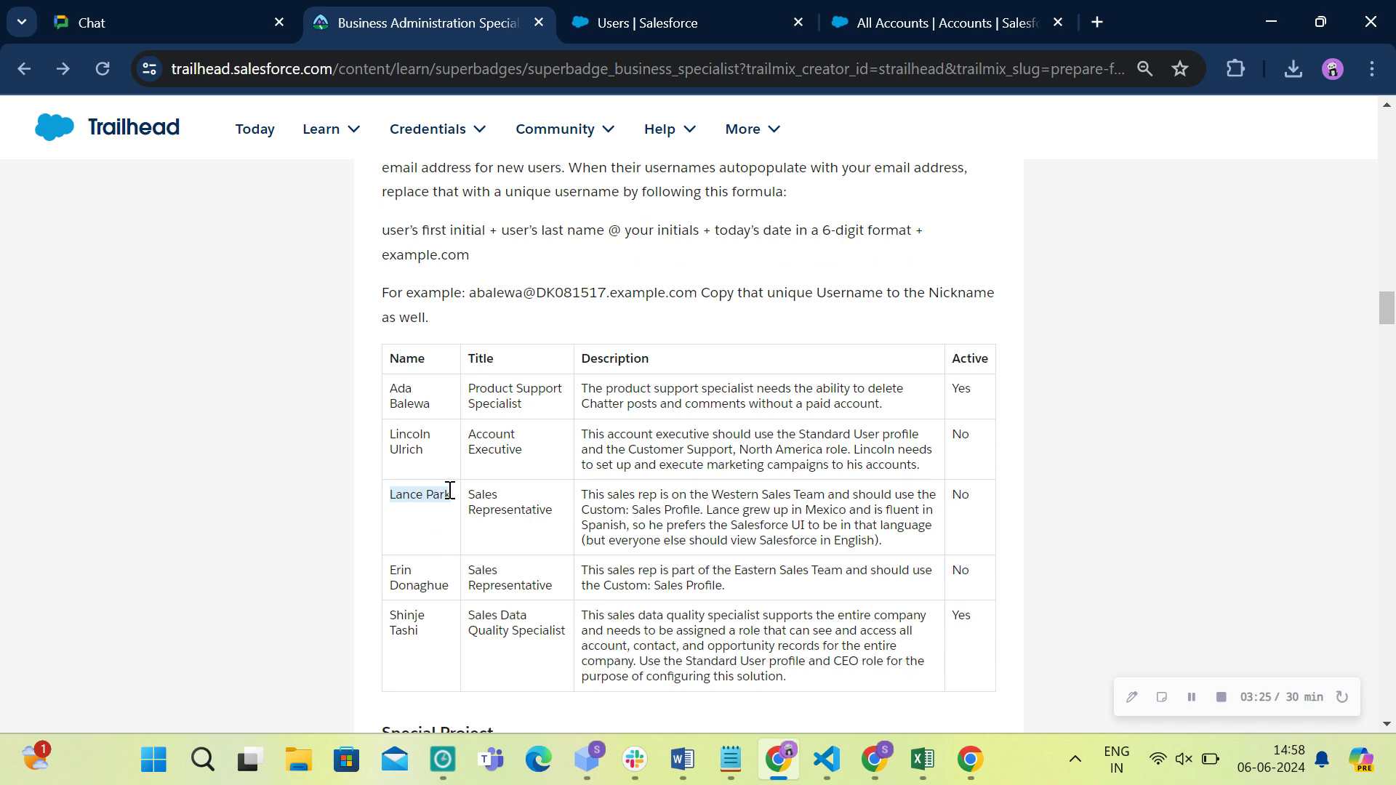
# Replace the initials after the @ in the second user's Username with bs and save the user.
pyautogui.click(647, 23)
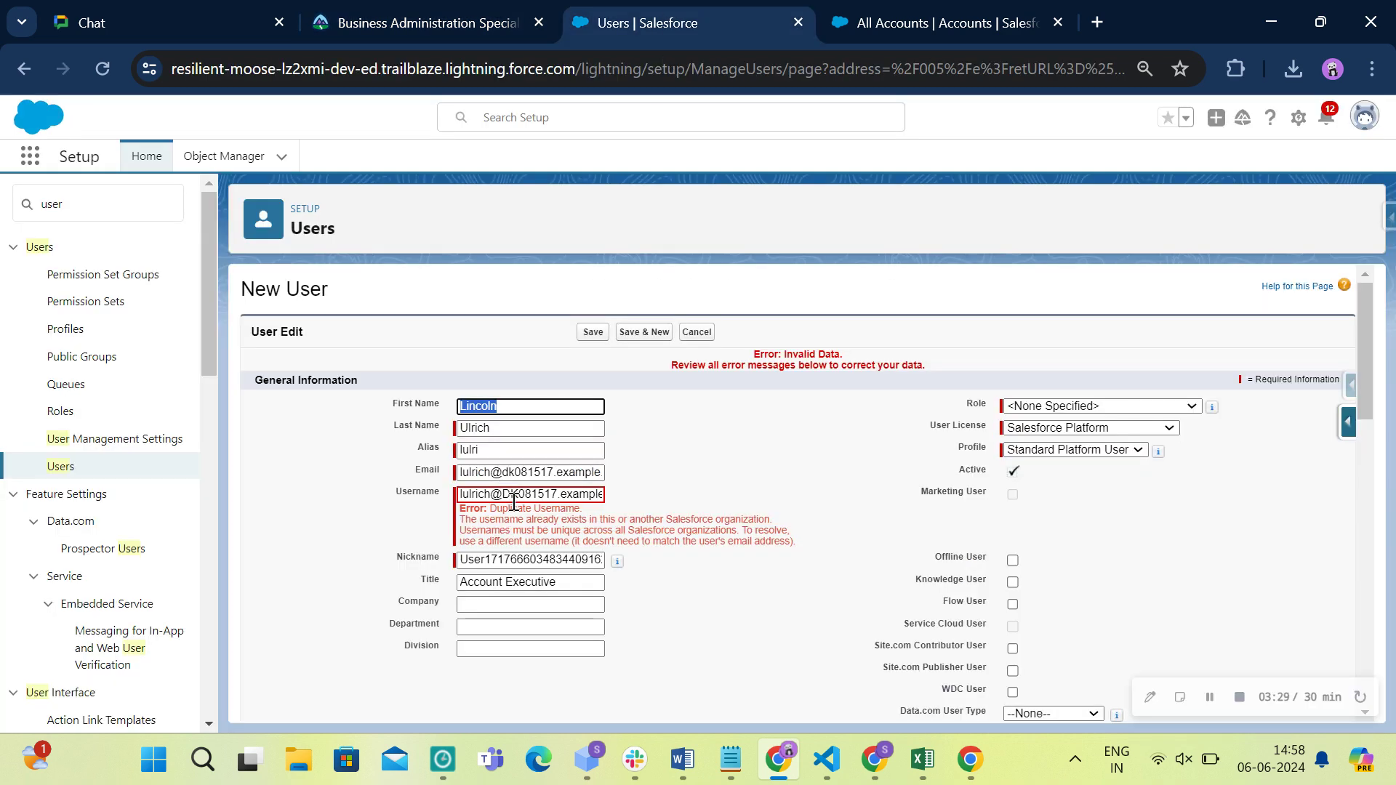
pyautogui.moveTo(518, 495); pyautogui.dragTo(507, 495)
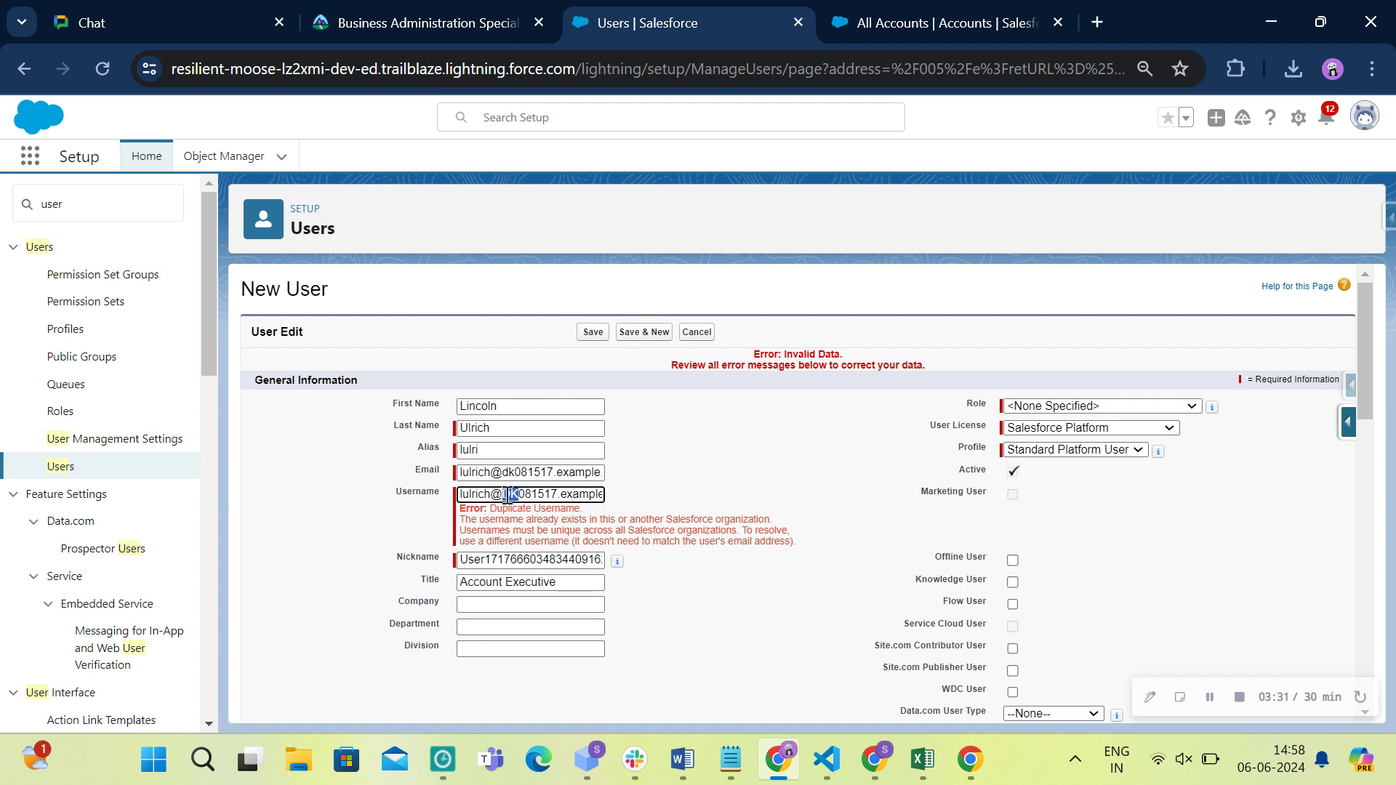
pyautogui.write('bs')
pyautogui.click(698, 492)
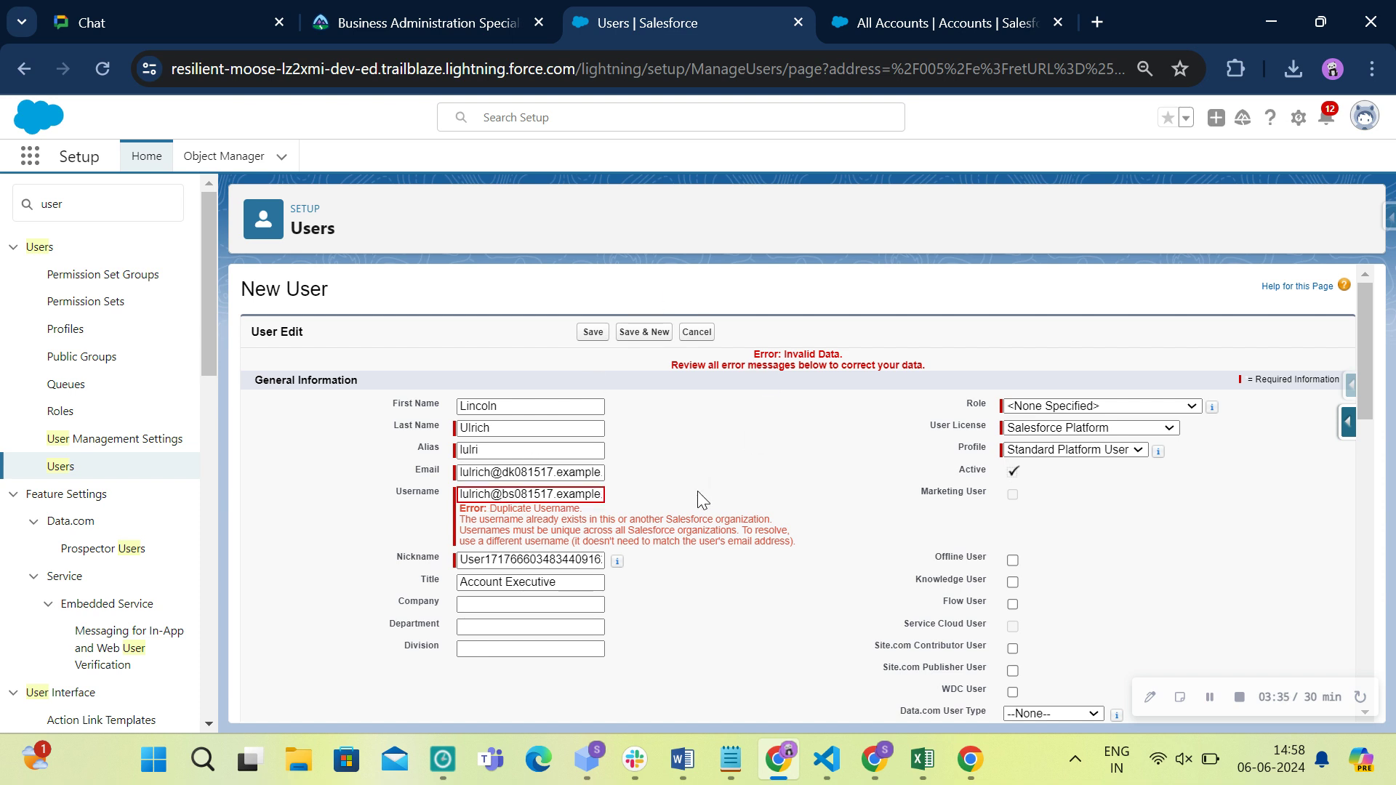
pyautogui.click(591, 336)
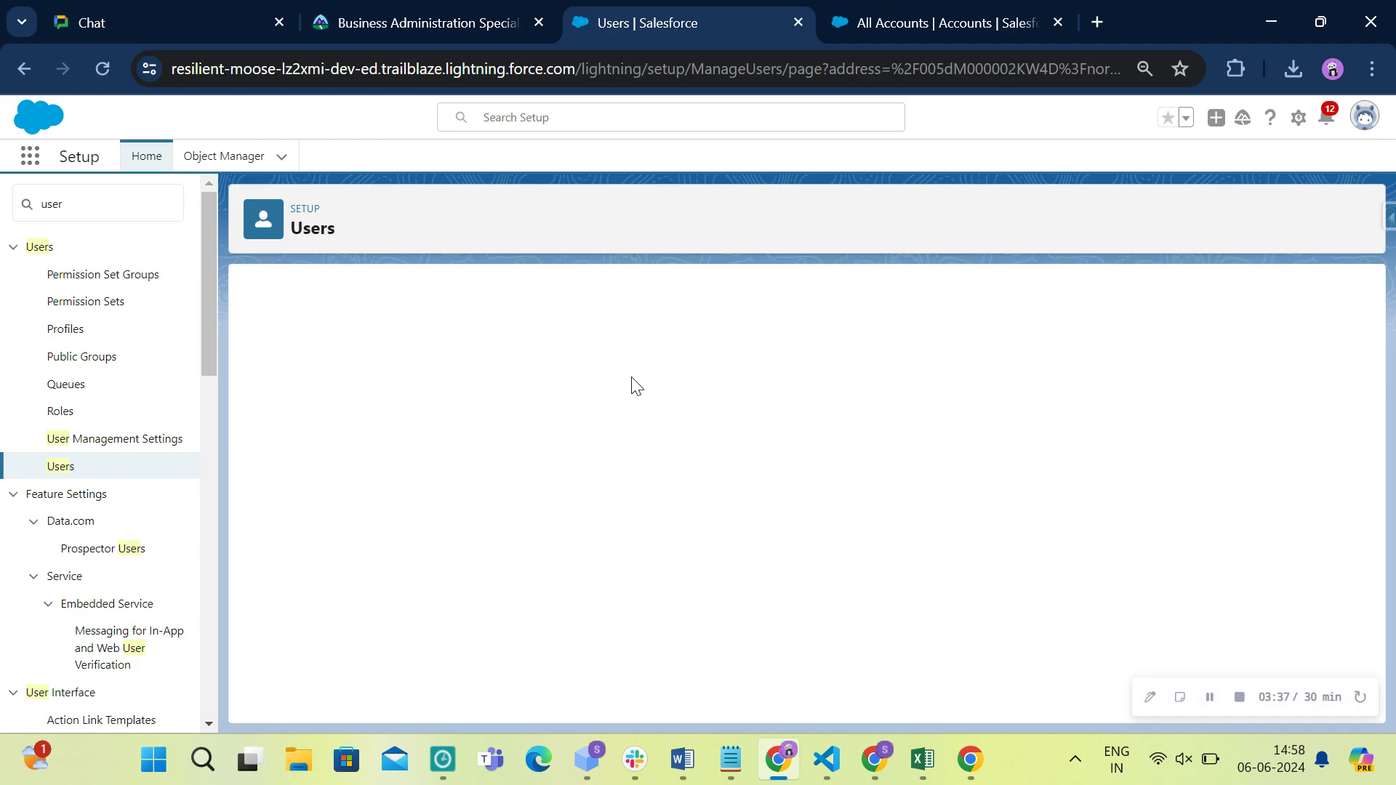
# Start another new user and enter the third user's copied name, split between First Name and Last Name.
pyautogui.click(58, 466)
pyautogui.click(611, 424)
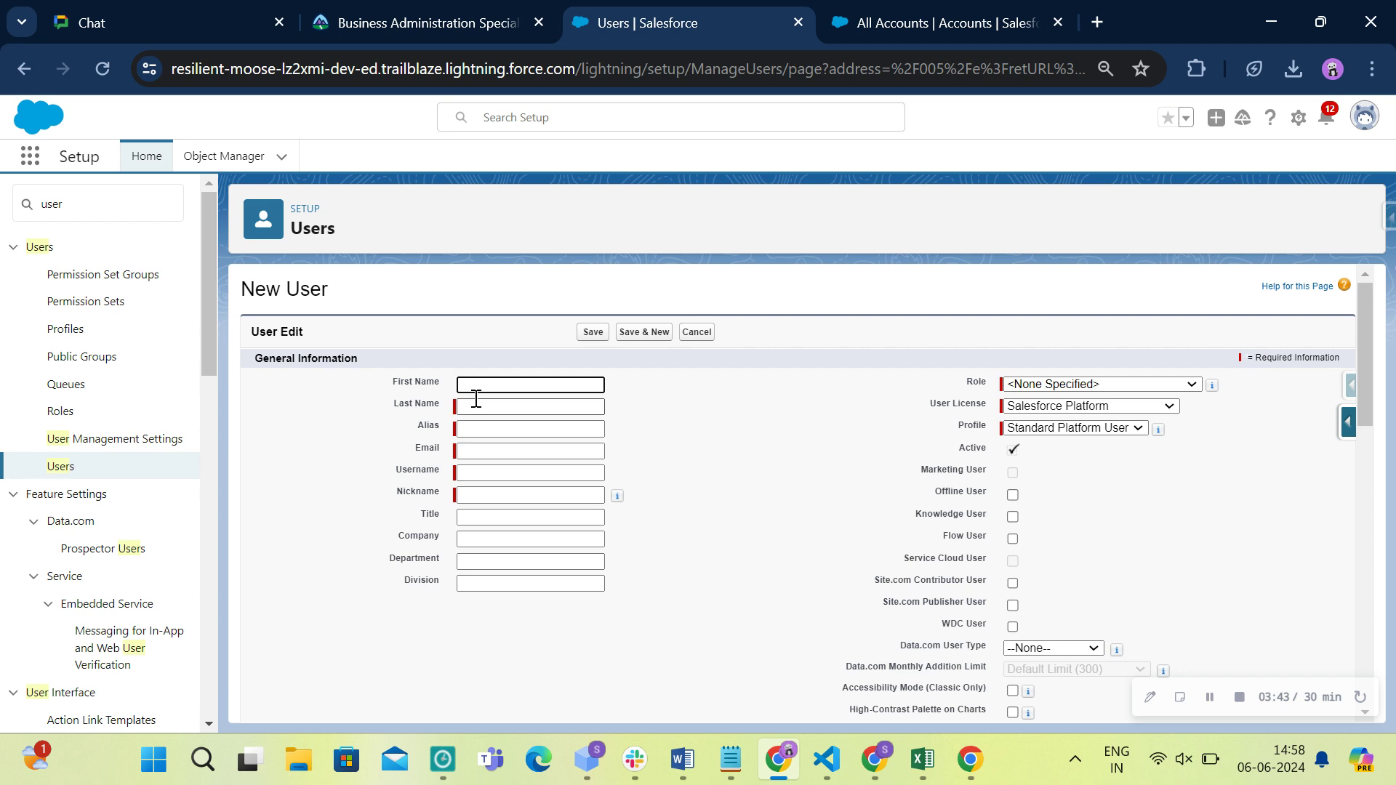
pyautogui.click(477, 387)
pyautogui.hotkey('ctrl', 'v')
pyautogui.doubleClick(506, 384)
pyautogui.hotkey('ctrl', 'x')
pyautogui.click(491, 406)
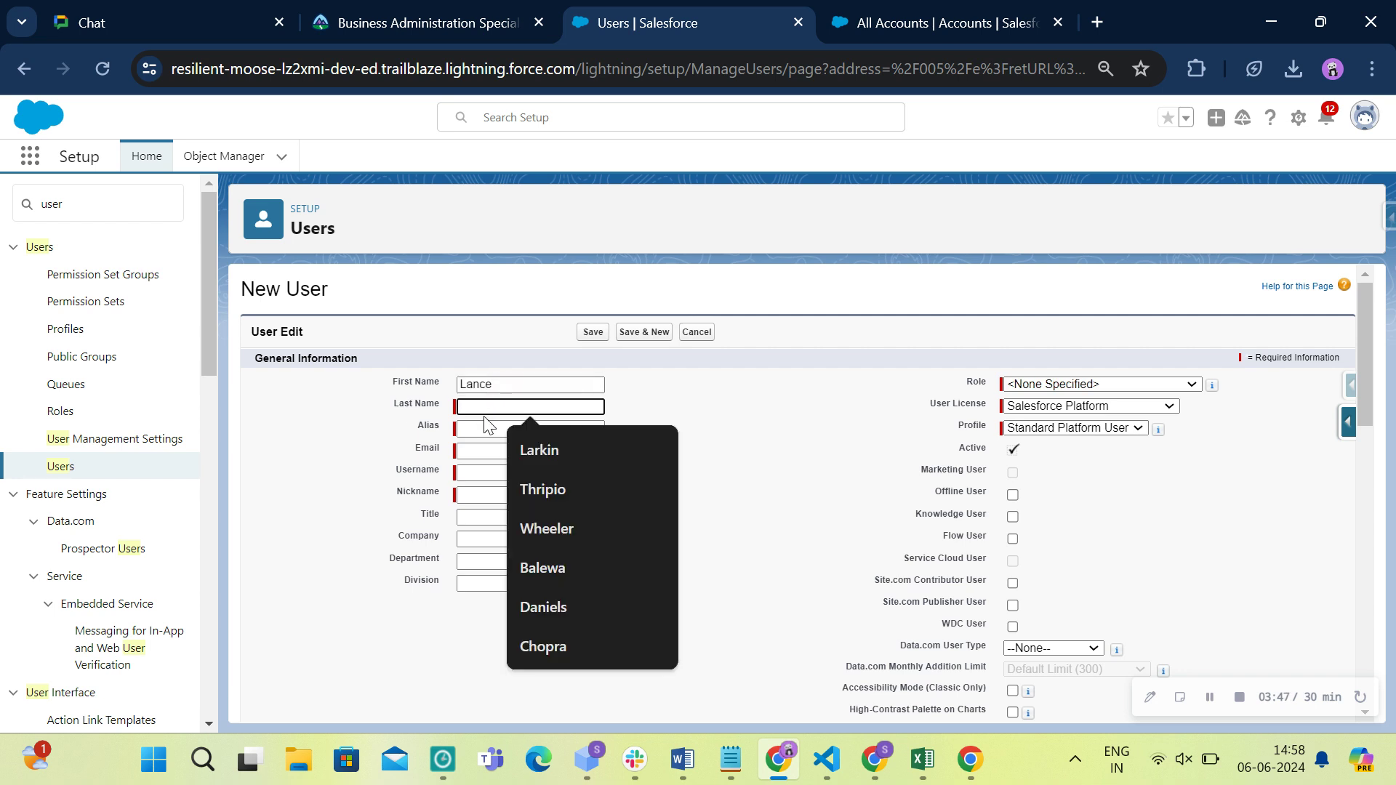
pyautogui.hotkey('ctrl', 'v')
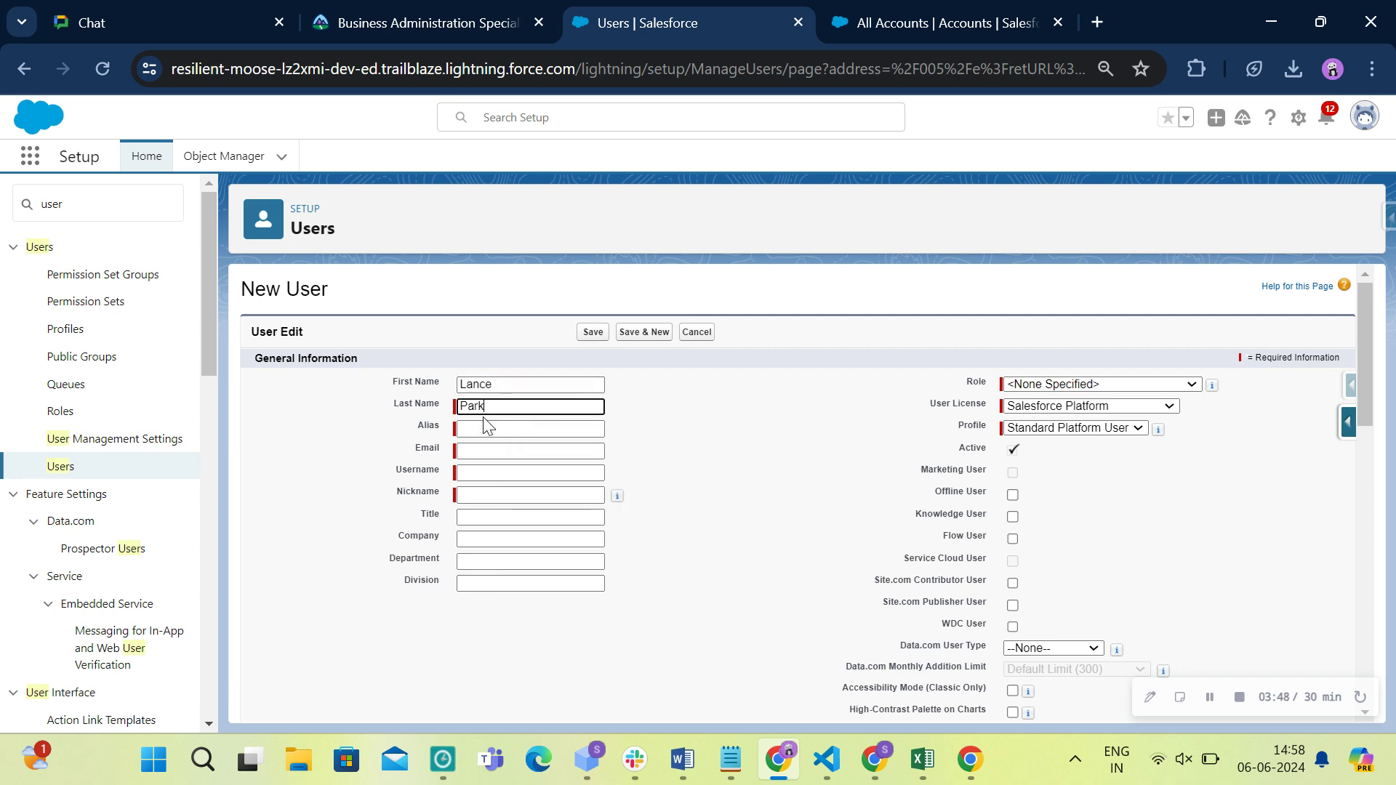
# Copy the example username from the superbadge instructions into the third user's Email field.
pyautogui.click(523, 447)
pyautogui.hotkey('ctrl', 'shift', 'Tab')
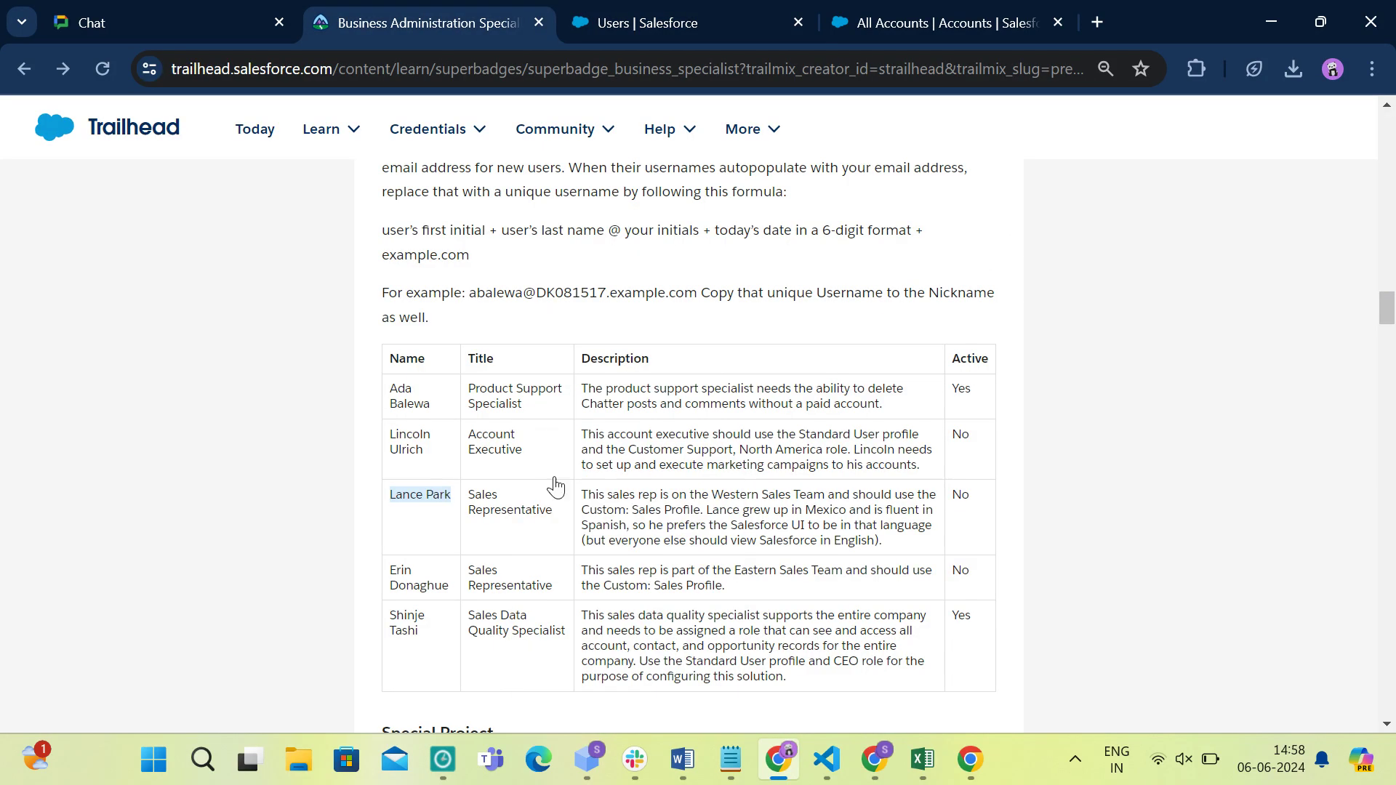
pyautogui.moveTo(467, 293); pyautogui.dragTo(695, 293)
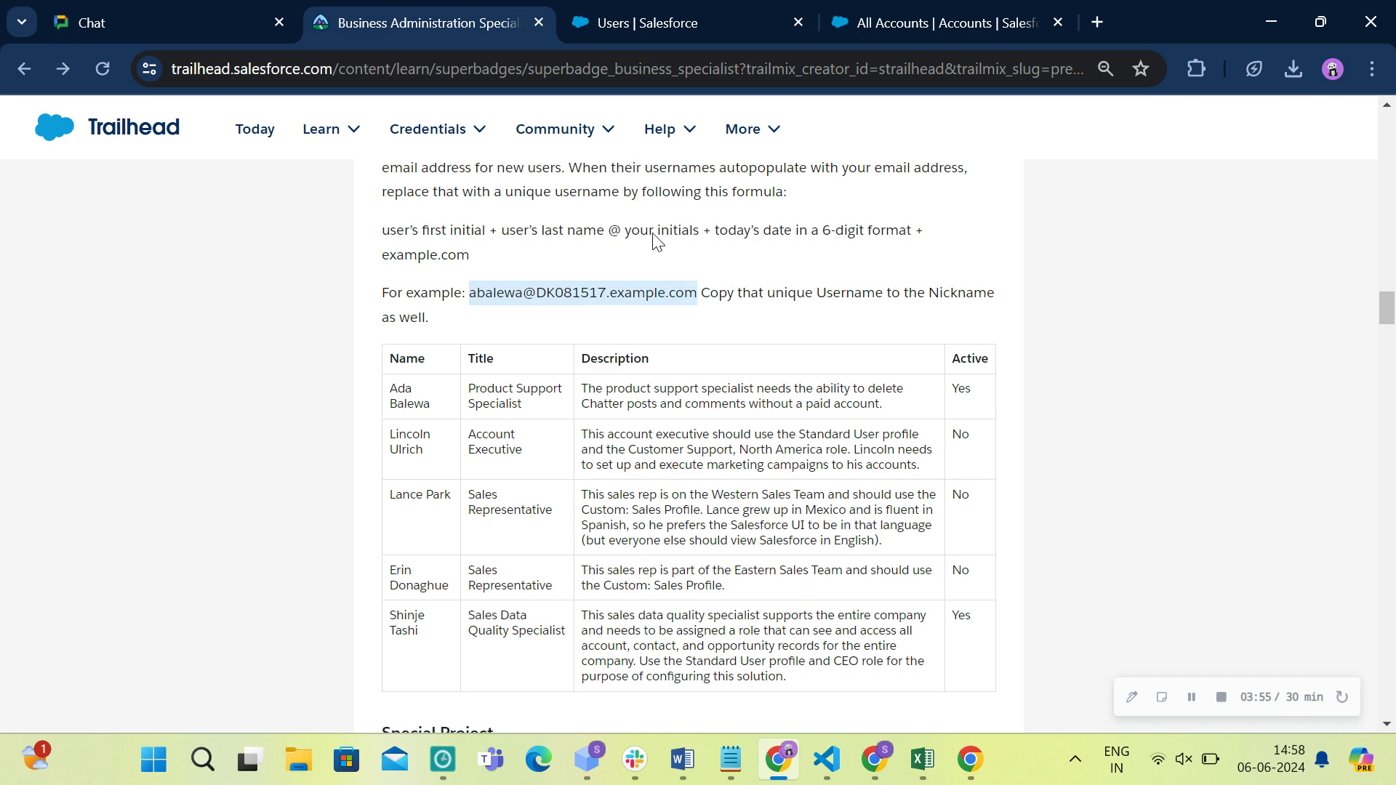
pyautogui.hotkey('ctrl', 'c')
pyautogui.click(660, 16)
pyautogui.hotkey('ctrl', 'v')
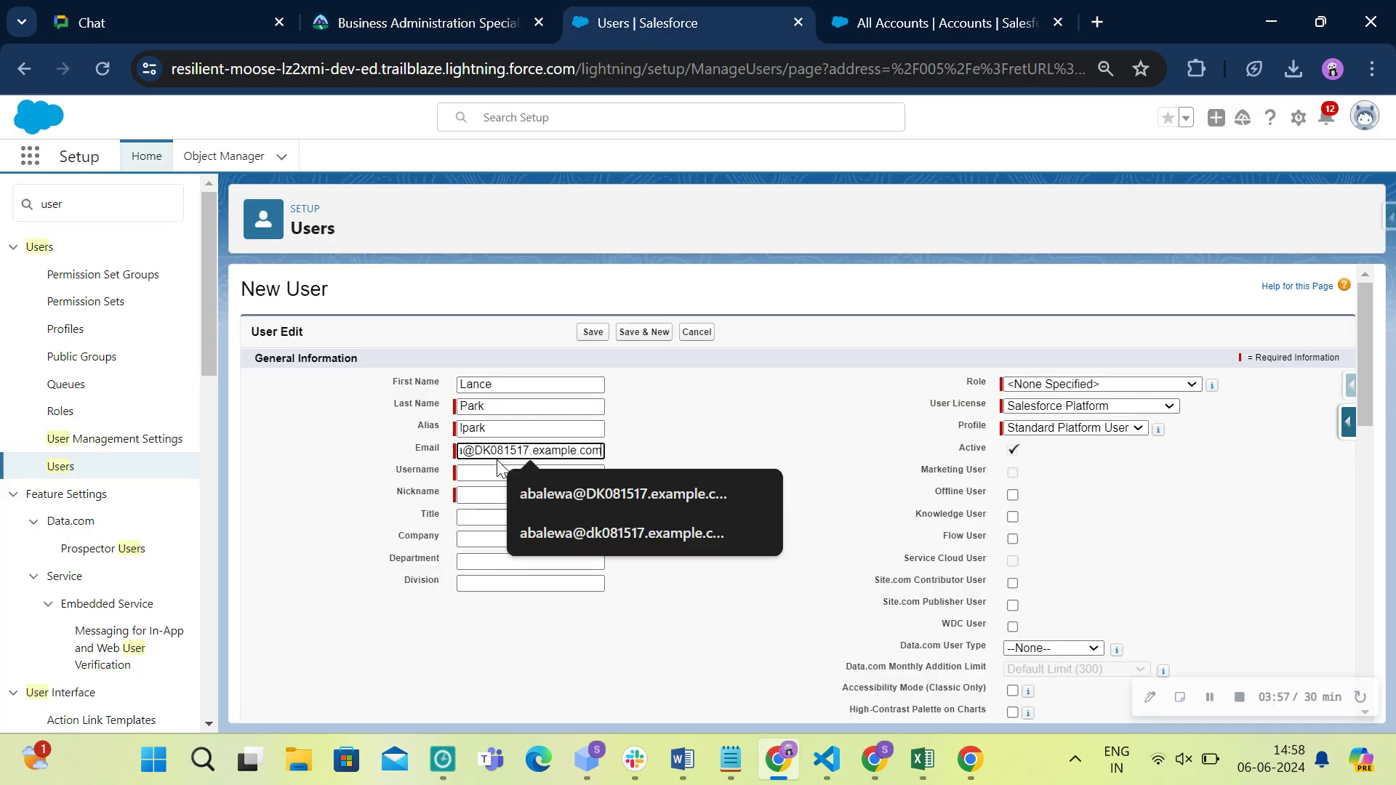
# Copy the third user's First Name over the opening characters of the Email address.
pyautogui.click(421, 386)
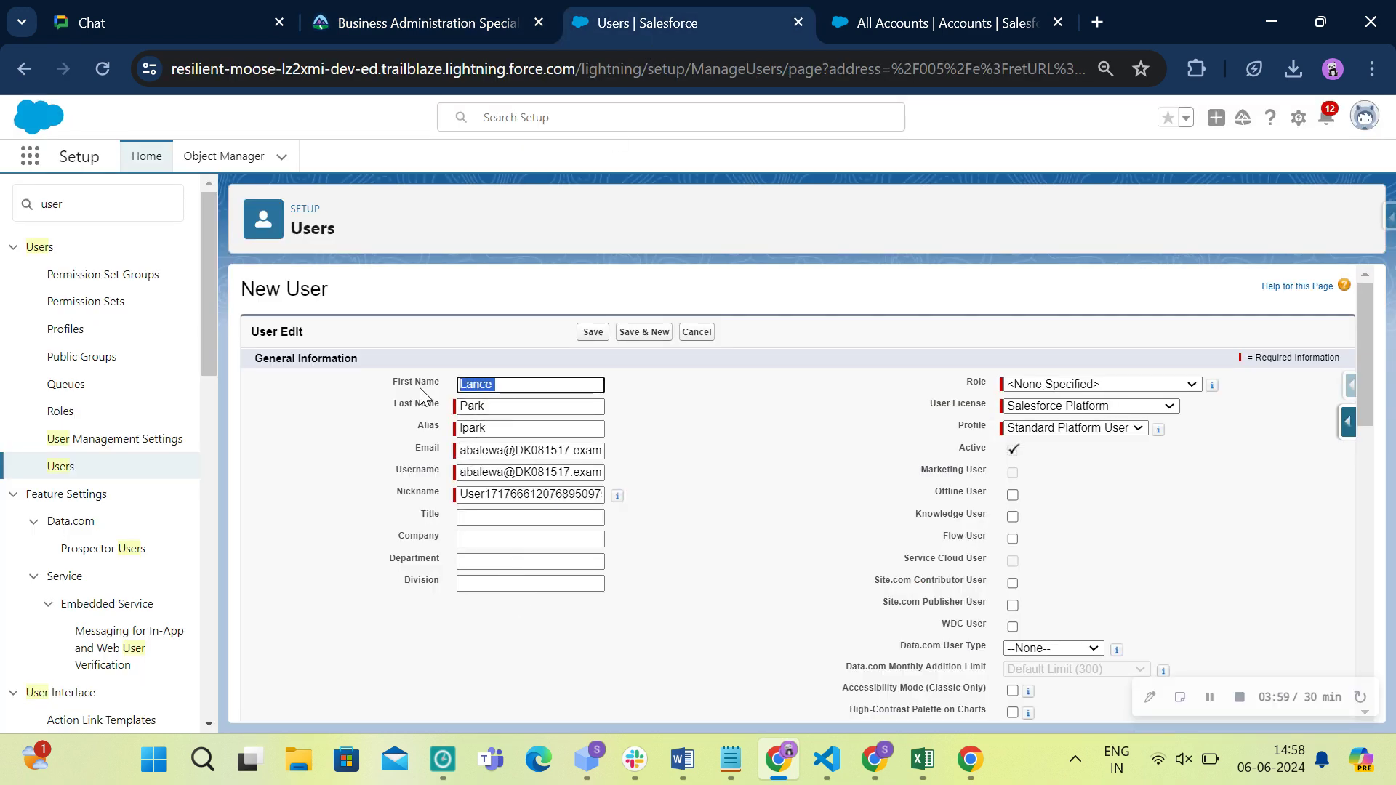
pyautogui.hotkey('ctrl', 'c')
pyautogui.press('Tab')
pyautogui.press('Tab')
pyautogui.press('Tab')
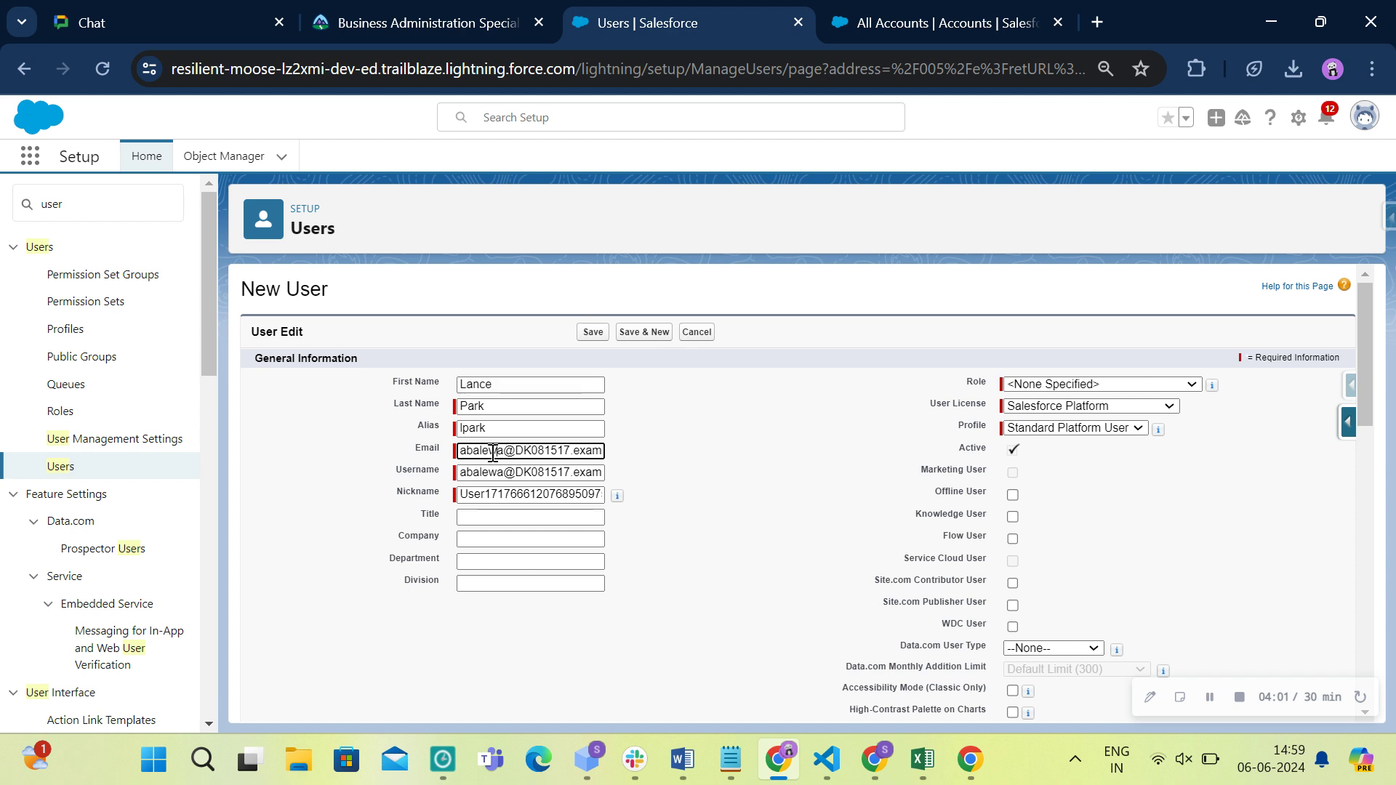
pyautogui.press('Home')
pyautogui.hotkey('shift', 'Right')
pyautogui.hotkey('shift', 'Right')
pyautogui.hotkey('shift', 'Right')
pyautogui.hotkey('shift', 'Right')
pyautogui.hotkey('shift', 'Right')
pyautogui.hotkey('shift', 'Right')
pyautogui.hotkey('ctrl', 'v')
# Put the last name's initial in front of the lowercased first name in the Email and remove the space before the remaining letter.
pyautogui.hotkey('shift', 'Tab')
pyautogui.hotkey('shift', 'Tab')
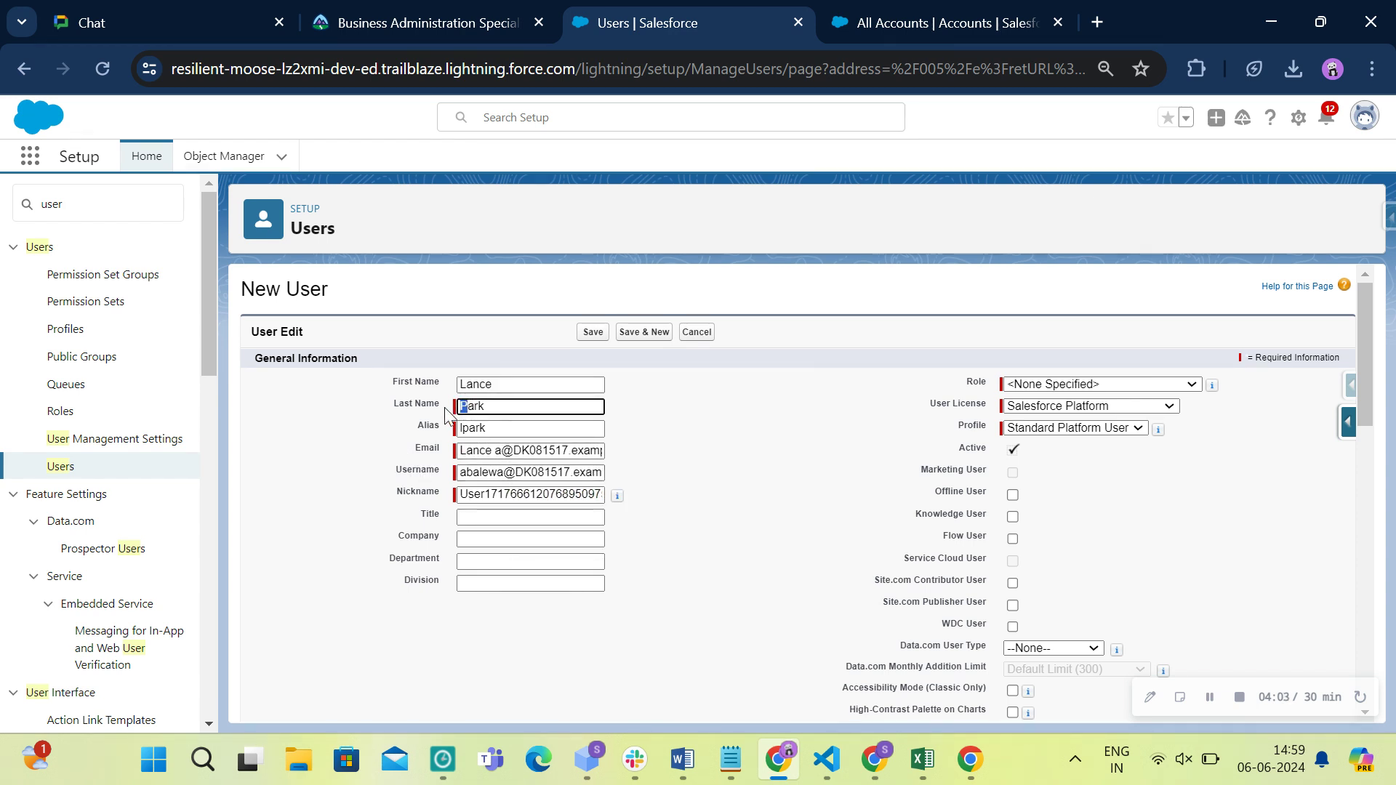
pyautogui.press('Home')
pyautogui.hotkey('shift', 'Right')
pyautogui.press('Tab')
pyautogui.press('Tab')
pyautogui.press('Home')
pyautogui.hotkey('shift', 'Right')
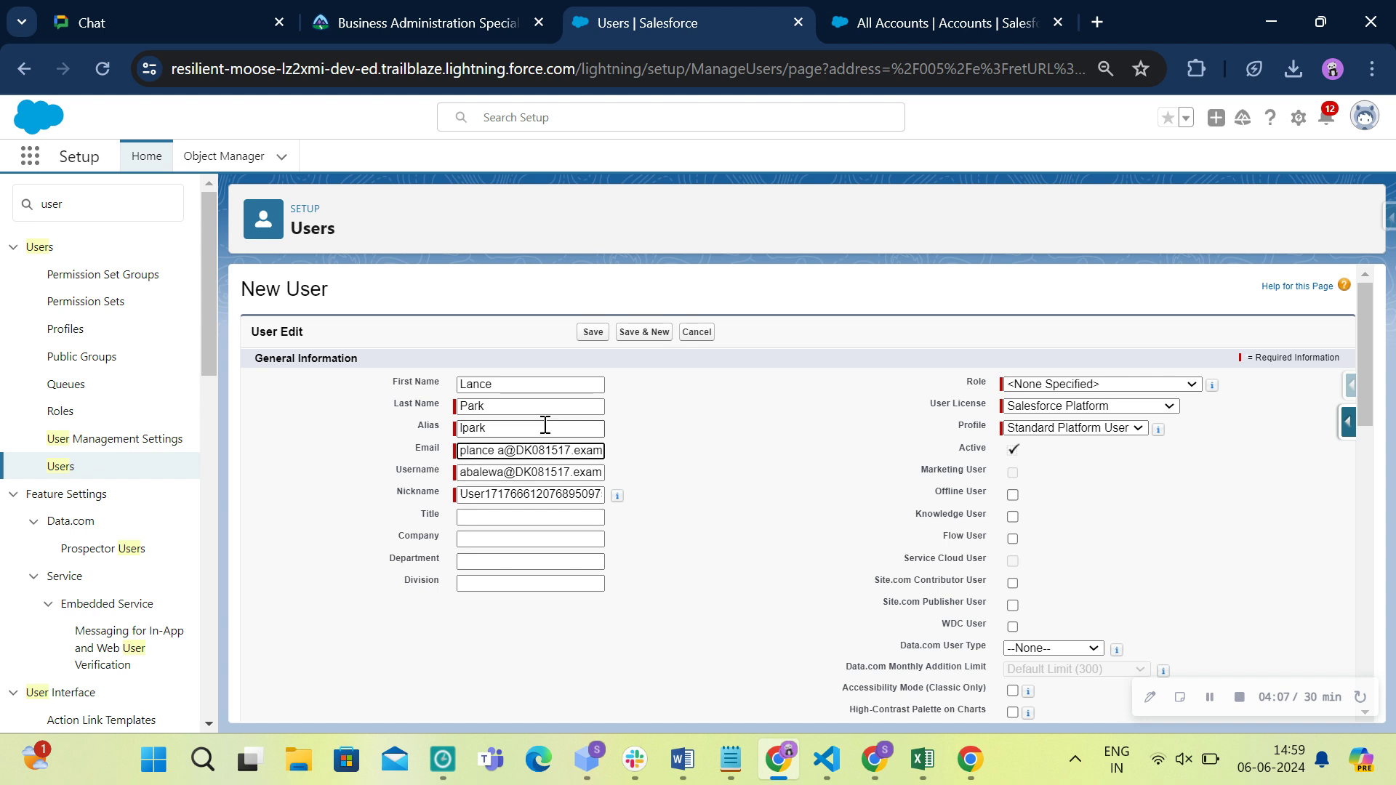
pyautogui.write('l')
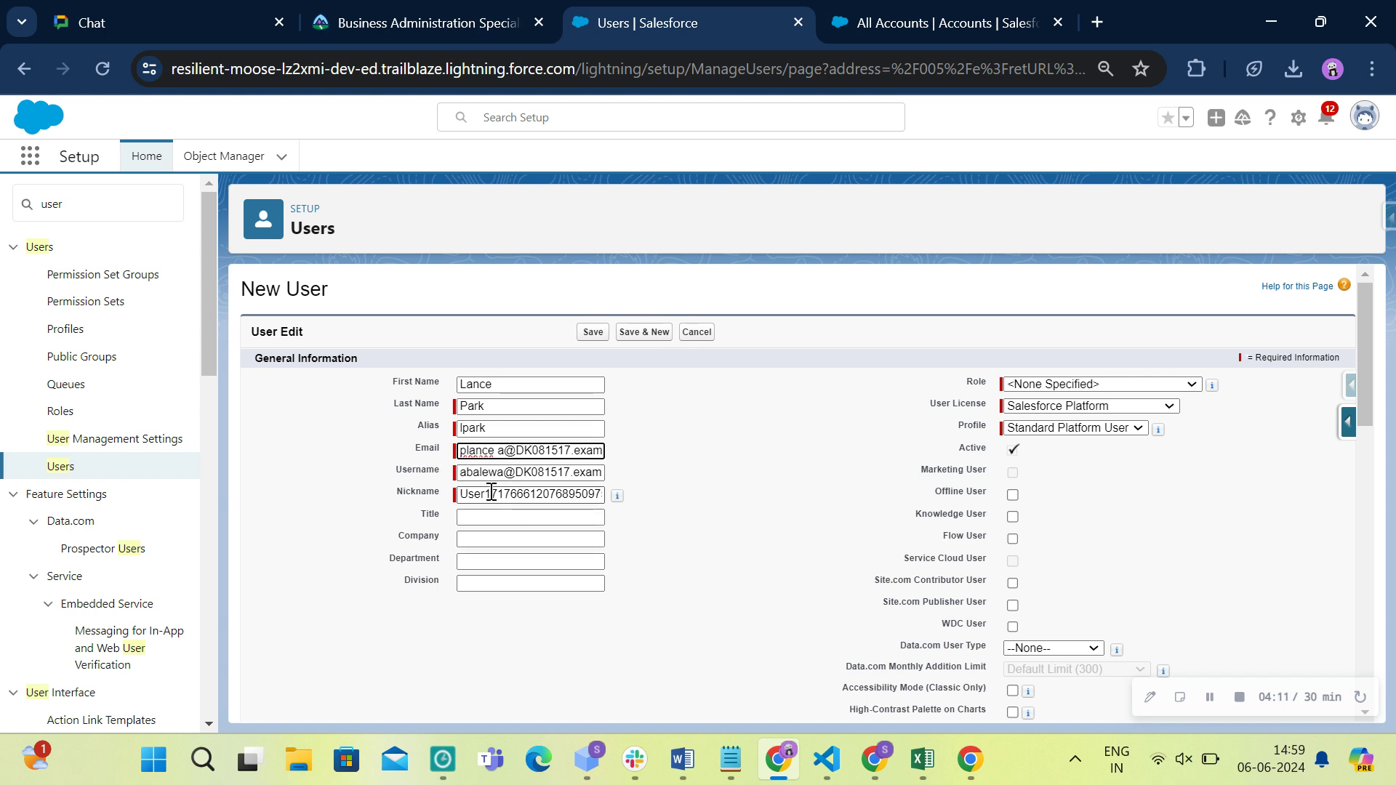
pyautogui.click(498, 450)
pyautogui.press('BackSpace')
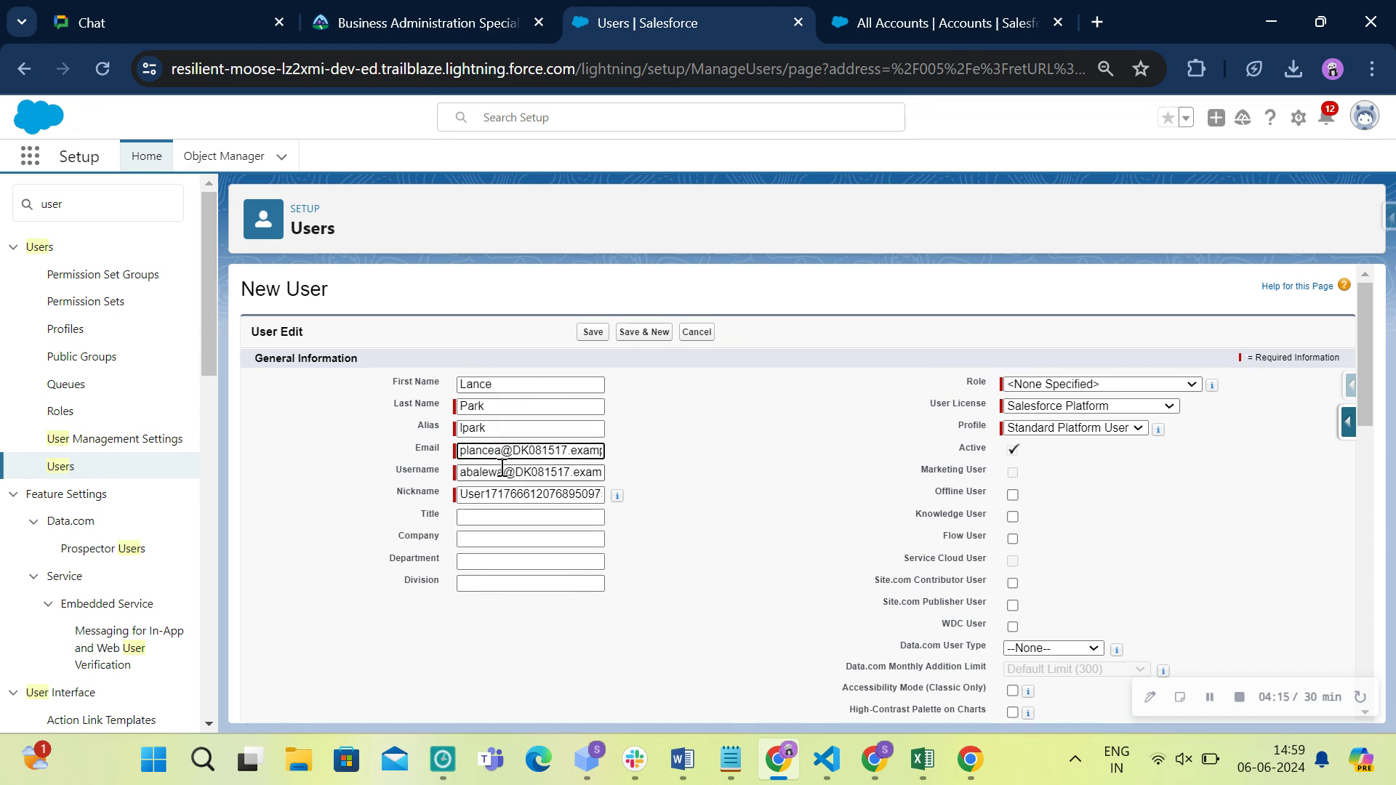
# Copy the part before the @ from the third user's Email over the same part of the Username.
pyautogui.moveTo(502, 451); pyautogui.dragTo(481, 450)
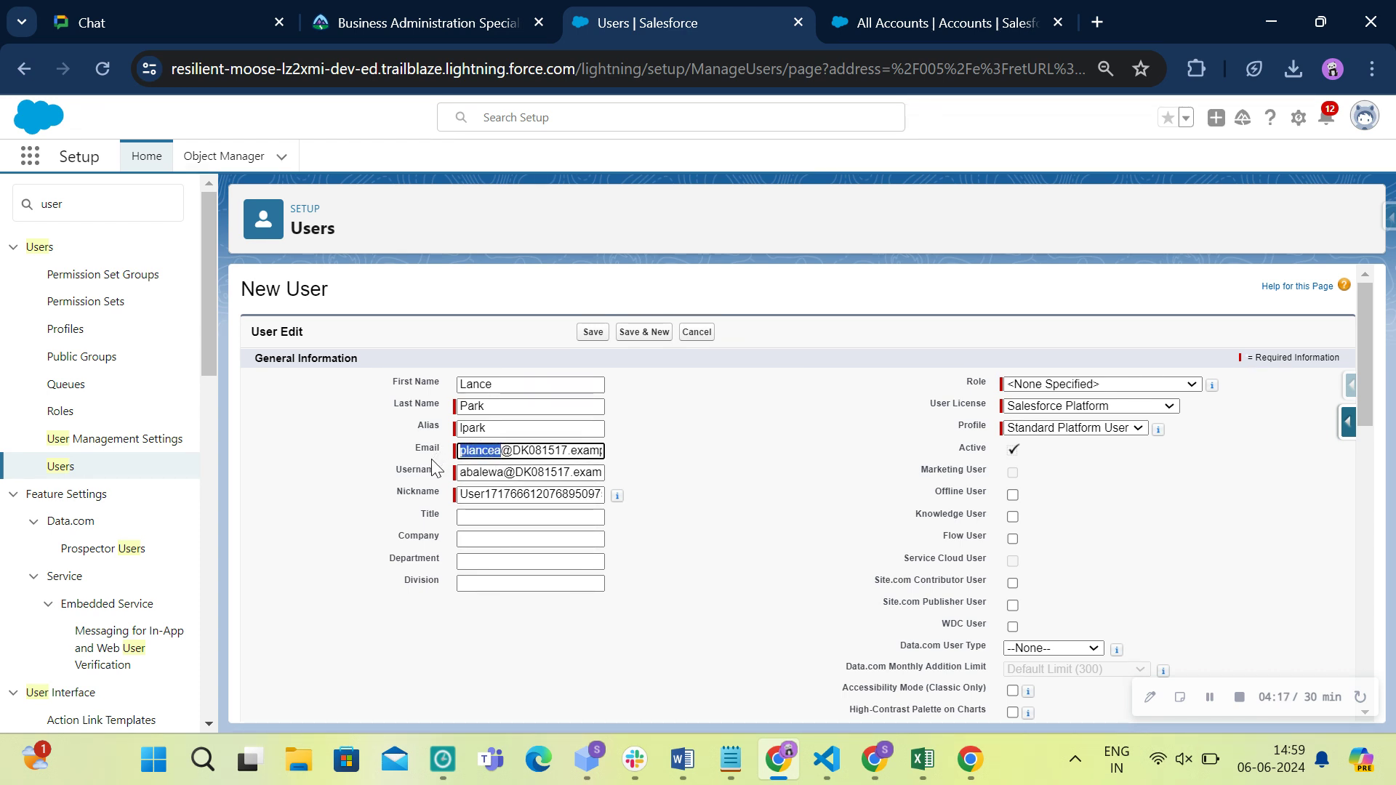
pyautogui.hotkey('ctrl', 'c')
pyautogui.doubleClick(485, 472)
pyautogui.hotkey('ctrl', 'v')
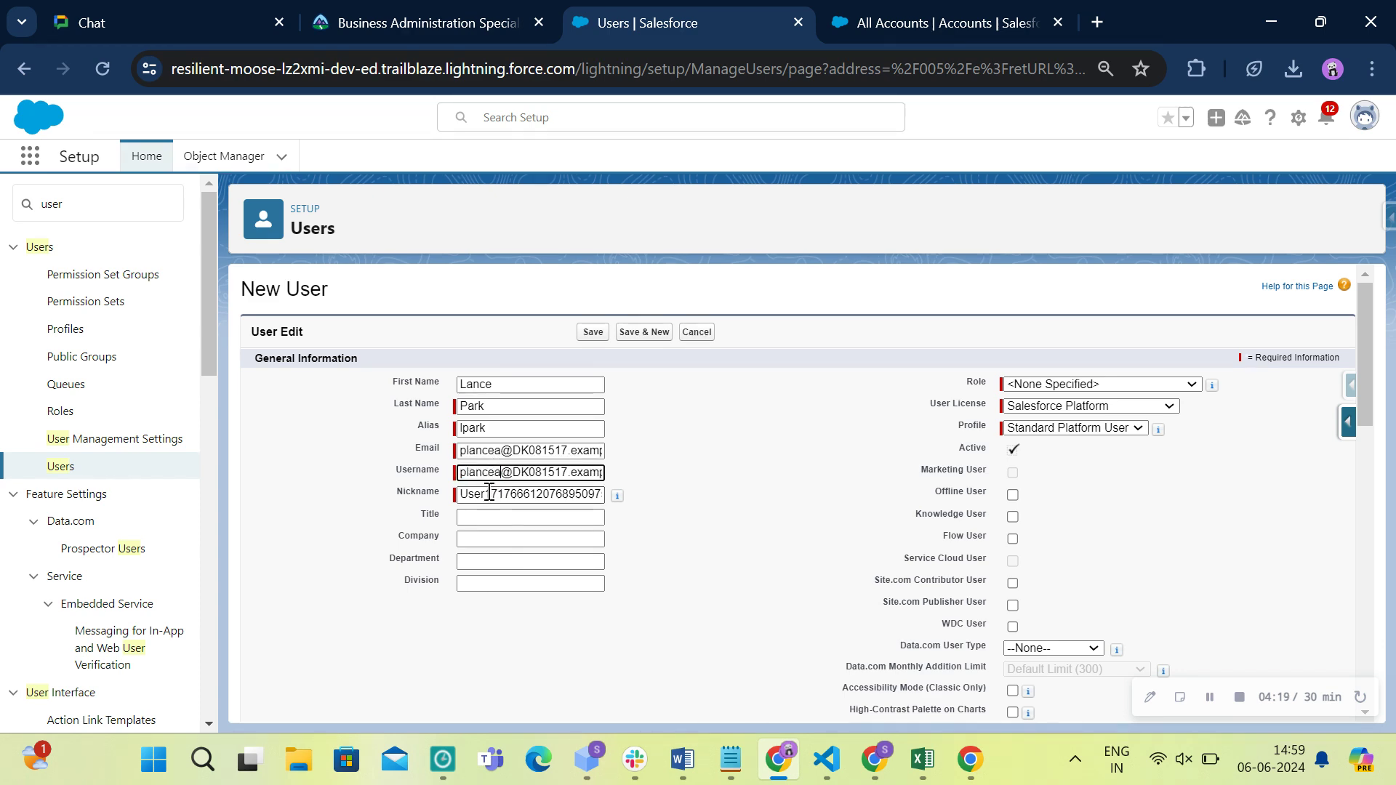
# Copy the third user's title from the requirements table and set Title to Sales Representative.
pyautogui.click(466, 22)
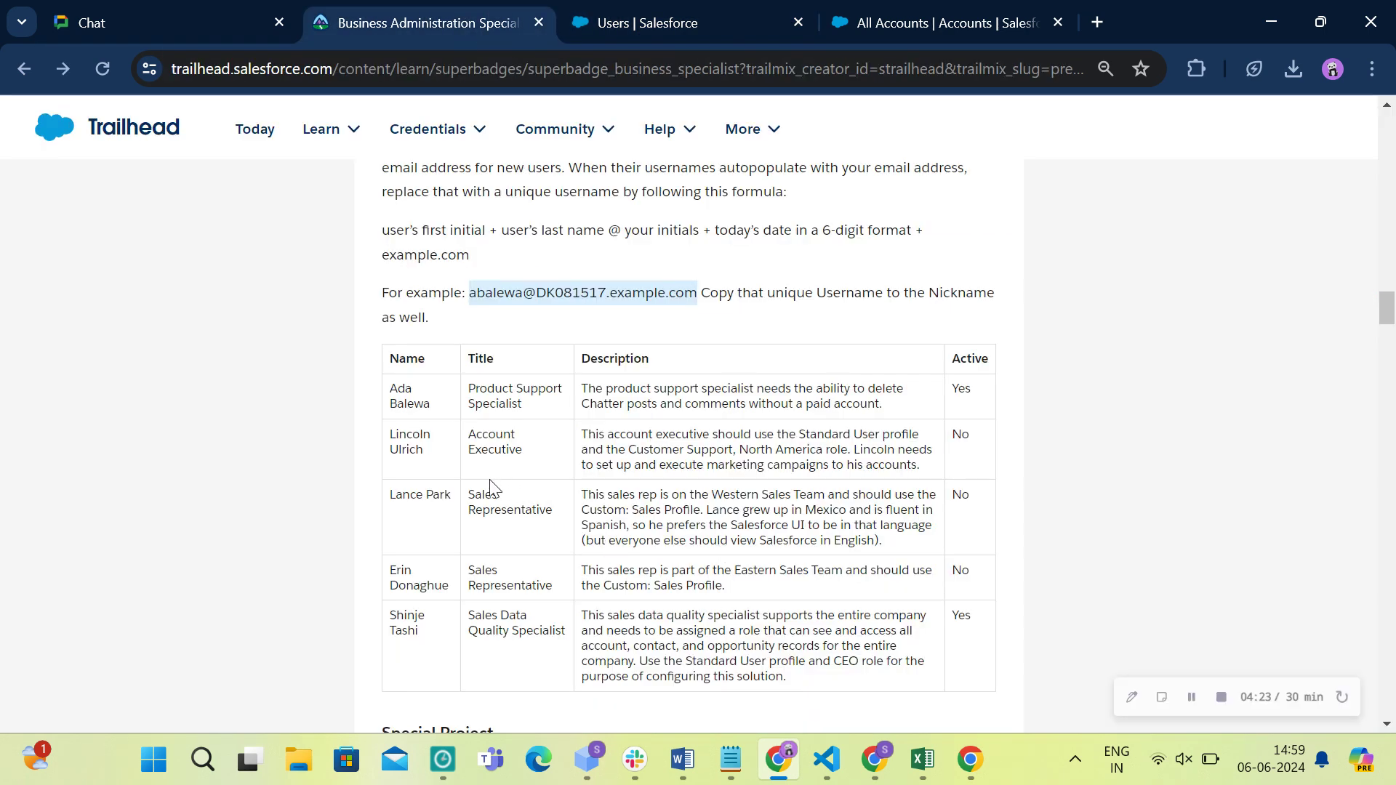
pyautogui.moveTo(470, 495); pyautogui.dragTo(574, 522)
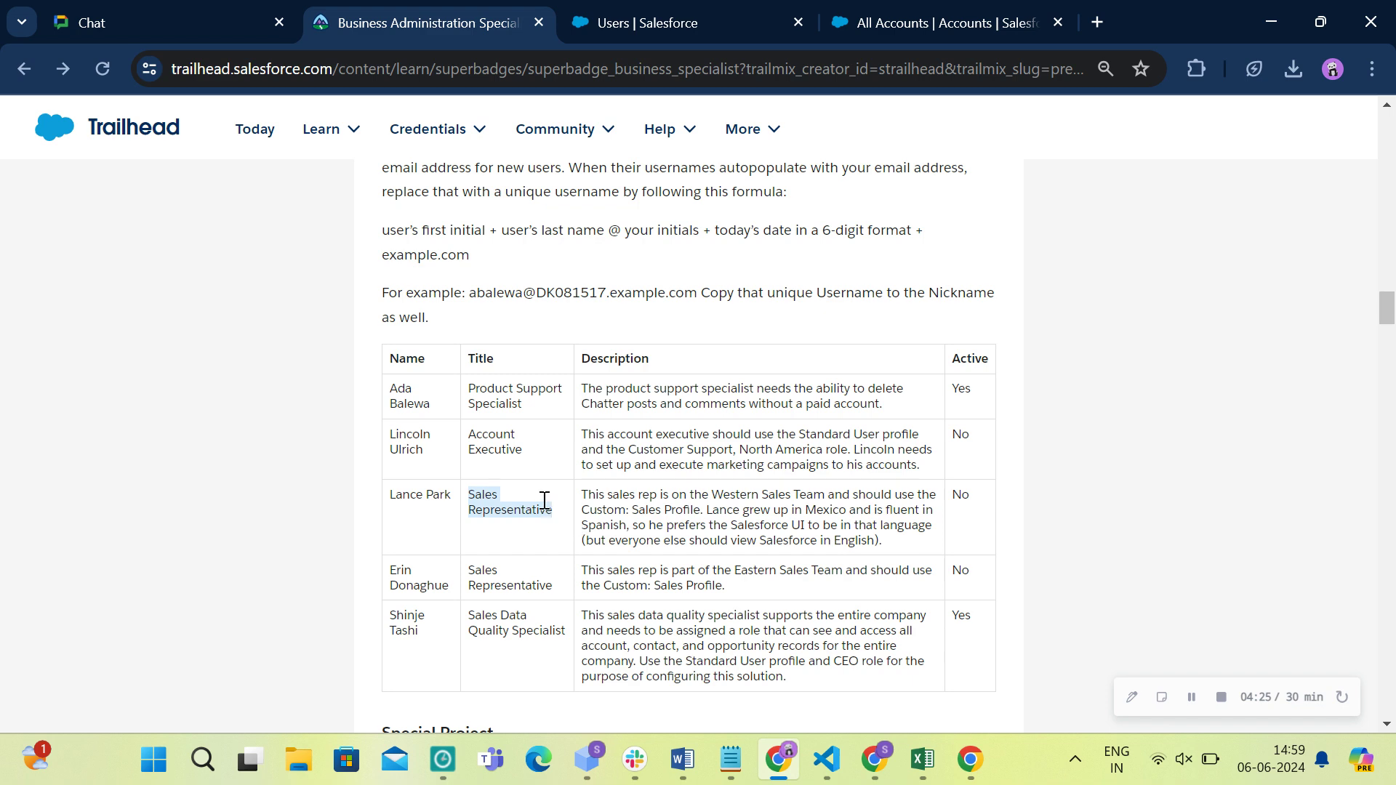
pyautogui.click(618, 22)
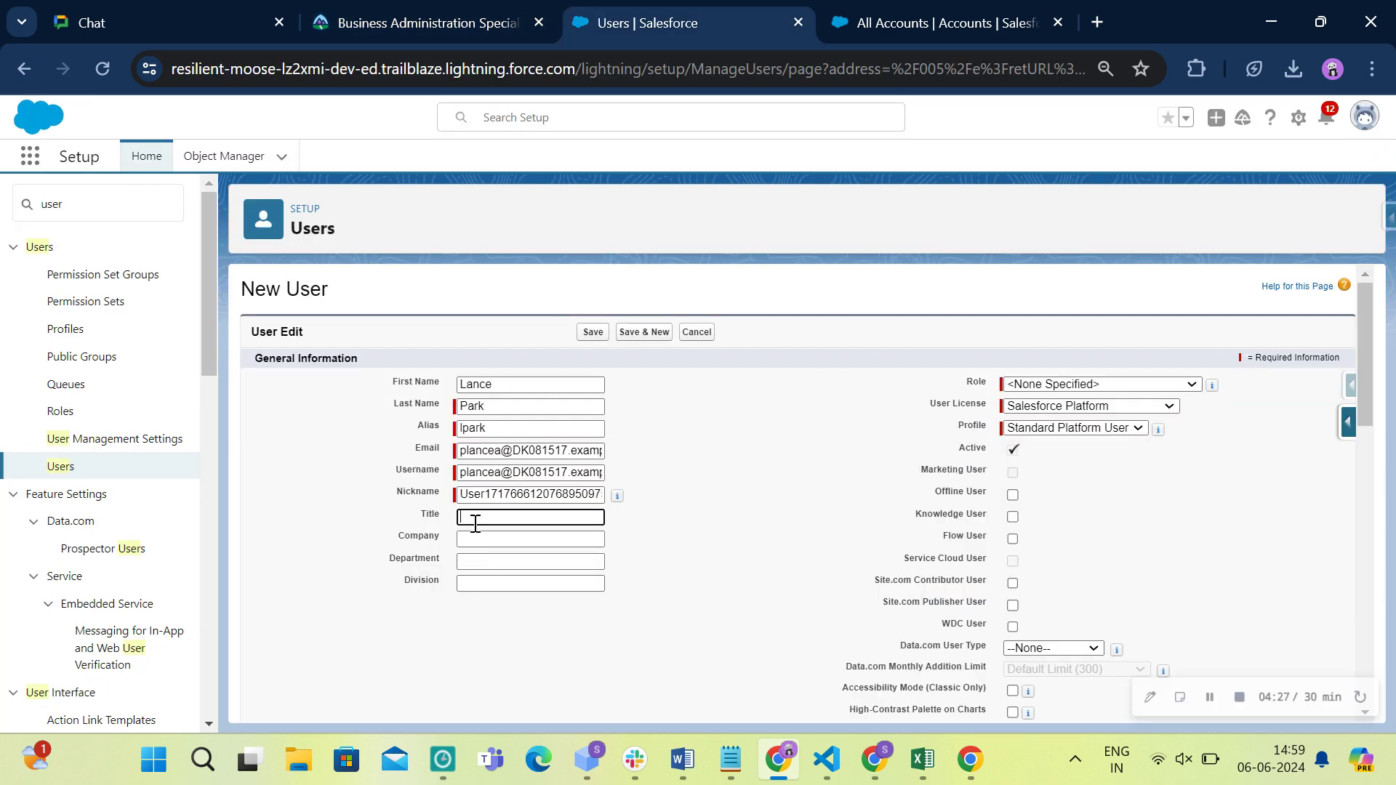
pyautogui.hotkey('ctrl', 'v')
pyautogui.click(765, 523)
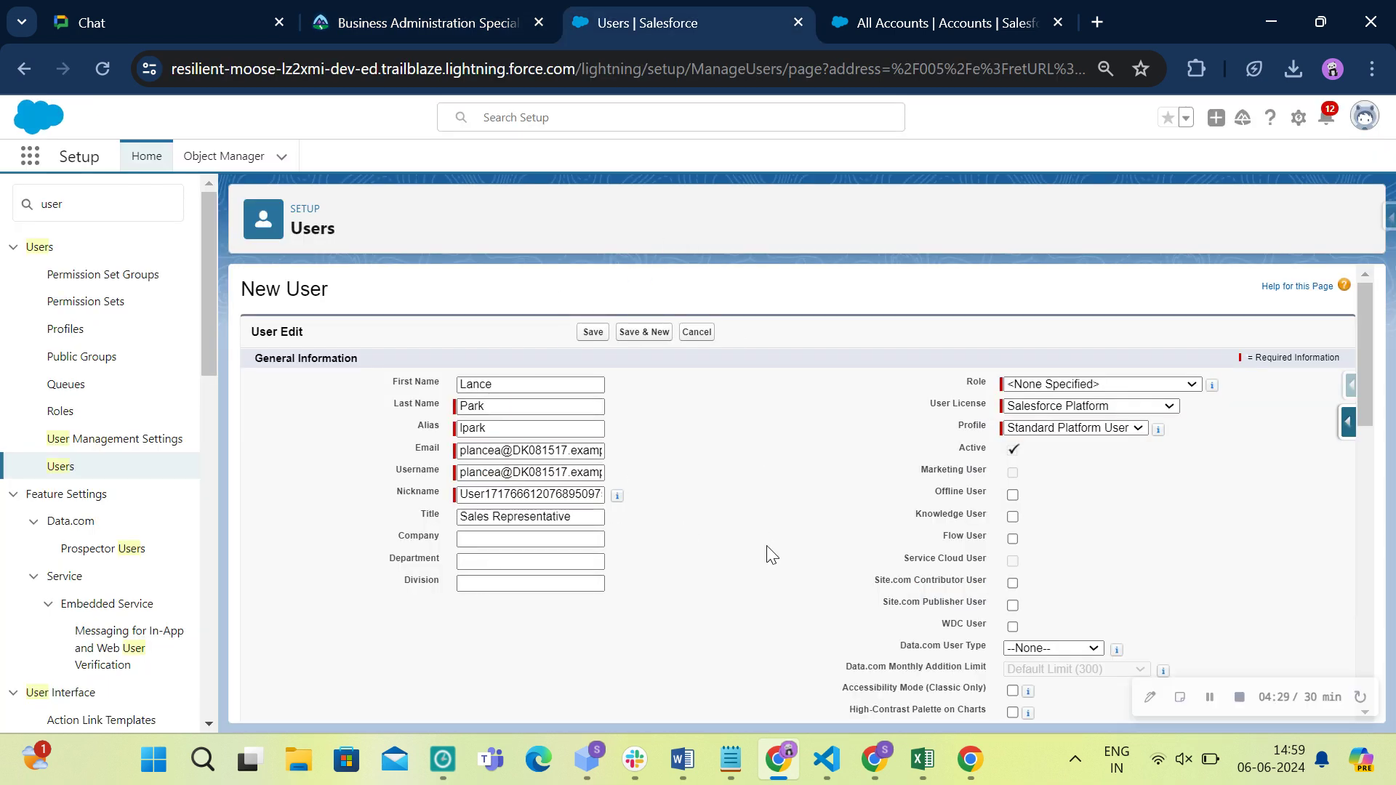
# Review the third user's form, save the user and open another blank user form.
pyautogui.scroll(-1, 640, 516)
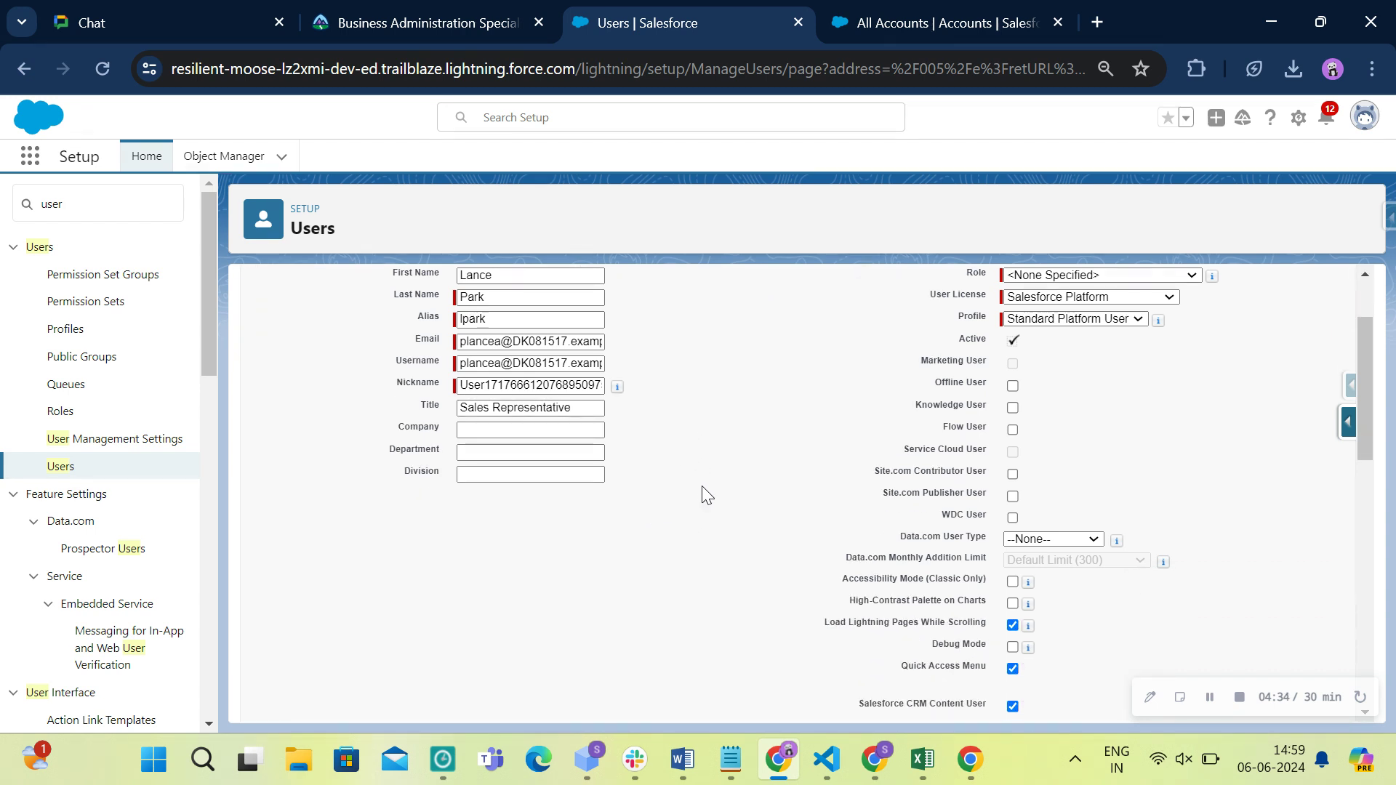
pyautogui.scroll(1, 701, 486)
pyautogui.scroll(2, 647, 466)
pyautogui.click(641, 330)
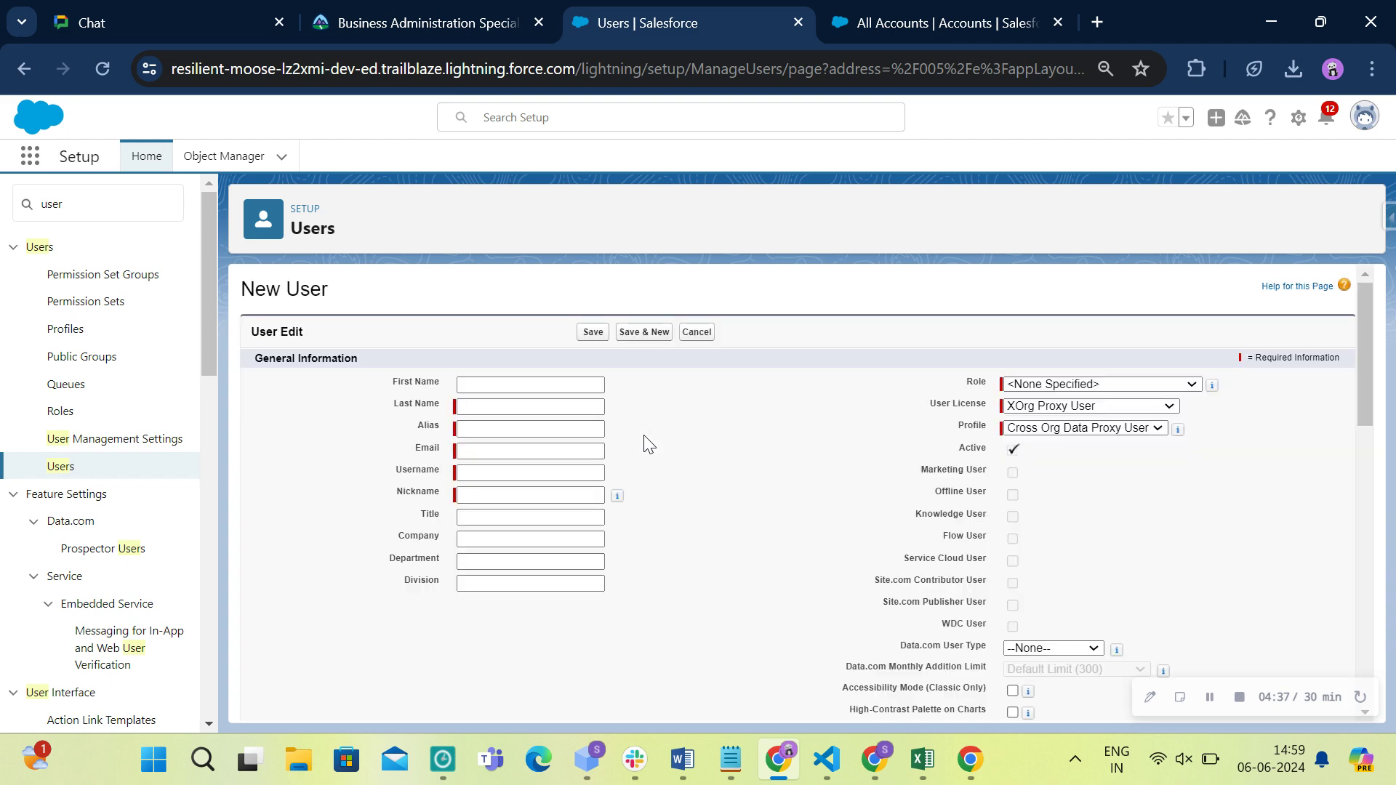
# Copy the fourth user's full name from the requirements table and enter it split between First Name and Last Name.
pyautogui.hotkey('ctrl', 'shift', 'Tab')
pyautogui.scroll(-2, 509, 469)
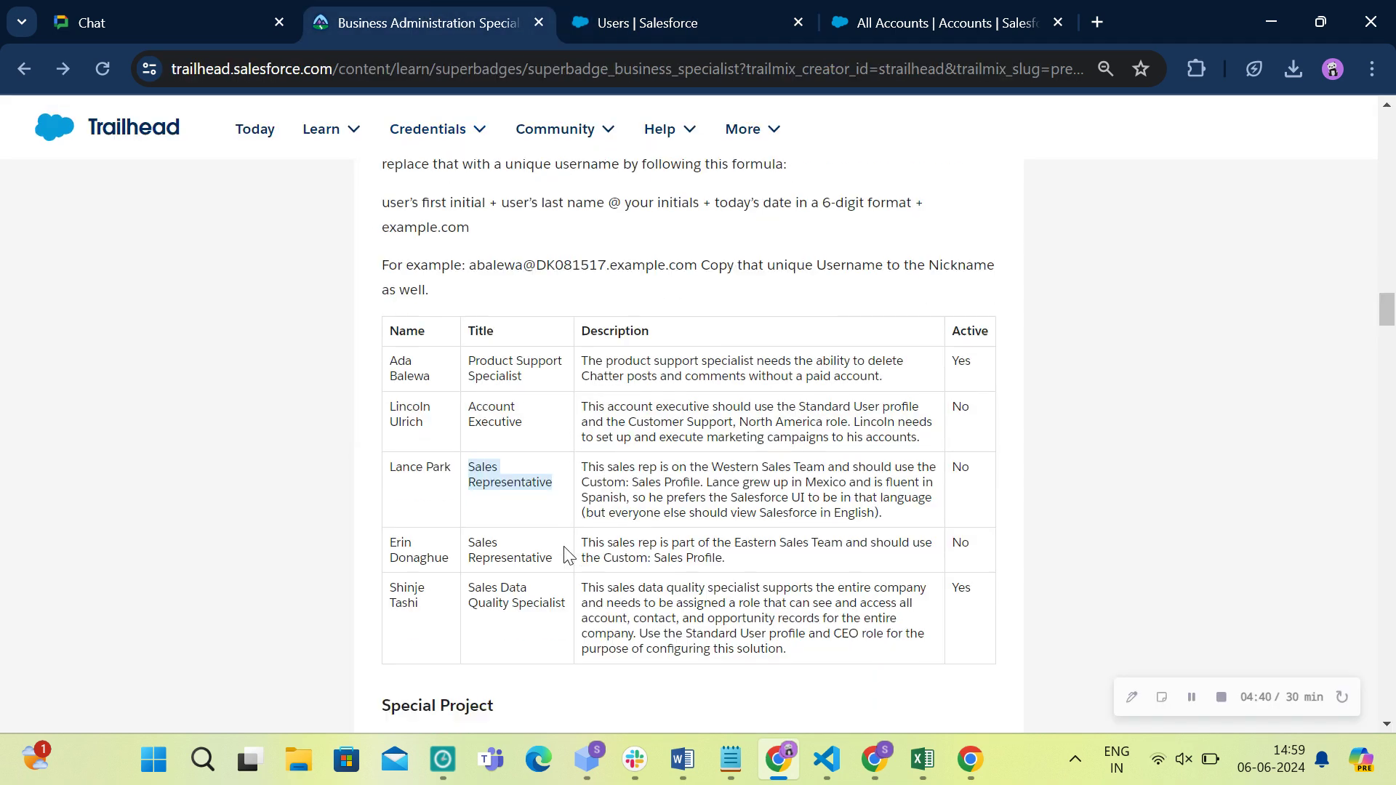
pyautogui.moveTo(392, 462); pyautogui.dragTo(447, 479)
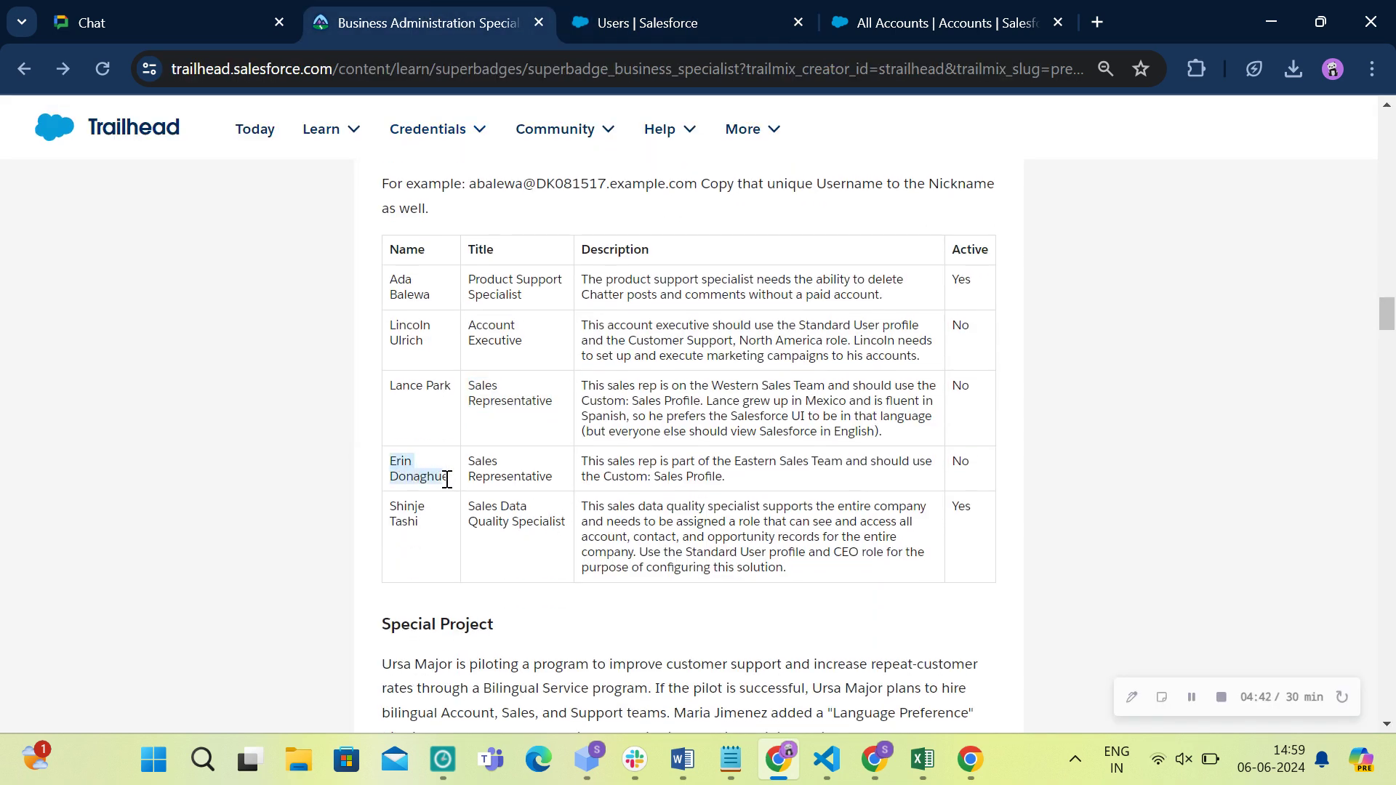
pyautogui.click(669, 16)
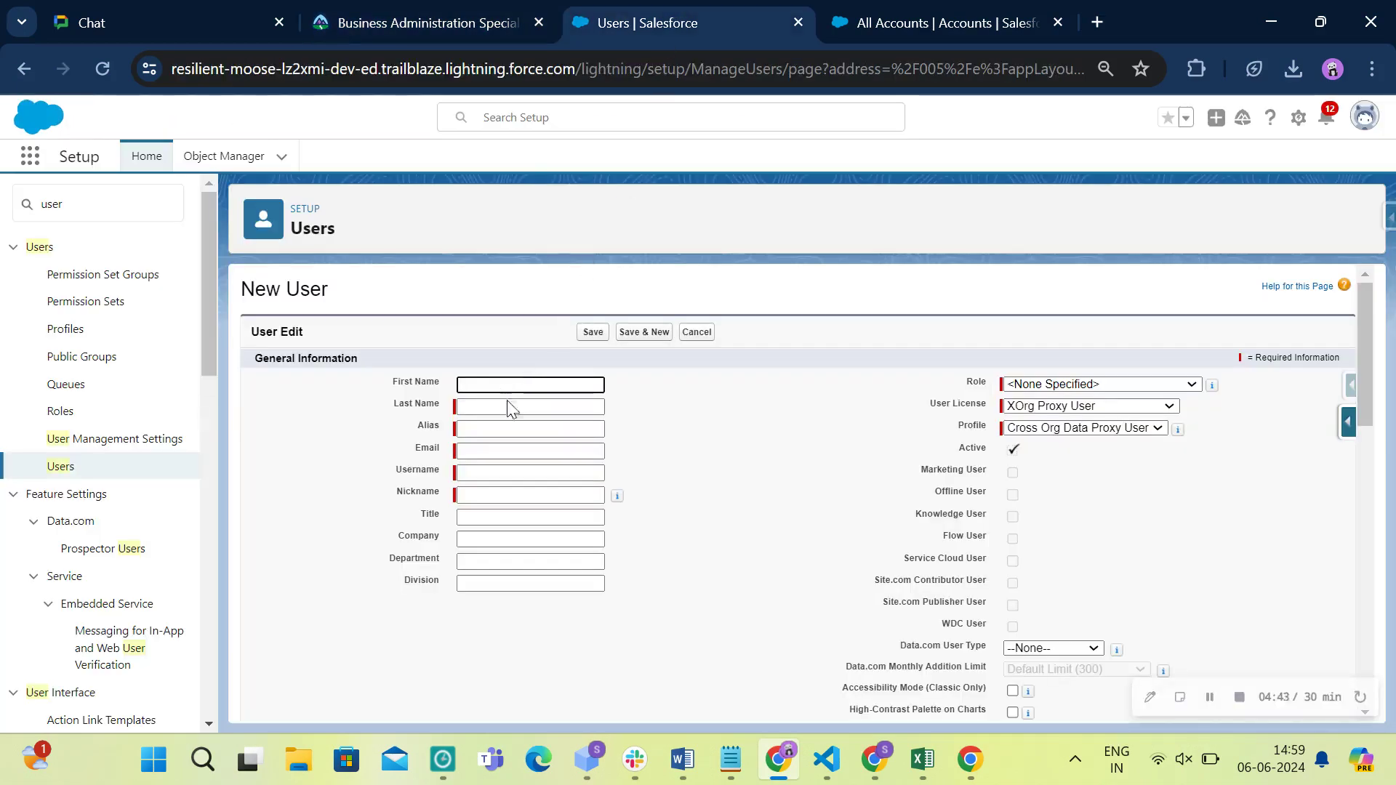
pyautogui.click(501, 385)
pyautogui.hotkey('ctrl', 'v')
pyautogui.doubleClick(508, 384)
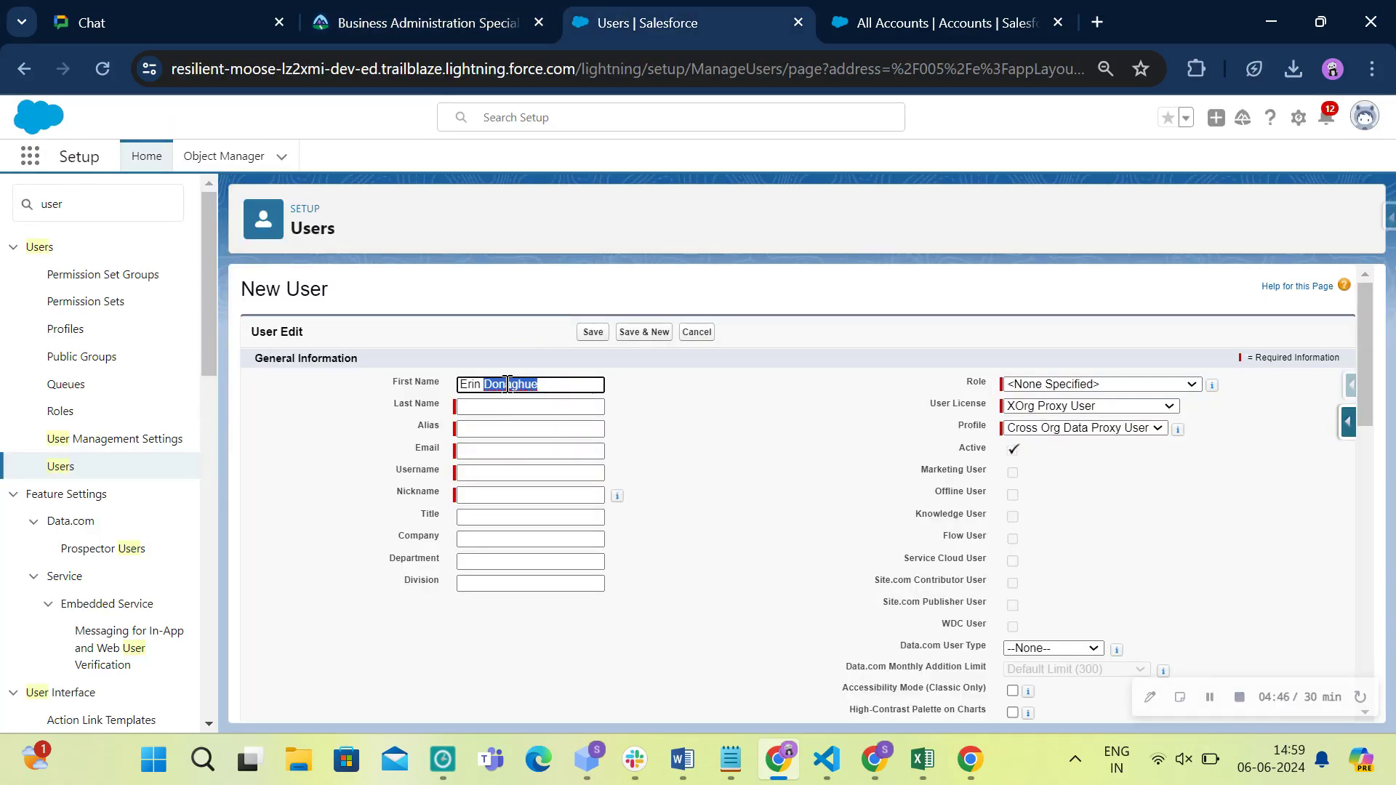
pyautogui.hotkey('ctrl', 'x')
pyautogui.click(499, 404)
pyautogui.hotkey('ctrl', 'v')
# Copy the example username from the superbadge instructions into the fourth user's Email field.
pyautogui.click(510, 445)
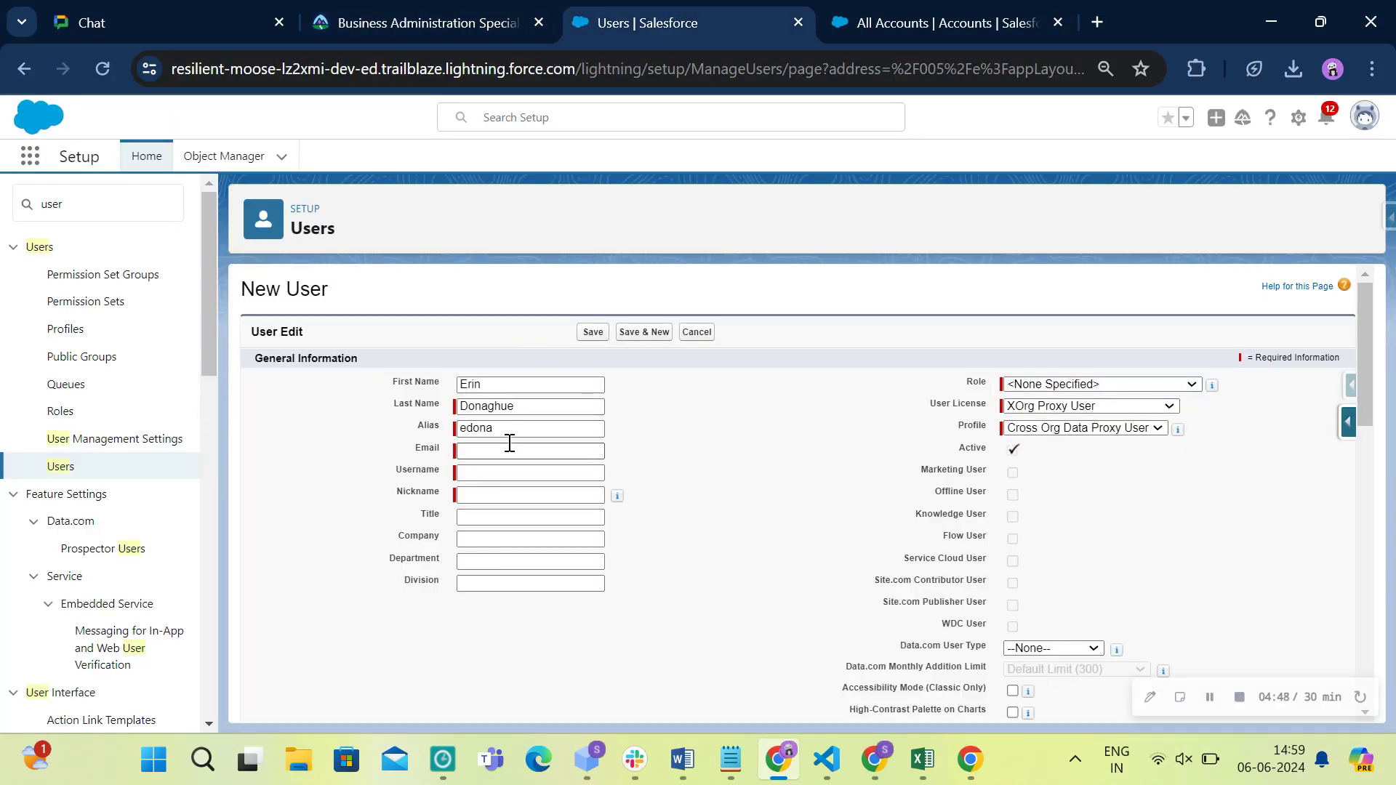
pyautogui.click(429, 19)
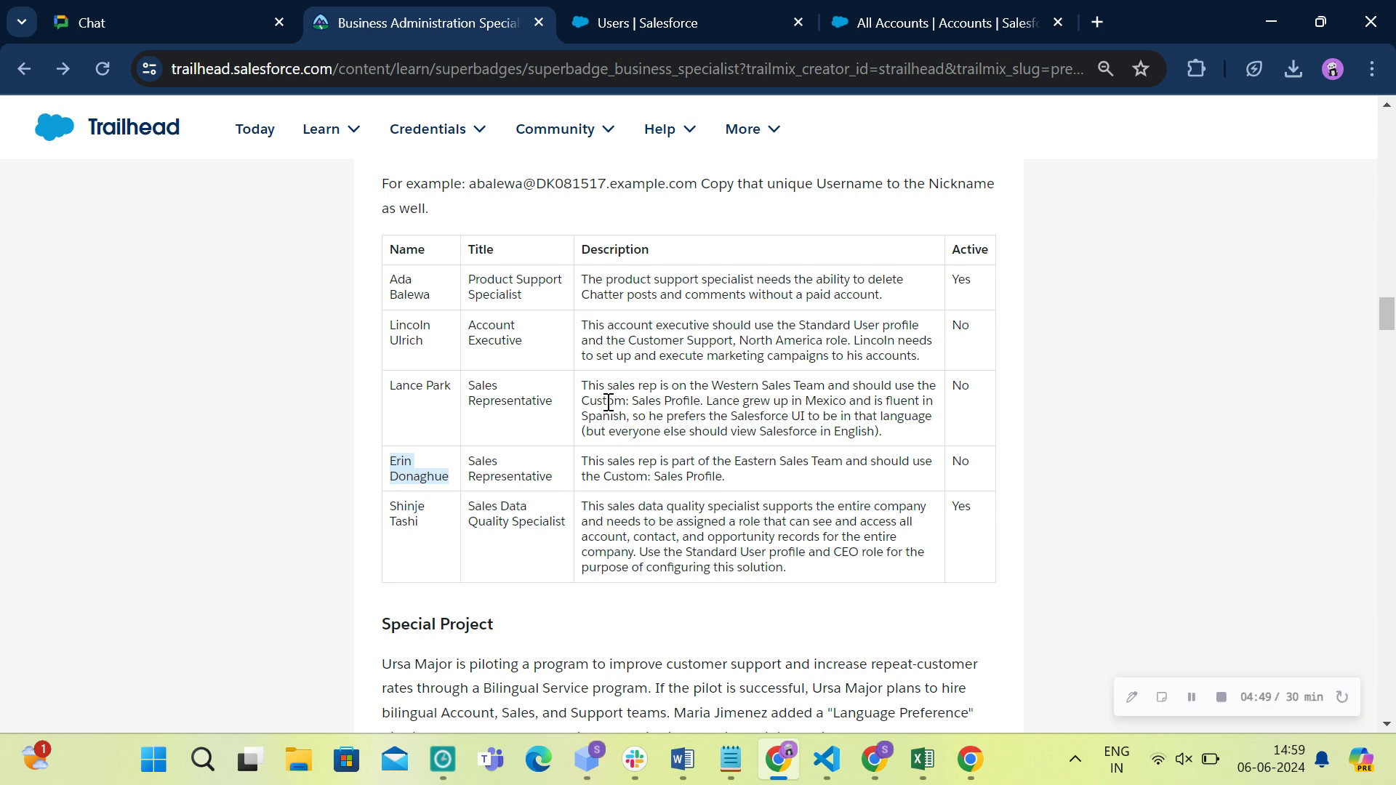
pyautogui.scroll(2, 531, 349)
pyautogui.moveTo(470, 291); pyautogui.dragTo(699, 301)
pyautogui.click(640, 22)
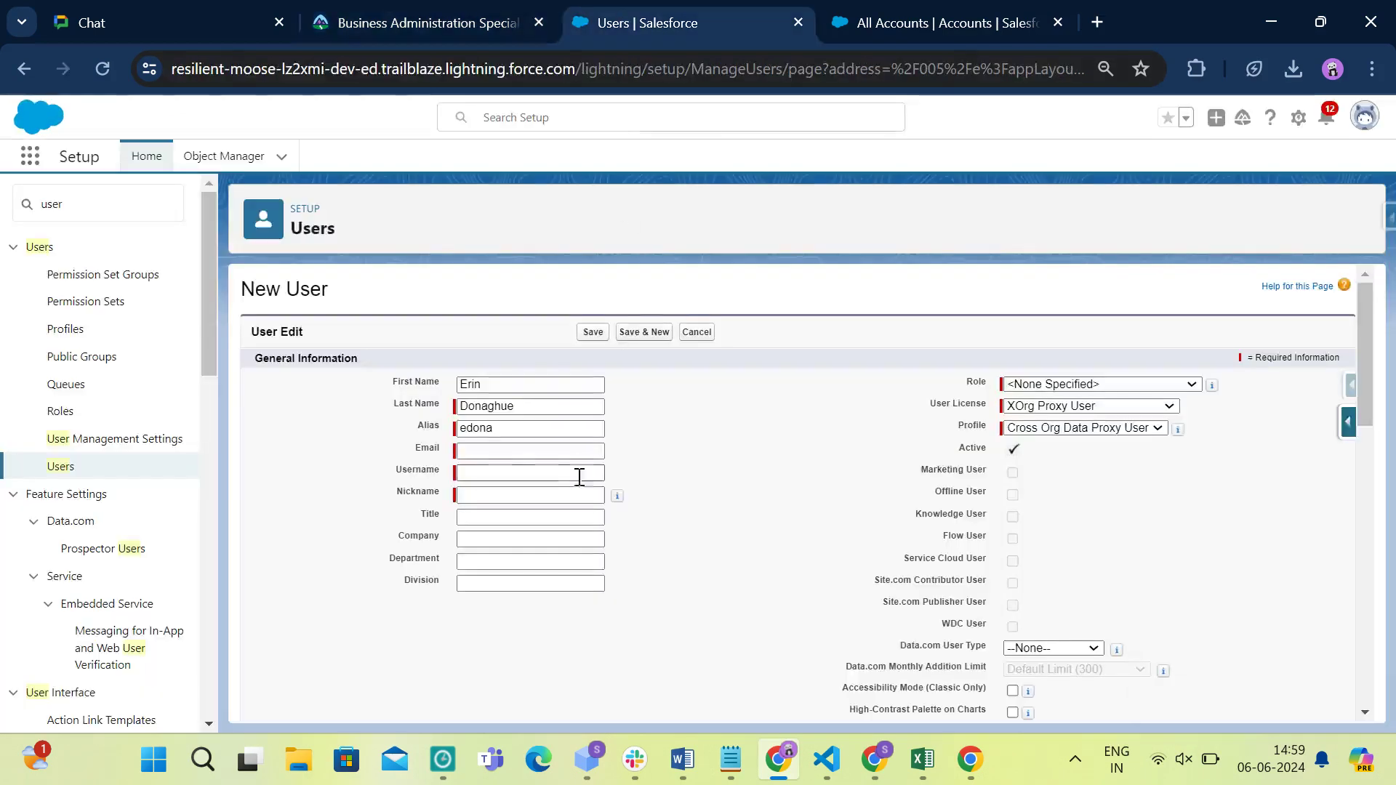
pyautogui.click(565, 452)
pyautogui.hotkey('ctrl', 'v')
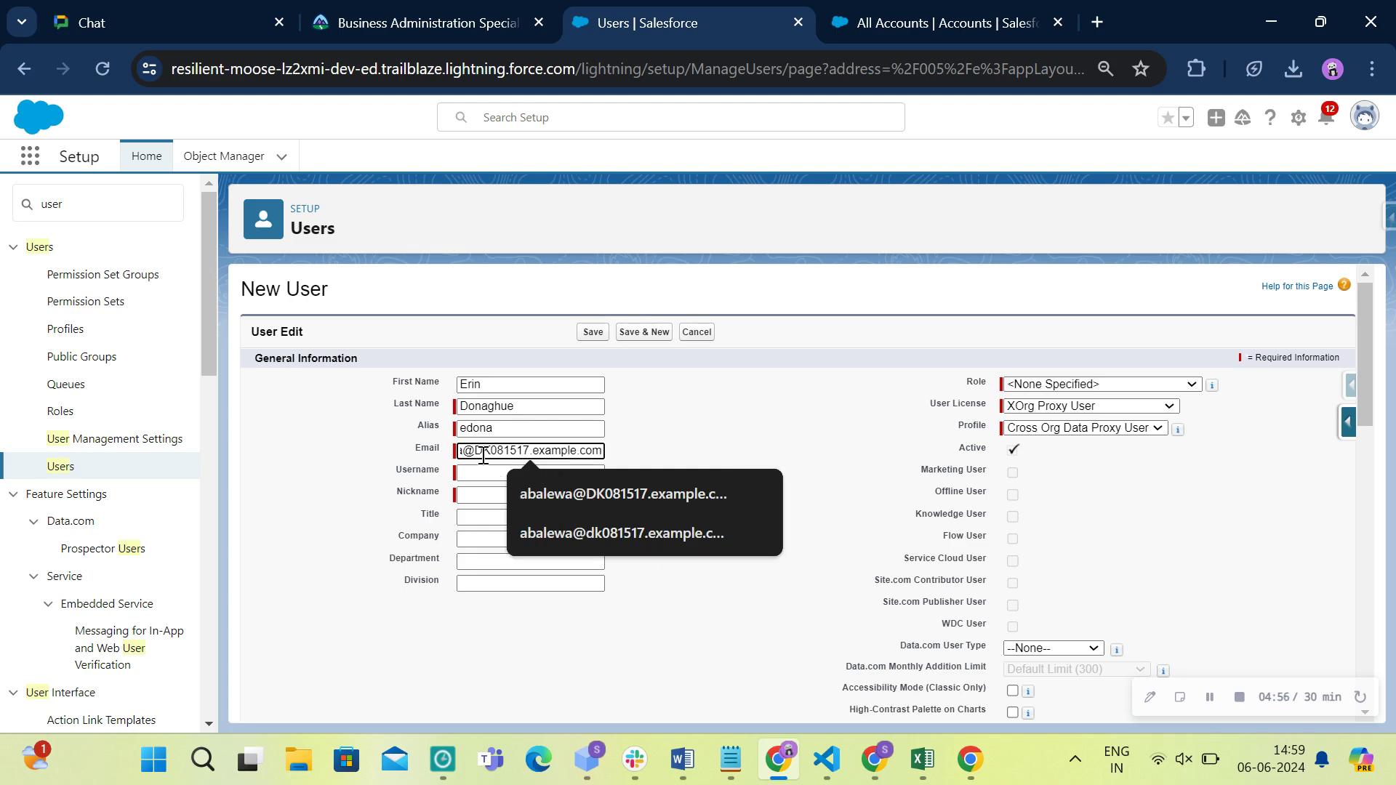
# Delete everything before the @ in the fourth user's Email.
pyautogui.press('Left')
pyautogui.press('Left')
pyautogui.press('Left')
pyautogui.press('Left')
pyautogui.press('Left')
pyautogui.press('Left')
pyautogui.press('Left')
pyautogui.press('Left')
pyautogui.press('Left')
pyautogui.press('Left')
pyautogui.press('Left')
pyautogui.press('Left')
pyautogui.press('Left')
pyautogui.press('Left')
pyautogui.press('Left')
pyautogui.press('Left')
pyautogui.press('Left')
pyautogui.press('Left')
pyautogui.press('Left')
pyautogui.press('Left')
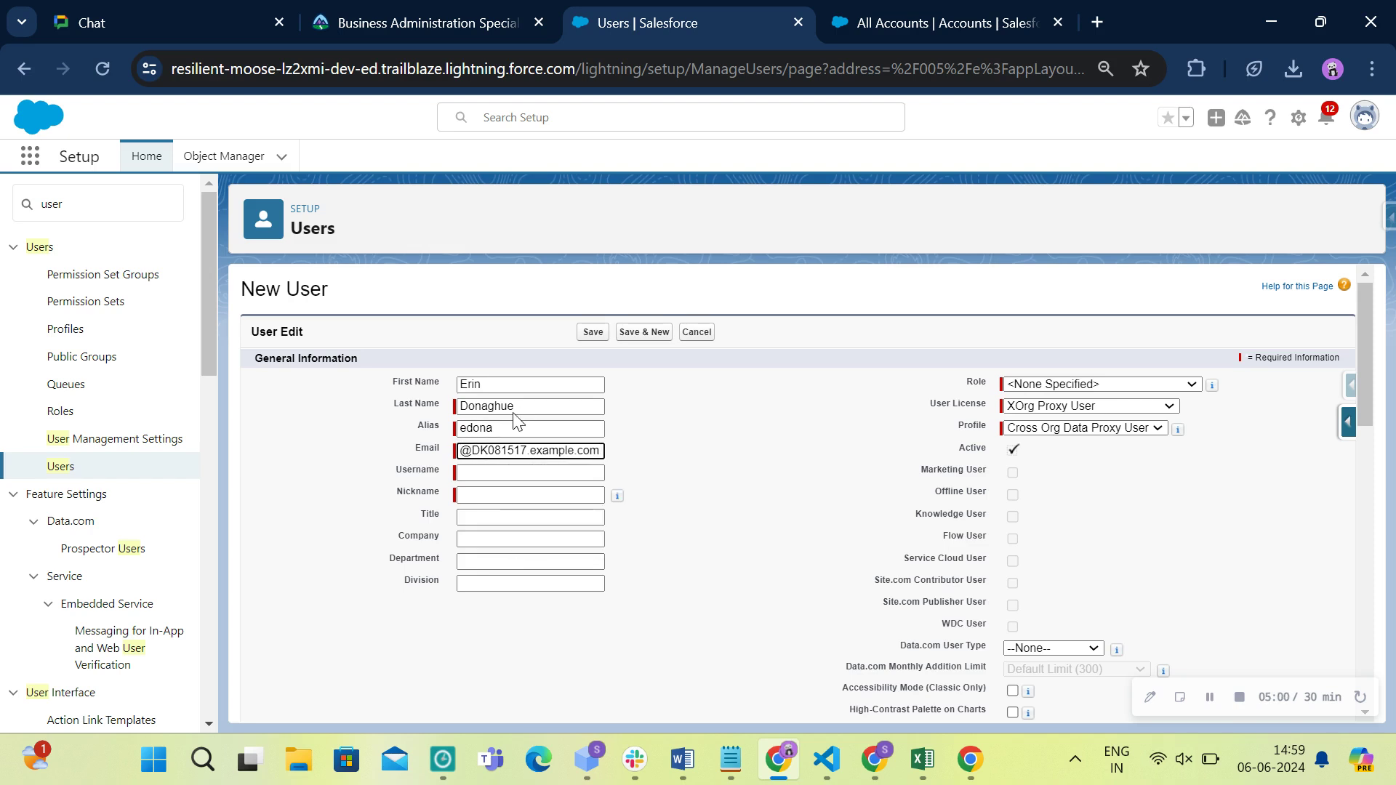
# Insert the fourth user's first initial and last name in lowercase before the @ in the Email.
pyautogui.moveTo(517, 407); pyautogui.dragTo(471, 409)
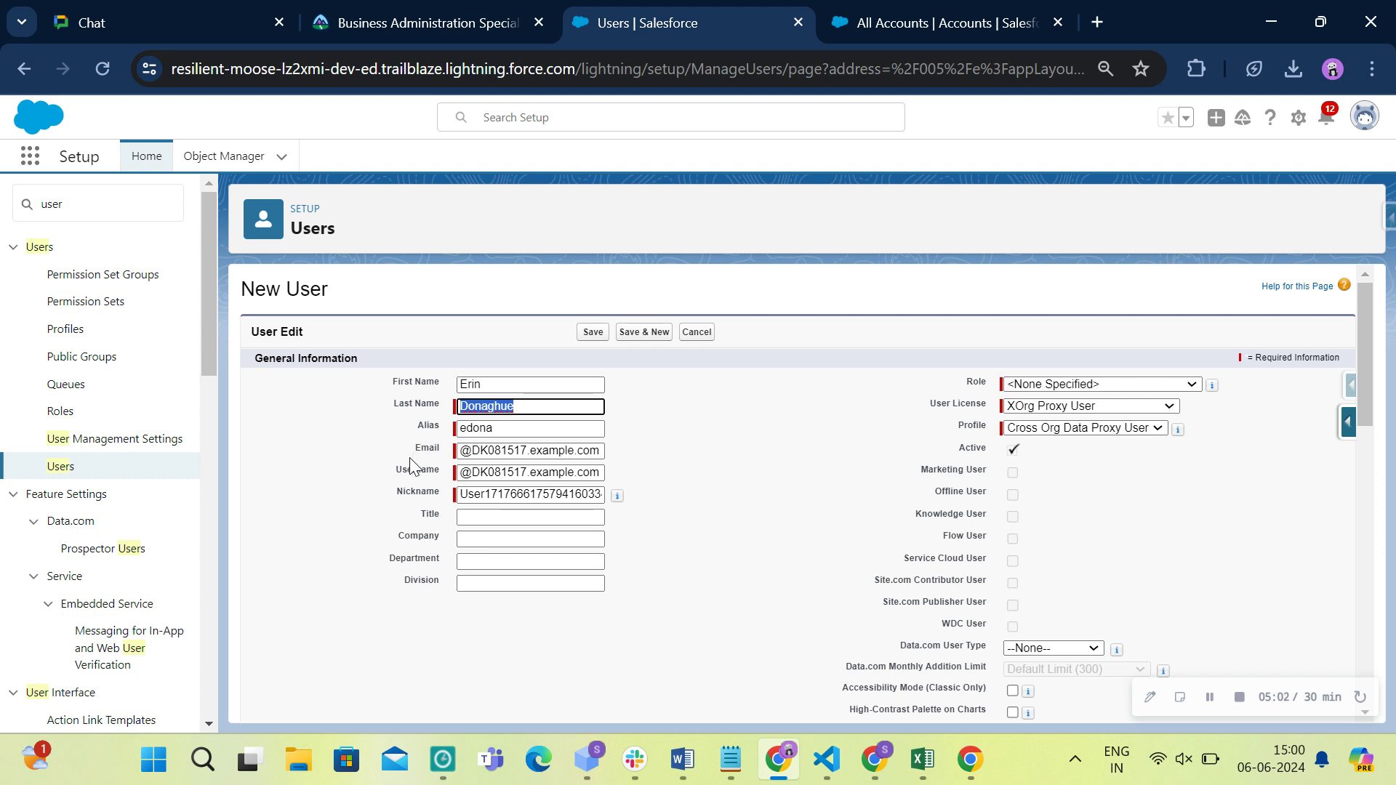
pyautogui.click(460, 452)
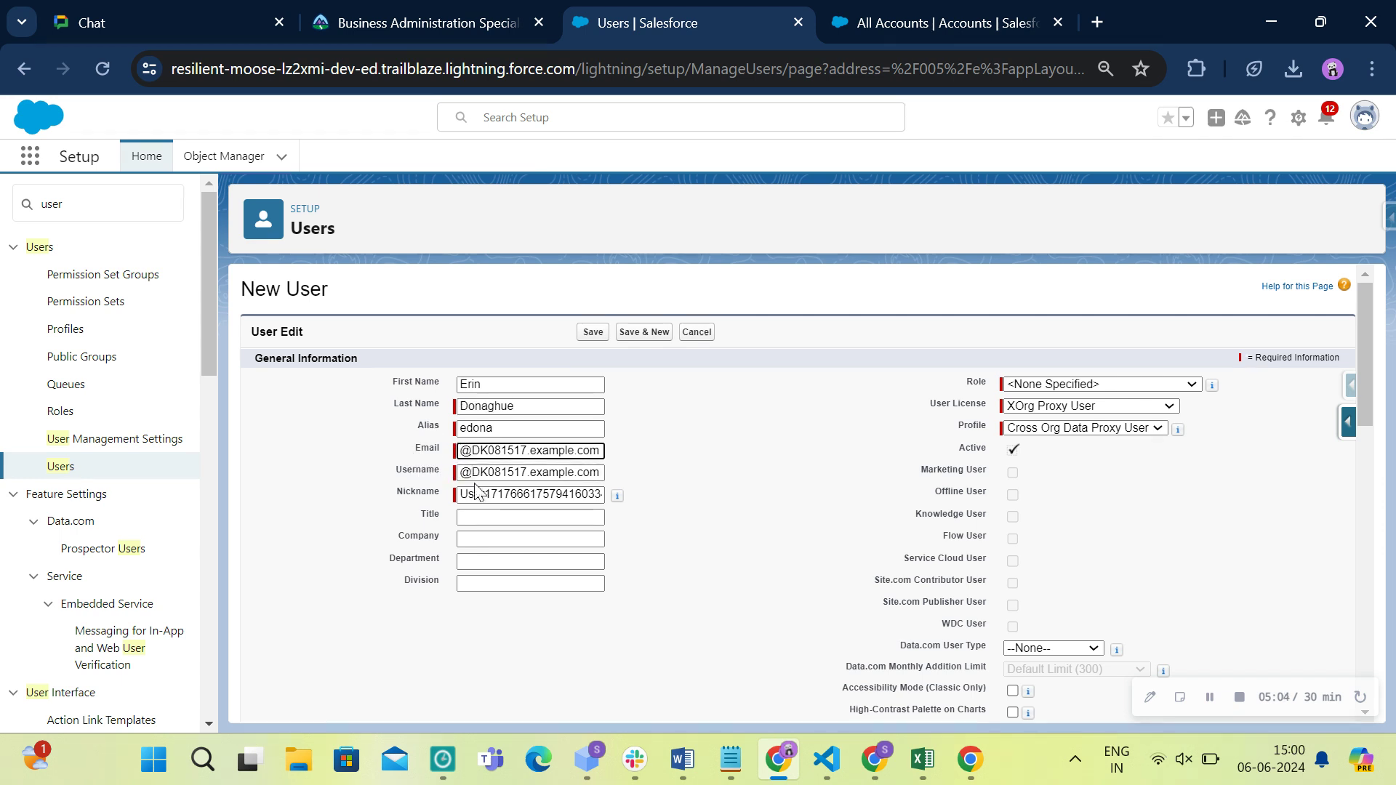
pyautogui.hotkey('ctrl', 'v')
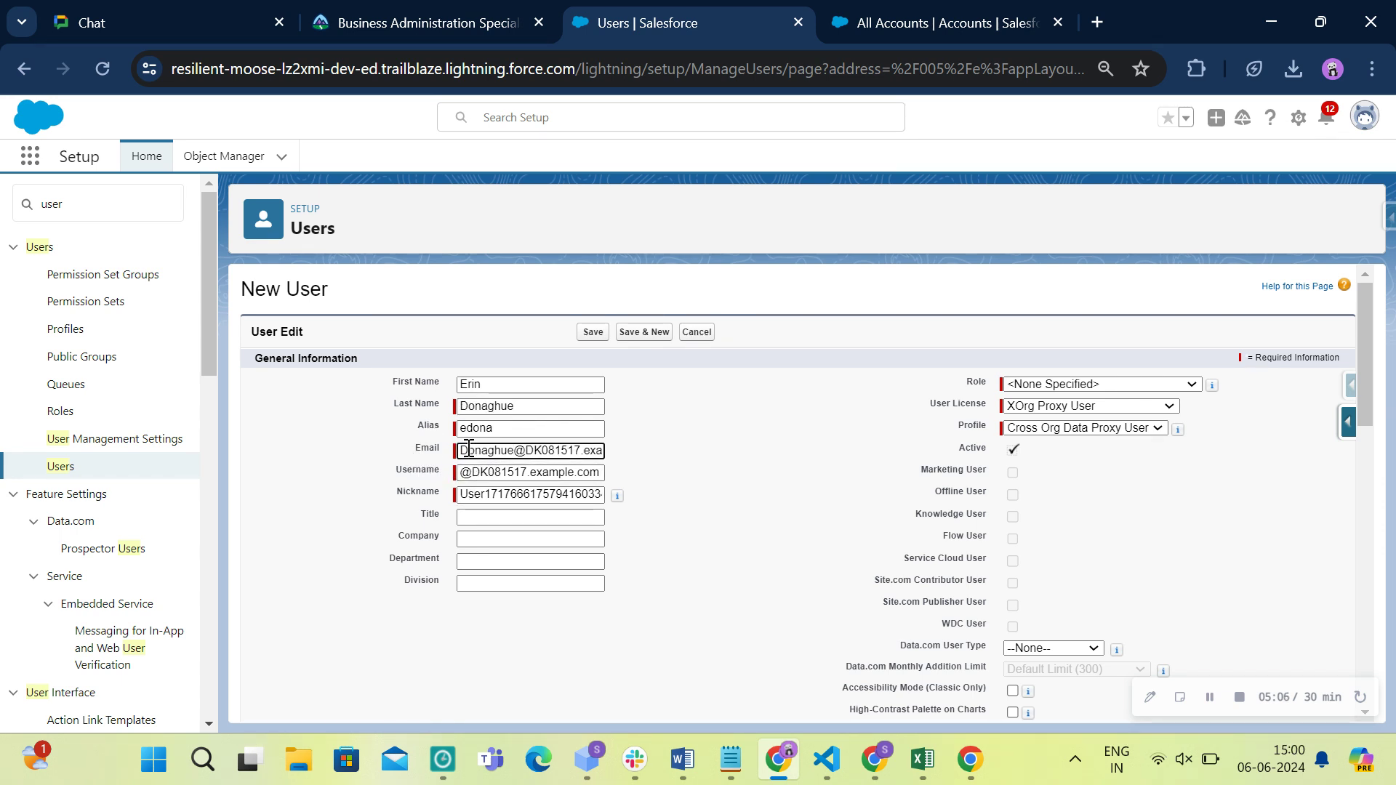
pyautogui.moveTo(466, 452); pyautogui.dragTo(449, 454)
pyautogui.write('ed')
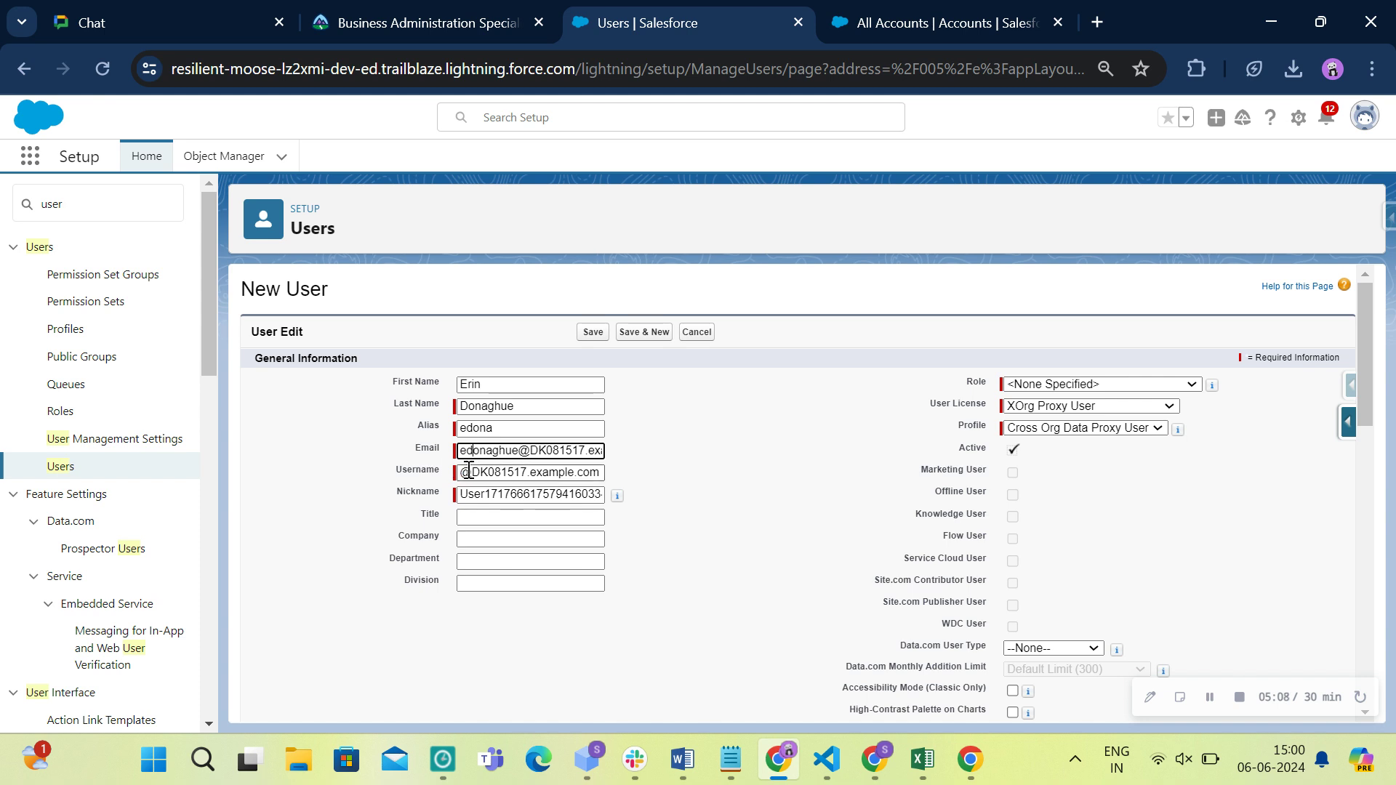
# Copy the part before the @ from the fourth user's Email to the start of the Username.
pyautogui.doubleClick(497, 452)
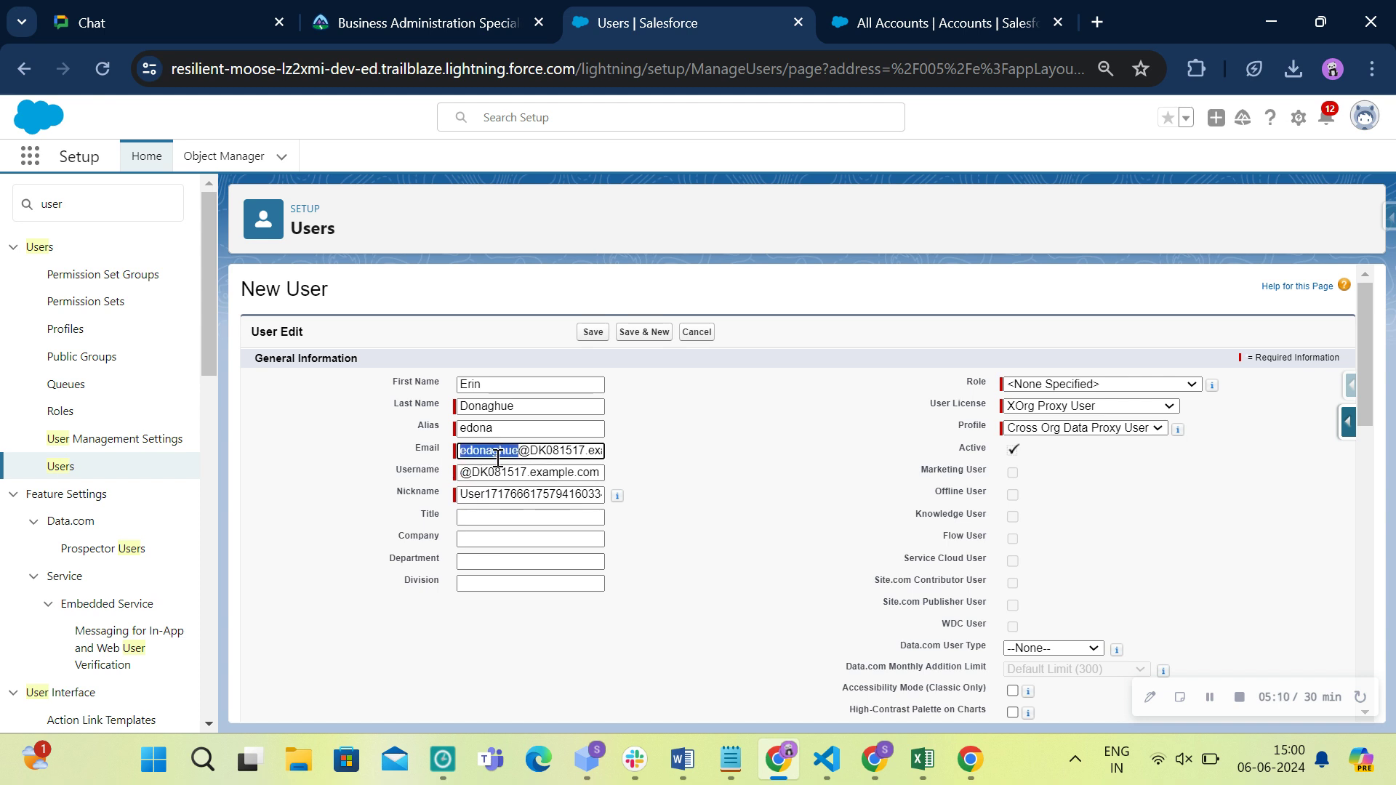
pyautogui.click(464, 472)
pyautogui.hotkey('ctrl', 'v')
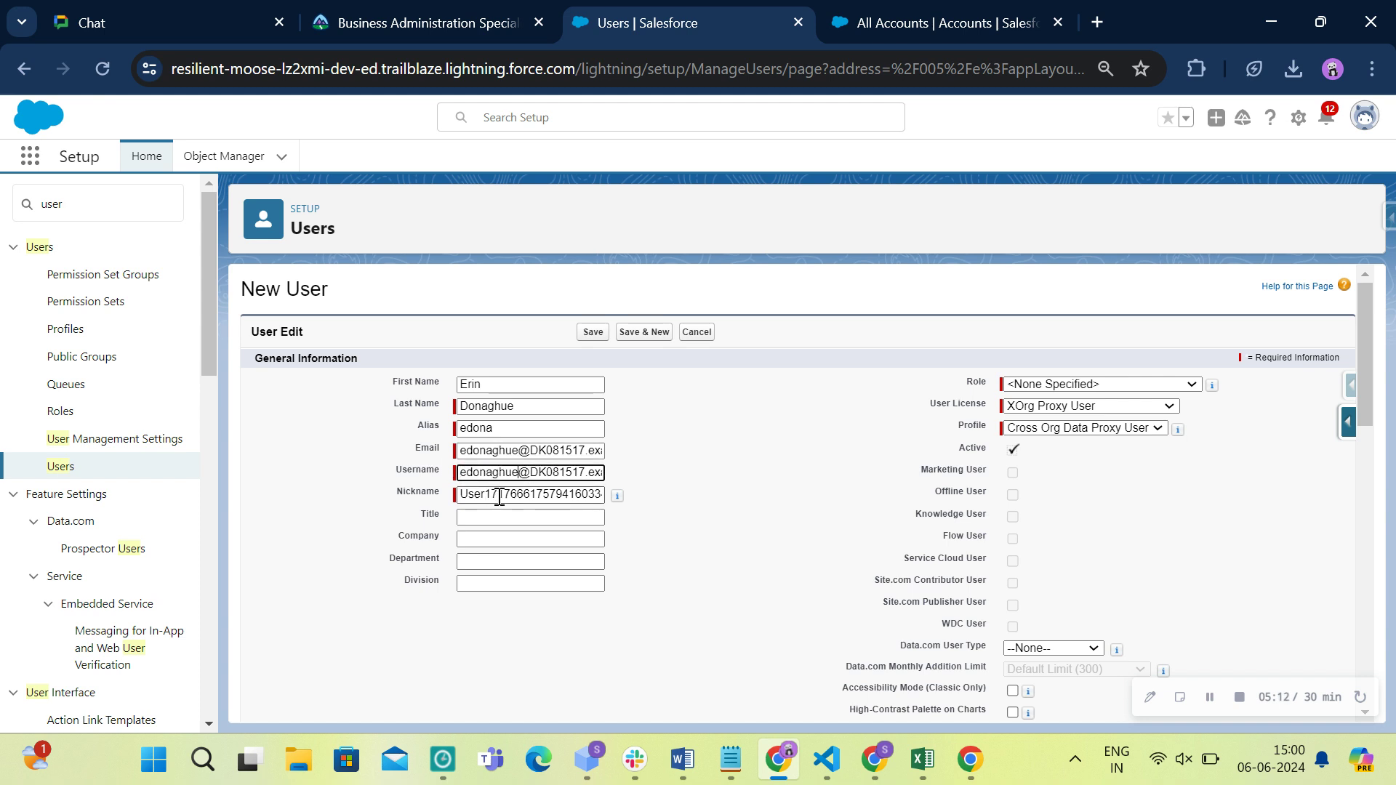
pyautogui.click(749, 483)
# Copy the fourth user's title, Sales Representative, from the superbadge instructions into the Title field.
pyautogui.click(429, 23)
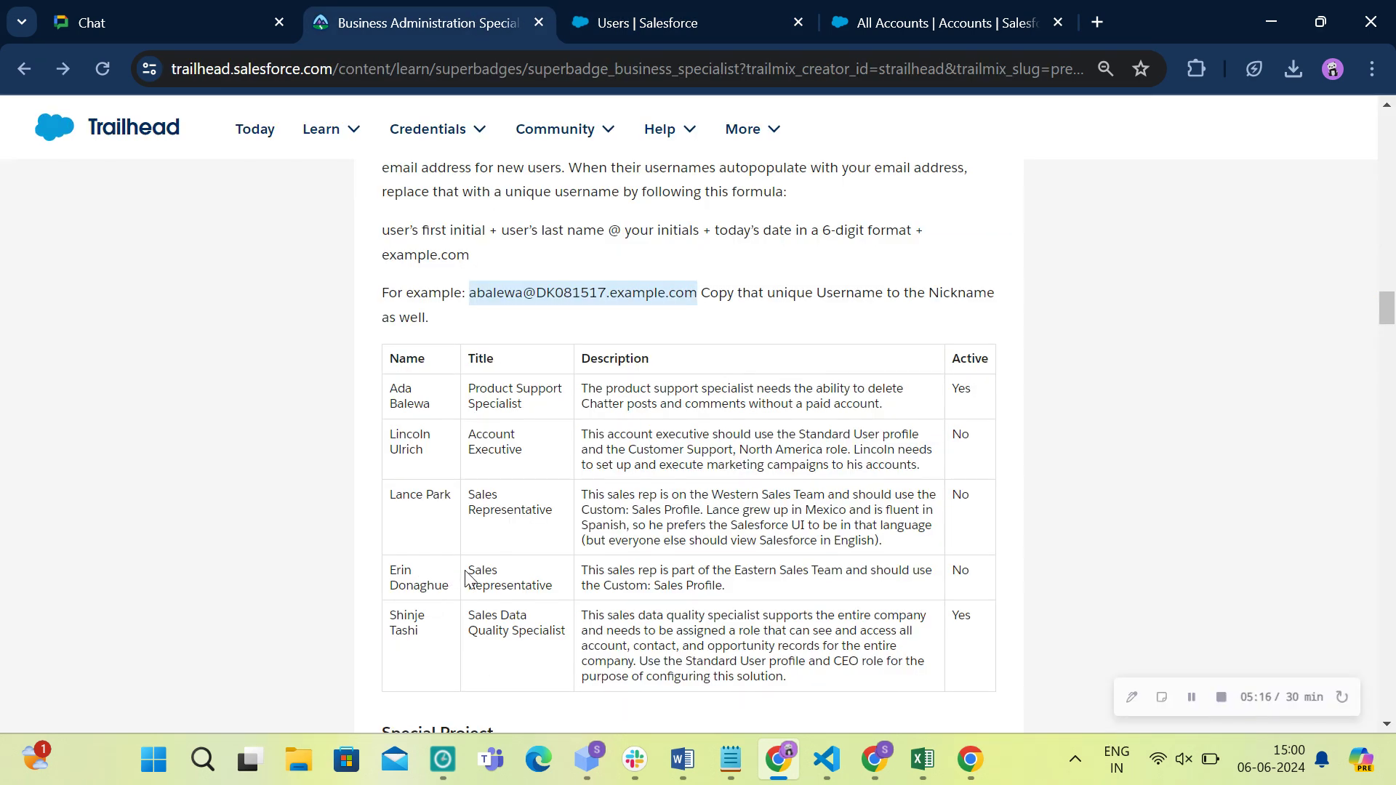
pyautogui.moveTo(468, 571); pyautogui.dragTo(552, 584)
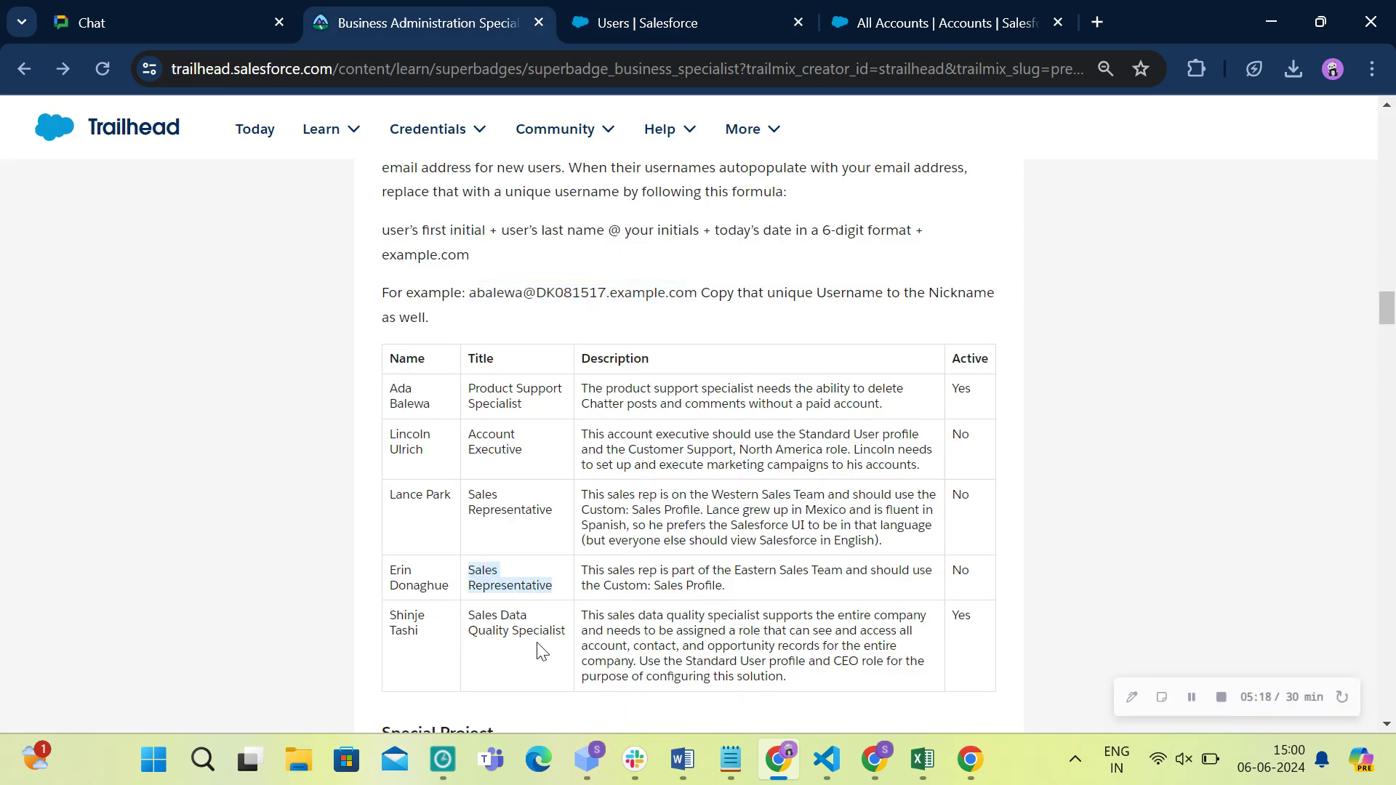
pyautogui.click(695, 33)
pyautogui.click(499, 517)
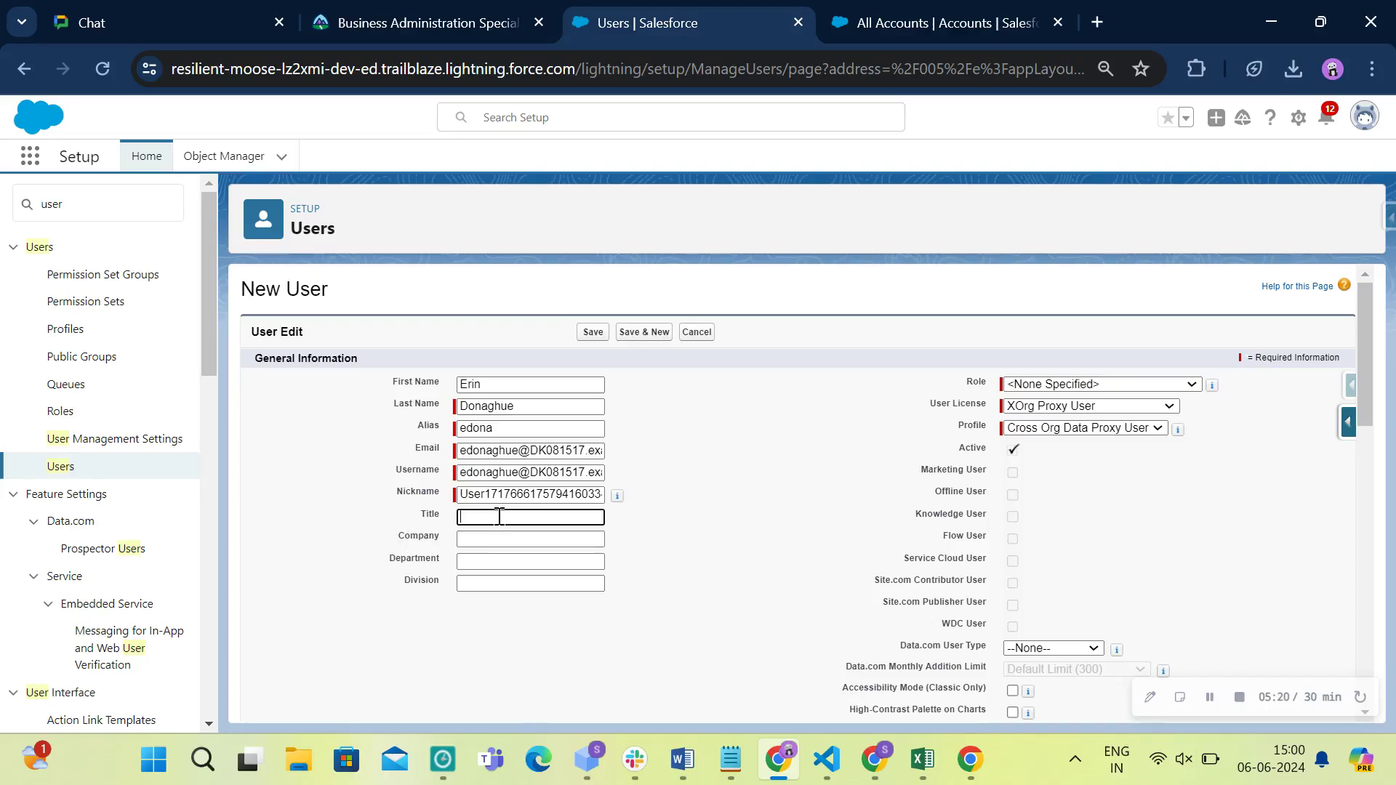
pyautogui.hotkey('ctrl', 'v')
# Check the Active column for the fourth user in the superbadge instructions, and return to the New User form.
pyautogui.click(509, 21)
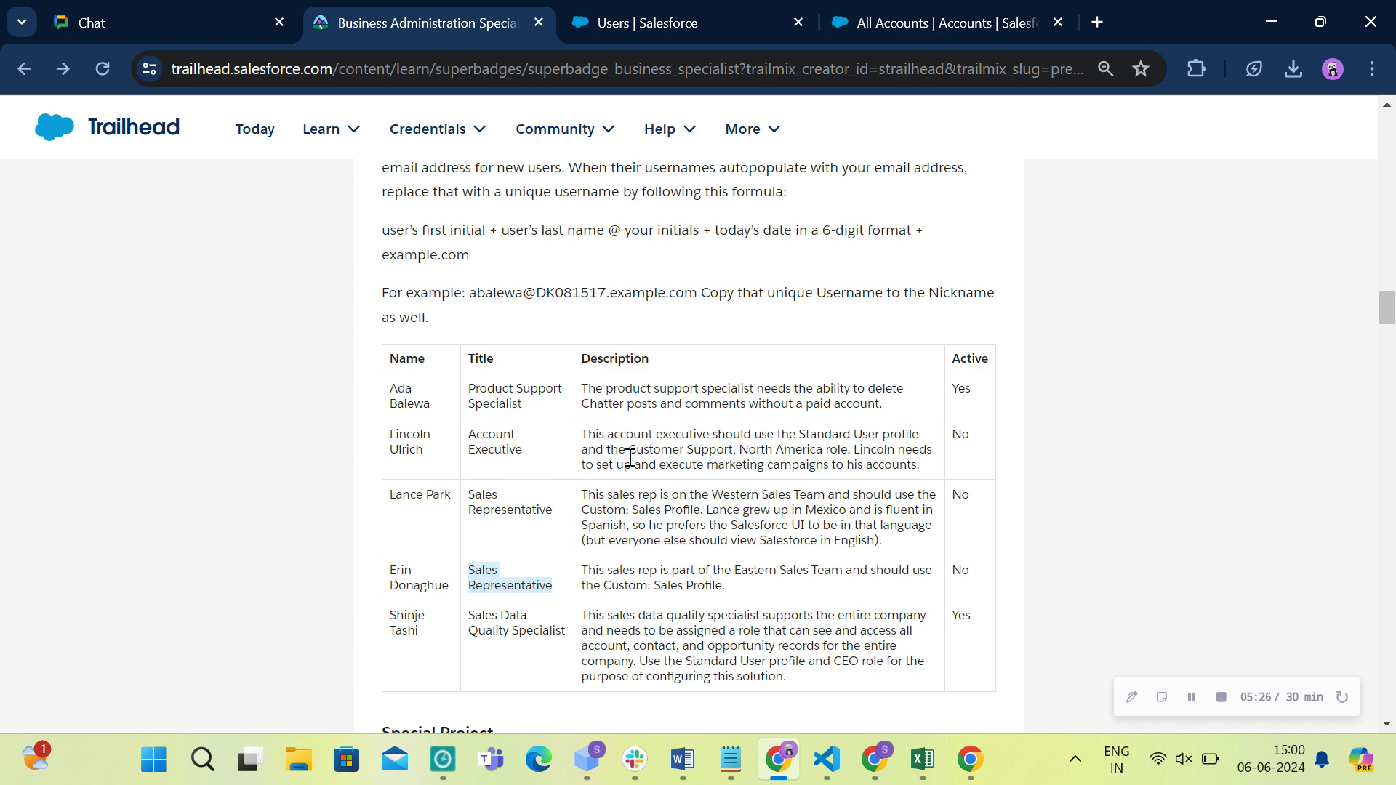
pyautogui.doubleClick(957, 436)
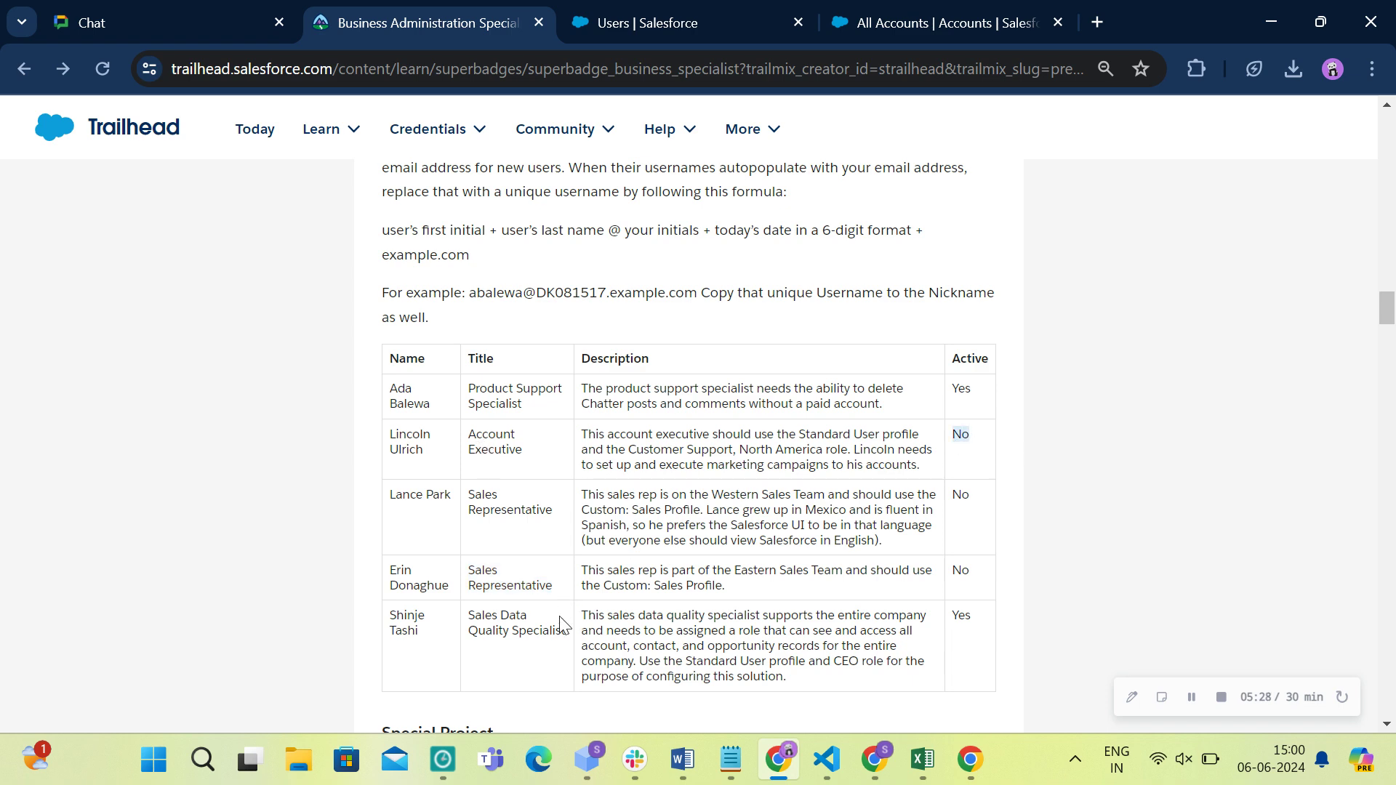
pyautogui.doubleClick(960, 570)
pyautogui.click(640, 23)
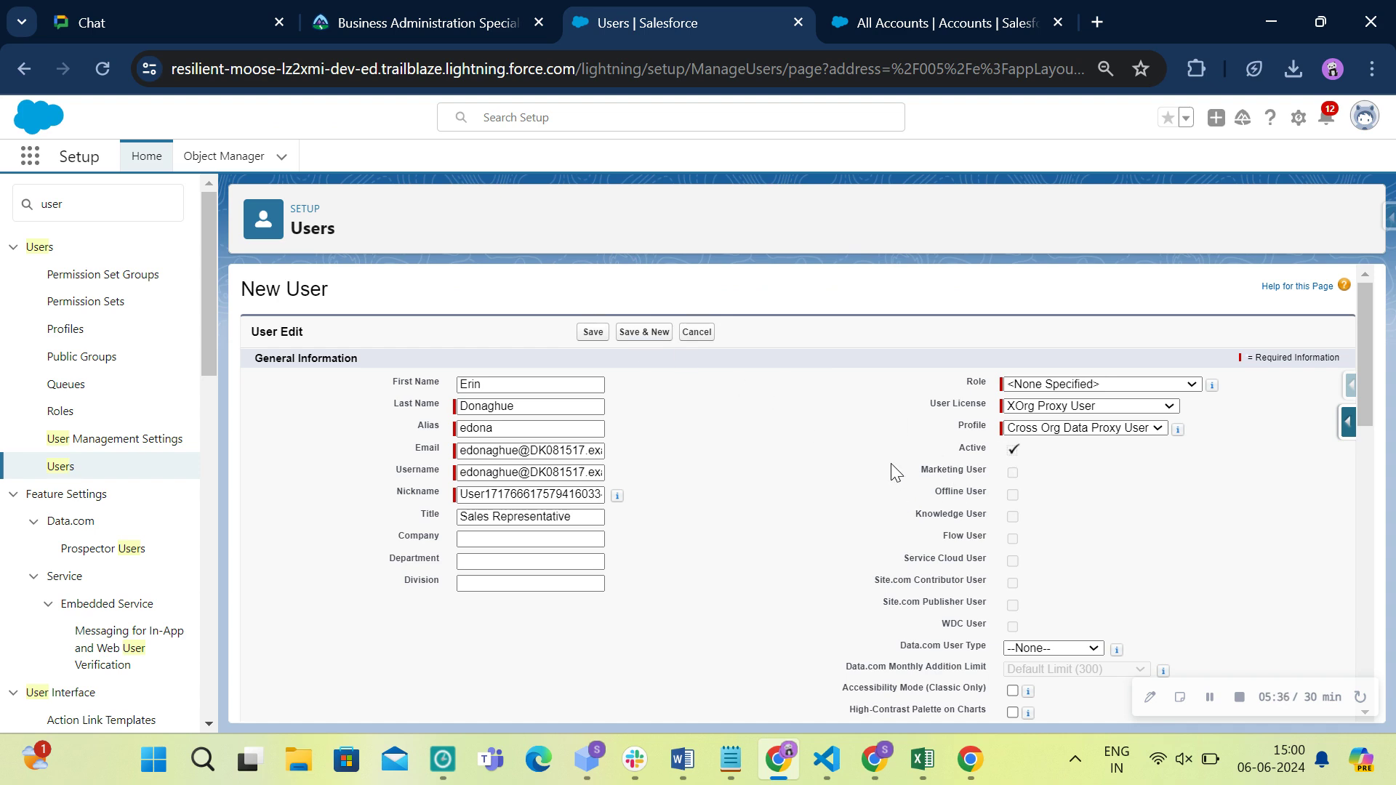
# Try to save the fourth user with the current Username, and dismiss the battery saver notification.
pyautogui.click(593, 338)
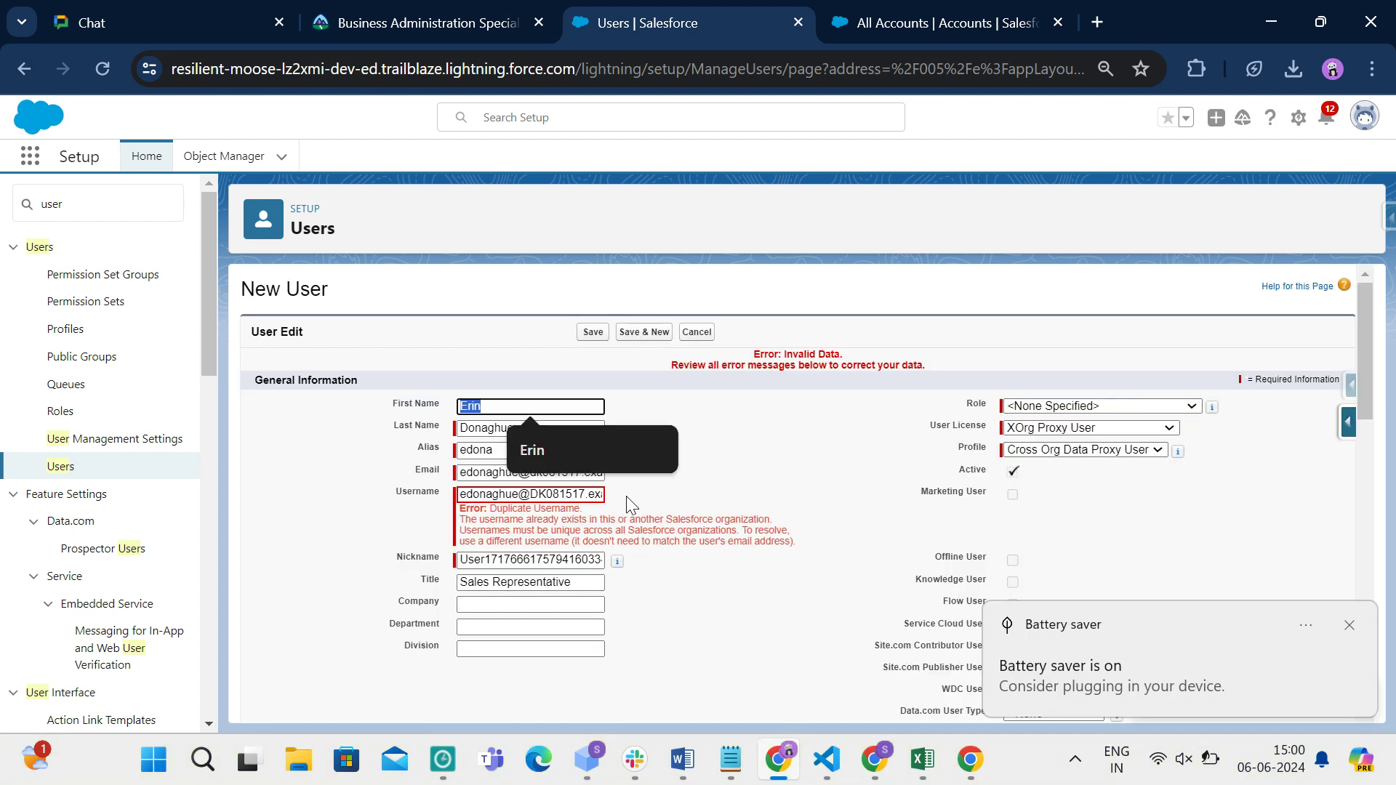
pyautogui.click(1349, 625)
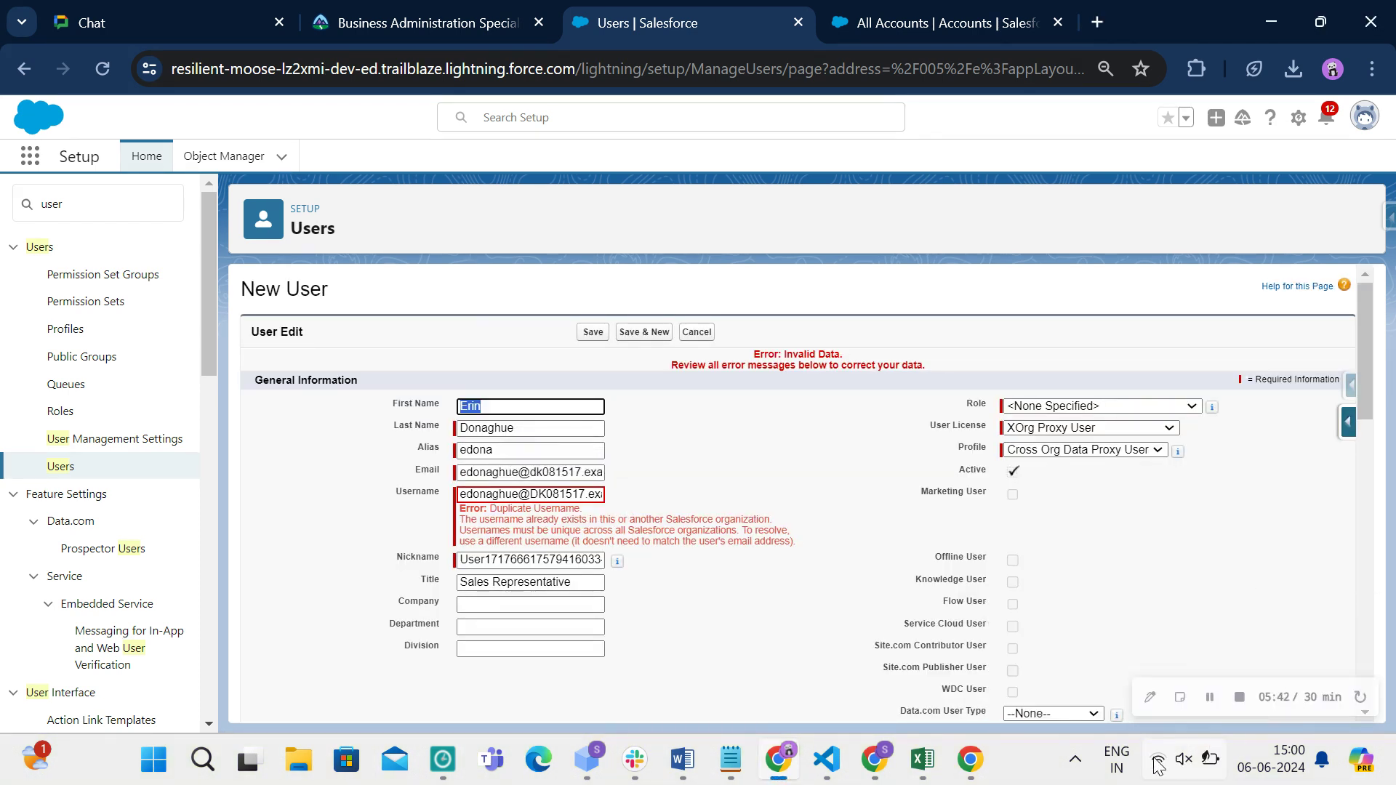
pyautogui.click(1209, 697)
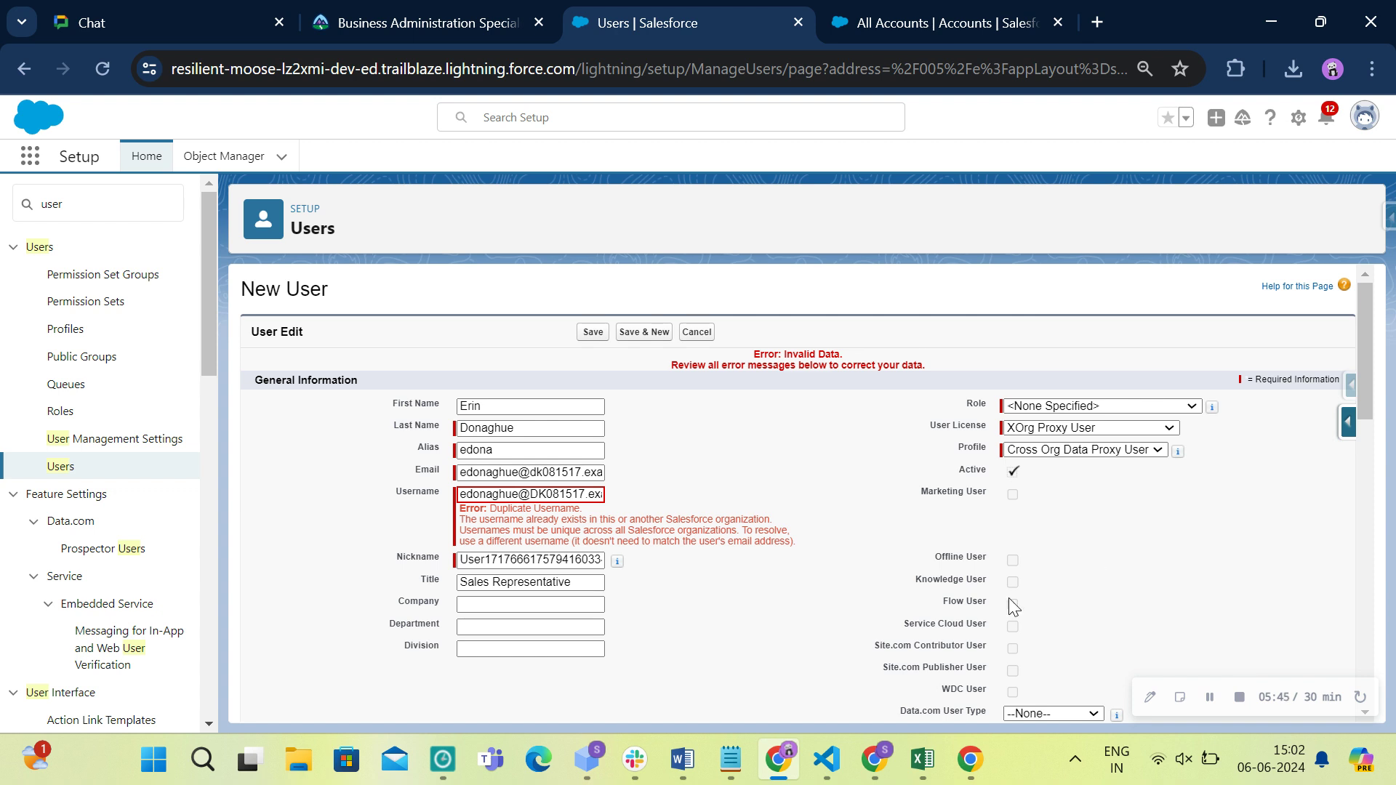
# Replace the initials after the @ in the fourth user's Username with bs, and save the user to start another.
pyautogui.moveTo(544, 499); pyautogui.dragTo(536, 498)
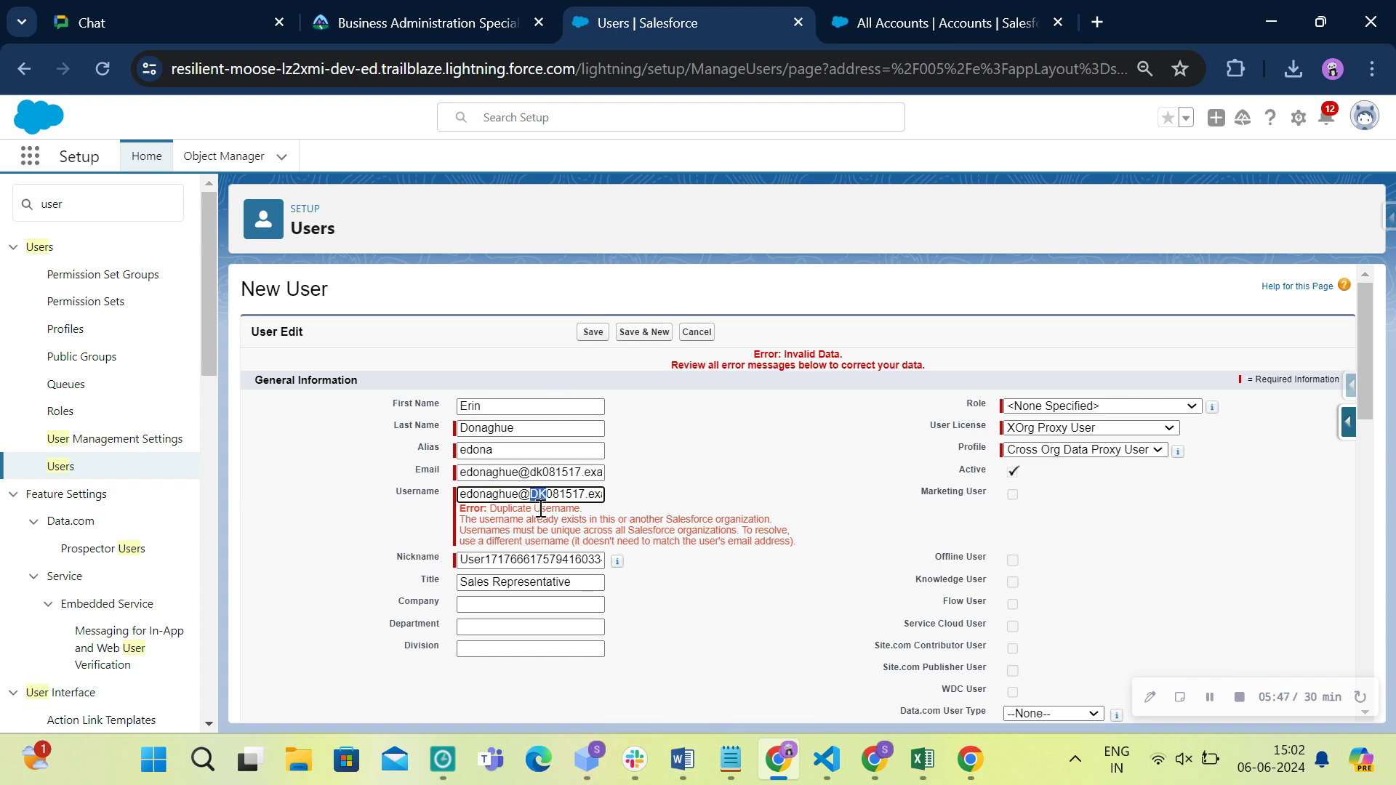
pyautogui.write('bs')
pyautogui.click(811, 487)
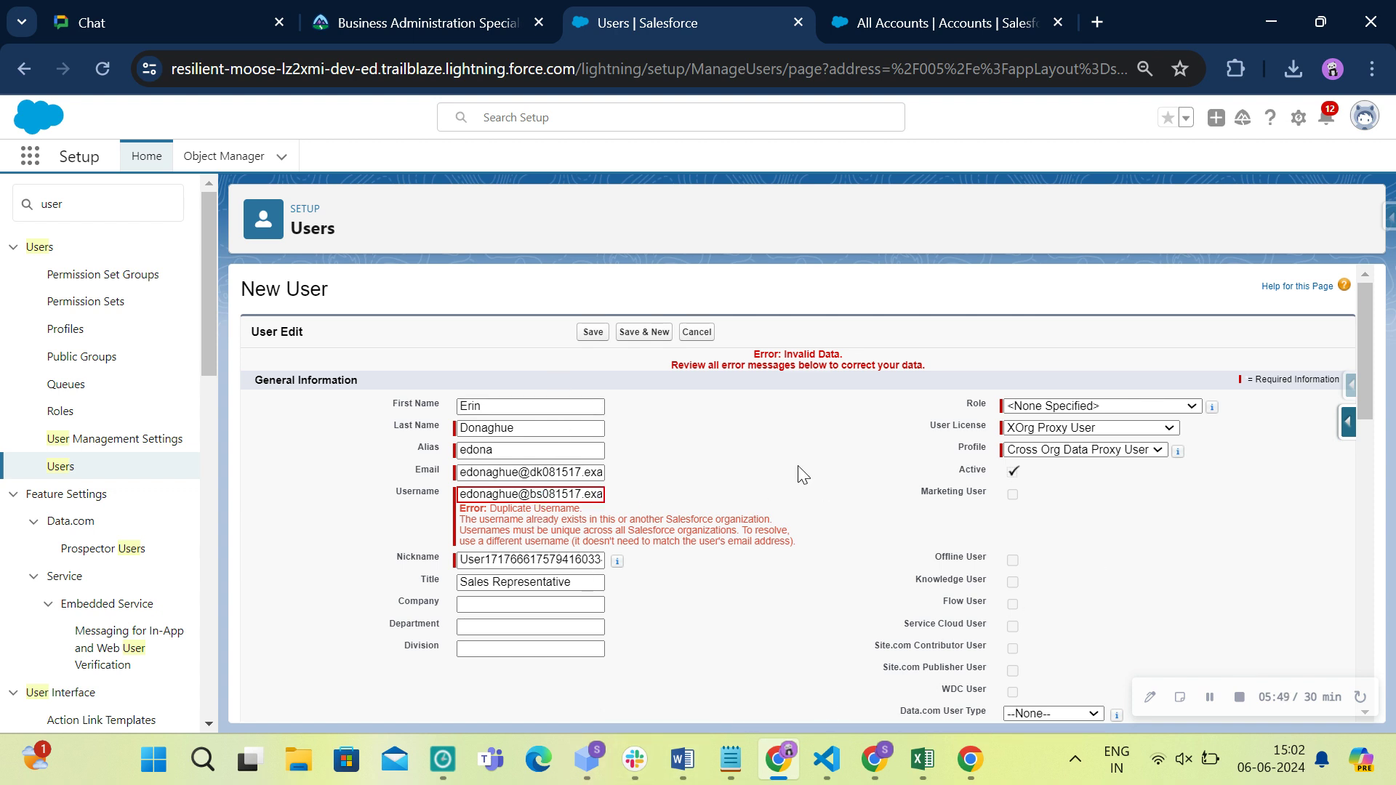
pyautogui.click(644, 332)
# Copy the fifth user's full name from the superbadge instructions into the First Name field.
pyautogui.click(425, 22)
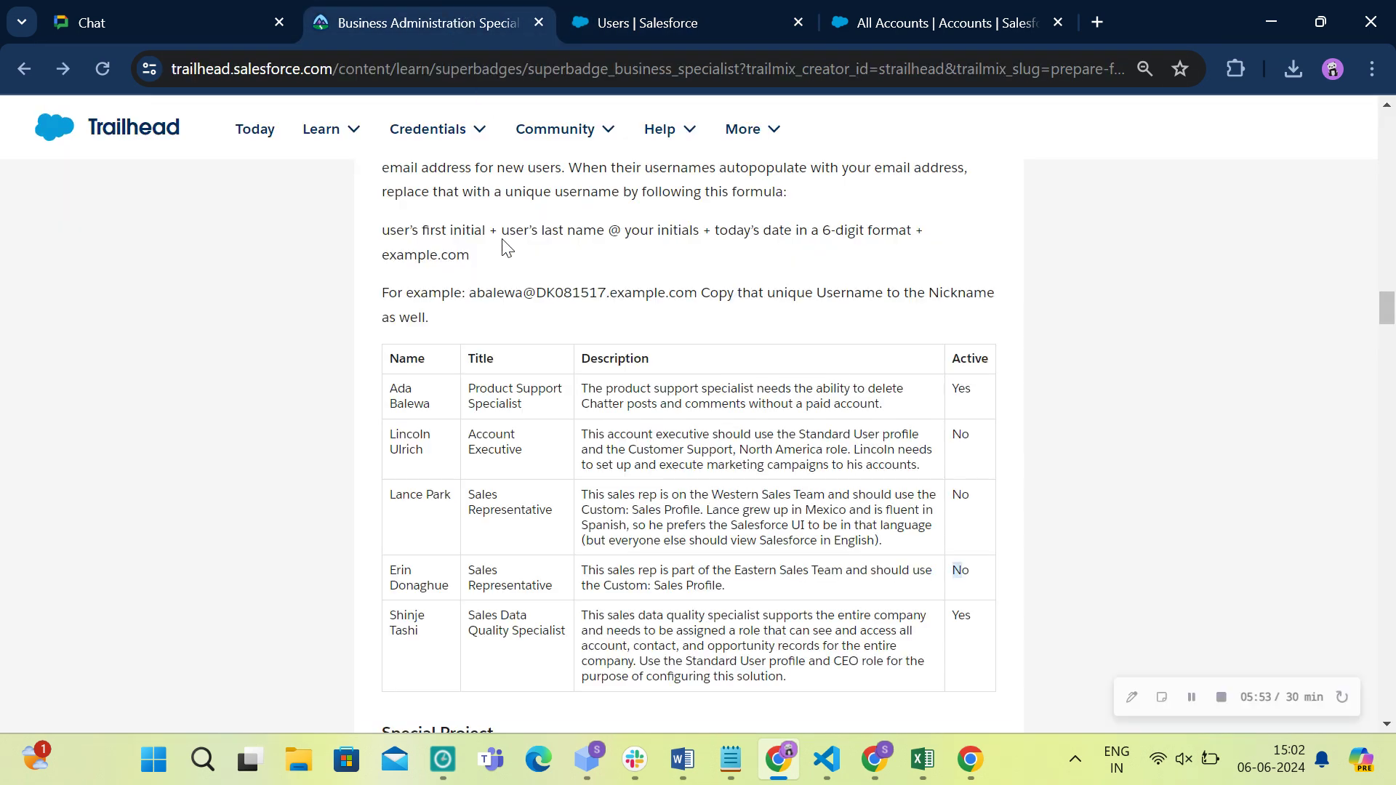
pyautogui.scroll(-3, 520, 356)
pyautogui.moveTo(391, 397); pyautogui.dragTo(429, 421)
pyautogui.hotkey('ctrl', 'c')
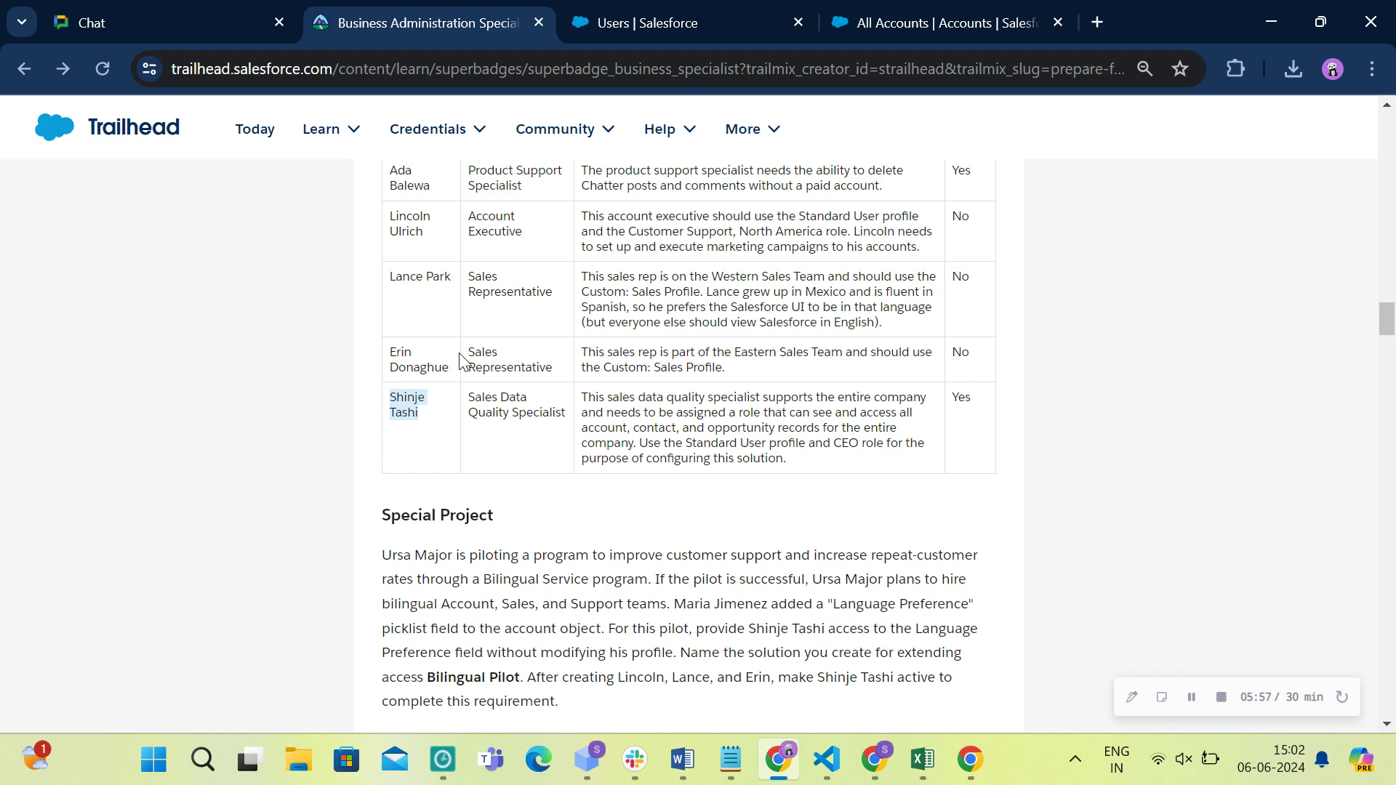
pyautogui.click(626, 22)
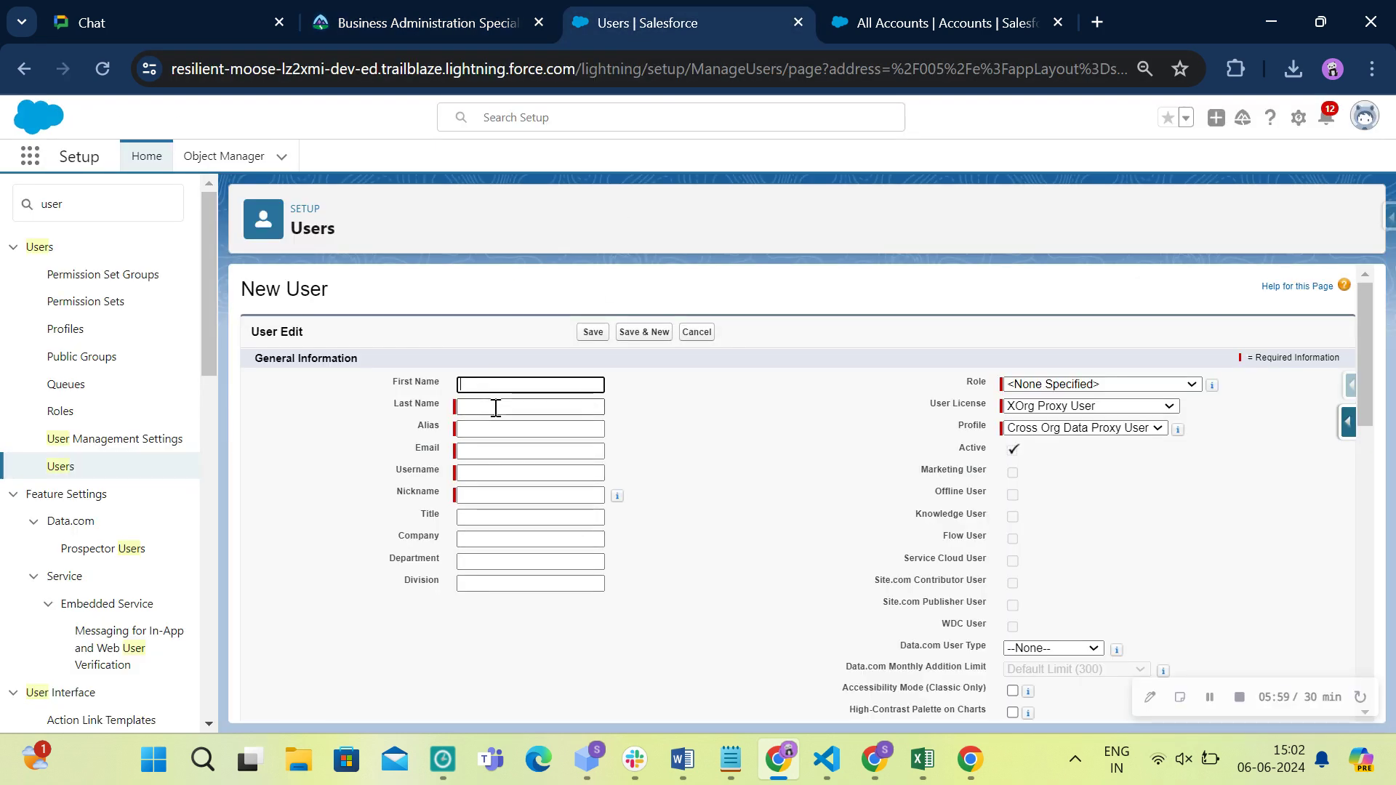
pyautogui.hotkey('ctrl', 'v')
# Move the fifth user's last name from the First Name field to the Last Name field.
pyautogui.doubleClick(509, 385)
pyautogui.hotkey('ctrl', 'x')
pyautogui.click(506, 407)
pyautogui.hotkey('ctrl', 'v')
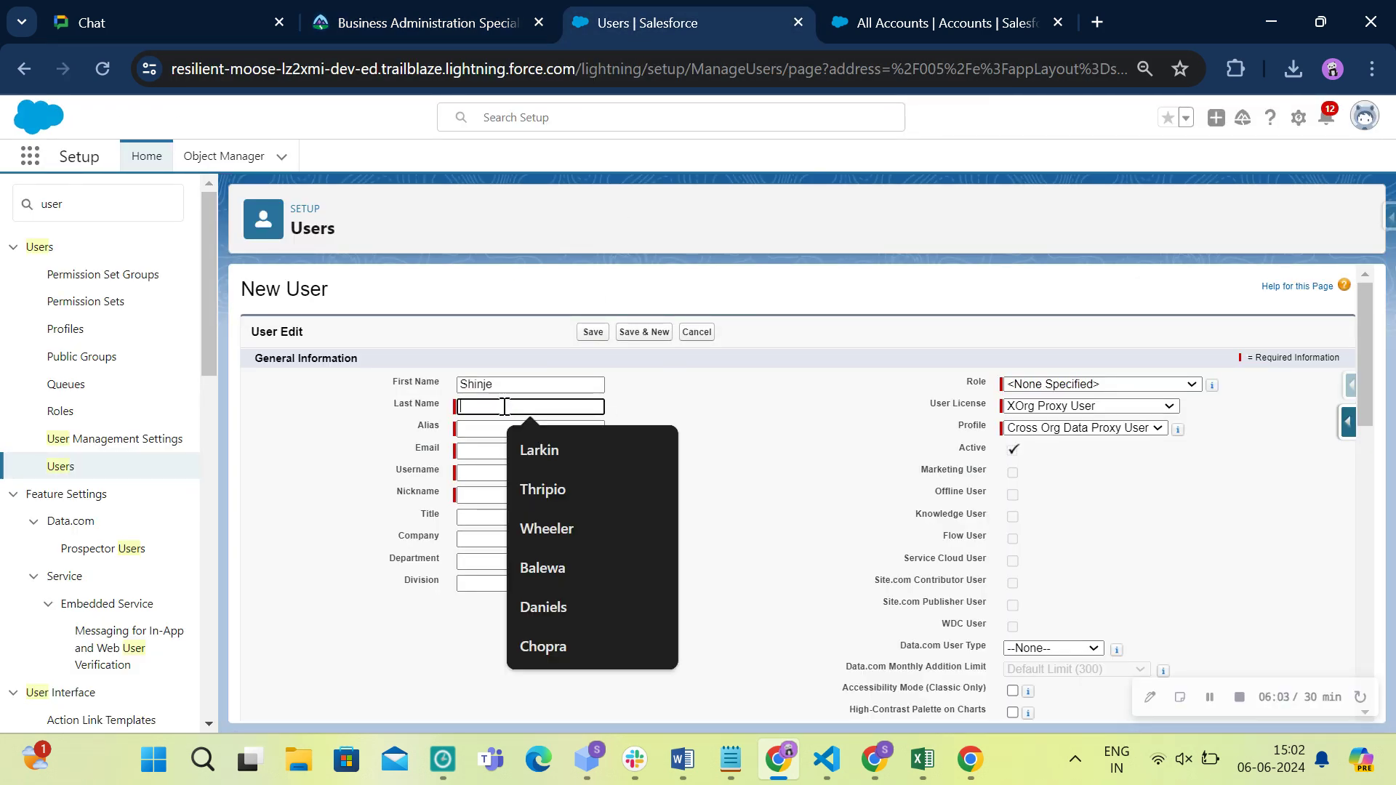
pyautogui.click(742, 422)
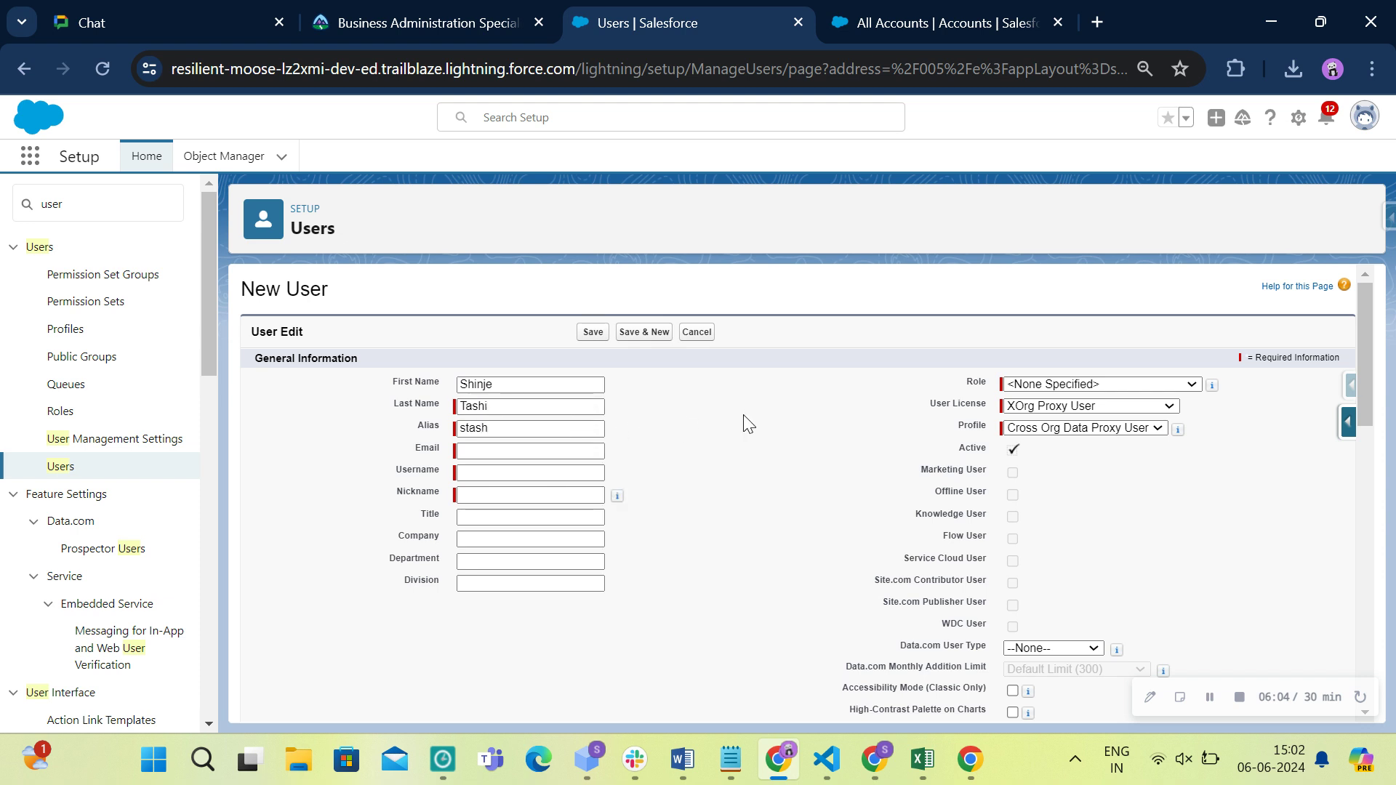
# Fill the fifth user's Email with the first initial and last name in lowercase.
pyautogui.doubleClick(465, 406)
pyautogui.click(495, 451)
pyautogui.hotkey('ctrl', 'v')
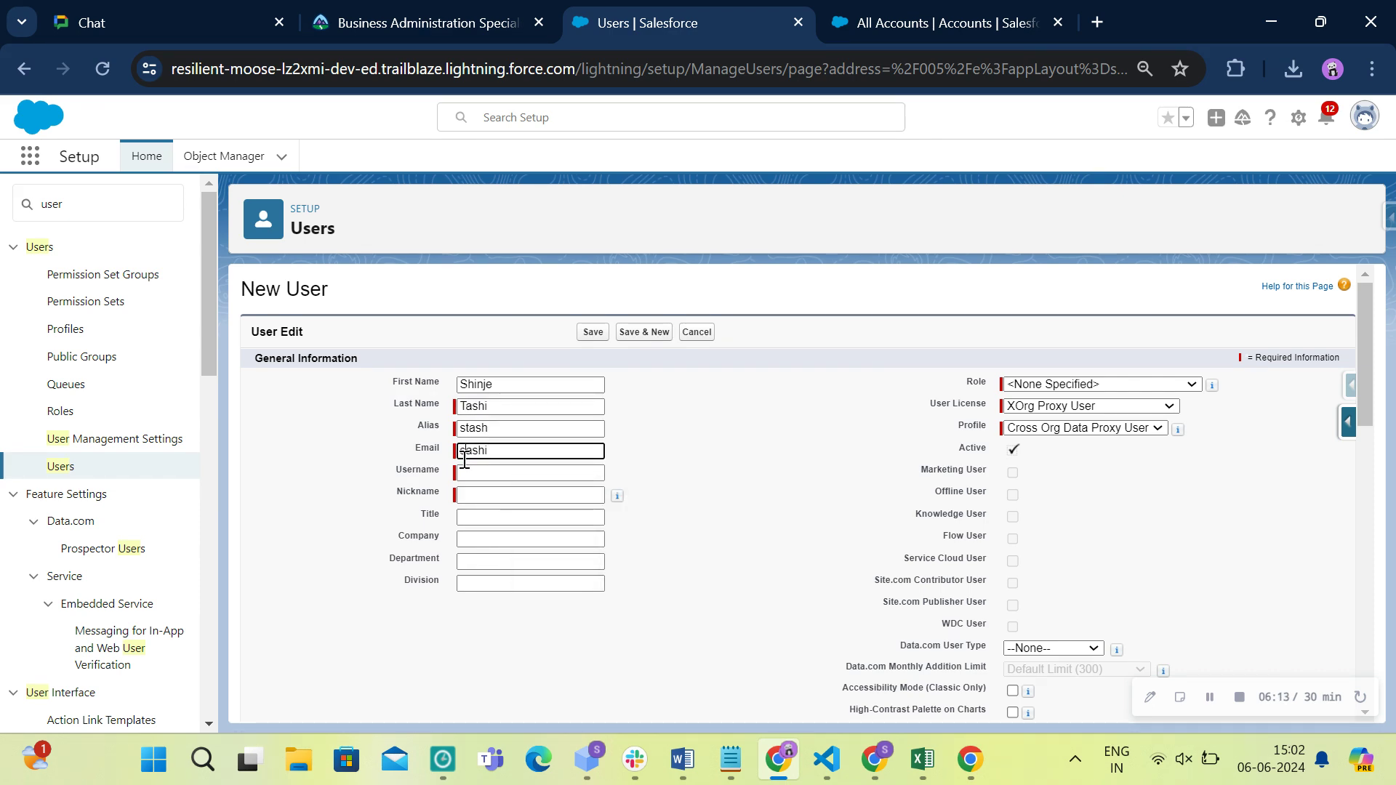
# Copy the example username's part from the @ onward in the instructions to the end of the fifth user's Email.
pyautogui.click(425, 22)
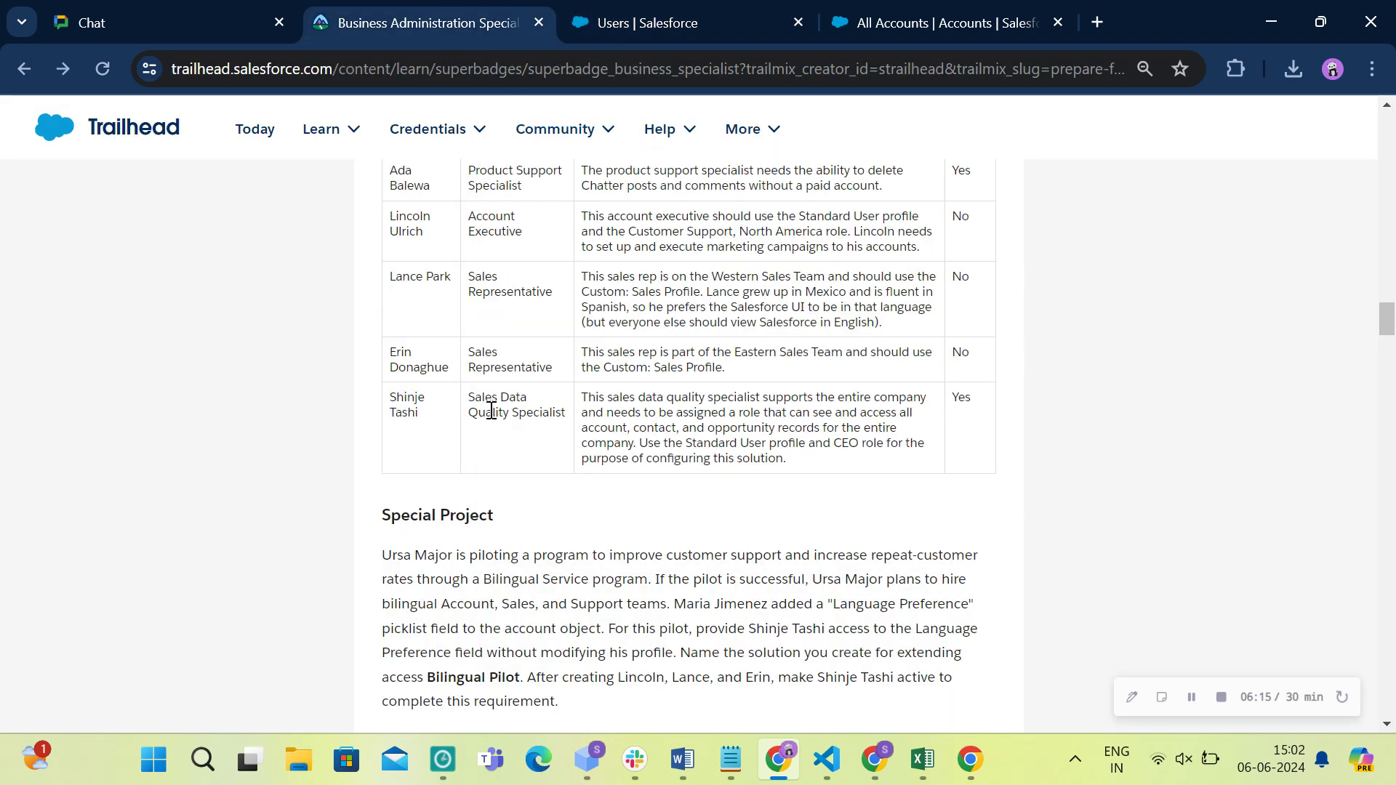
pyautogui.scroll(7, 616, 430)
pyautogui.scroll(-1, 578, 555)
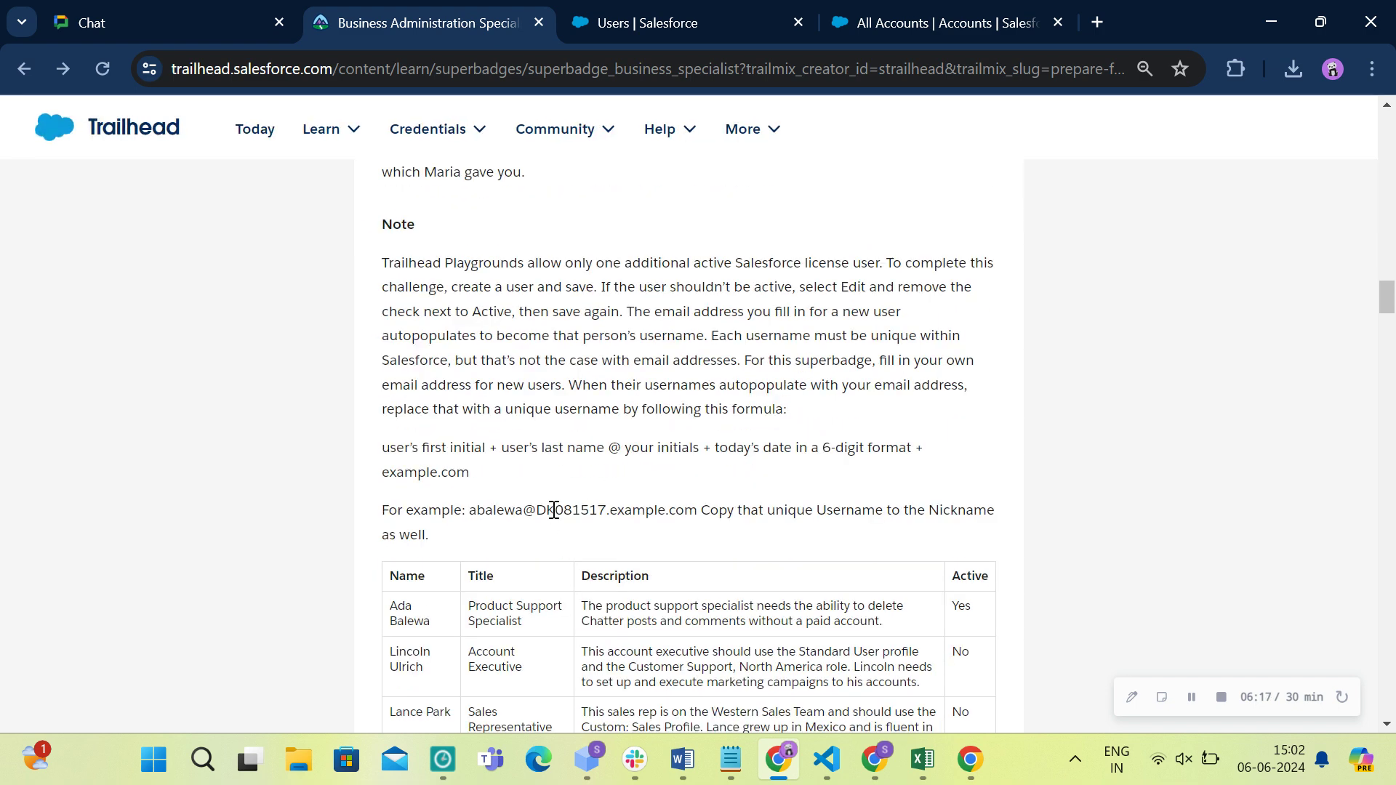
pyautogui.moveTo(529, 512); pyautogui.dragTo(696, 515)
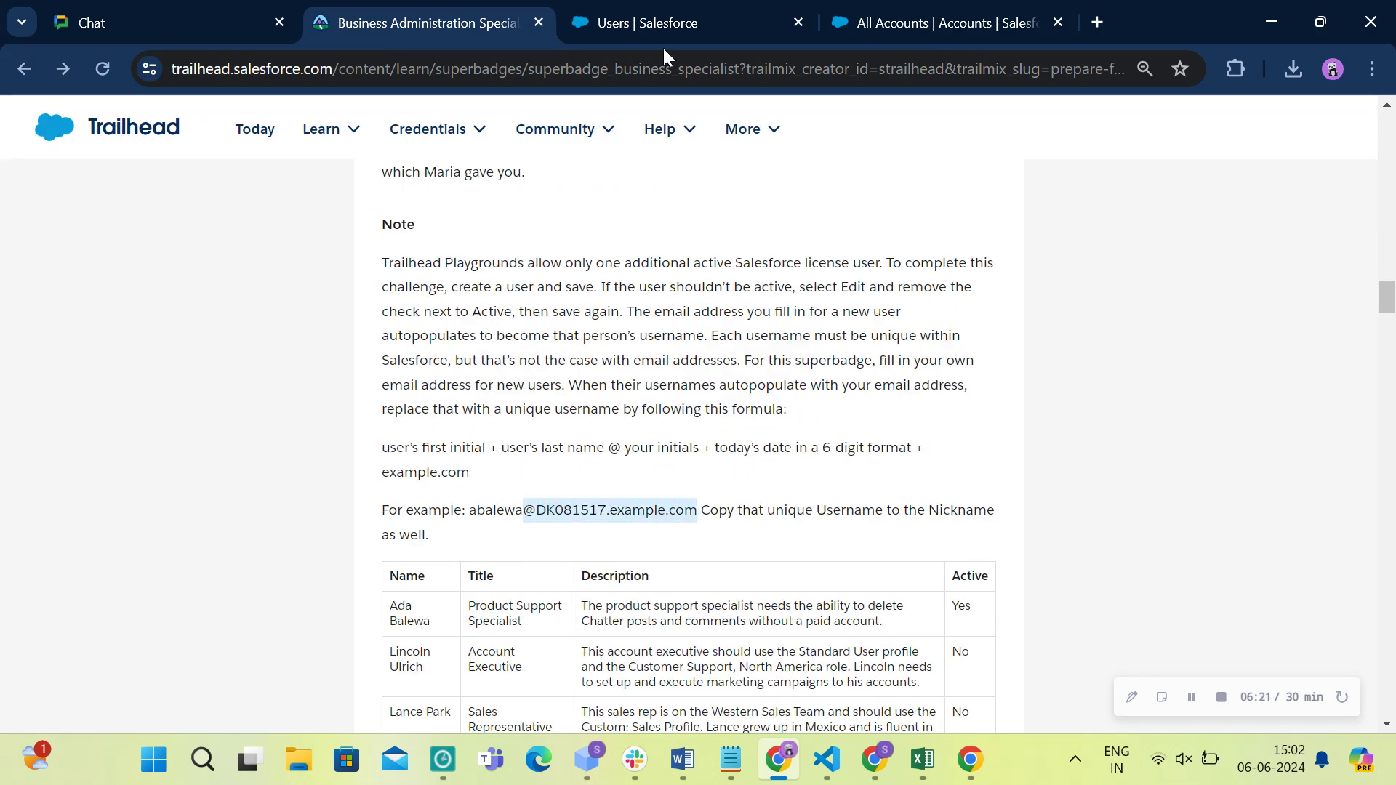
pyautogui.click(665, 25)
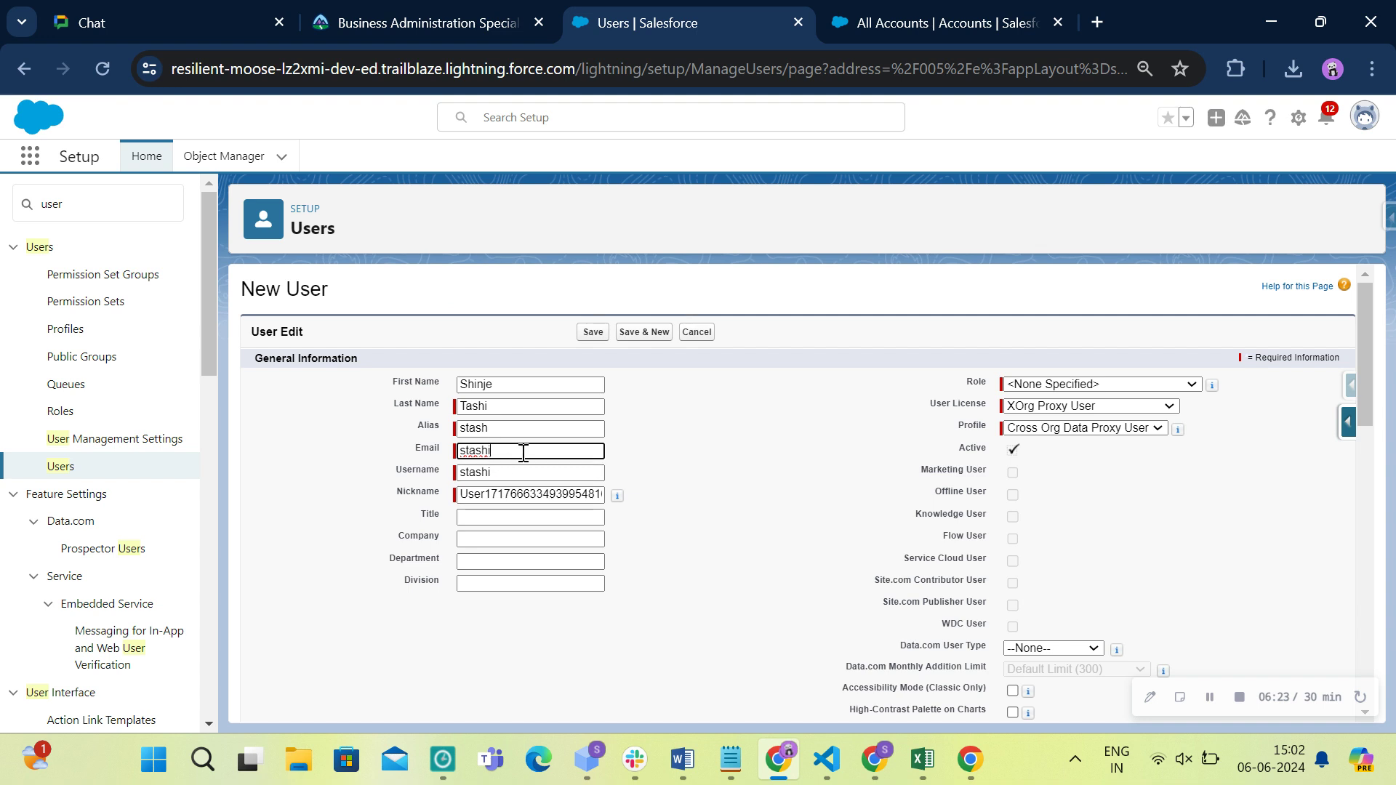
pyautogui.hotkey('ctrl', 'v')
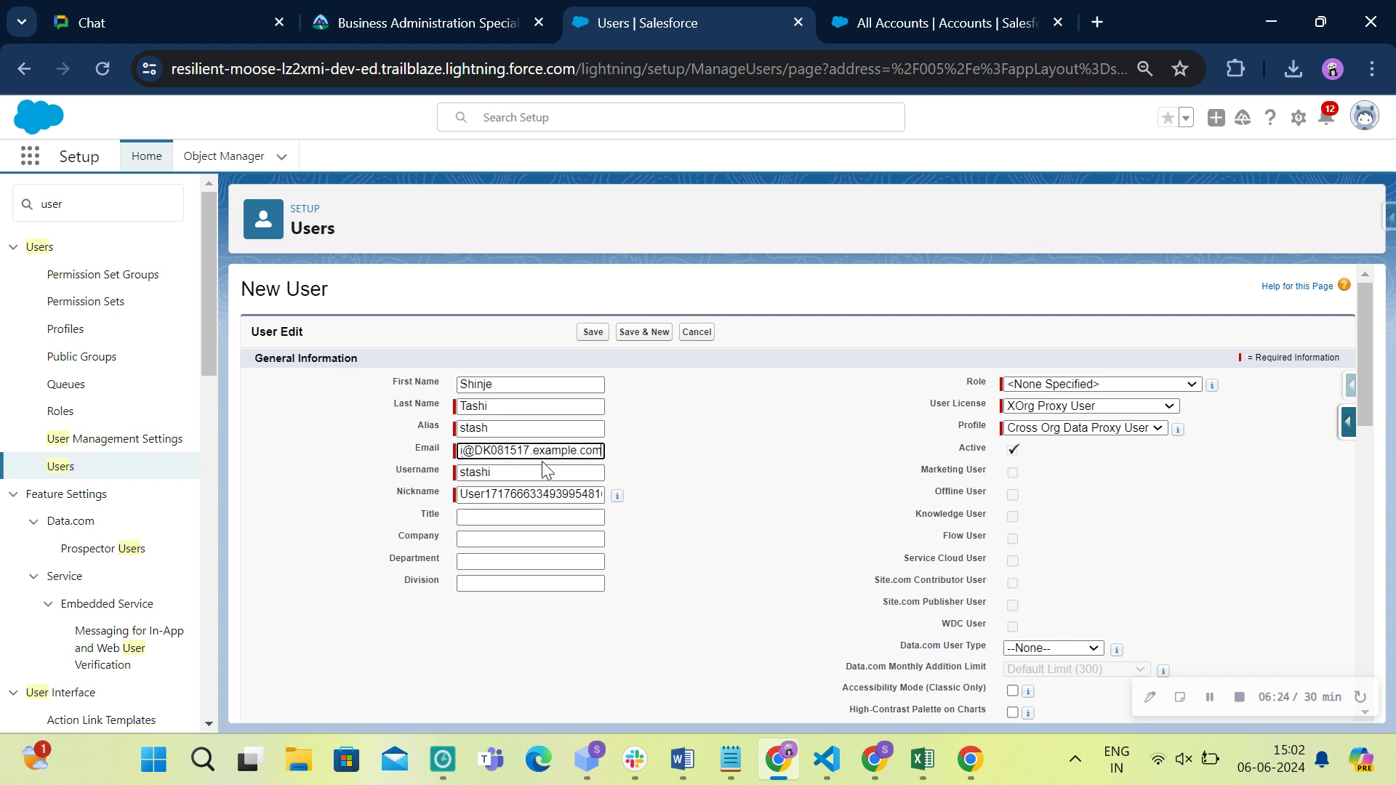
# Clear the fifth user's Username and Nickname fields.
pyautogui.doubleClick(502, 494)
pyautogui.press('BackSpace')
pyautogui.doubleClick(489, 472)
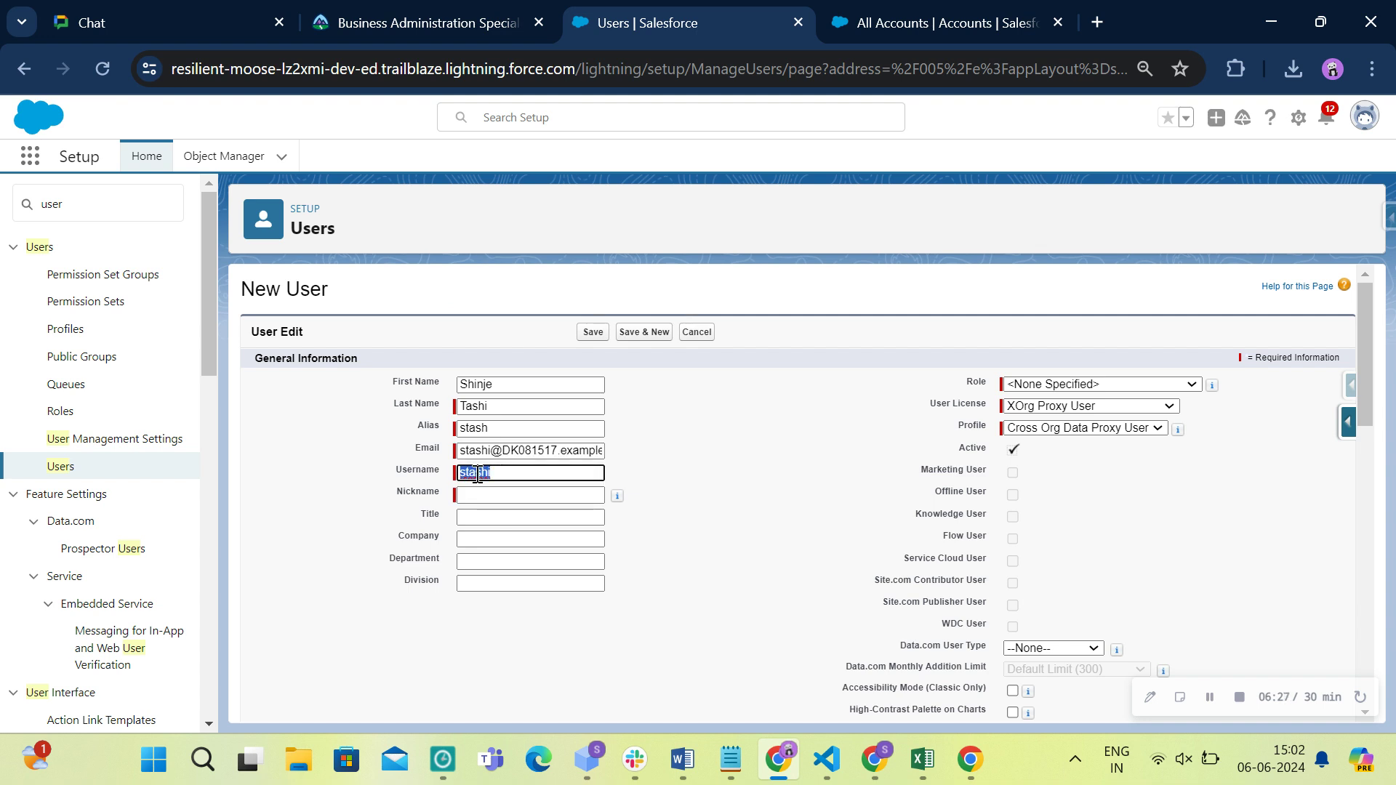
pyautogui.press('BackSpace')
pyautogui.moveTo(465, 455); pyautogui.dragTo(459, 471)
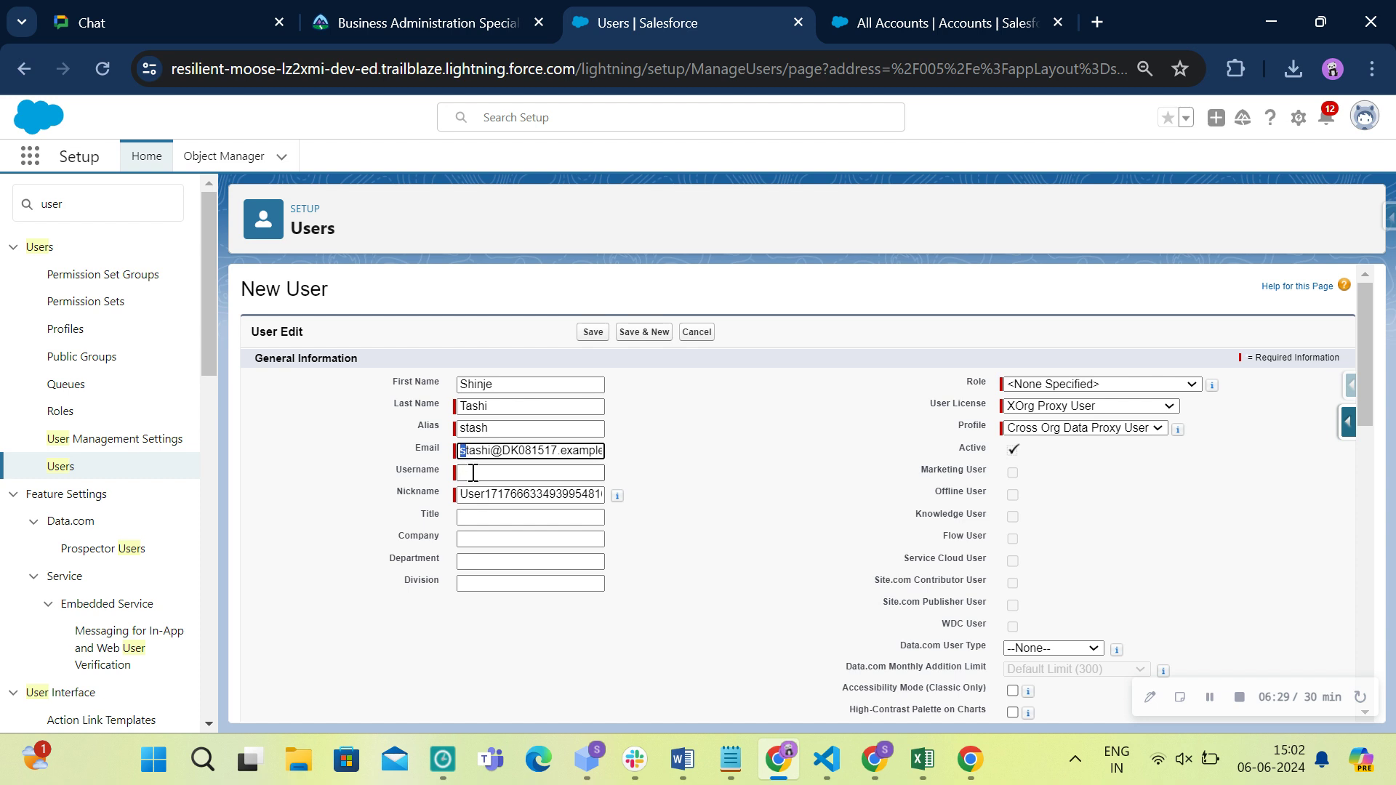
pyautogui.click(632, 459)
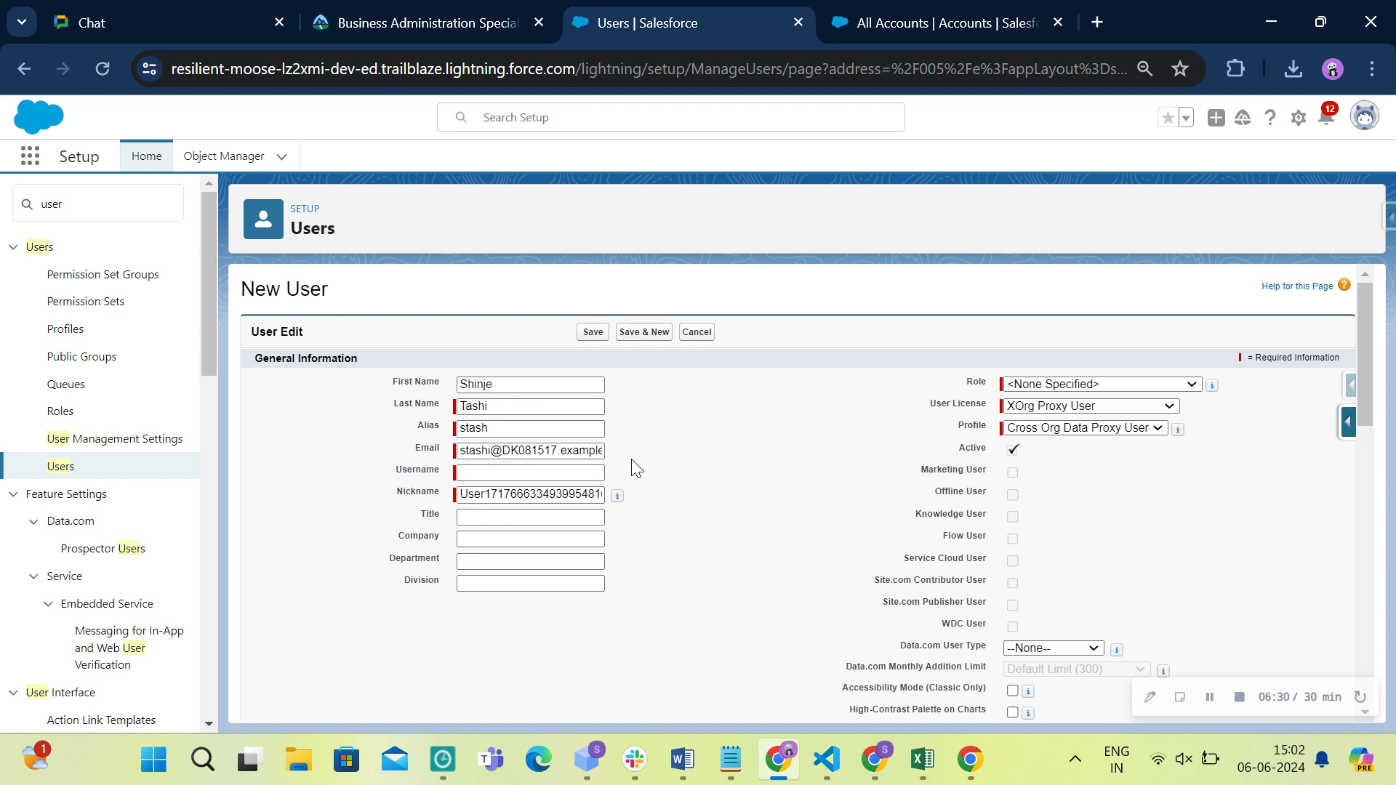
pyautogui.click(502, 476)
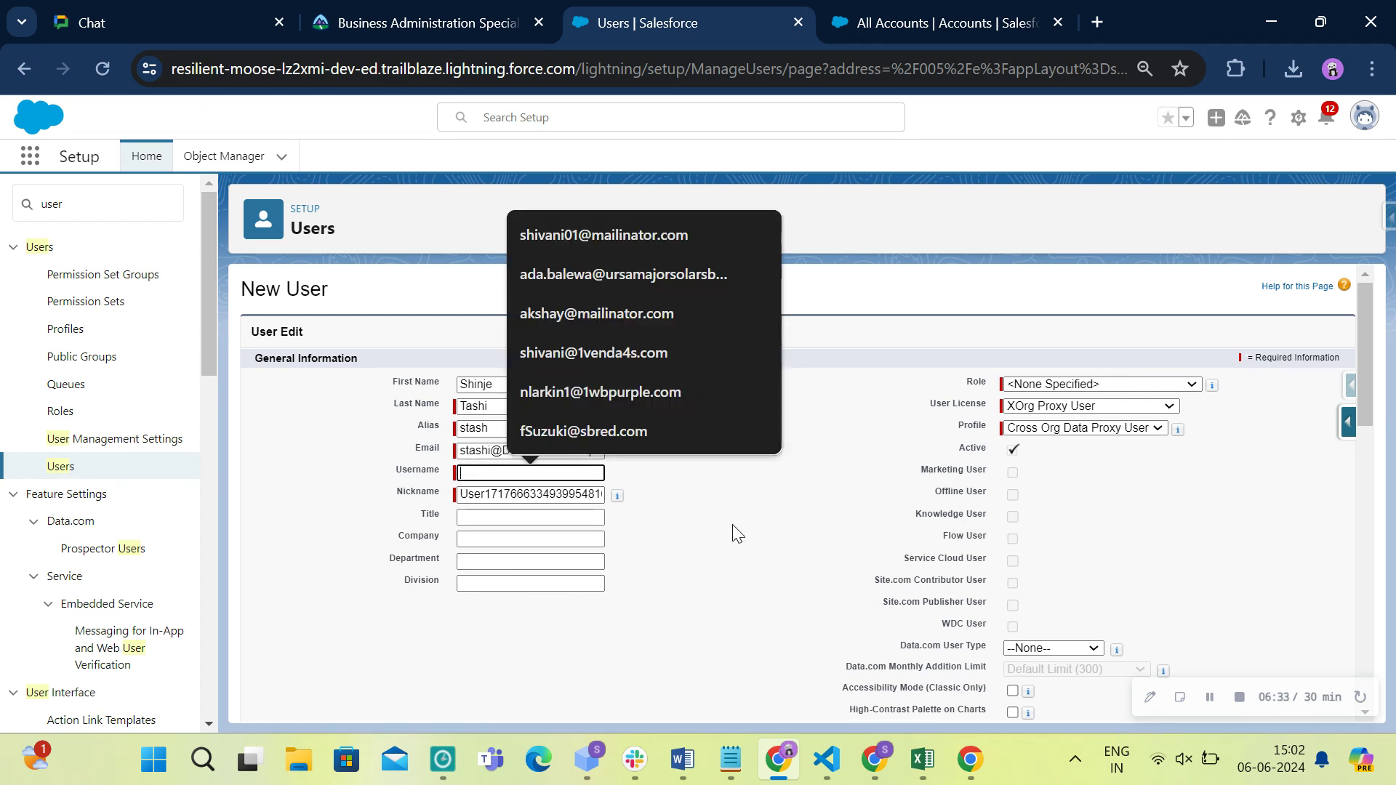
pyautogui.doubleClick(540, 494)
pyautogui.press('BackSpace')
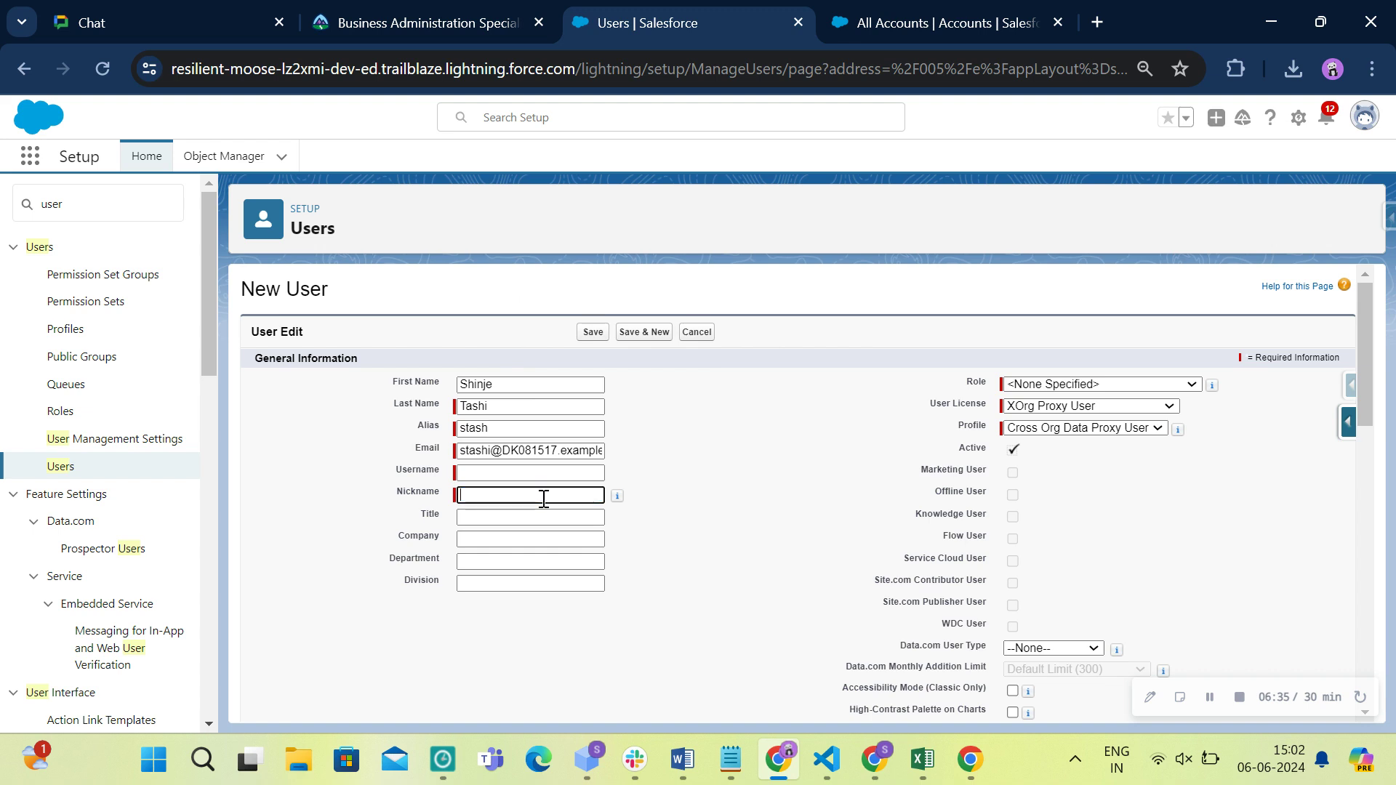
# Cut the fifth user's complete Email and paste it back in to repopulate the empty Username.
pyautogui.click(527, 451)
pyautogui.doubleClick(527, 451)
pyautogui.tripleClick(528, 451)
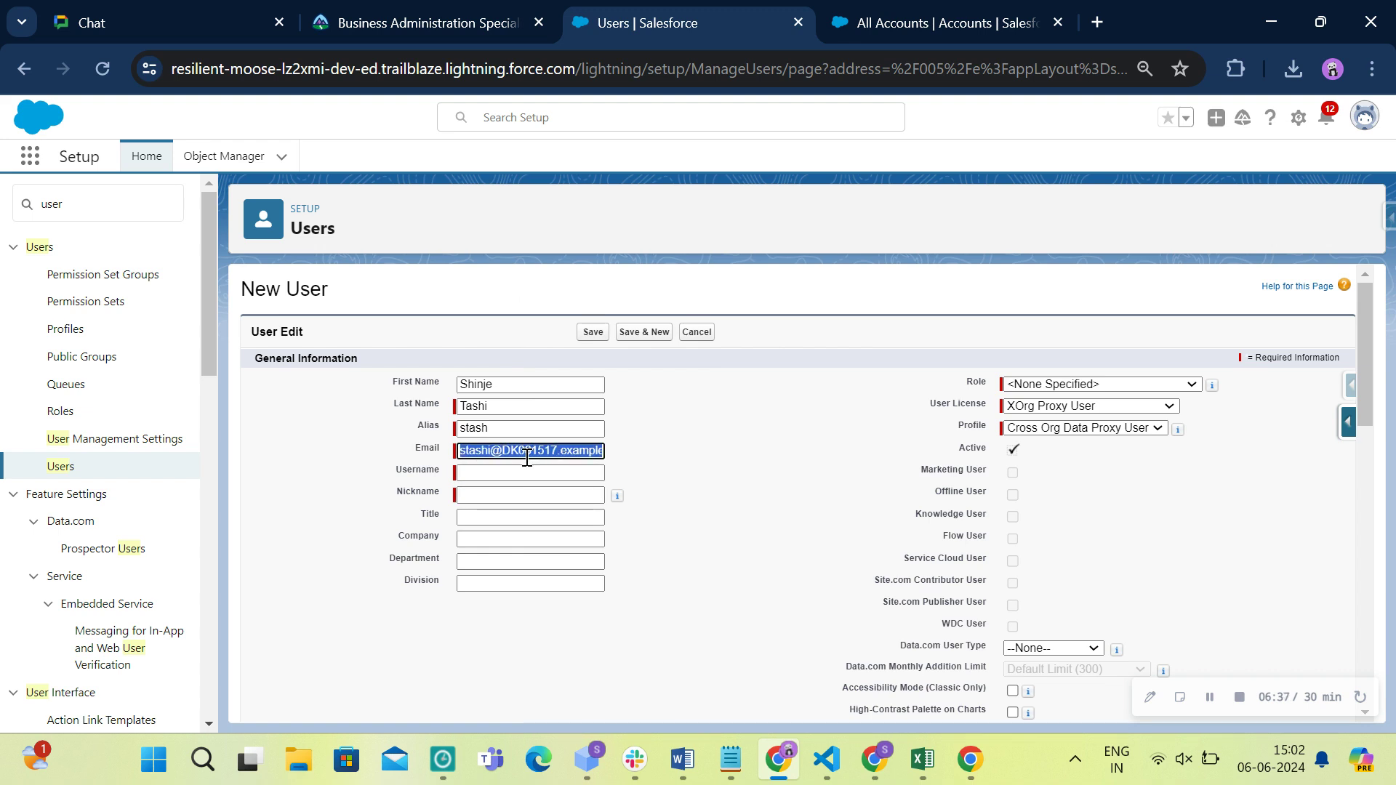
pyautogui.press('BackSpace')
pyautogui.click(807, 468)
pyautogui.click(546, 451)
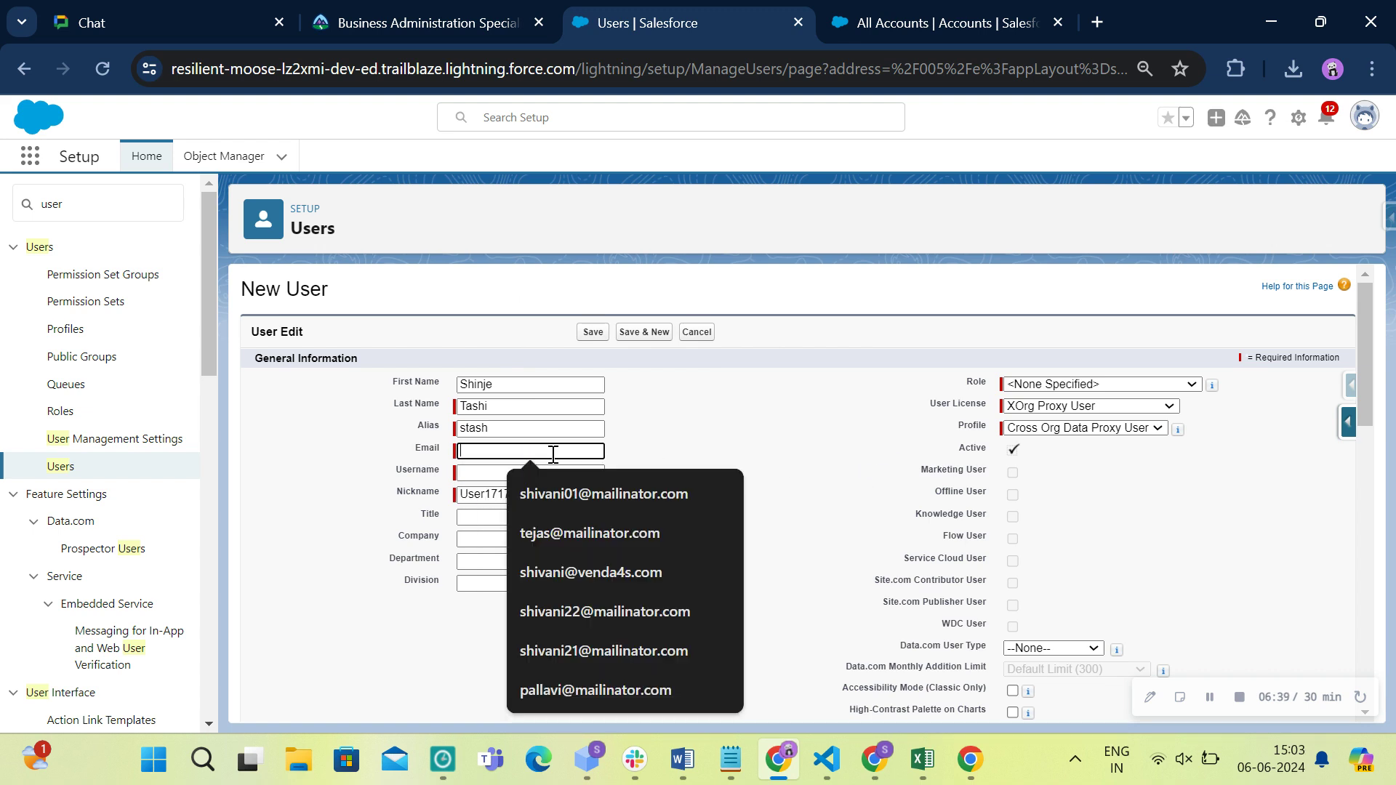
pyautogui.hotkey('ctrl', 'v')
pyautogui.click(711, 445)
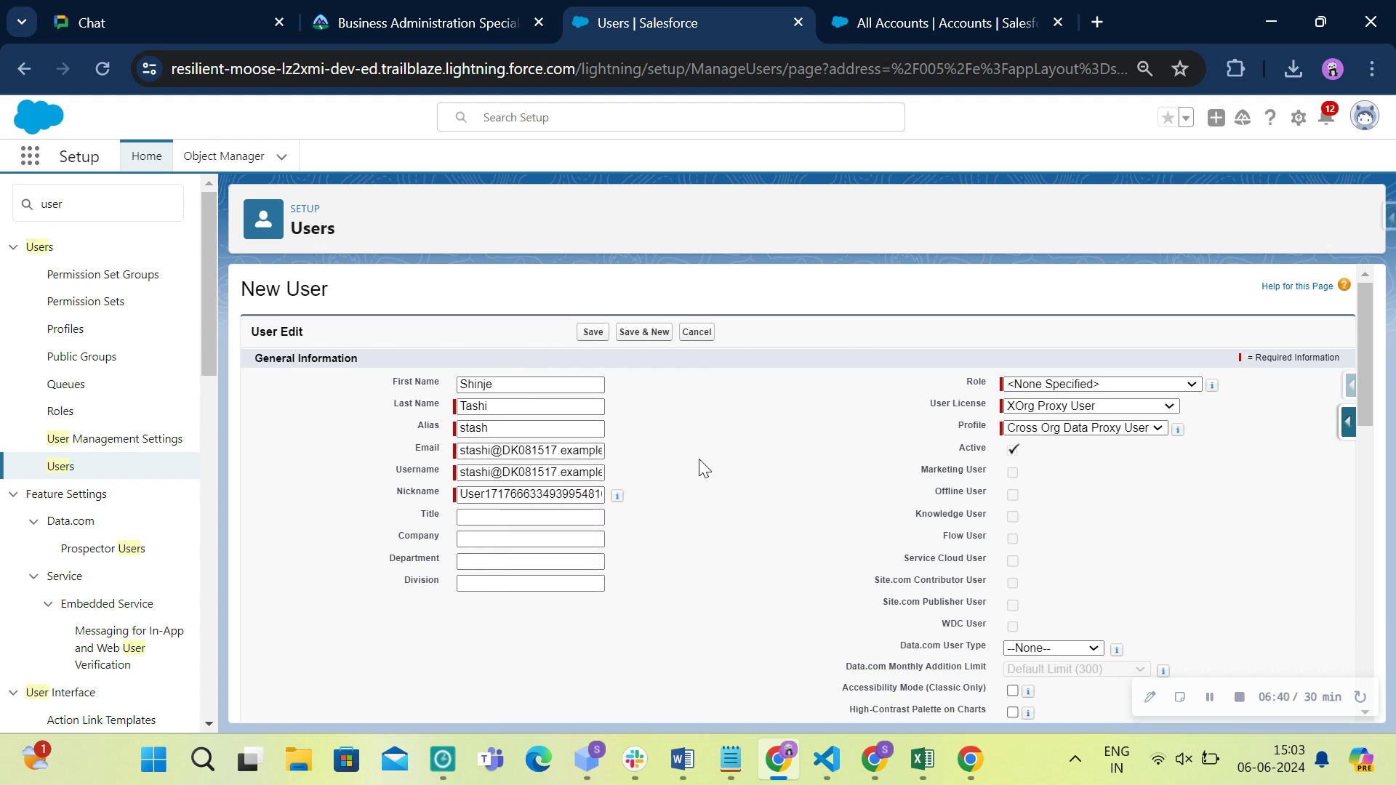
# Copy the fifth user's title, Sales Data Quality Specialist, from the superbadge instructions into the Title field.
pyautogui.click(529, 9)
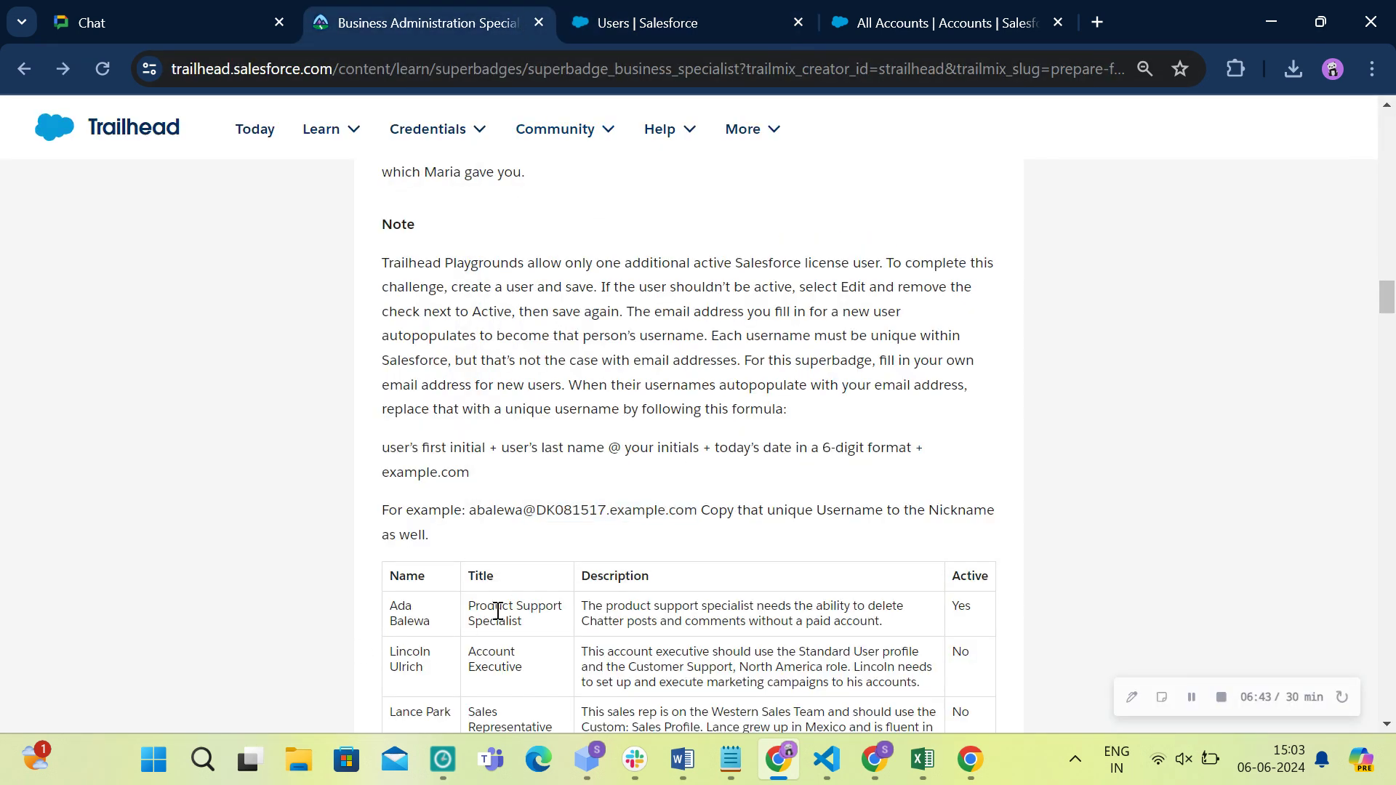
pyautogui.scroll(-3, 703, 554)
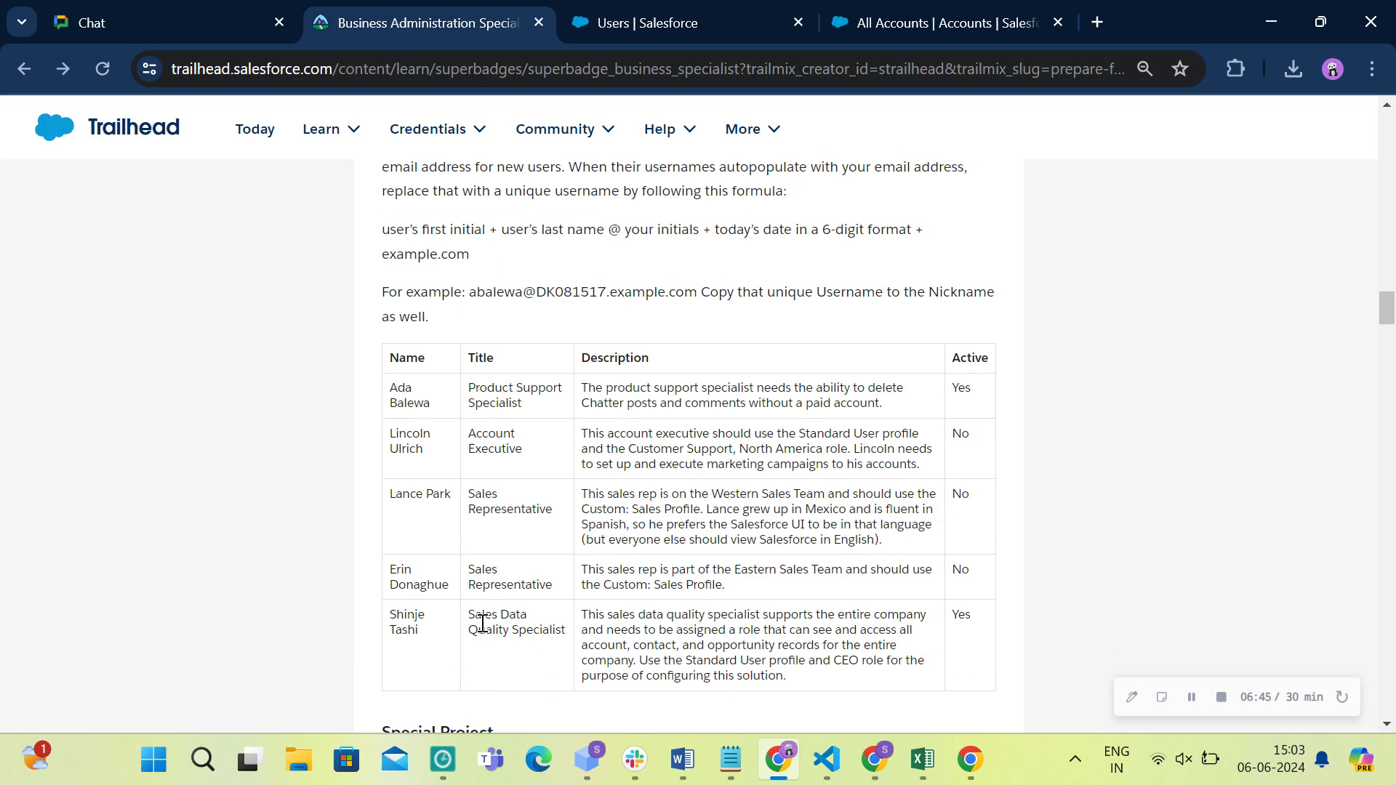
pyautogui.moveTo(465, 623); pyautogui.dragTo(548, 632)
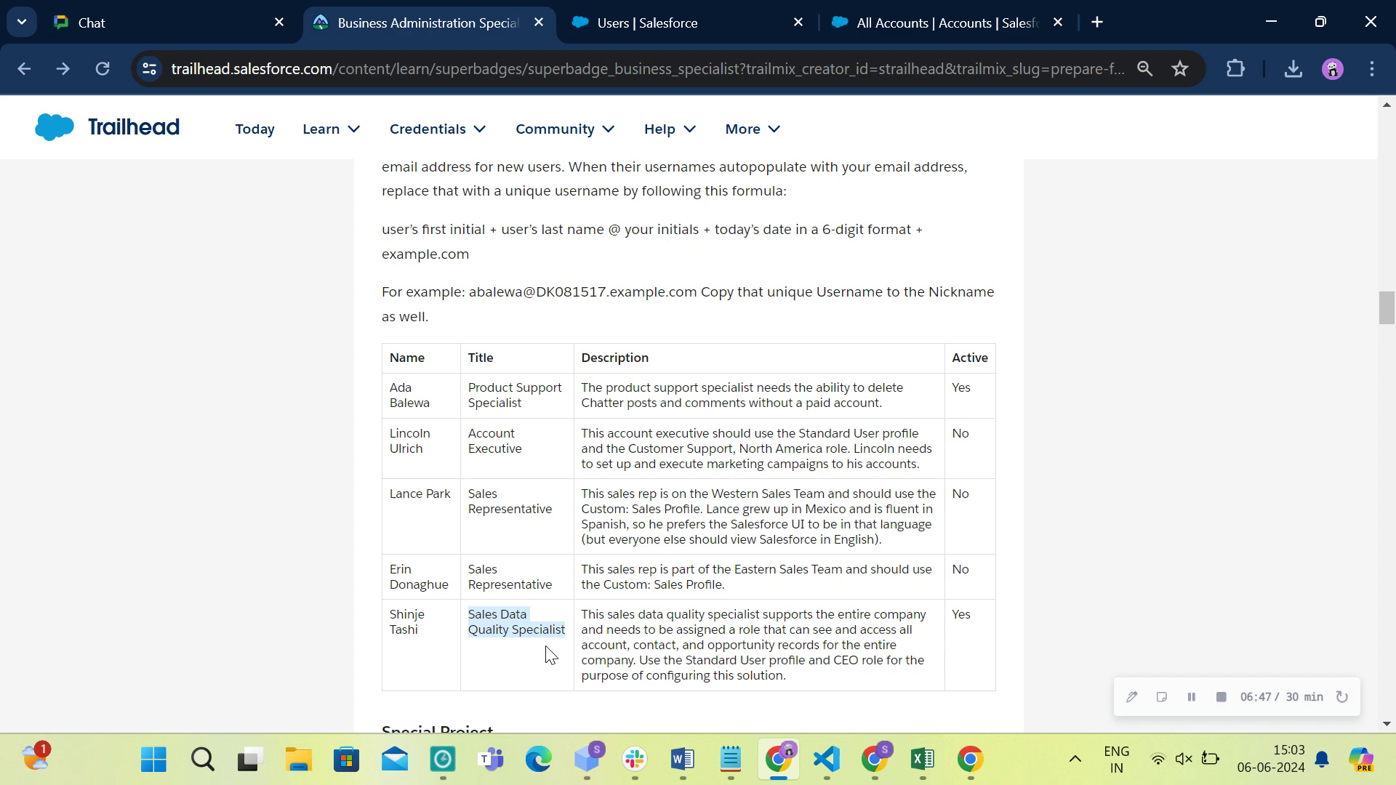
pyautogui.click(626, 5)
pyautogui.click(485, 519)
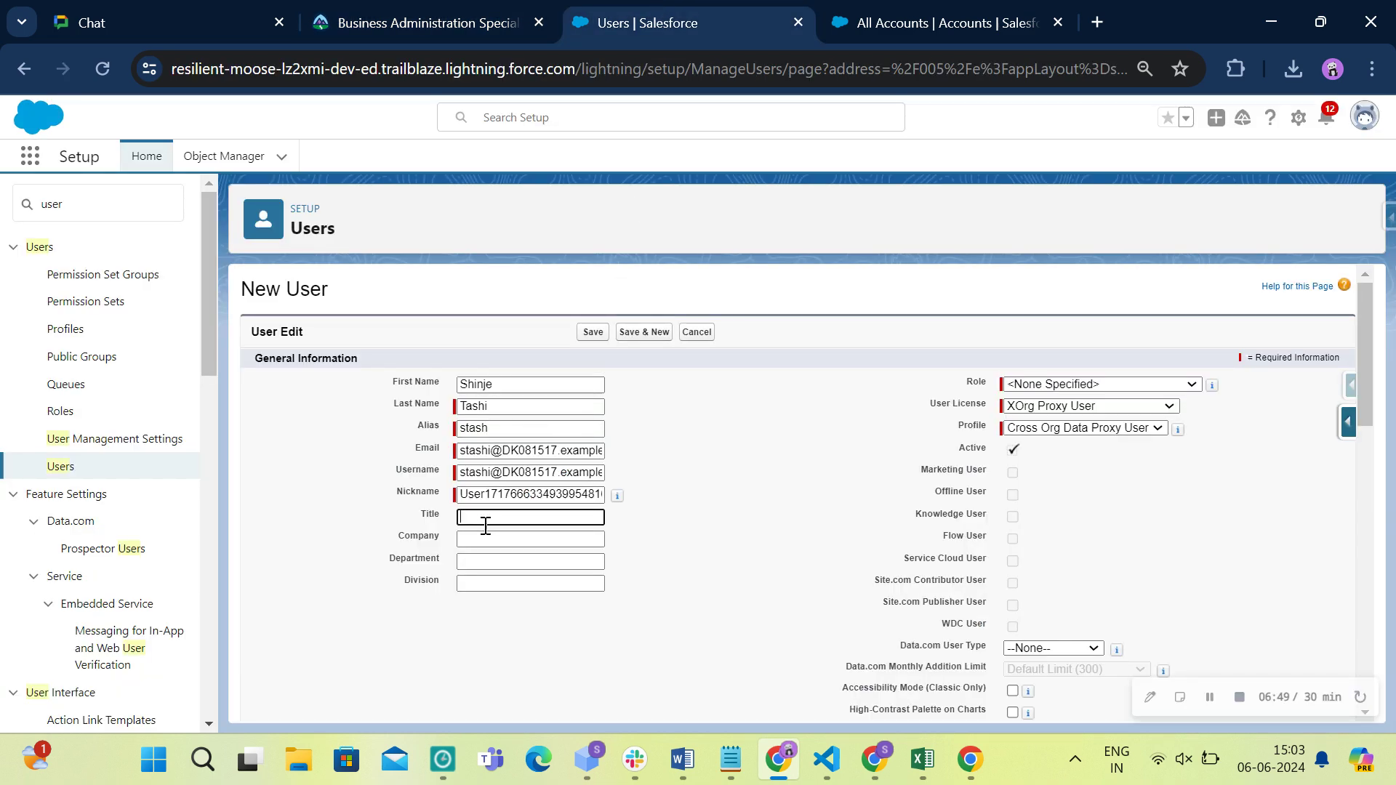
pyautogui.hotkey('ctrl', 'v')
pyautogui.click(890, 430)
# Replace DK with bs in the fifth user's Username and save the new user.
pyautogui.click(518, 14)
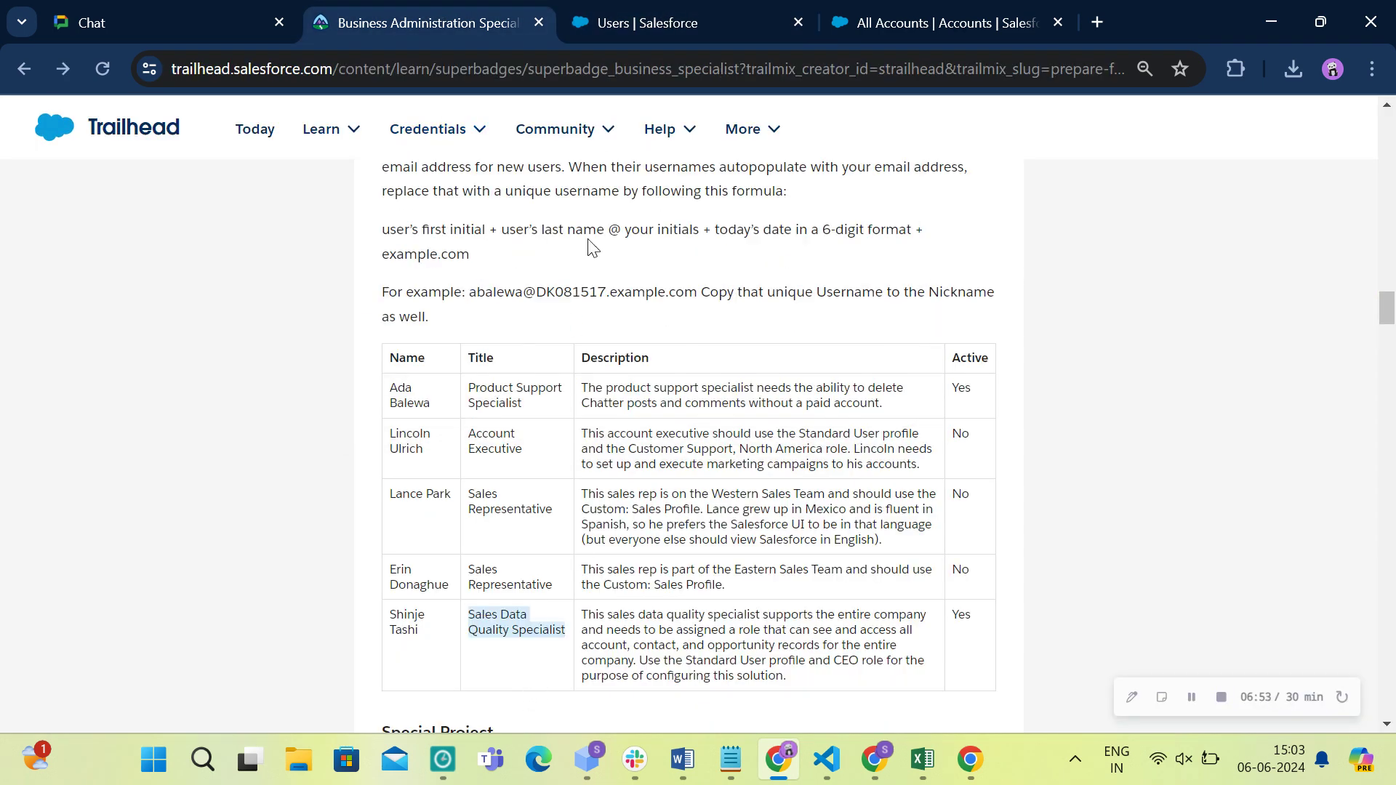
pyautogui.click(647, 22)
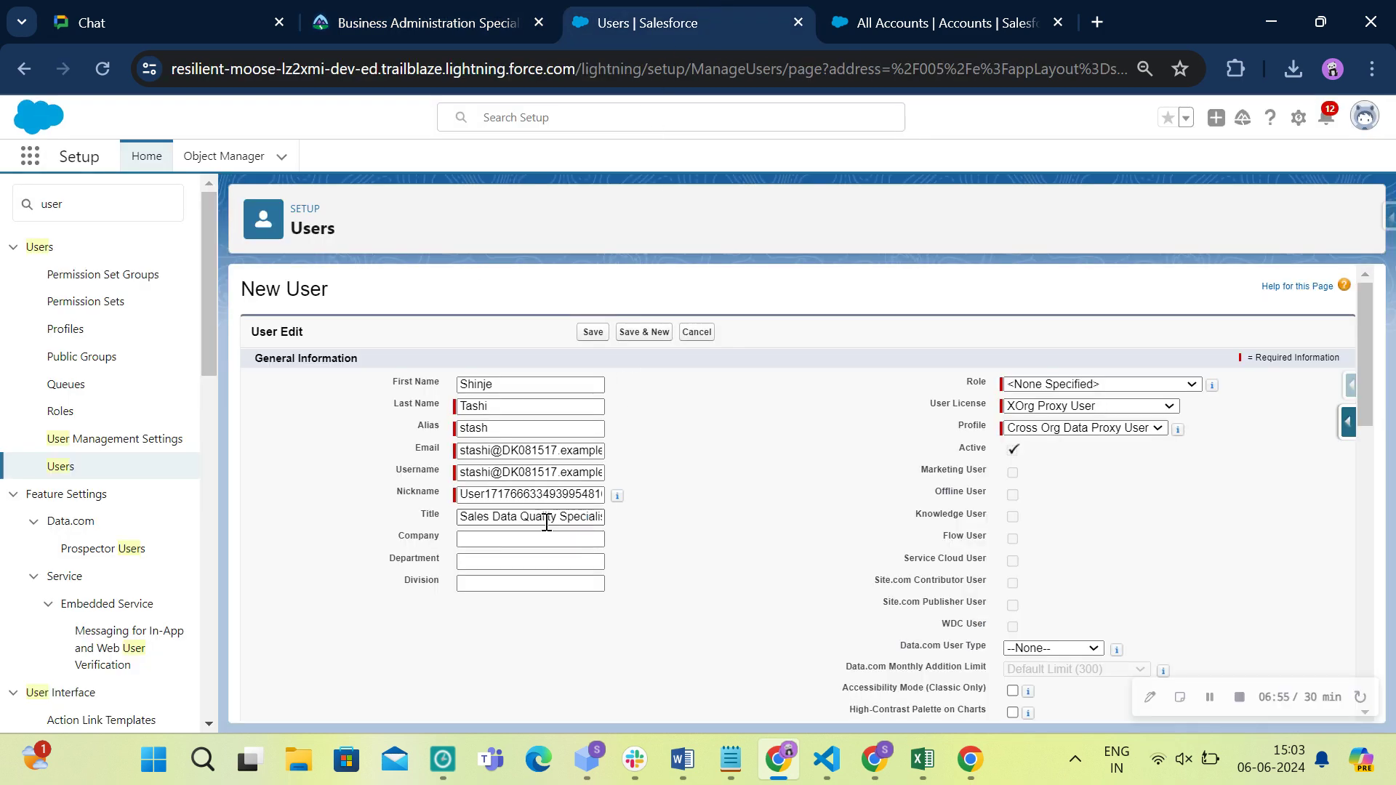
pyautogui.click(593, 333)
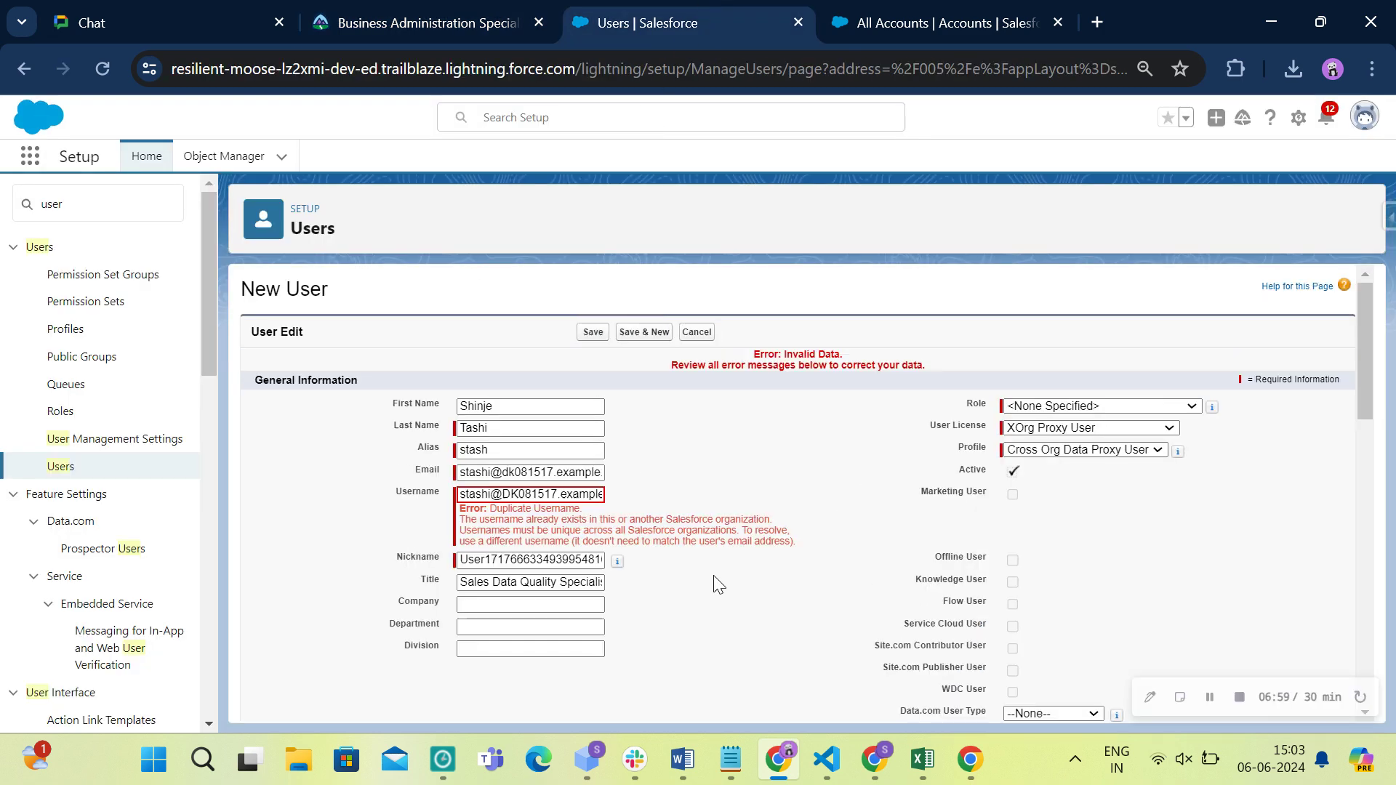
pyautogui.moveTo(521, 490); pyautogui.dragTo(501, 490)
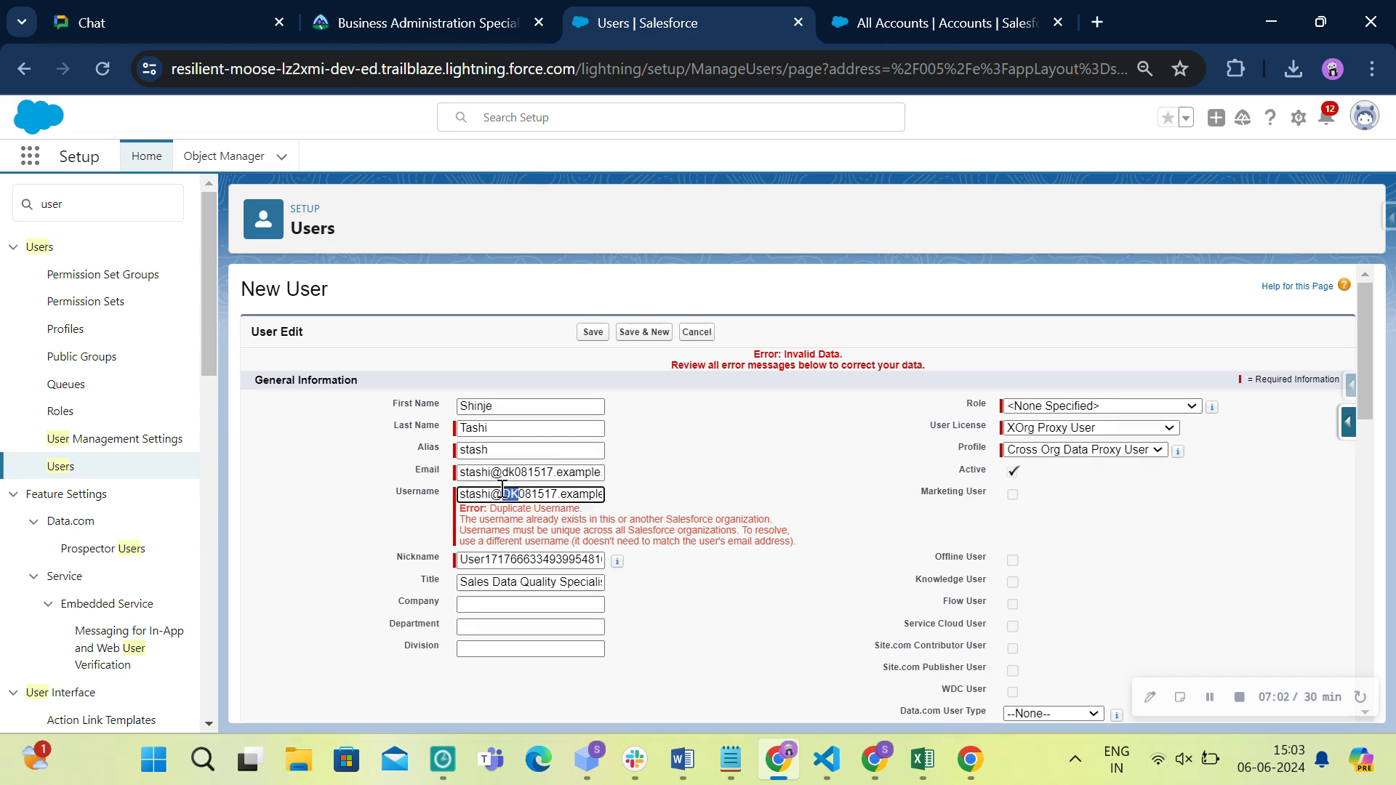
pyautogui.write('bs')
pyautogui.click(594, 331)
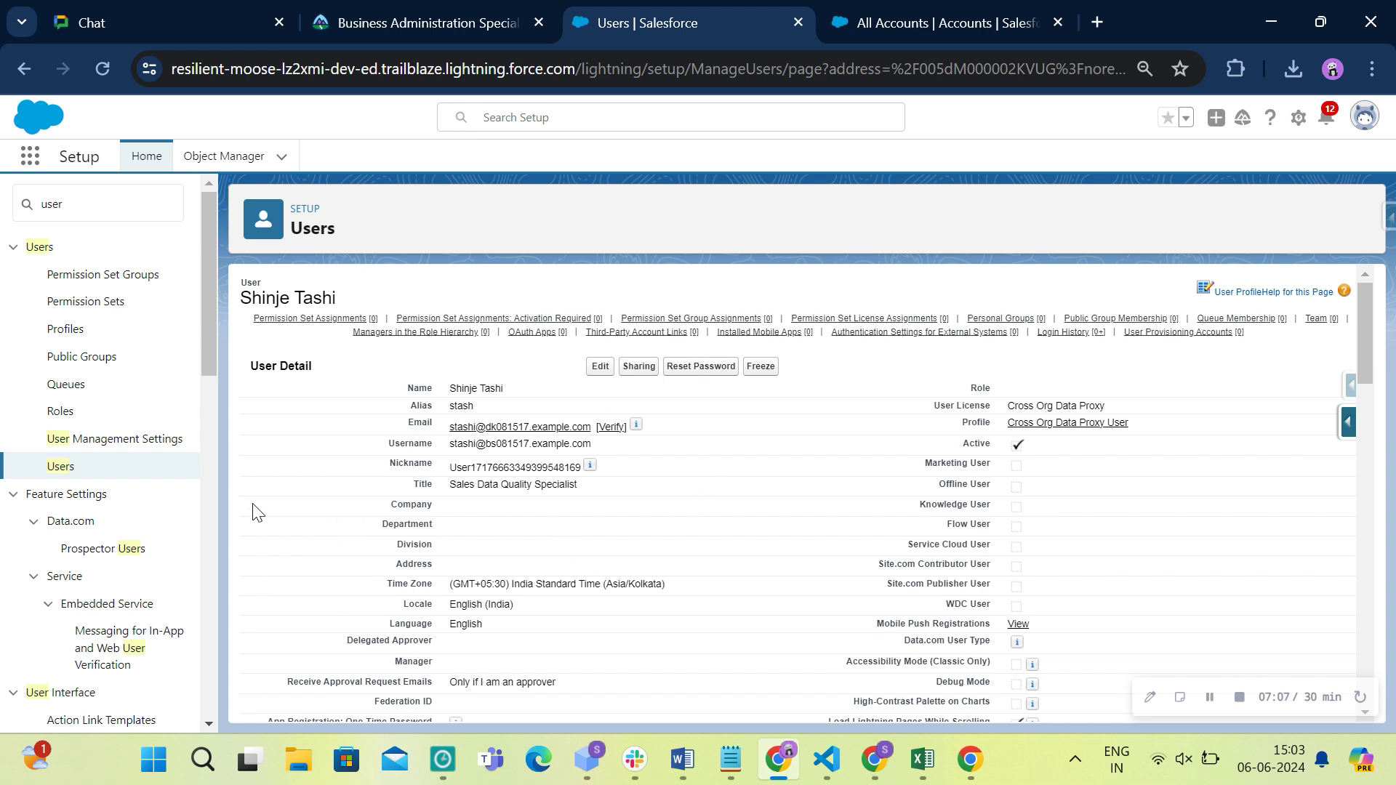
# Return to the full user list and check the Active column of the instructions' user table.
pyautogui.click(86, 469)
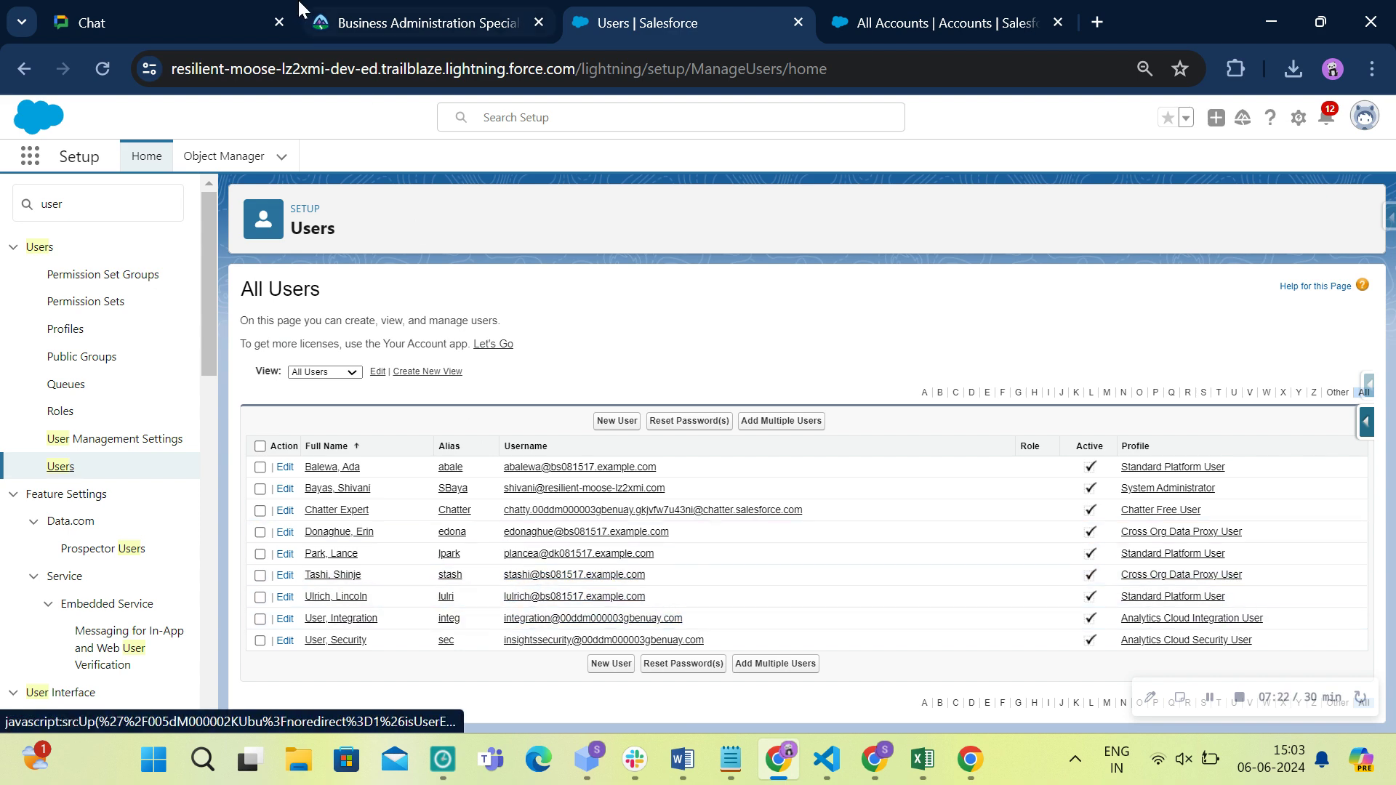
pyautogui.click(427, 23)
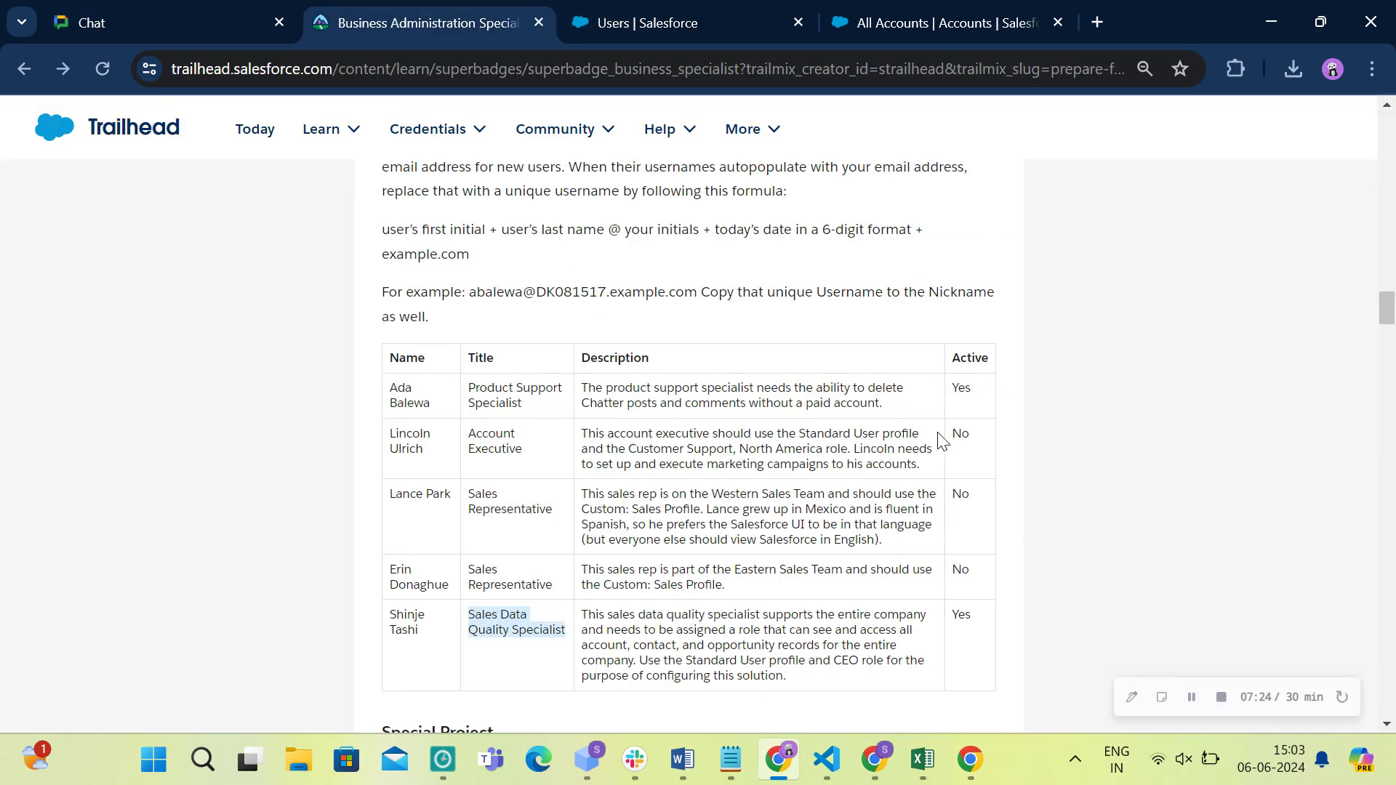
pyautogui.moveTo(943, 440); pyautogui.dragTo(967, 573)
pyautogui.click(969, 572)
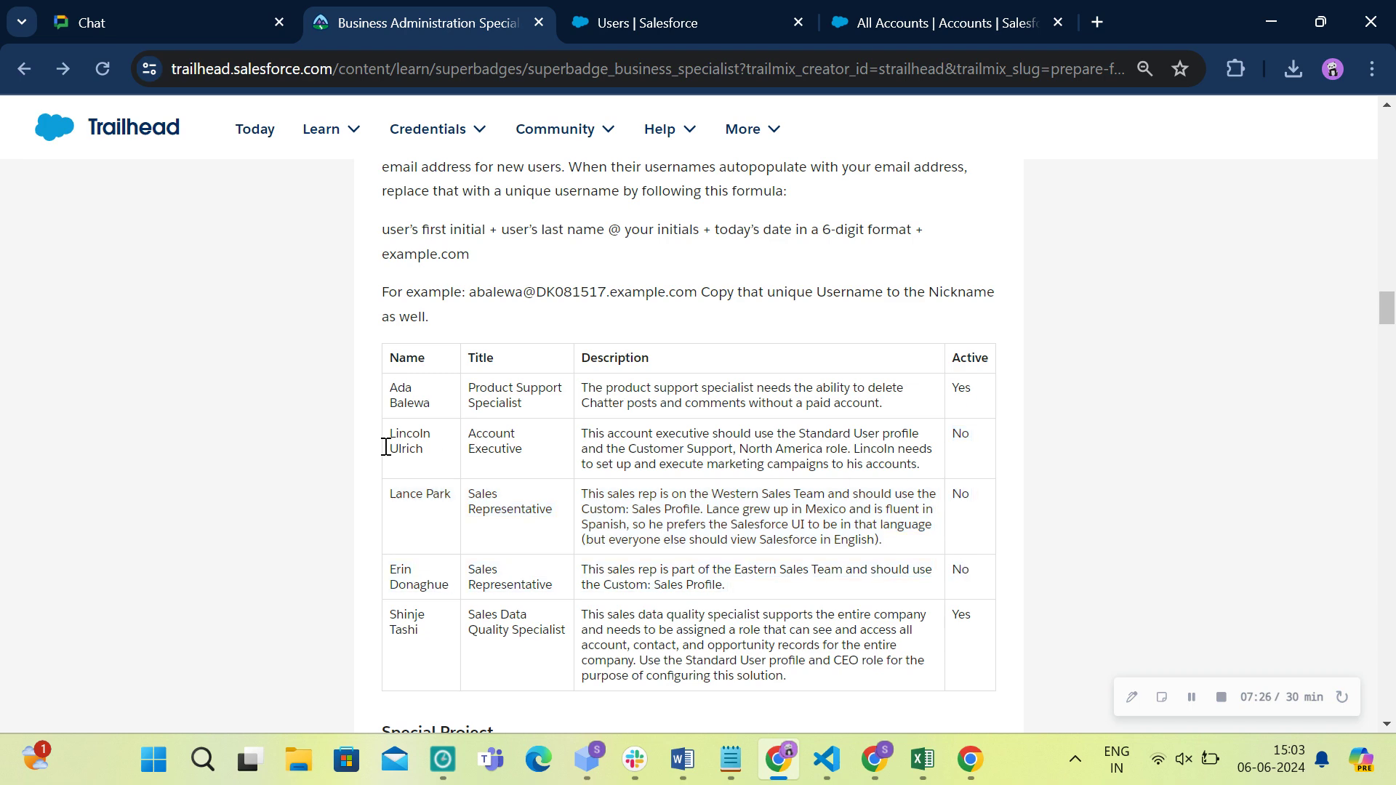
pyautogui.moveTo(382, 440); pyautogui.dragTo(431, 454)
pyautogui.click(425, 459)
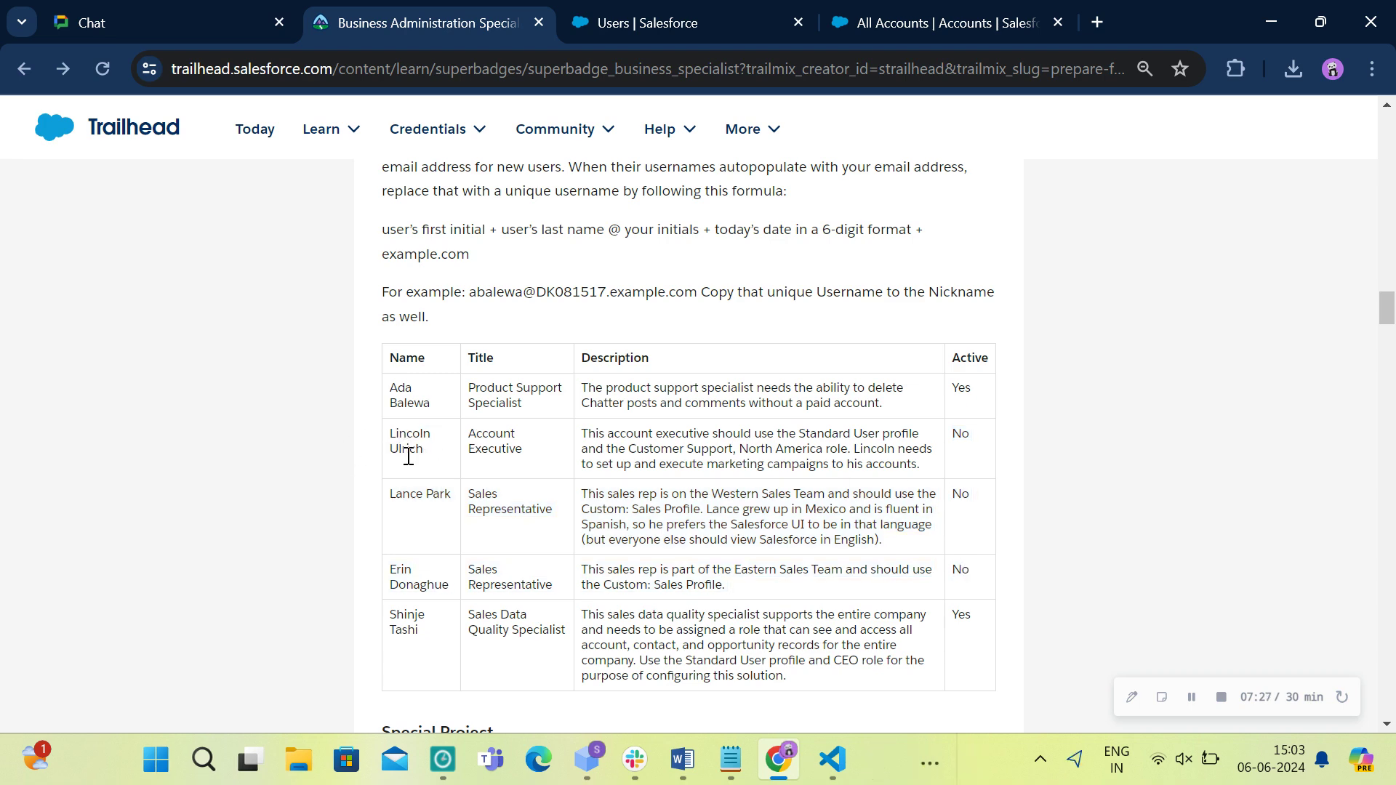
pyautogui.click(660, 38)
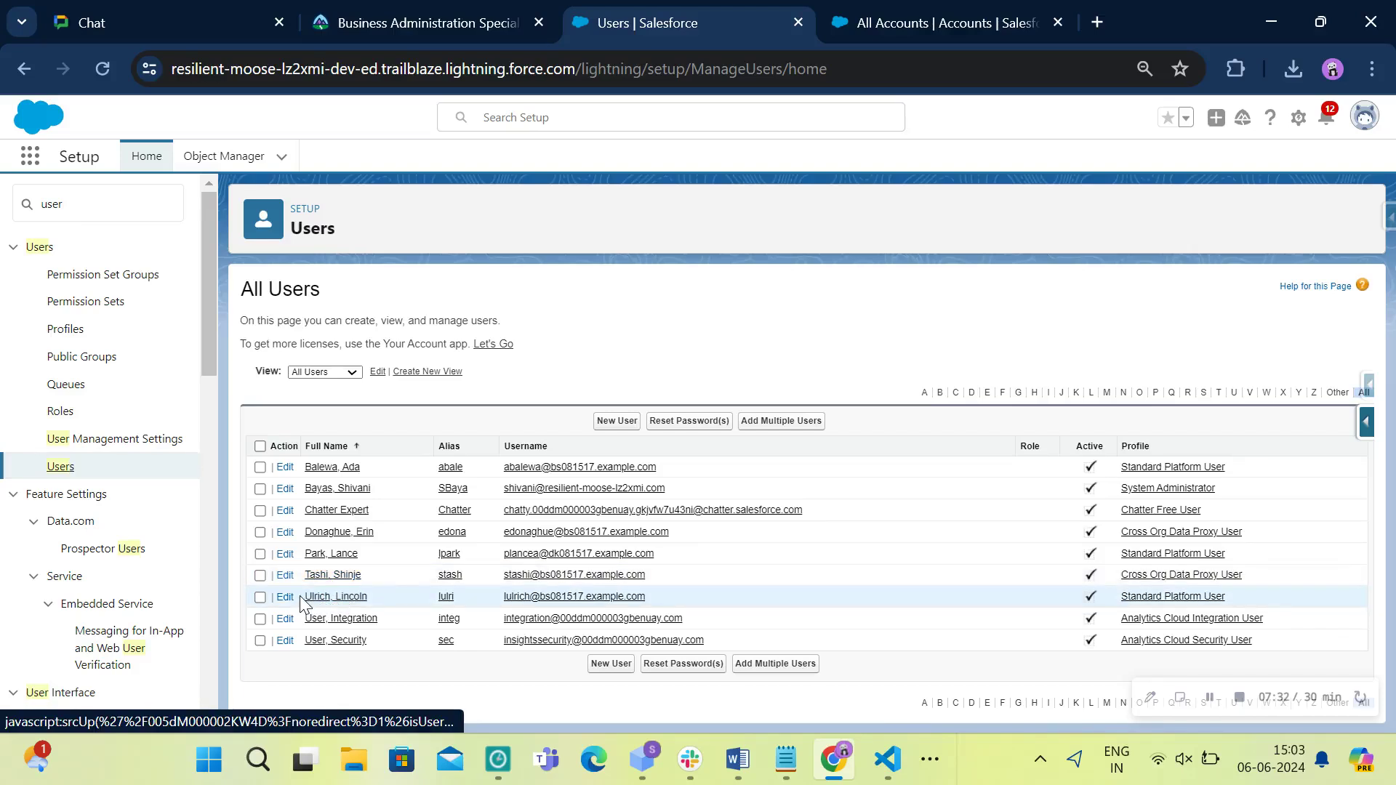
# Deactivate the second listed user, the Account Executive, accept the deactivation notice and save the record.
pyautogui.click(260, 596)
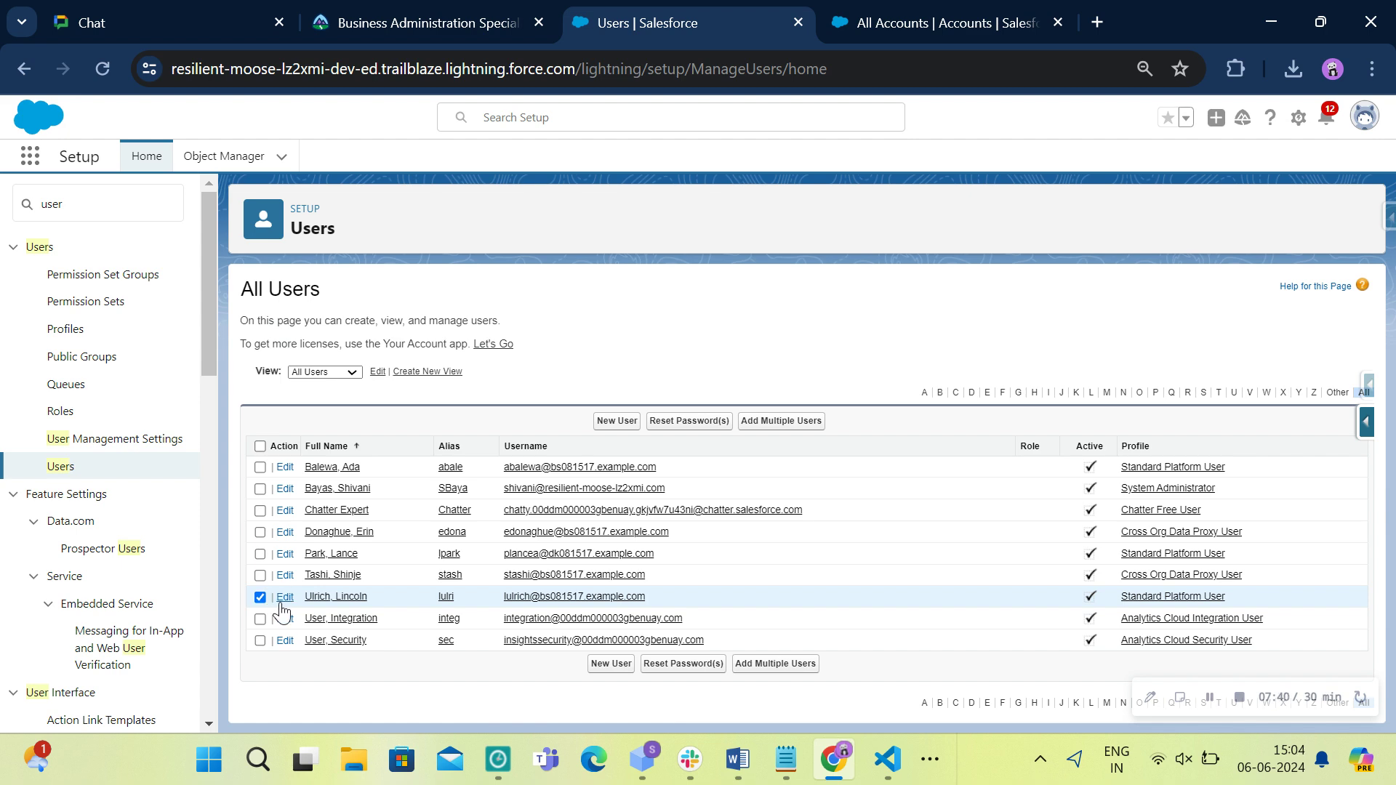
pyautogui.click(286, 597)
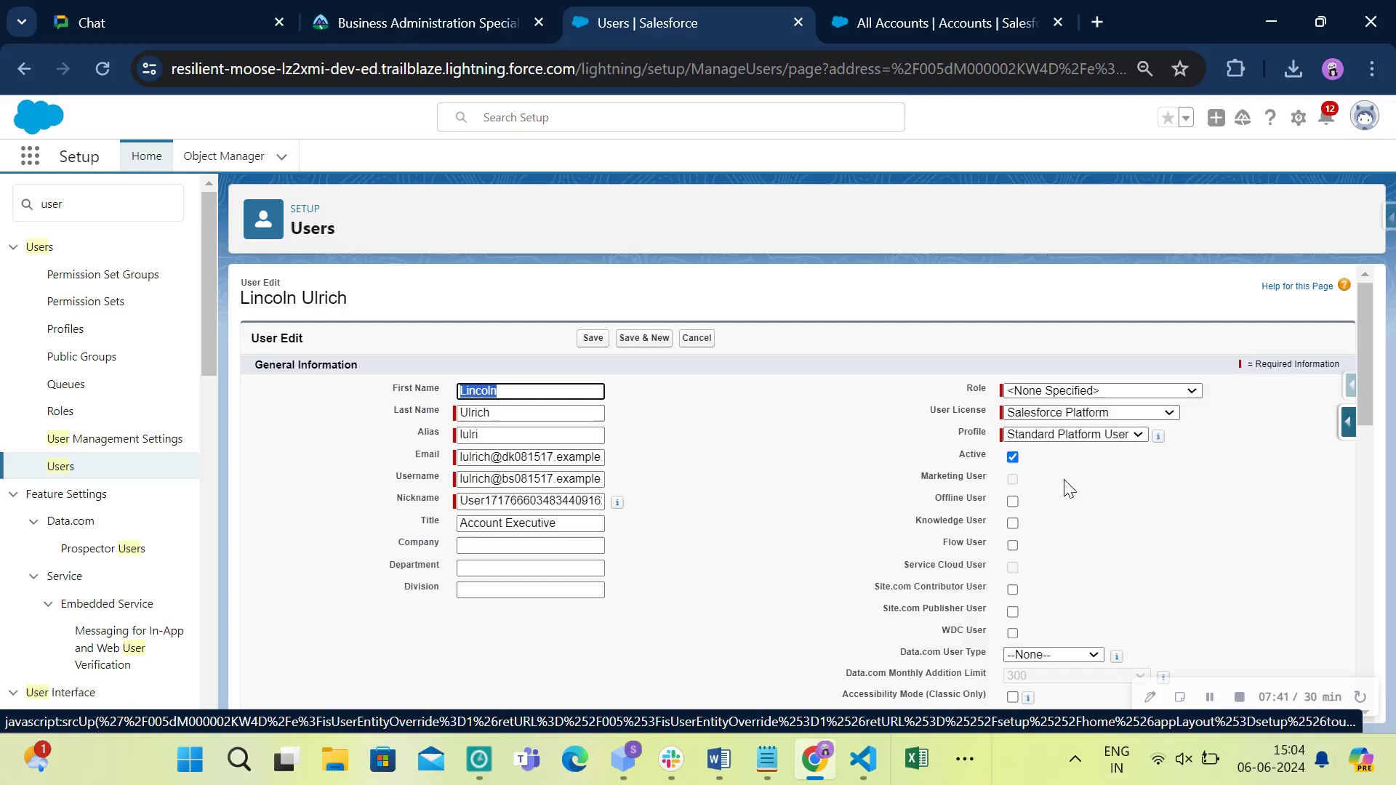
pyautogui.click(1024, 457)
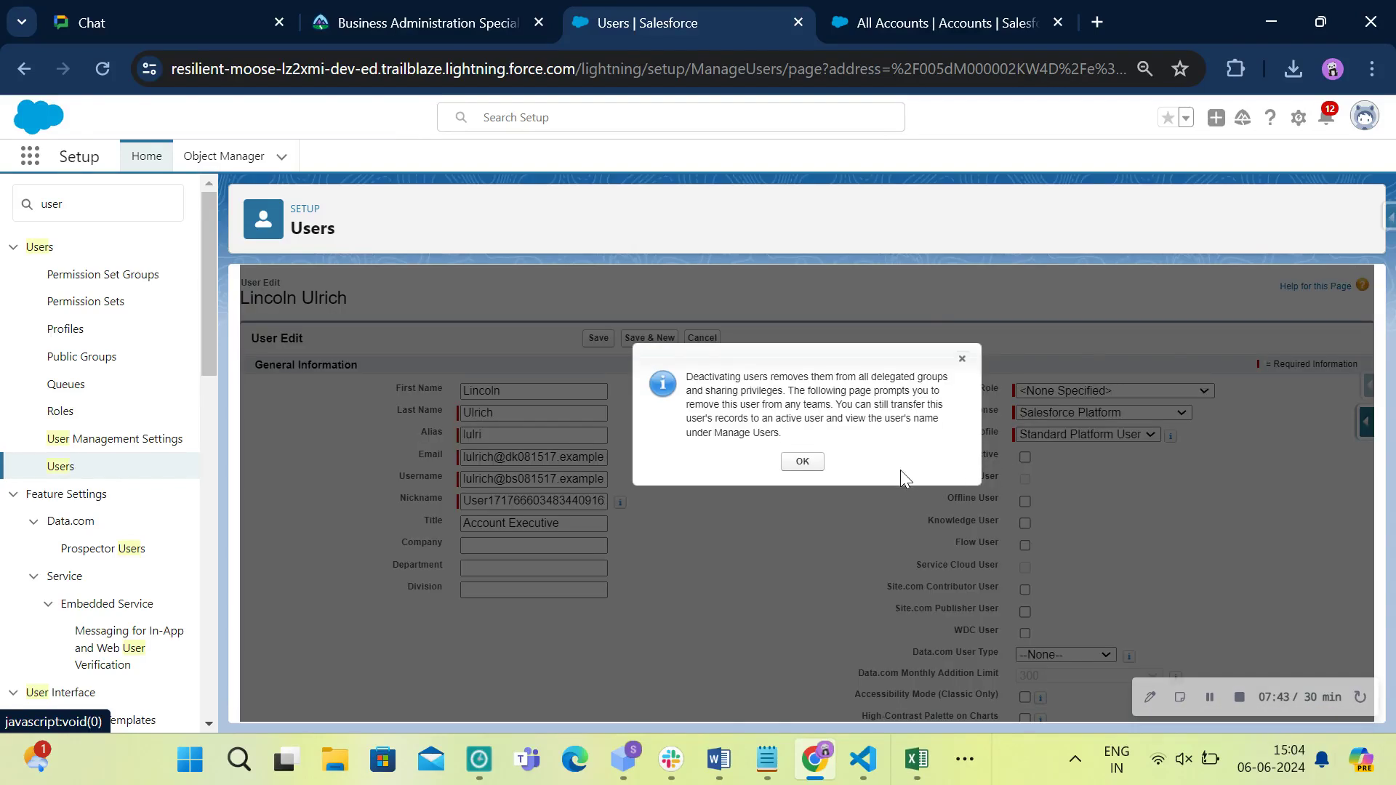
pyautogui.click(803, 463)
pyautogui.click(598, 339)
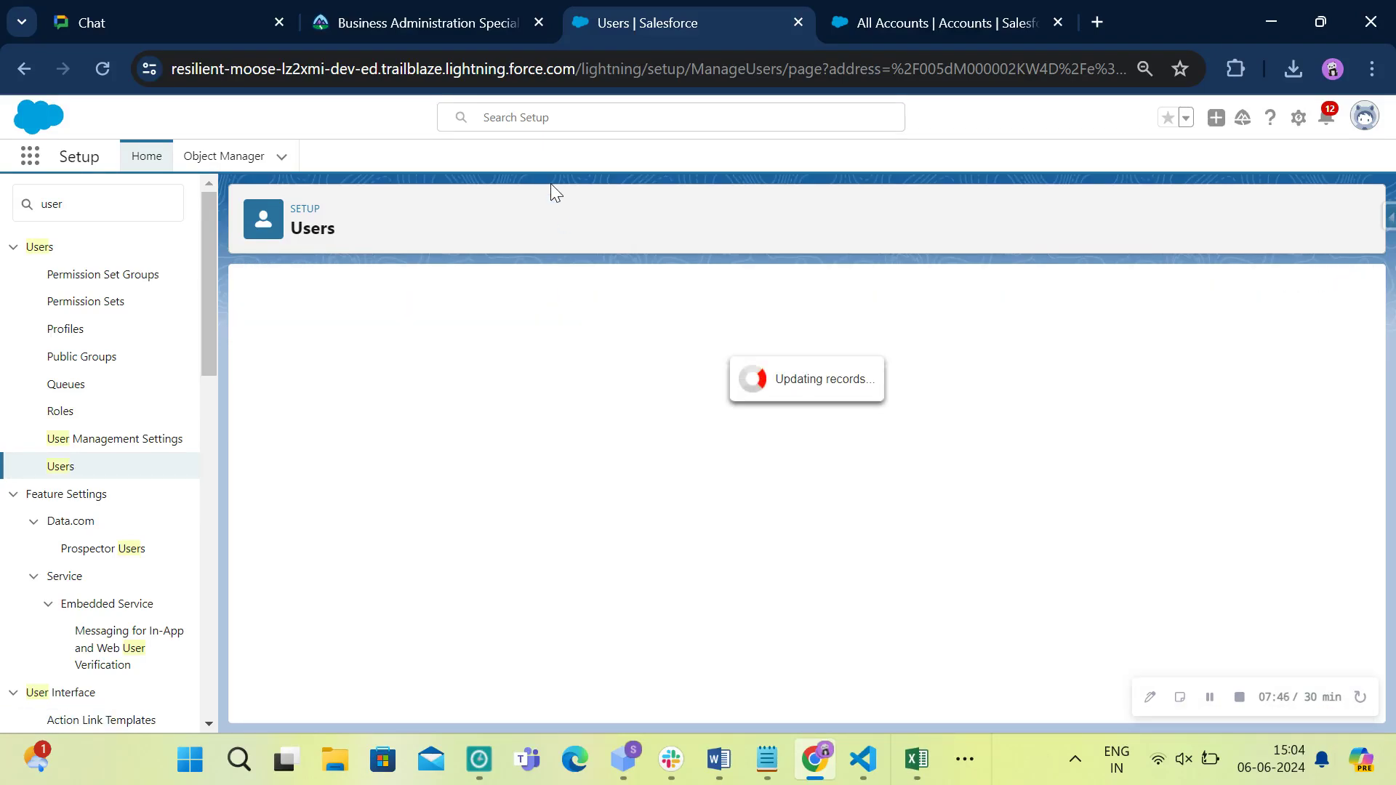
# Deactivate the third listed user, the Western Sales Team representative, and save the record.
pyautogui.click(446, 13)
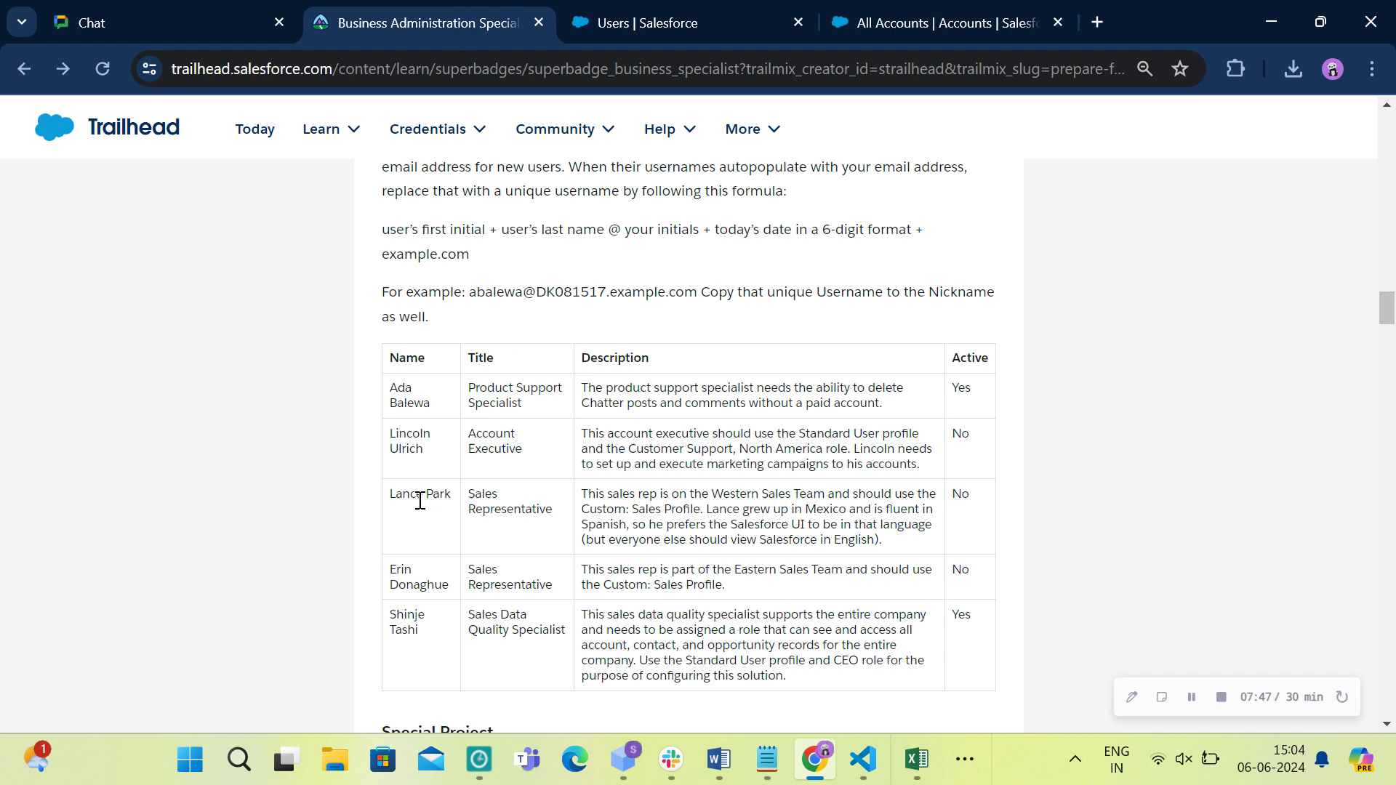
pyautogui.click(679, 16)
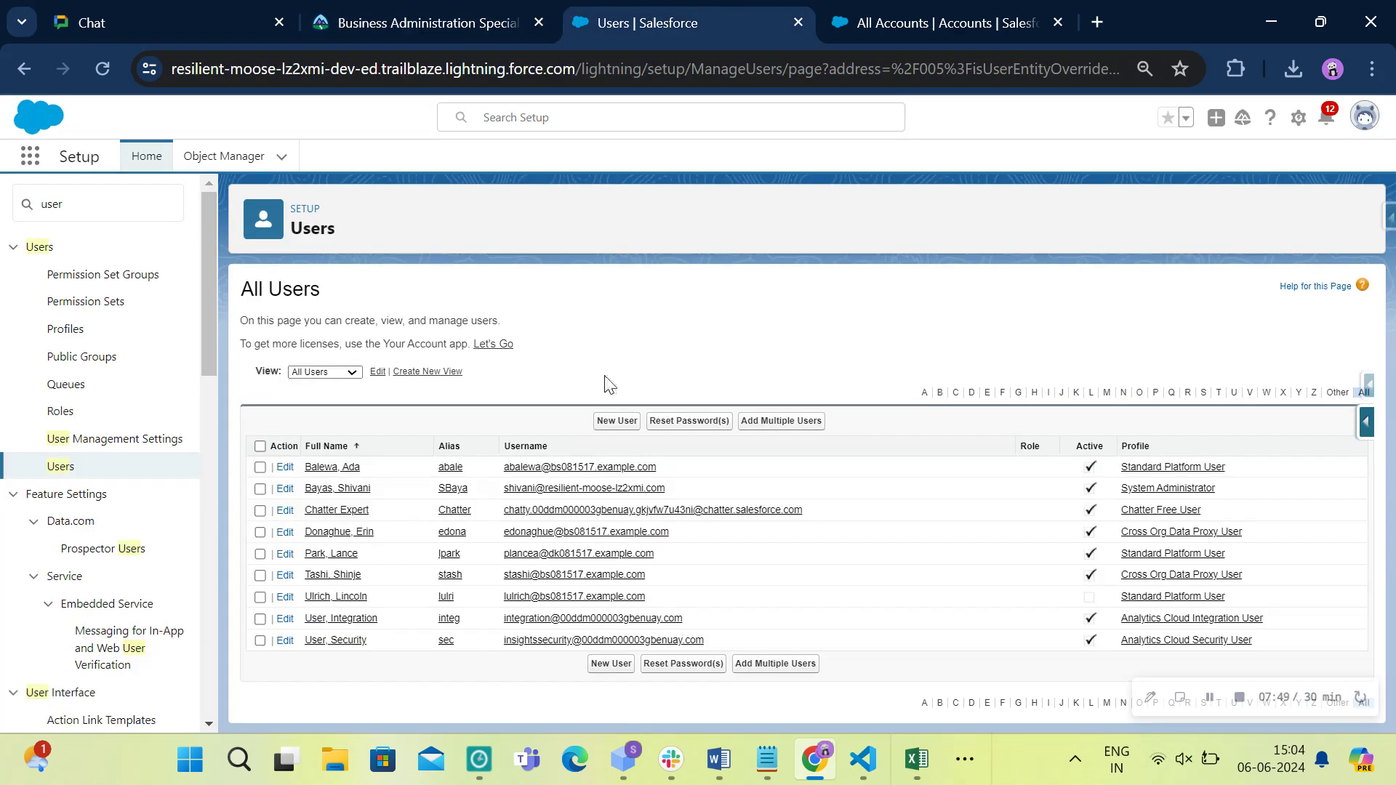
pyautogui.click(285, 554)
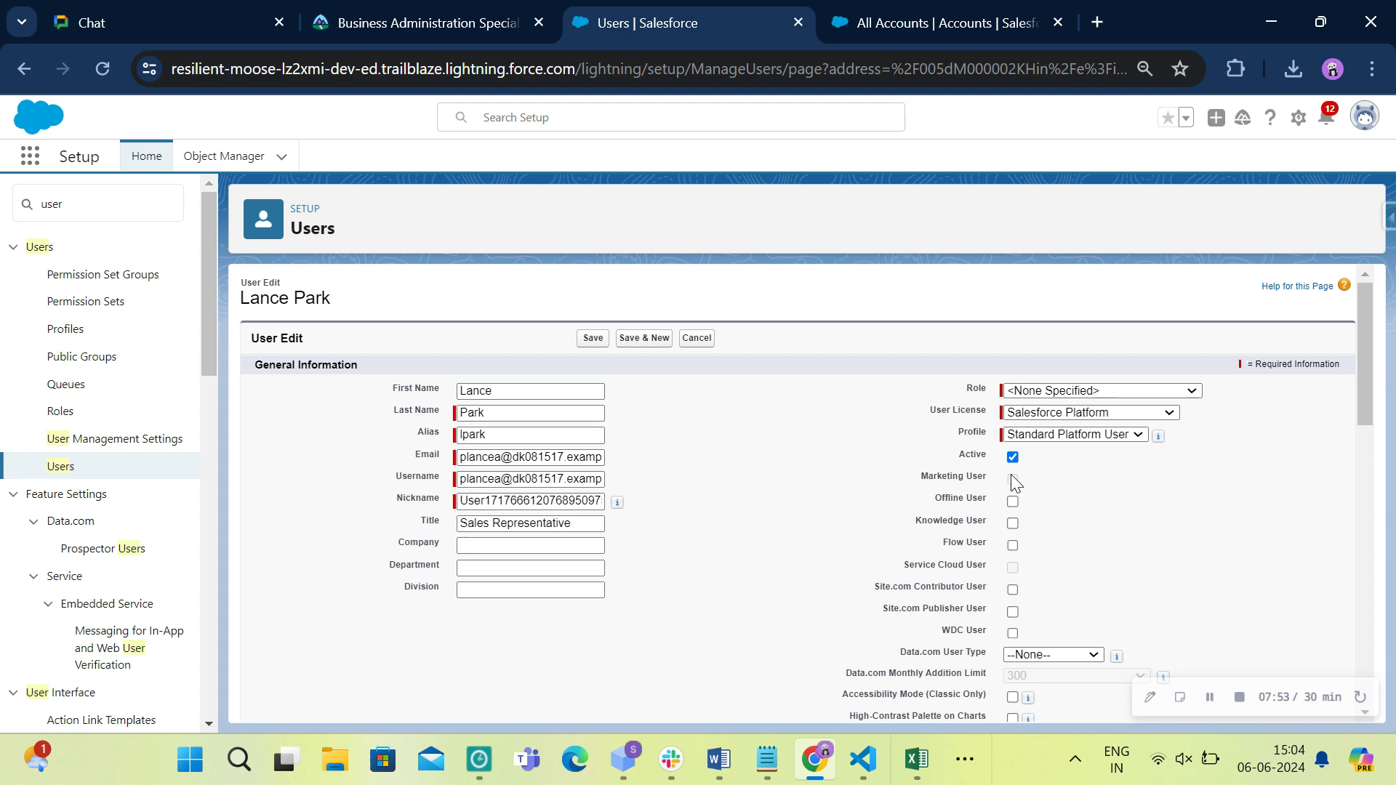
pyautogui.click(1013, 458)
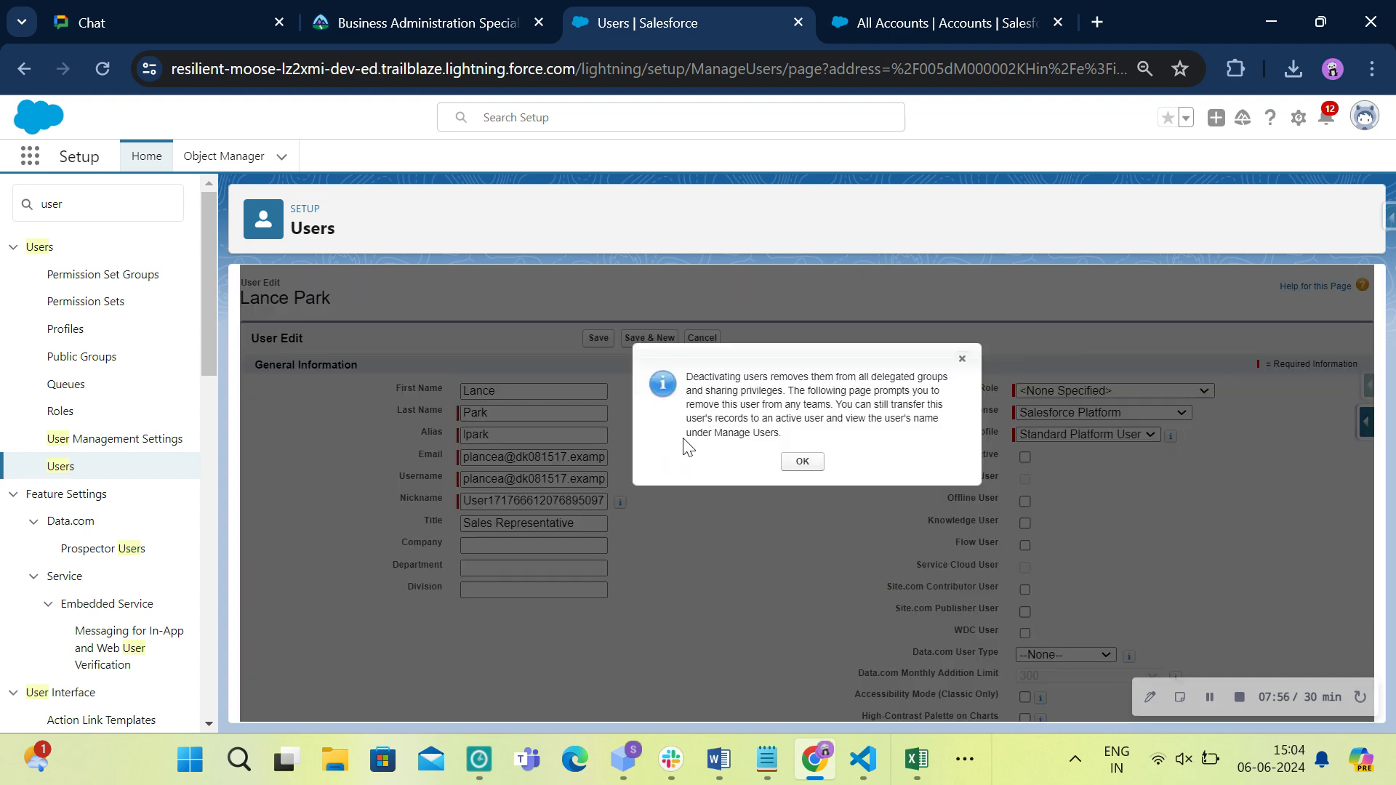
pyautogui.click(802, 461)
pyautogui.click(597, 338)
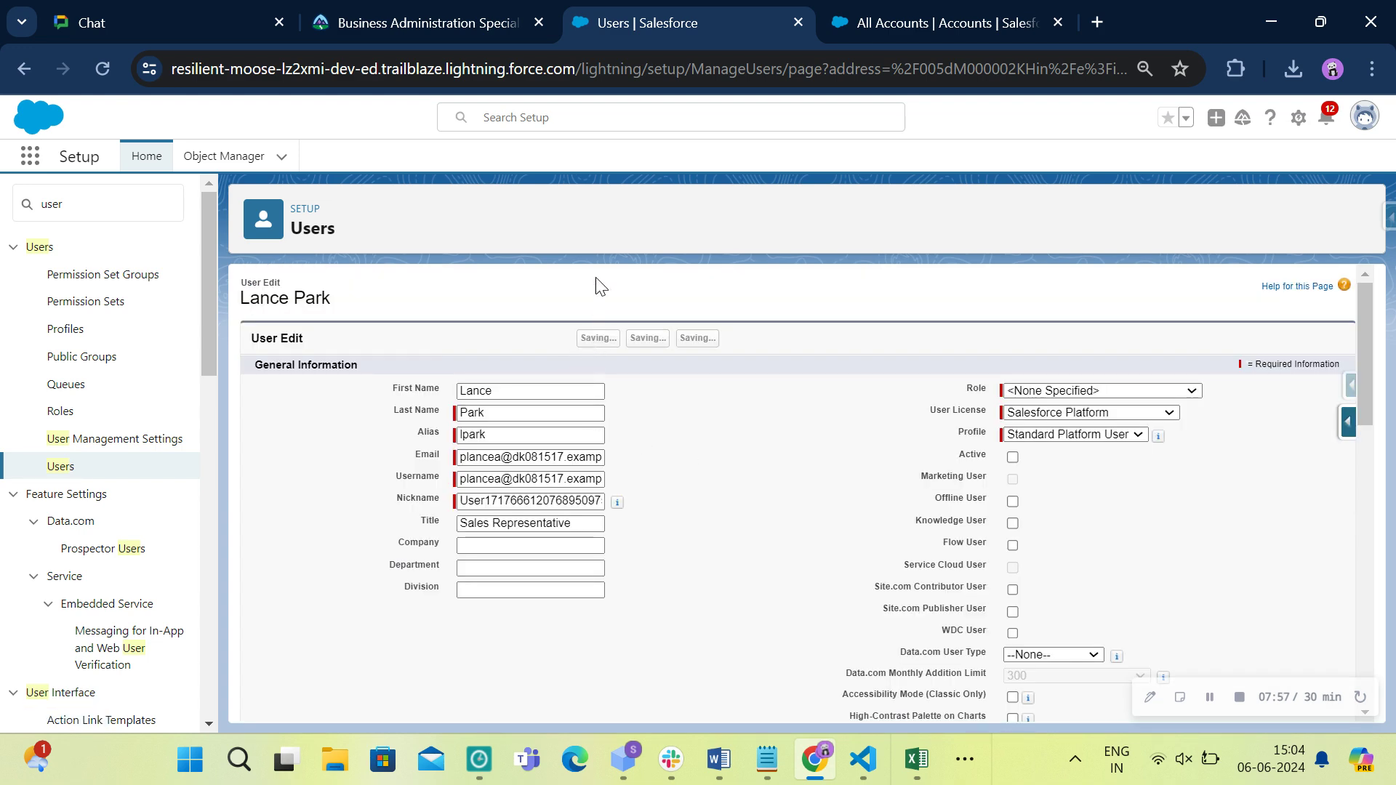
# Deactivate the fourth listed user, the Eastern Sales Team representative, and save the record.
pyautogui.click(502, 9)
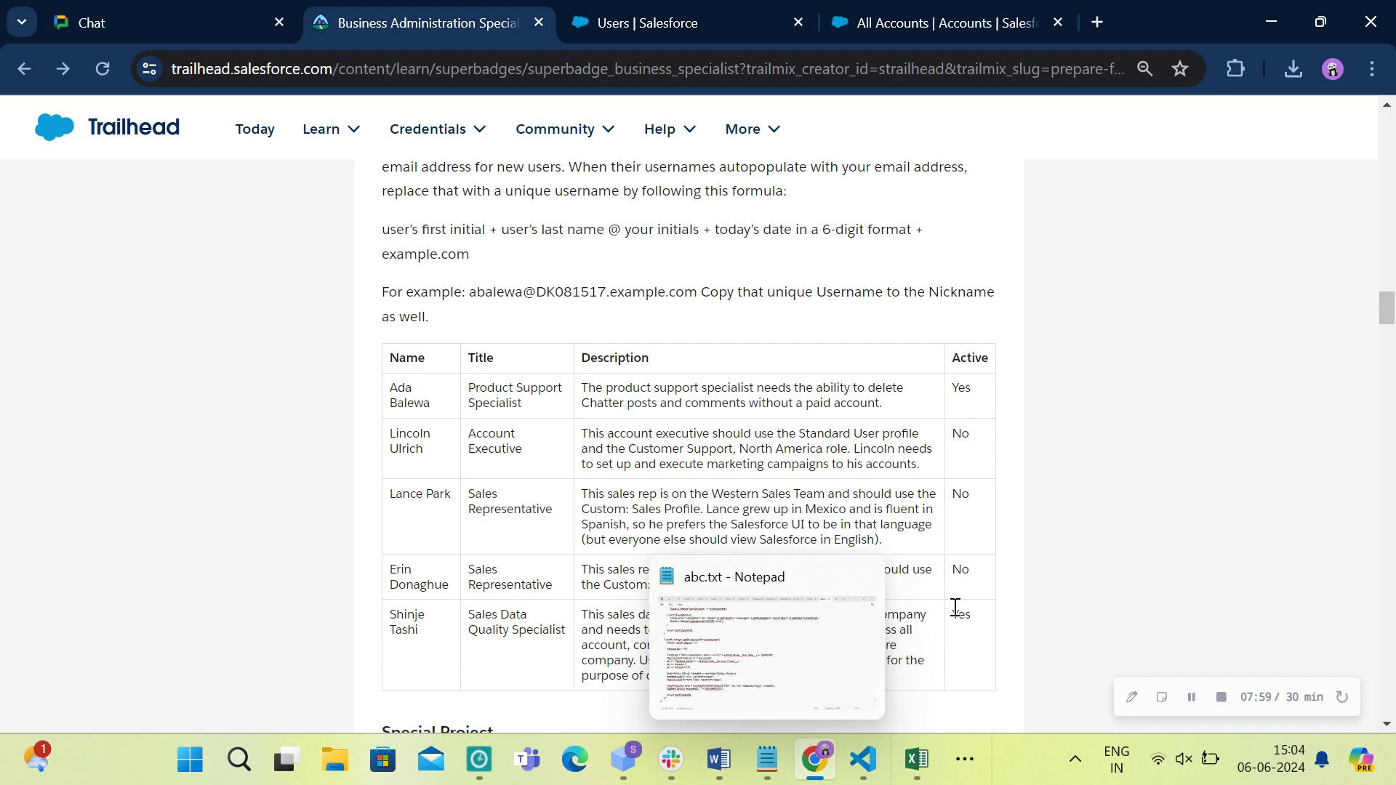
pyautogui.click(698, 9)
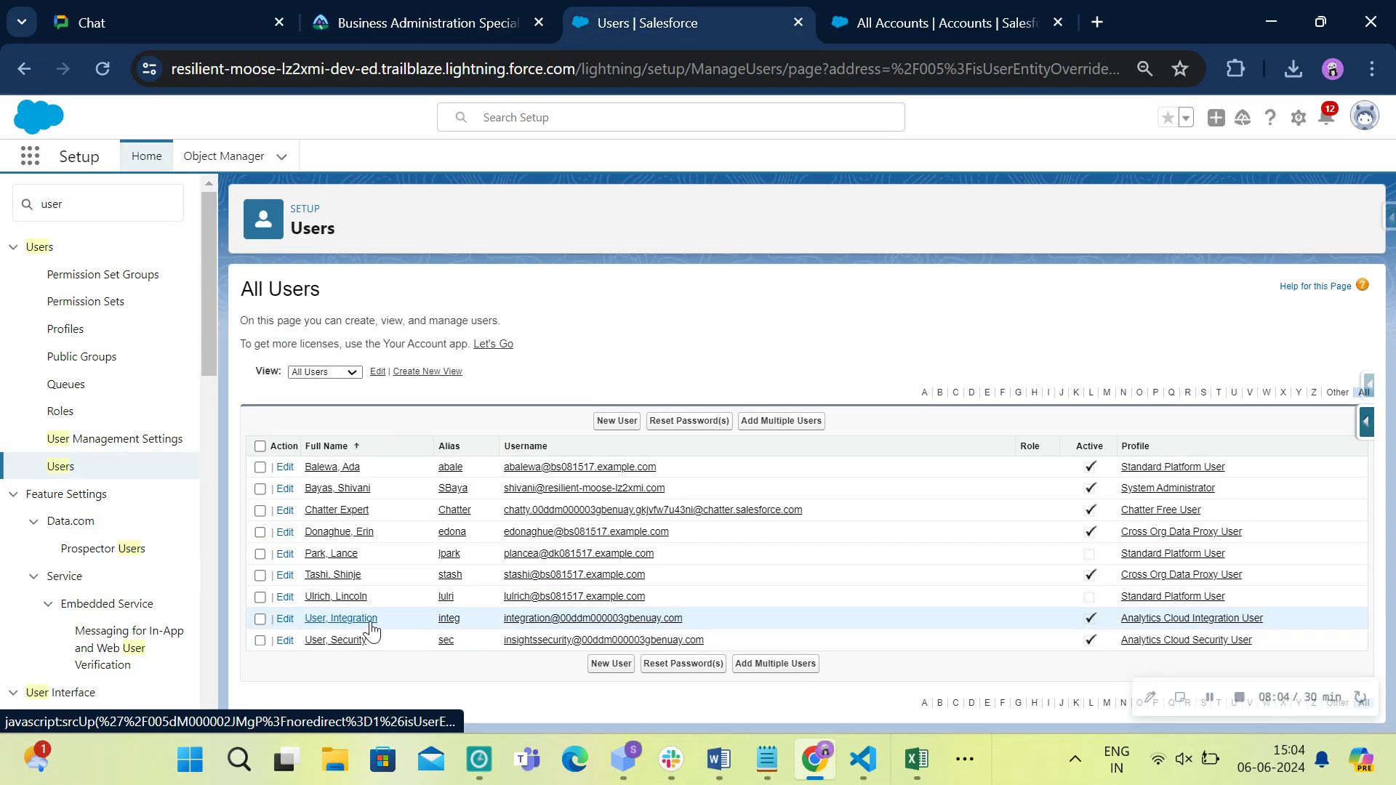
pyautogui.click(285, 533)
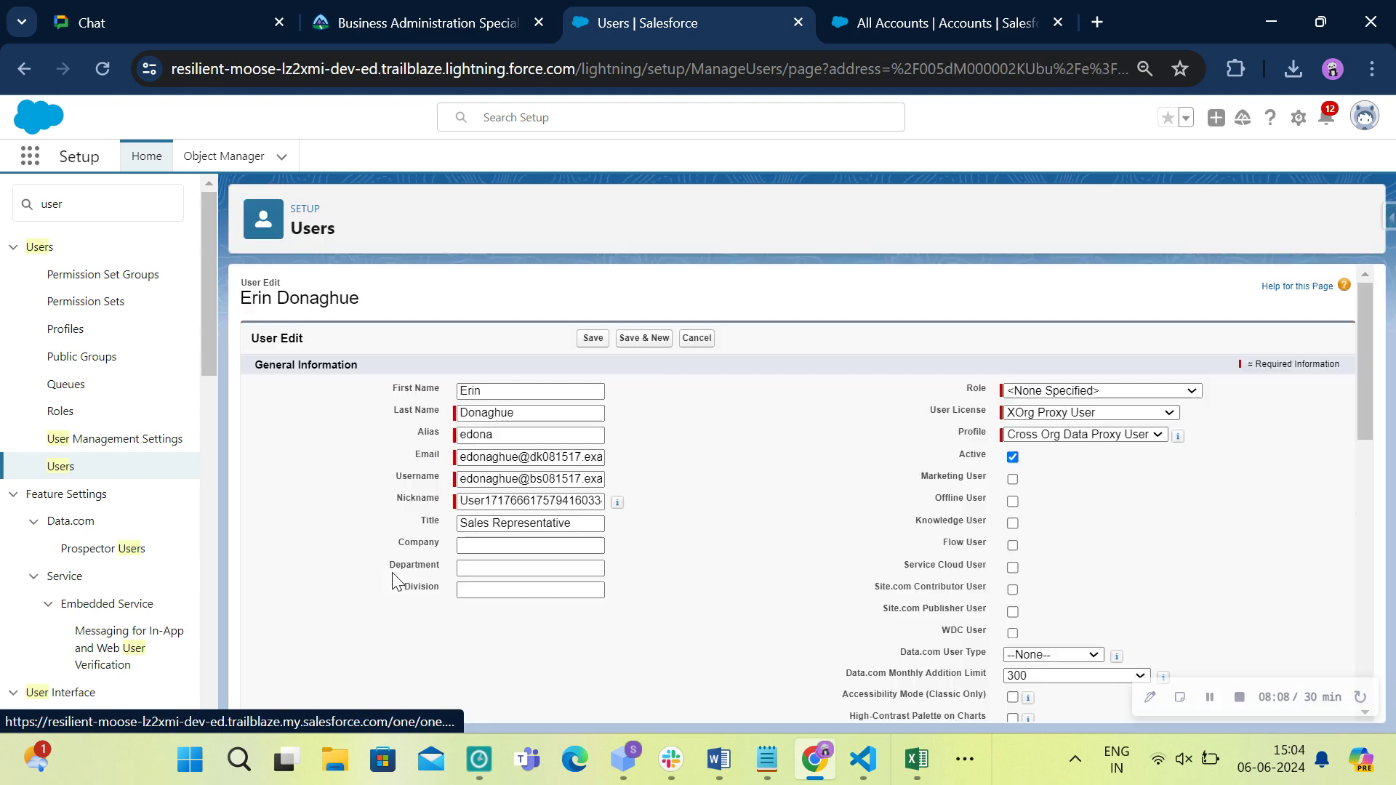
pyautogui.click(1011, 459)
pyautogui.click(802, 462)
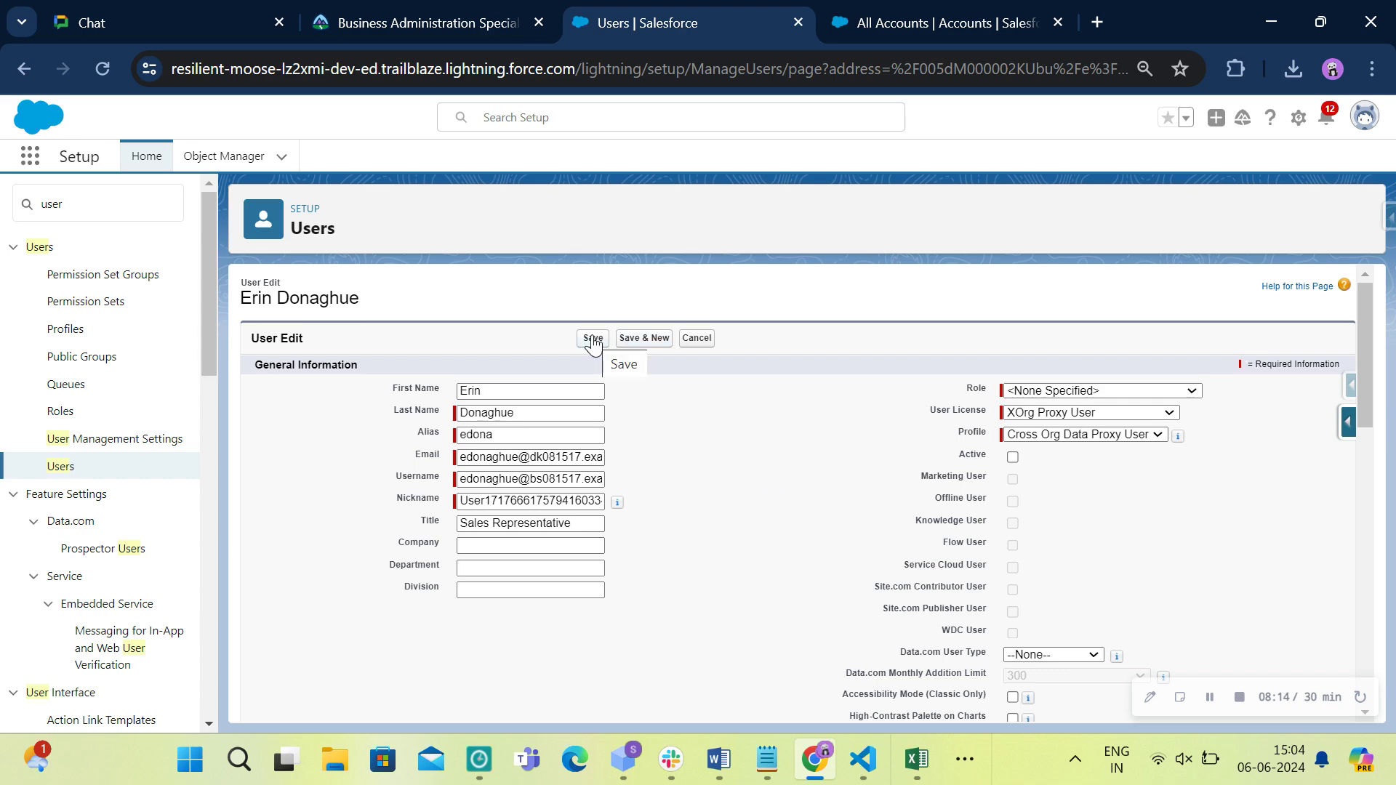
pyautogui.click(593, 339)
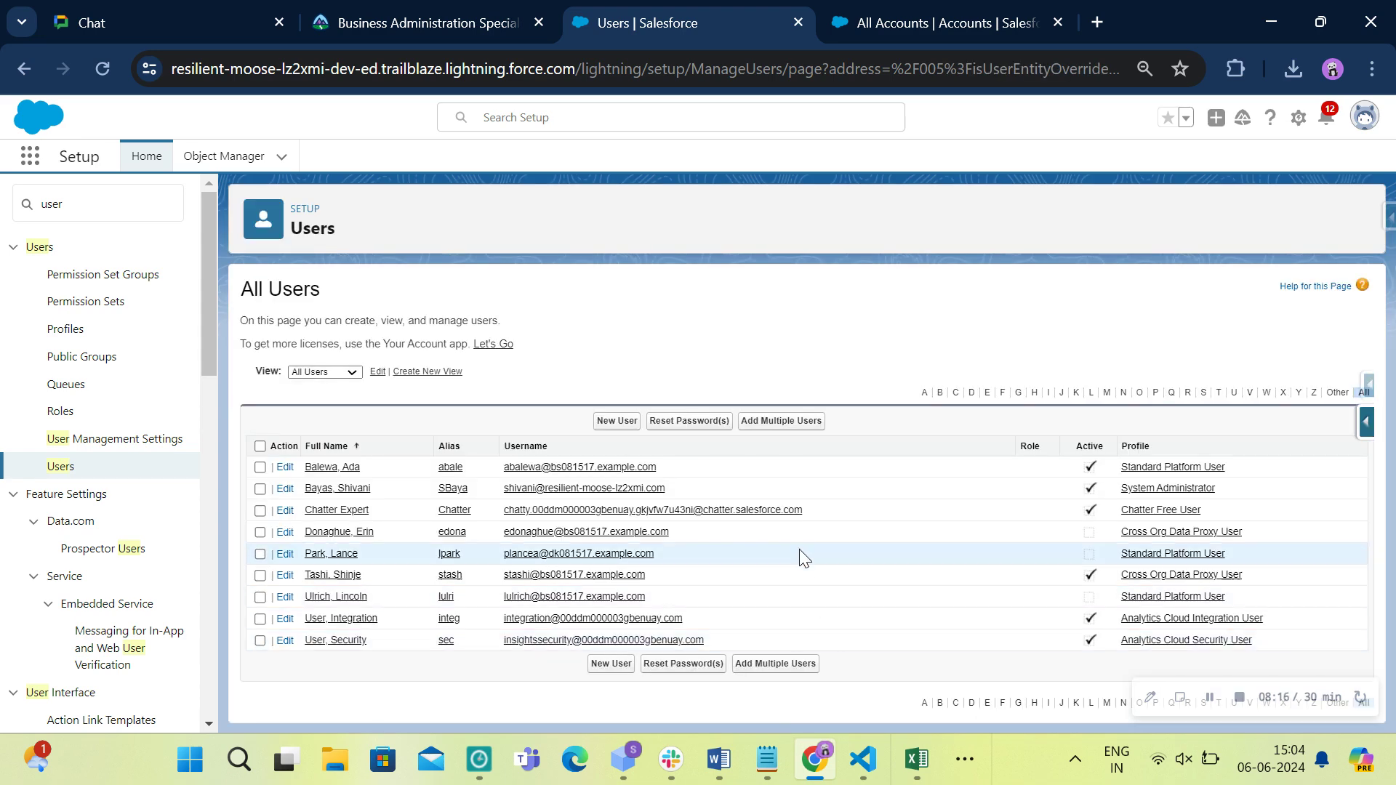
# Check the profile and role required for the Account Executive user in the superbadge instructions.
pyautogui.click(436, 18)
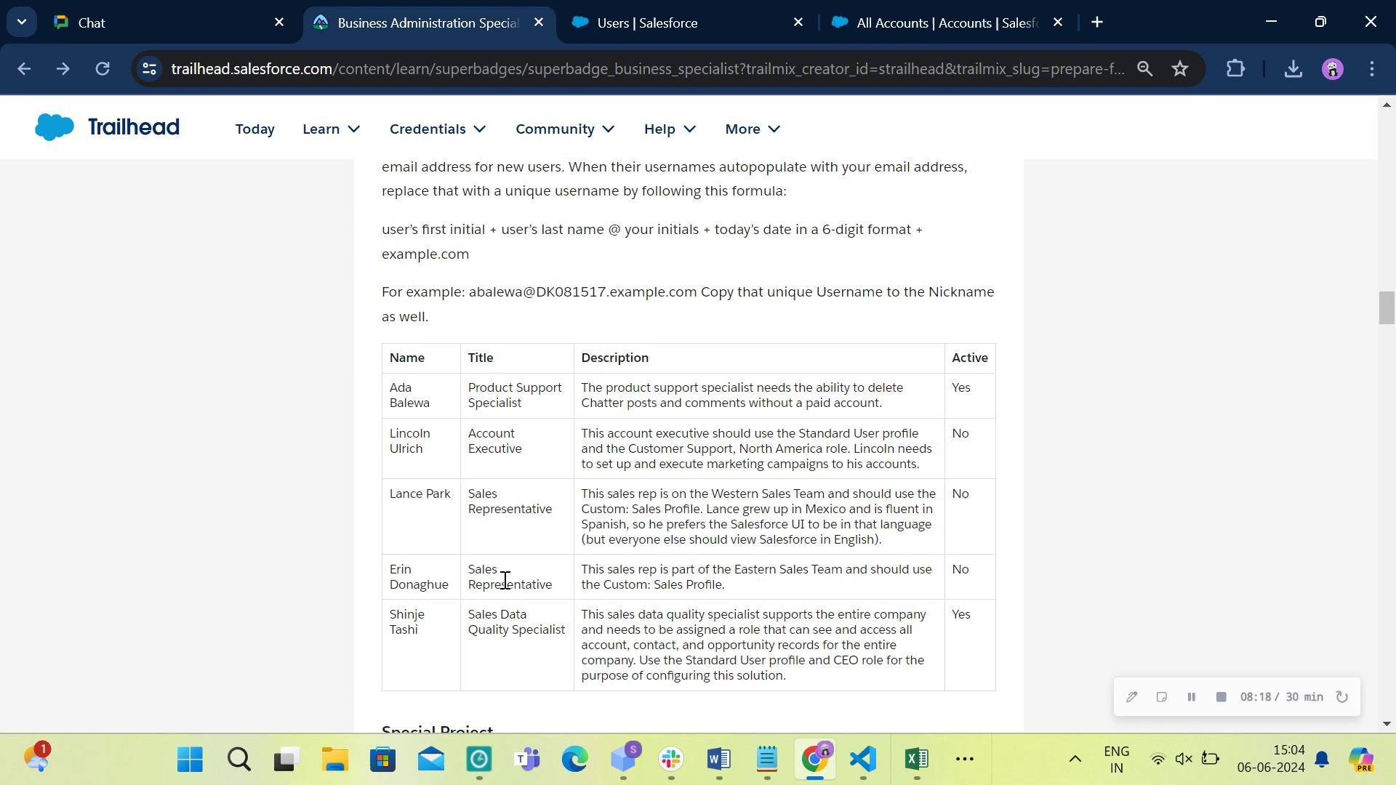
pyautogui.click(1191, 698)
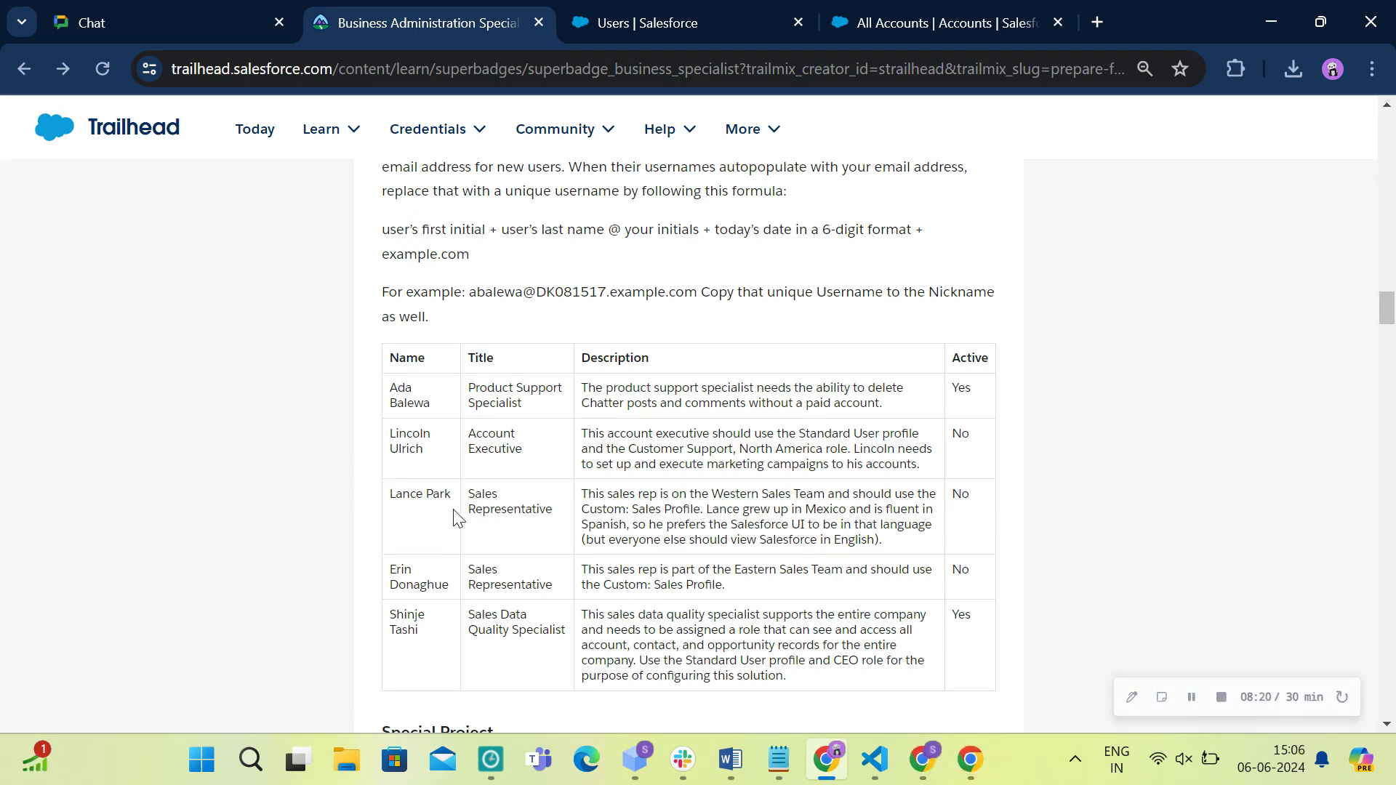
pyautogui.moveTo(391, 437); pyautogui.dragTo(416, 449)
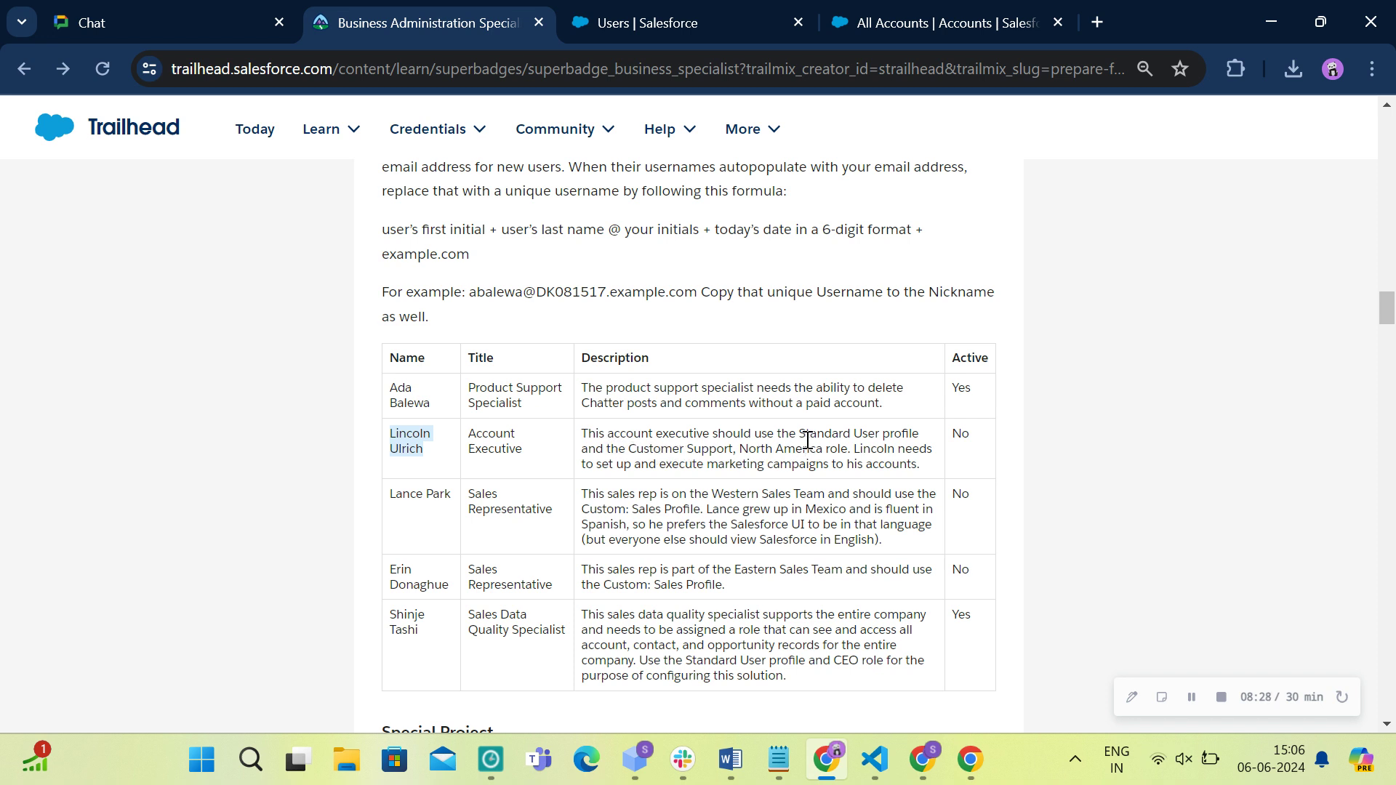
pyautogui.moveTo(798, 437); pyautogui.dragTo(939, 451)
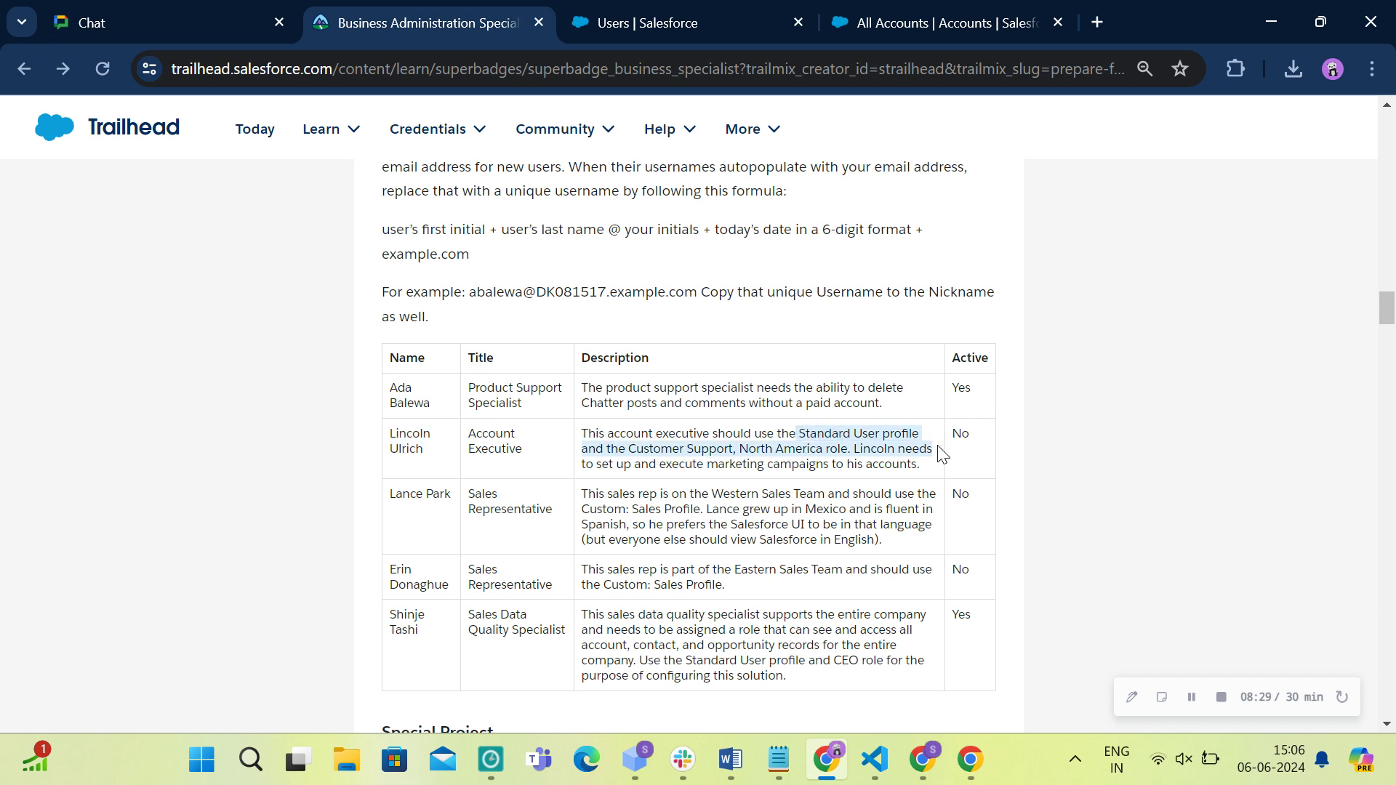
pyautogui.click(766, 464)
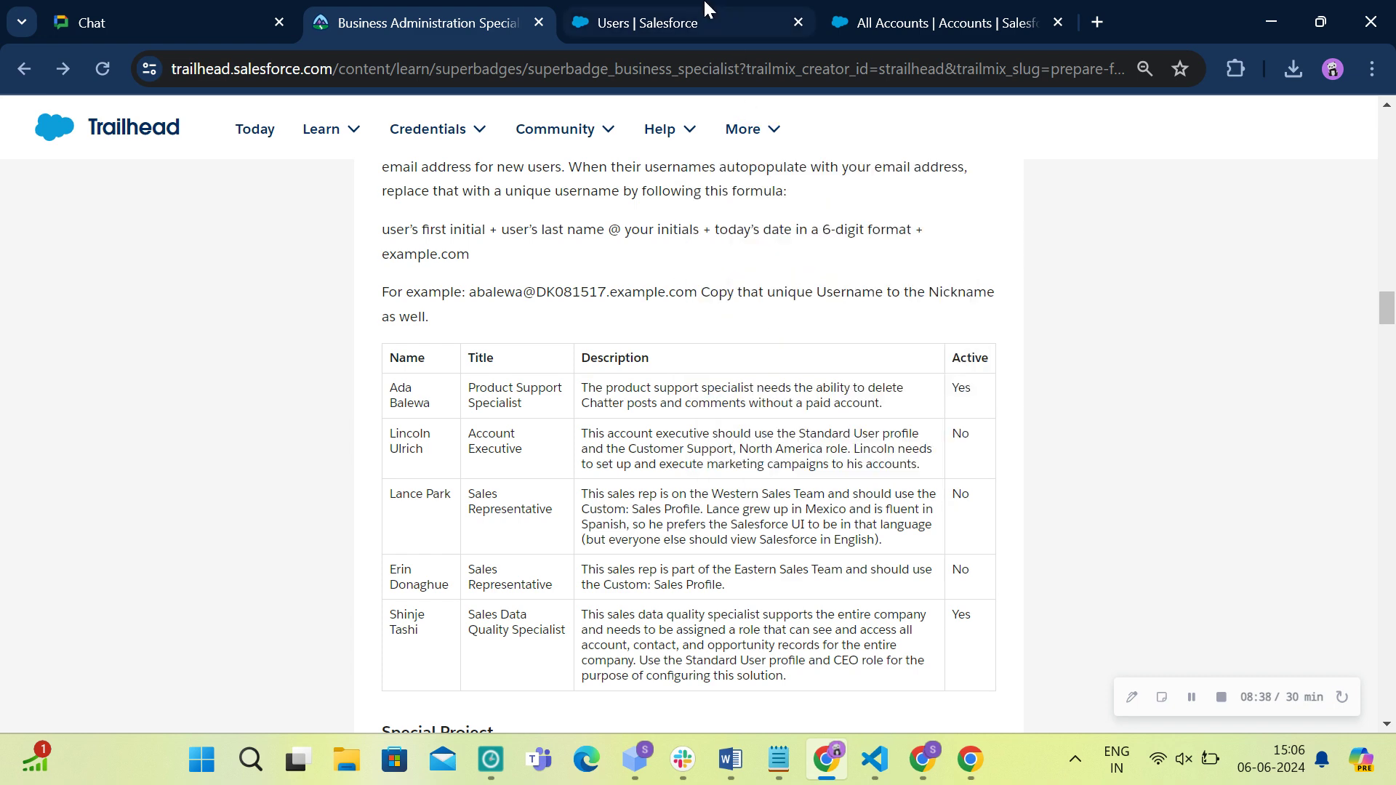
pyautogui.click(658, 23)
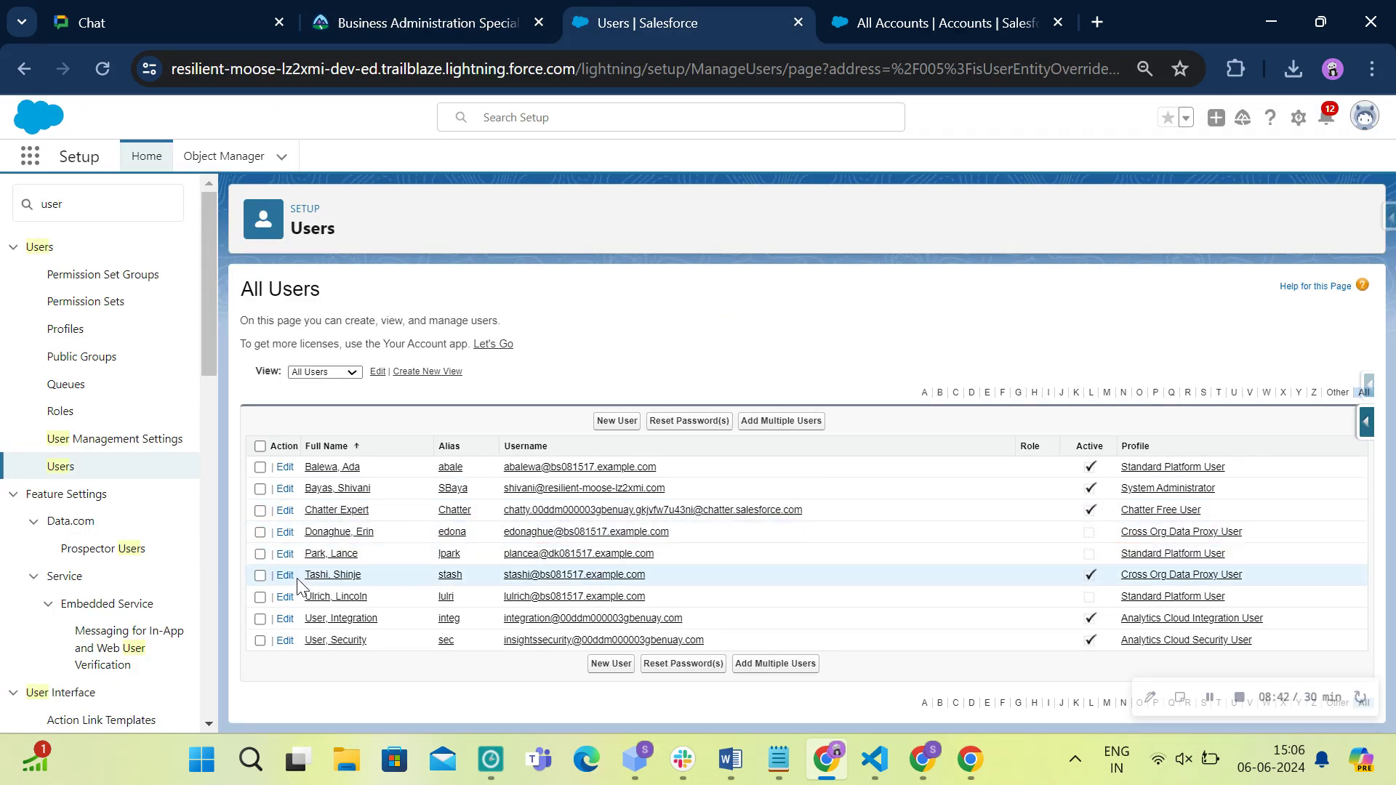
# Open the Account Executive user's record for editing and close the Chat browser tab.
pyautogui.click(284, 600)
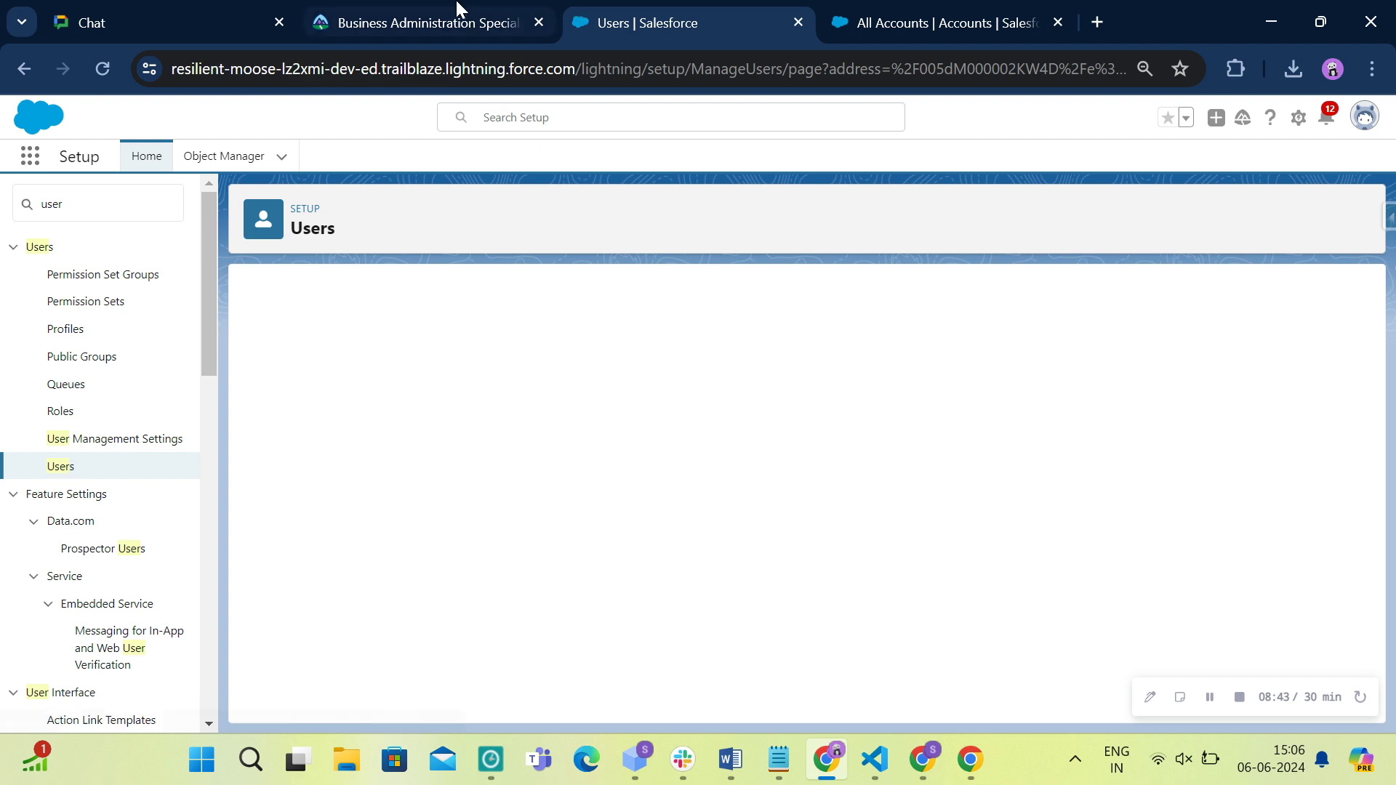
pyautogui.click(205, 8)
pyautogui.click(372, 9)
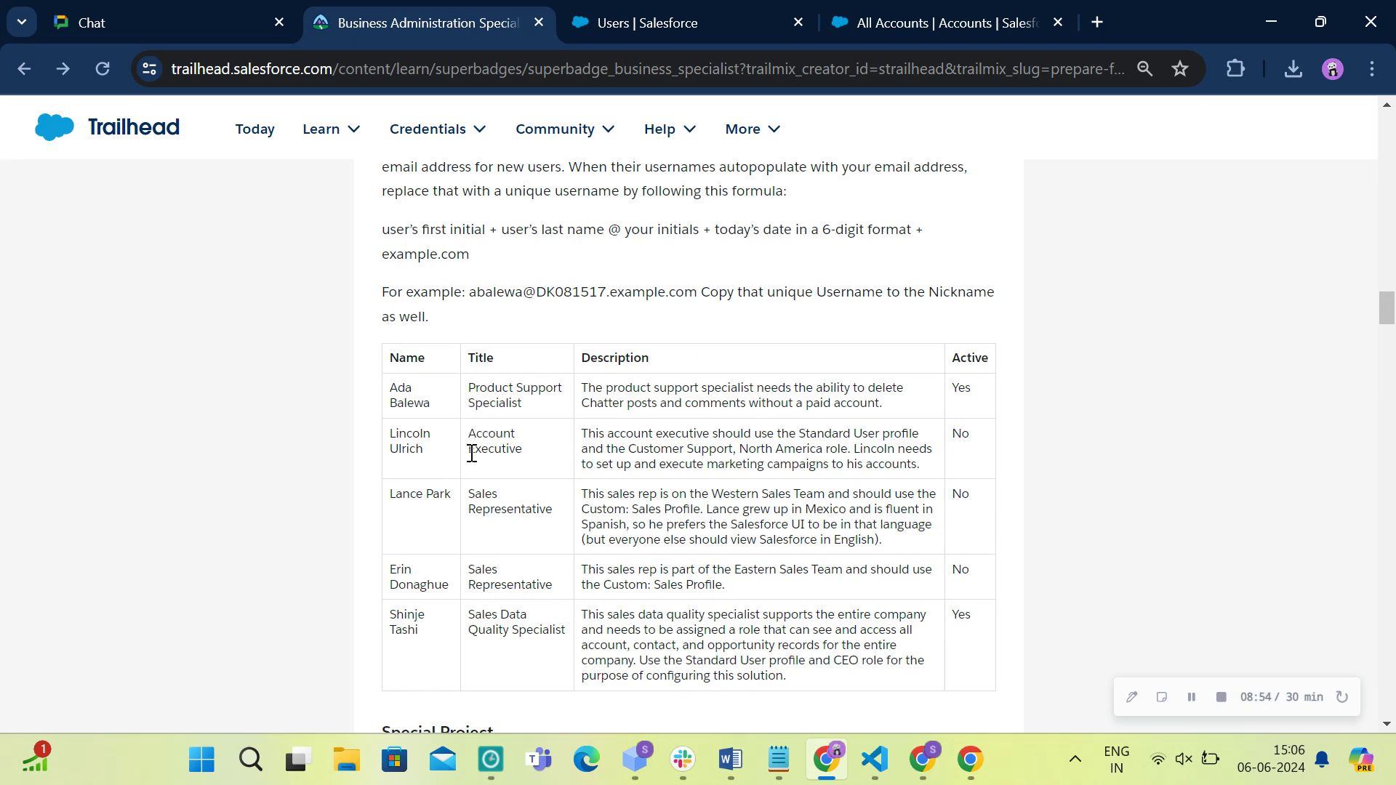
pyautogui.click(658, 11)
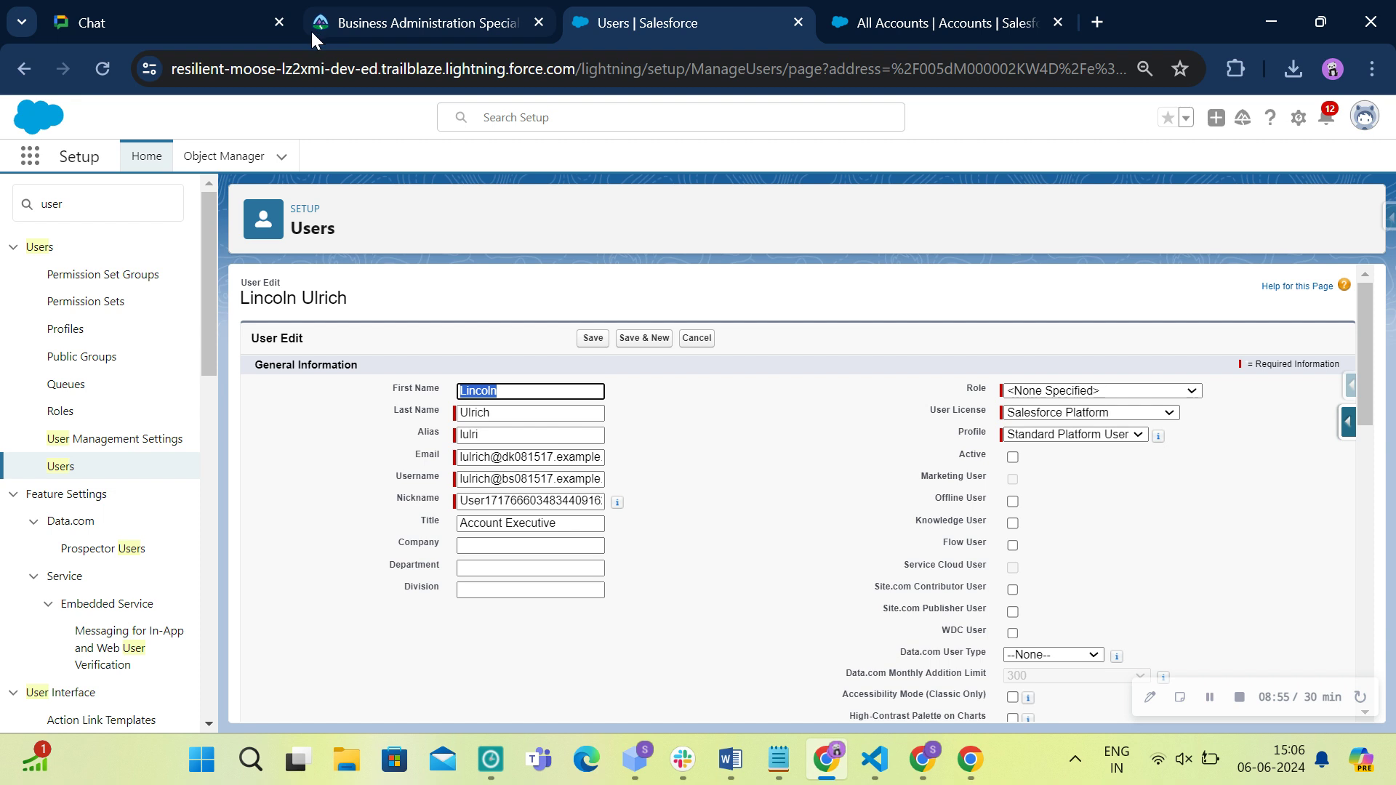
pyautogui.click(279, 23)
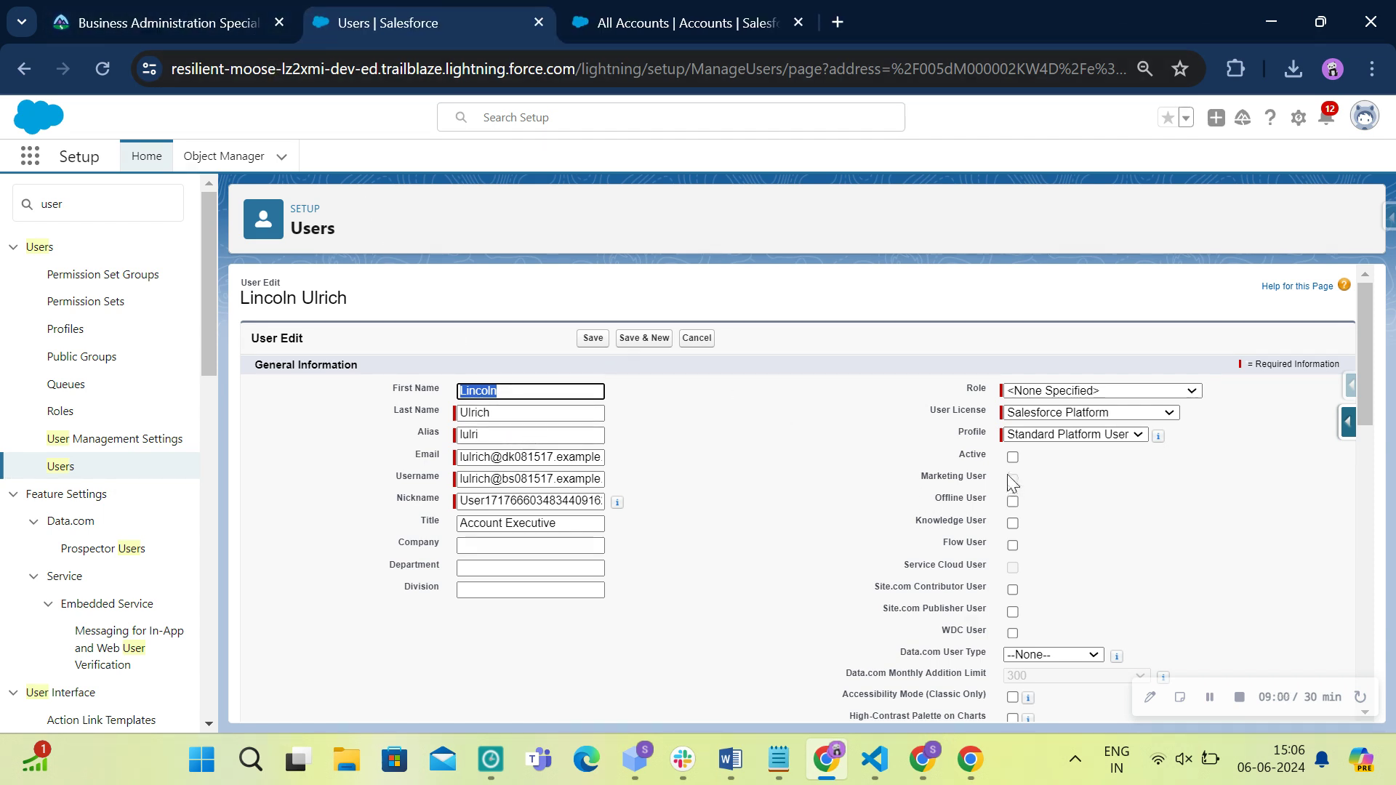
# Set the Account Executive's user license to Salesforce and profile to Standard User, and save the record.
pyautogui.click(1044, 422)
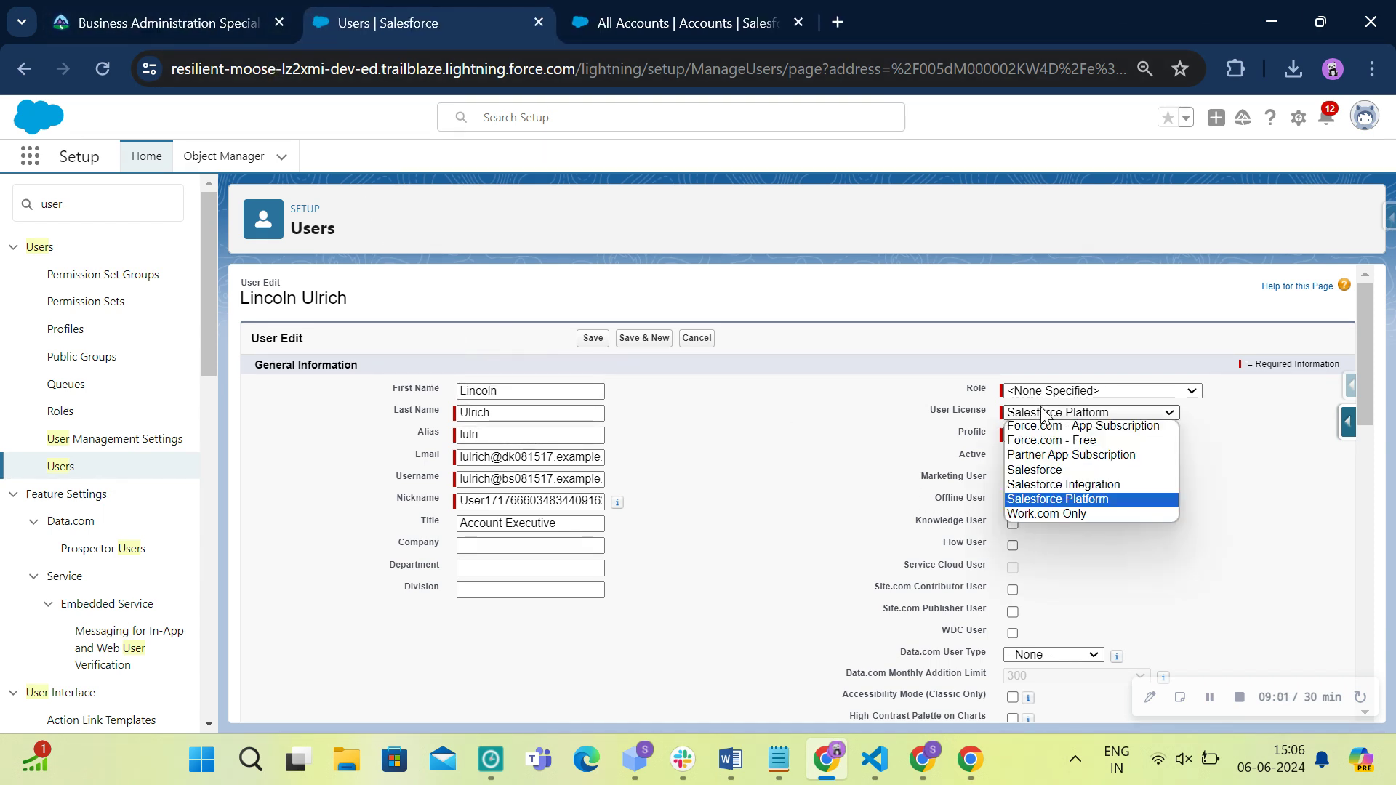
pyautogui.click(1045, 456)
pyautogui.click(1047, 415)
pyautogui.click(1044, 471)
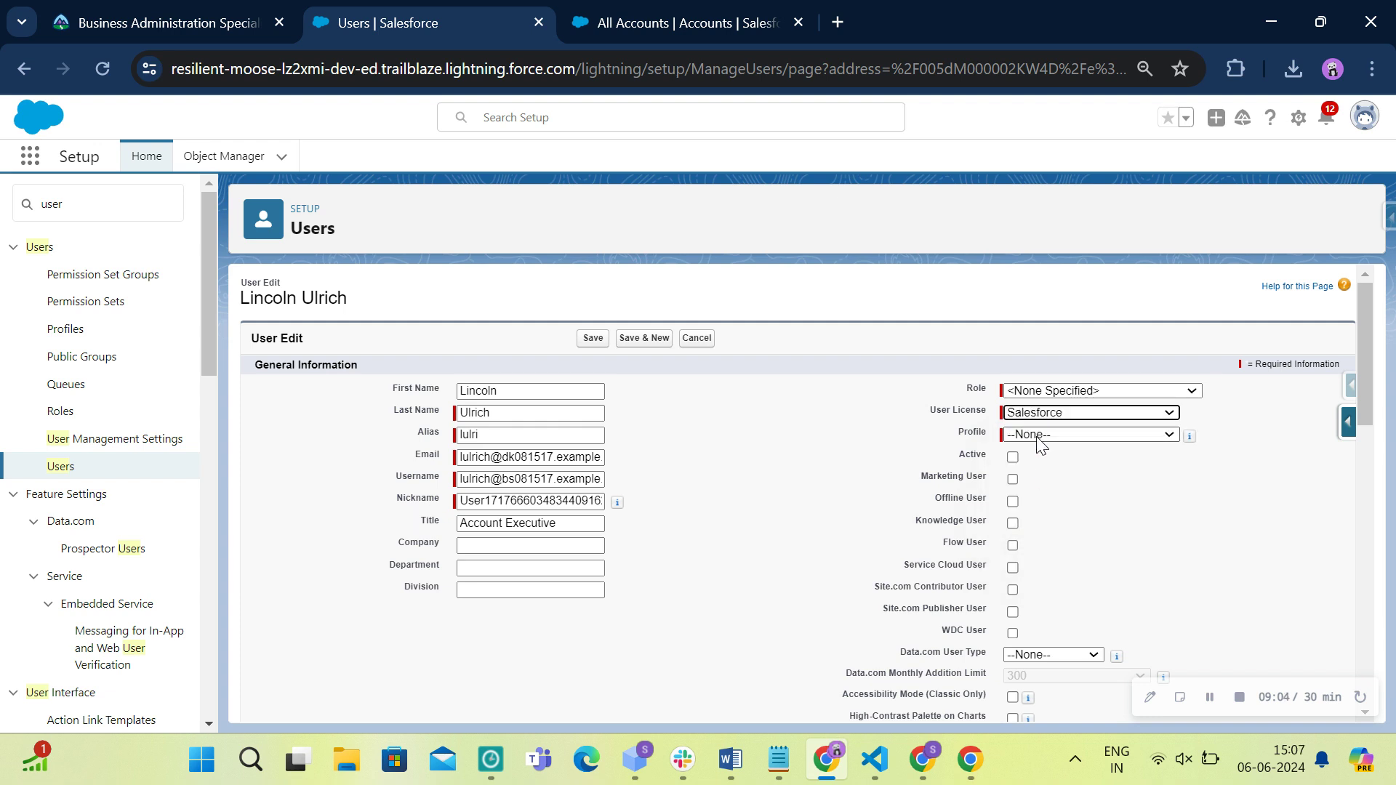
pyautogui.click(1040, 436)
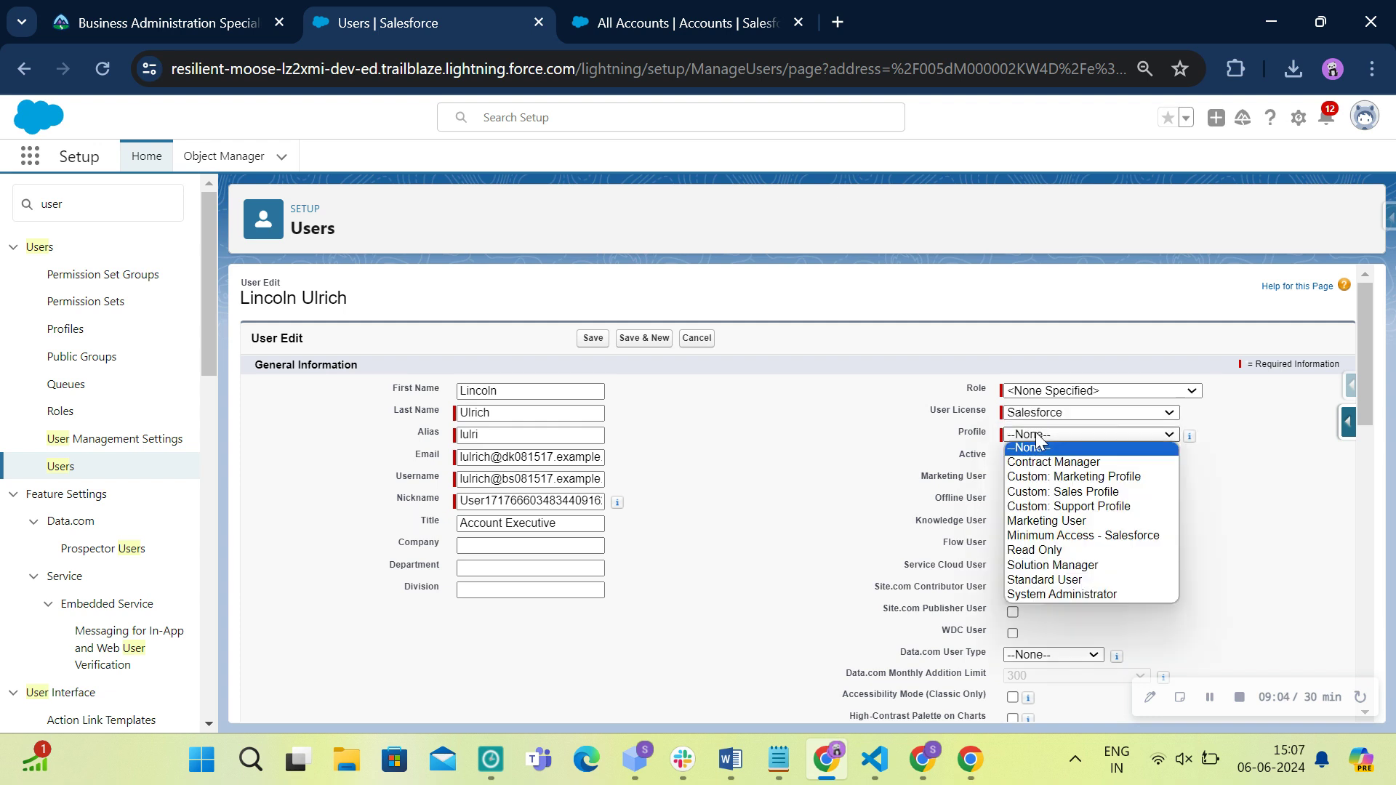
pyautogui.click(1045, 581)
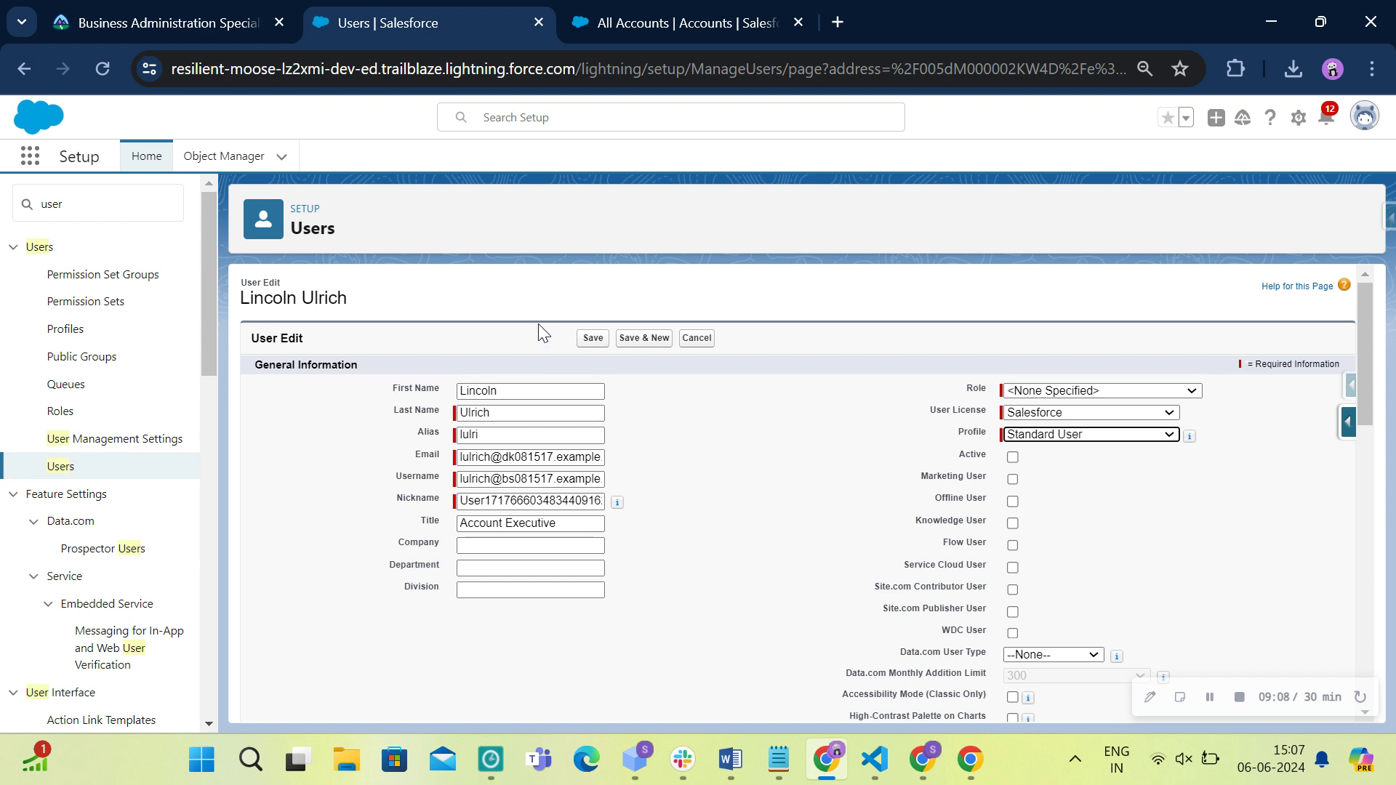
pyautogui.click(592, 338)
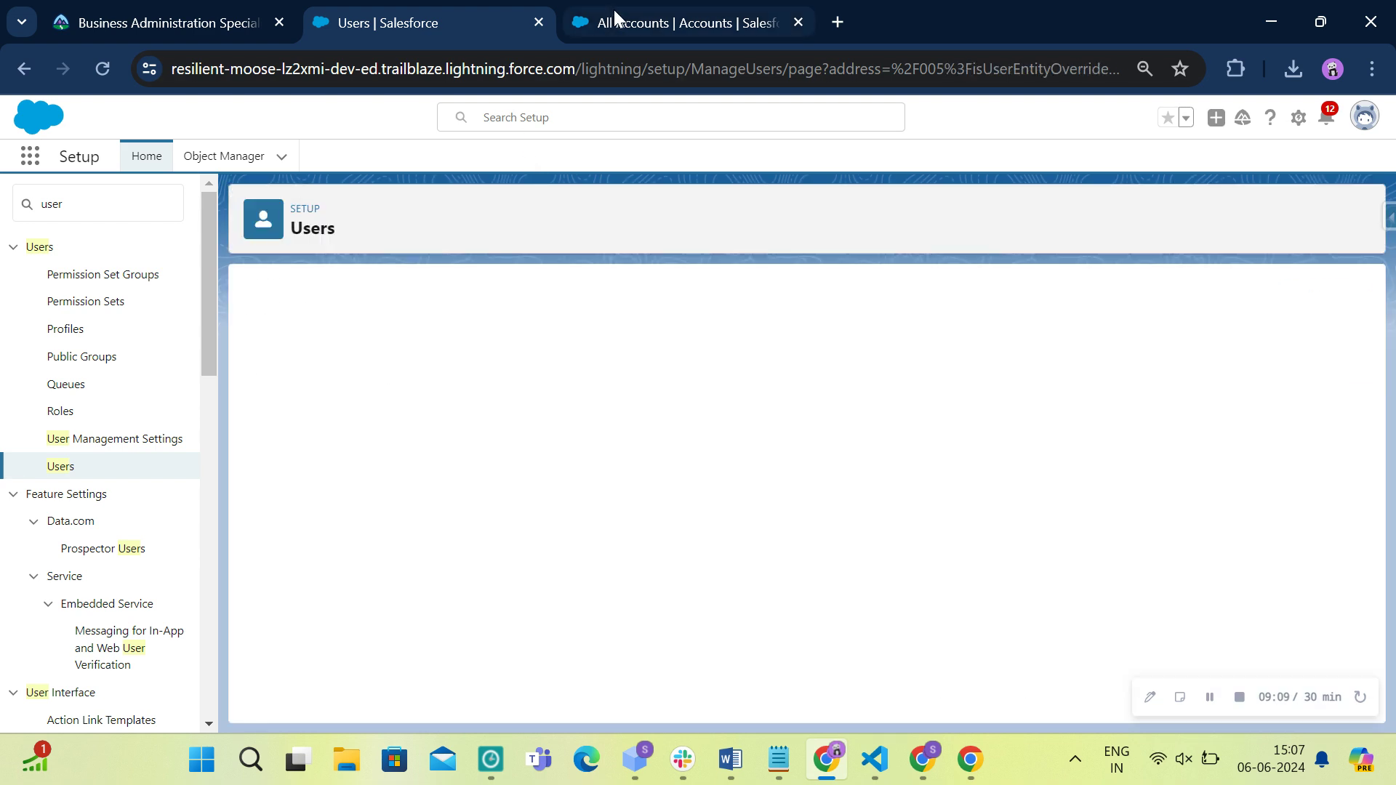
# Set the Account Executive's role to Customer Support, North America and save the record.
pyautogui.click(626, 17)
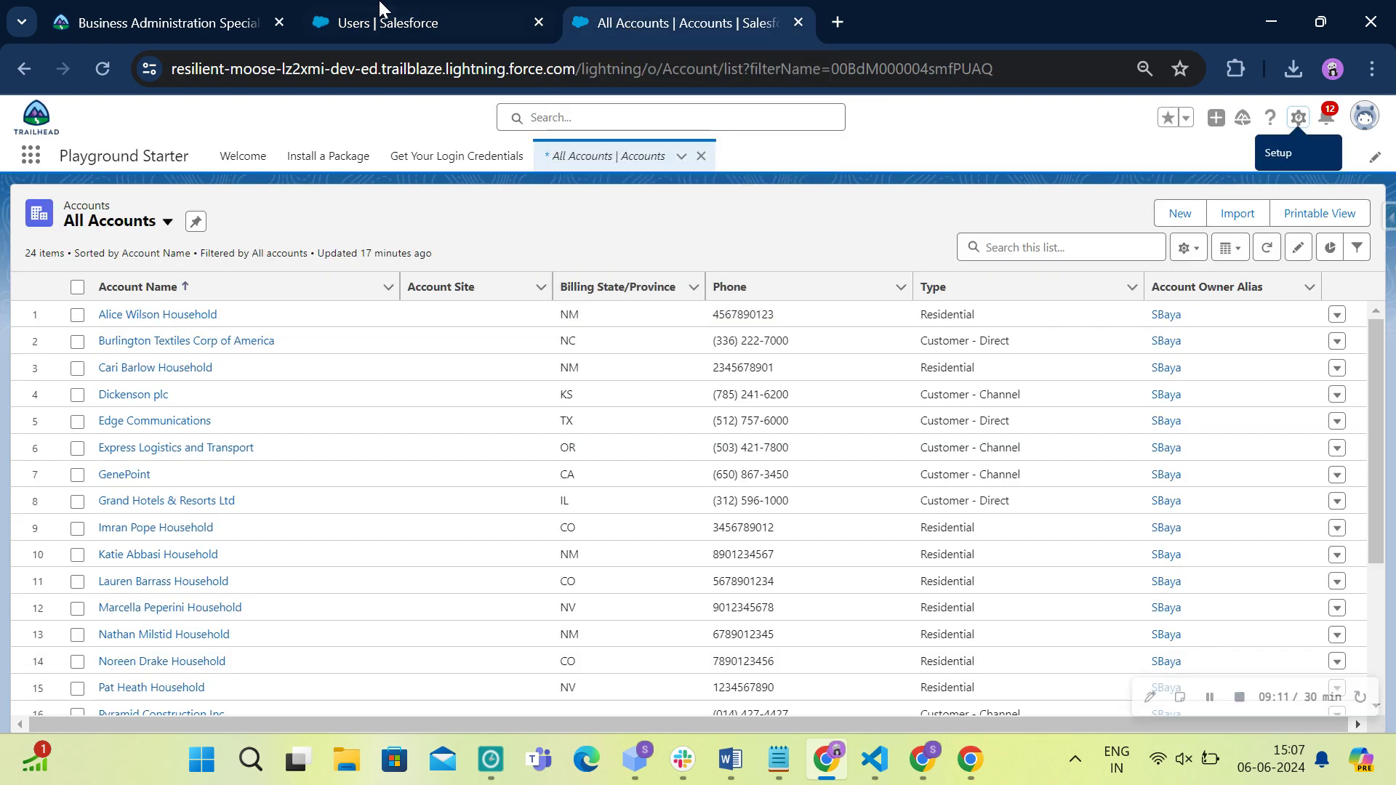
pyautogui.click(378, 22)
pyautogui.click(138, 10)
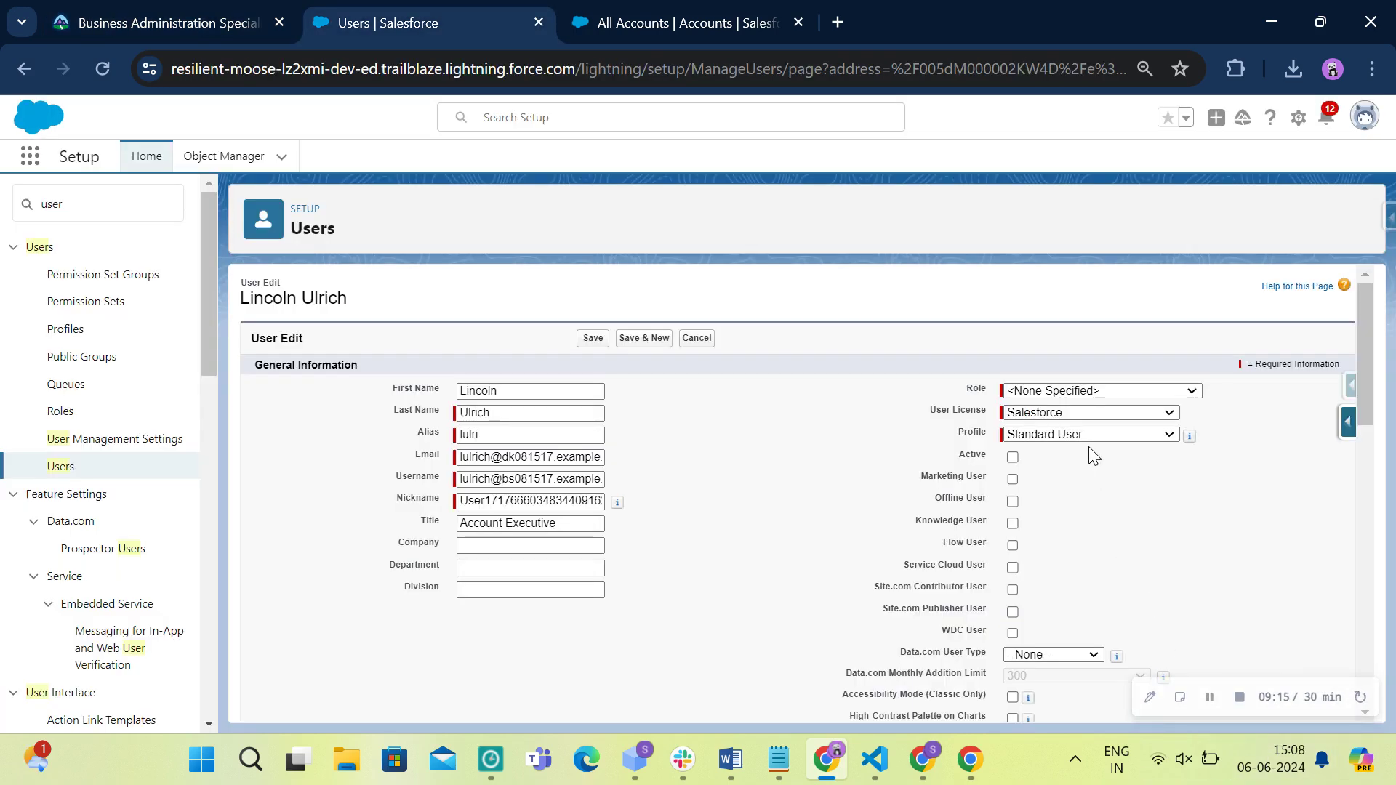
pyautogui.click(1082, 391)
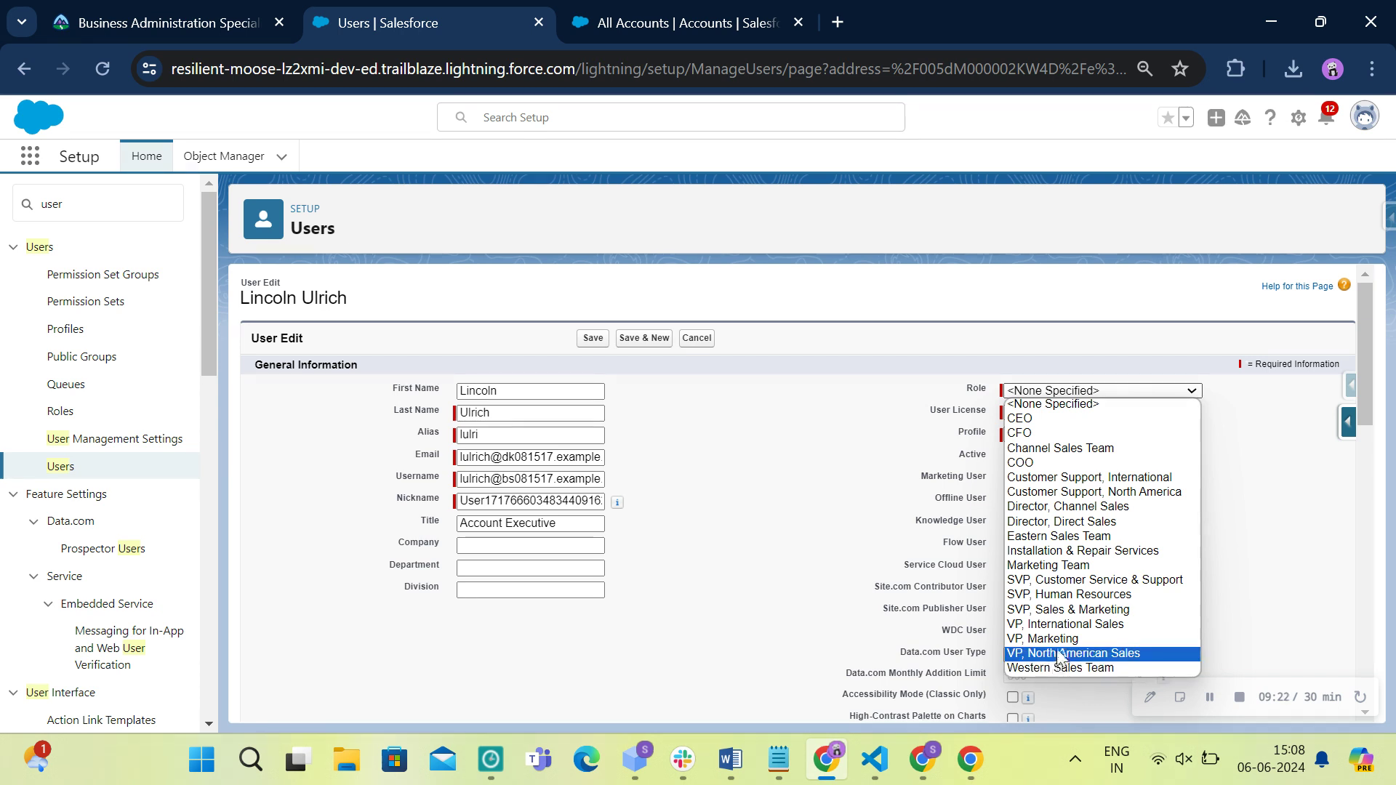
pyautogui.click(1104, 491)
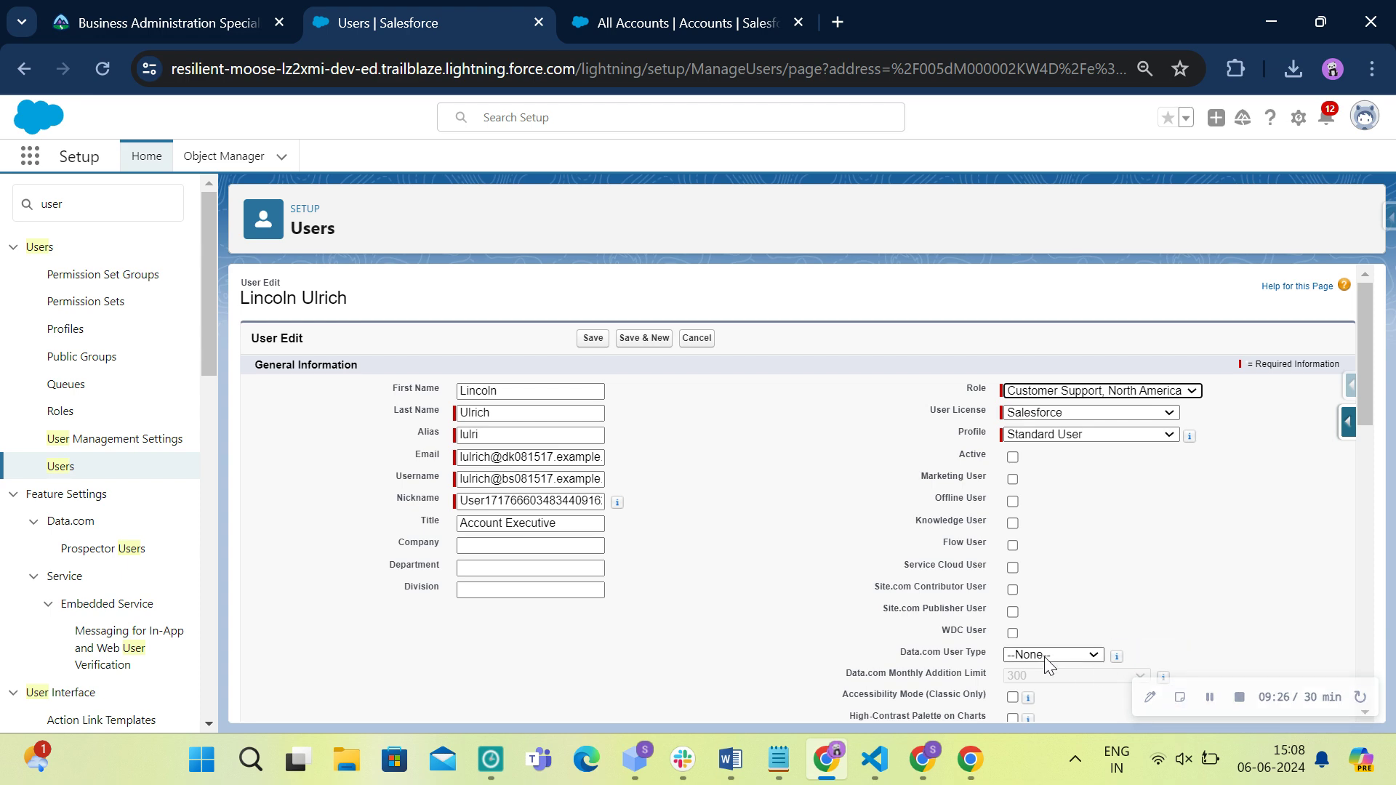
pyautogui.click(592, 341)
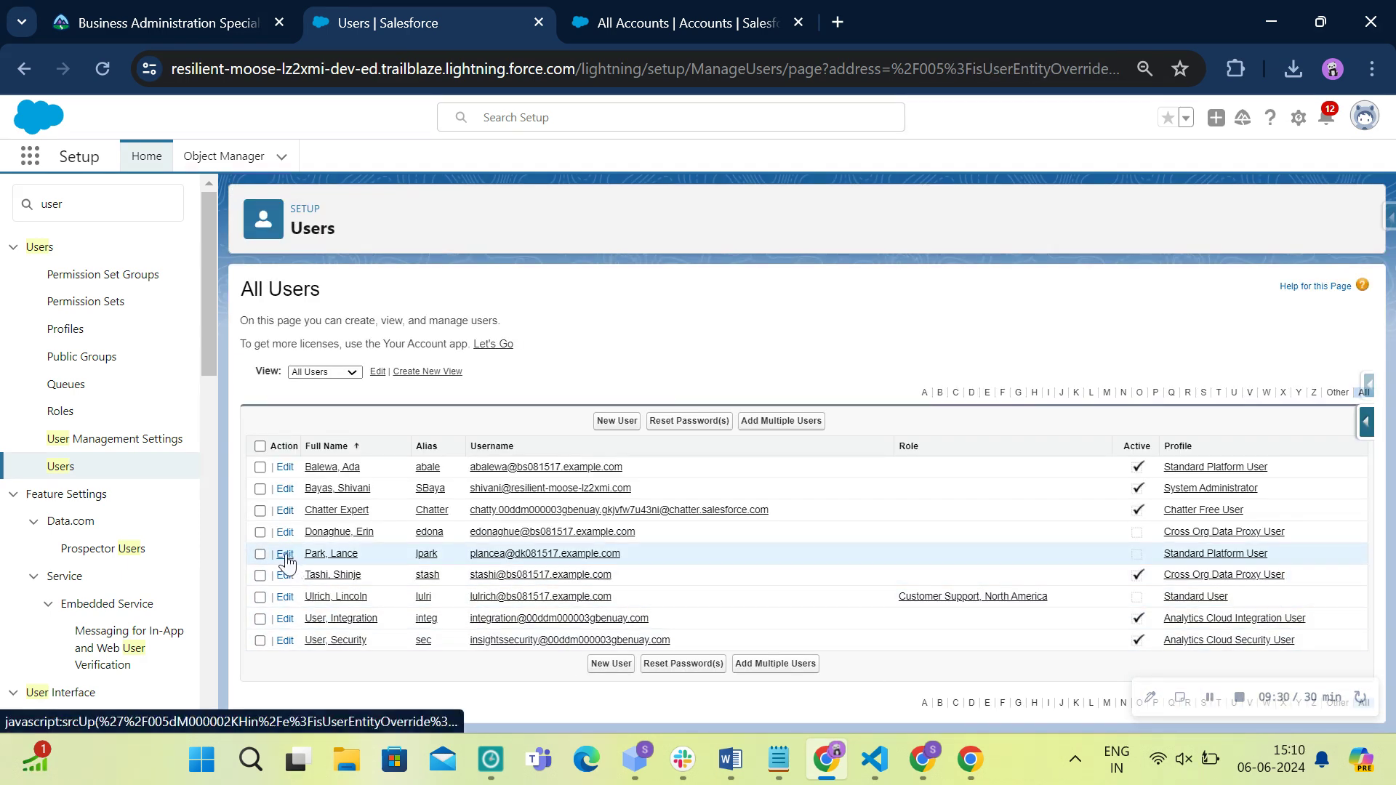
# Edit the Western Sales Team representative's record to use the Salesforce license and the Custom: Sales Profile profile.
pyautogui.click(285, 556)
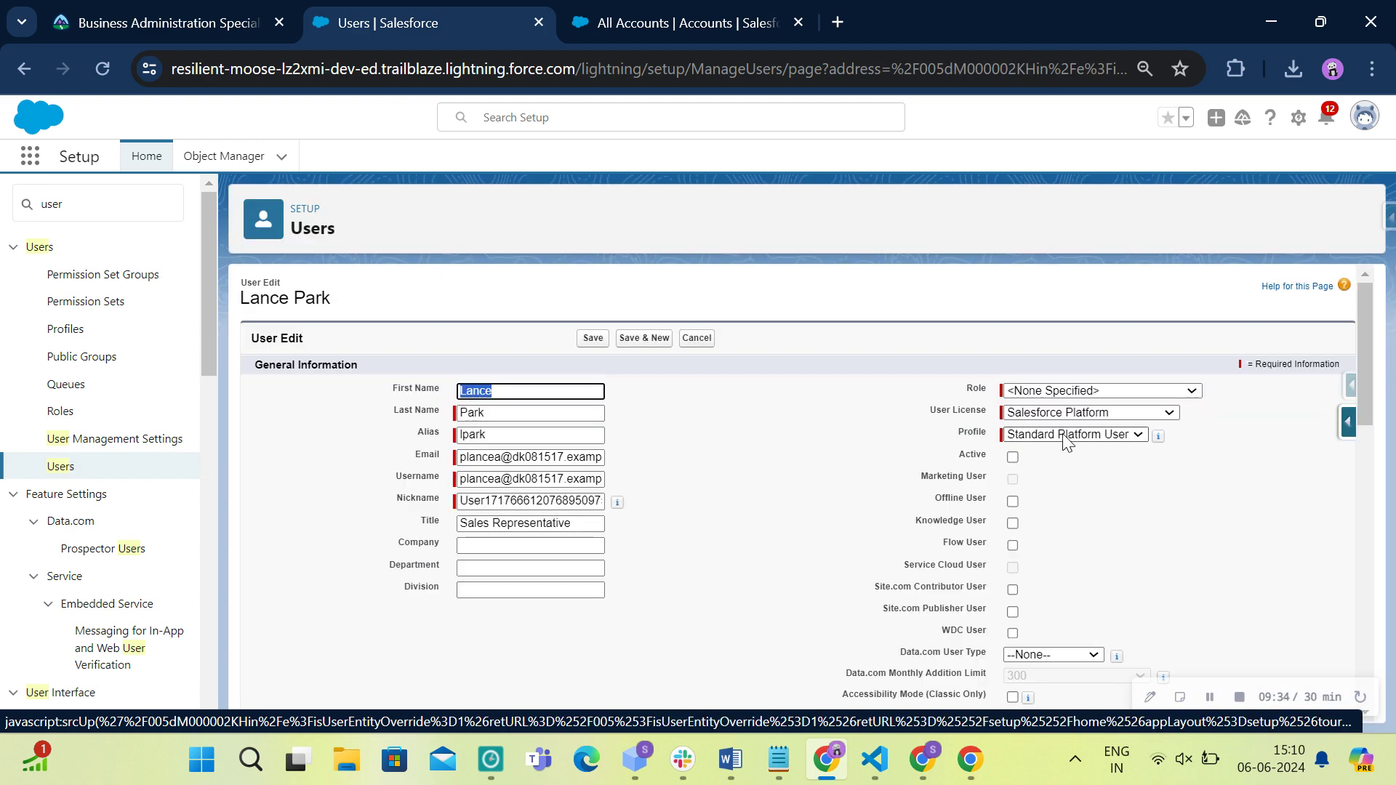
pyautogui.click(1056, 418)
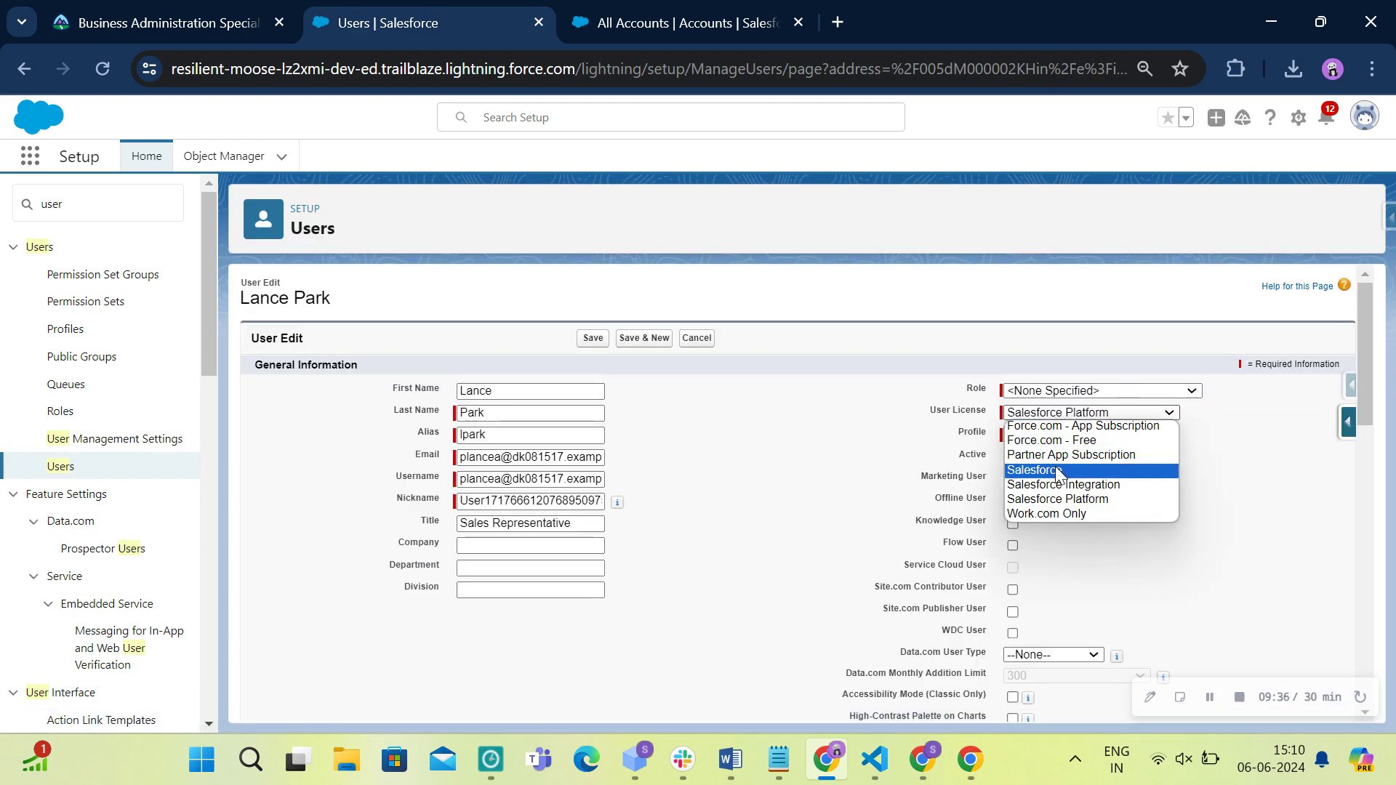
pyautogui.click(1049, 450)
pyautogui.click(1047, 435)
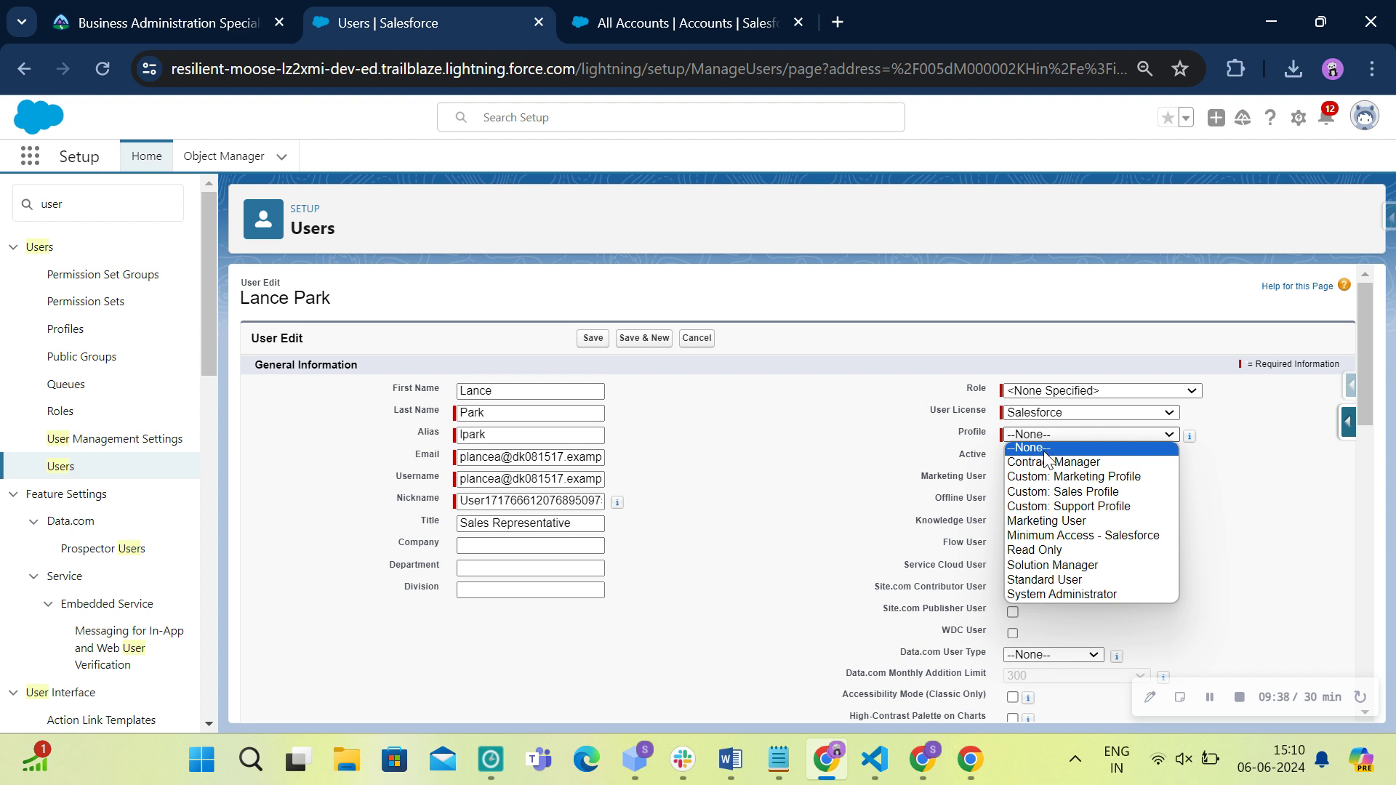
pyautogui.click(1063, 491)
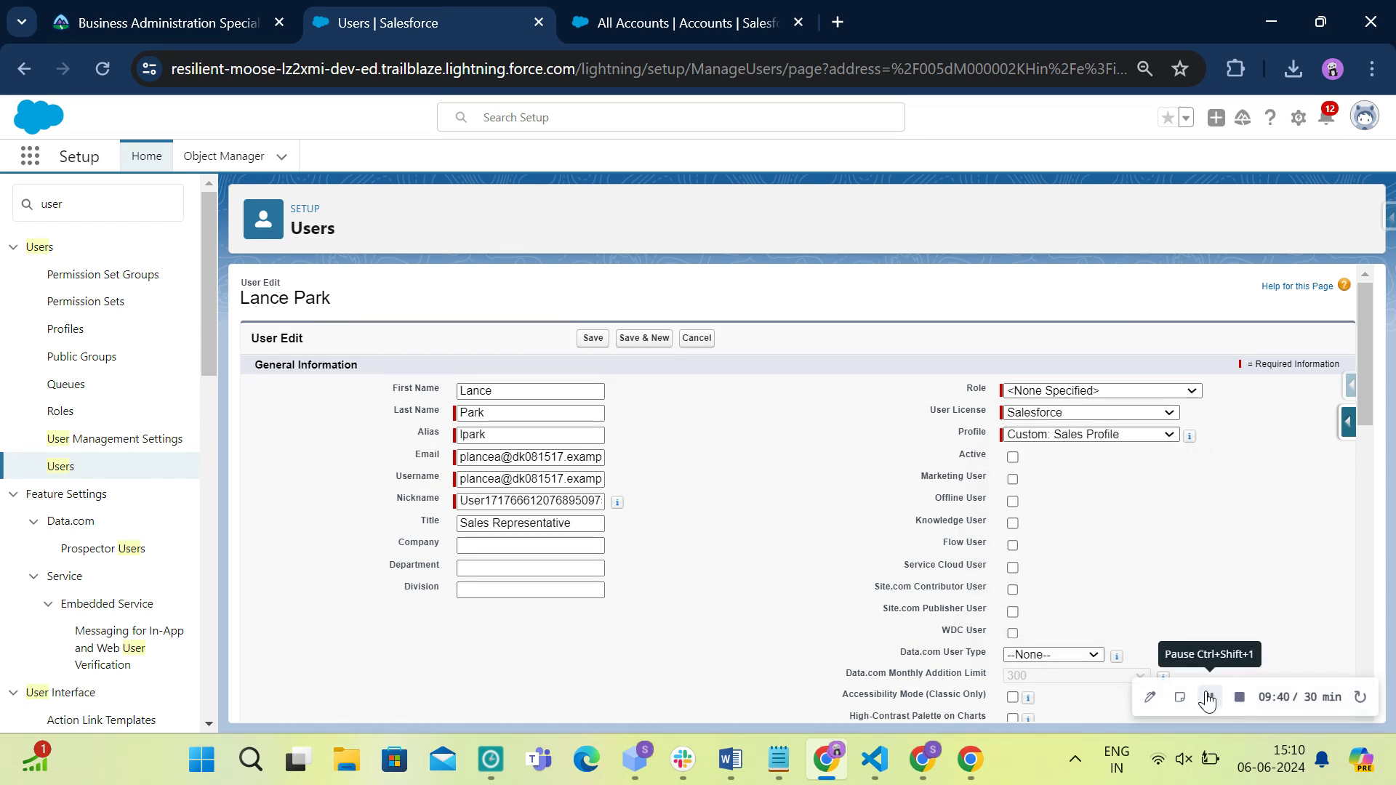
# Set the representative's role to Western Sales Team and save the record.
pyautogui.click(1080, 390)
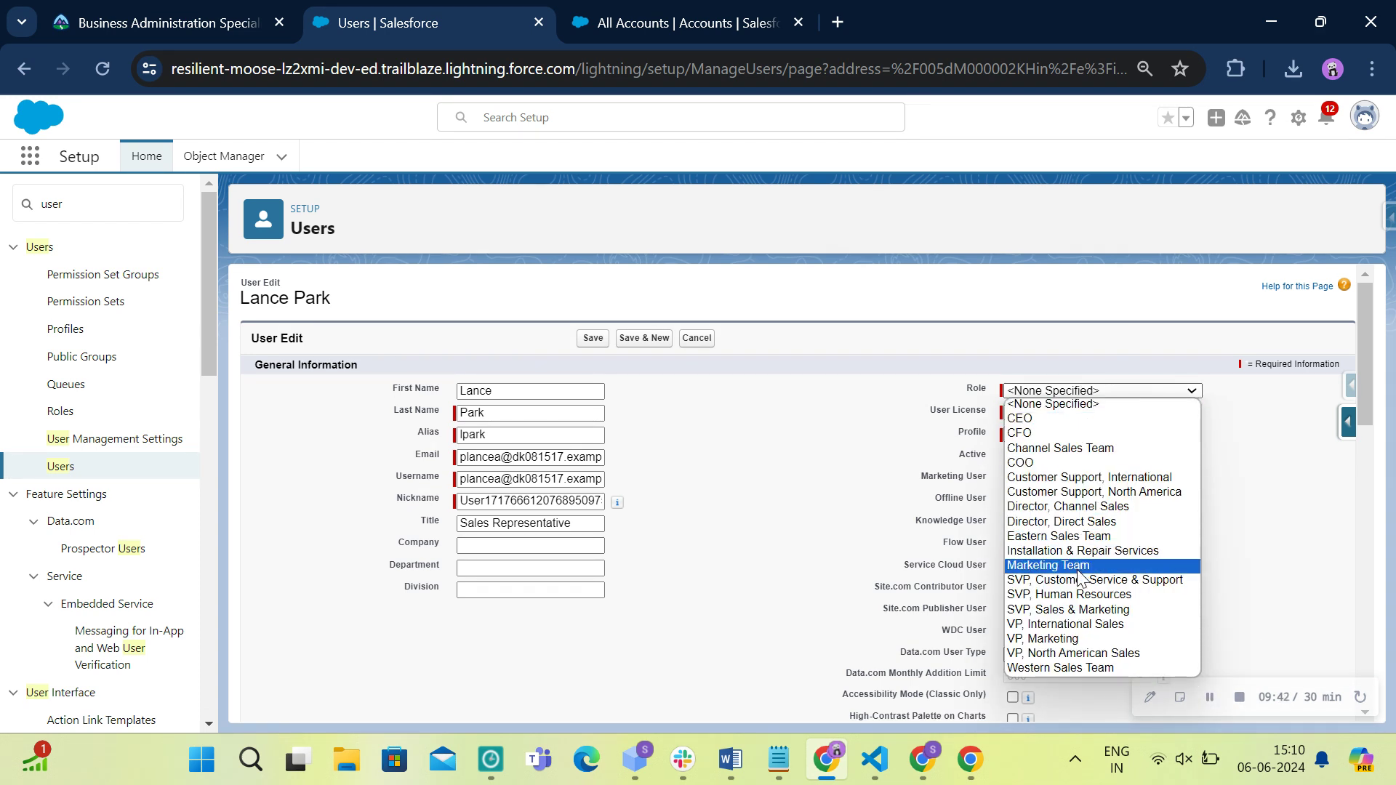
pyautogui.click(1079, 669)
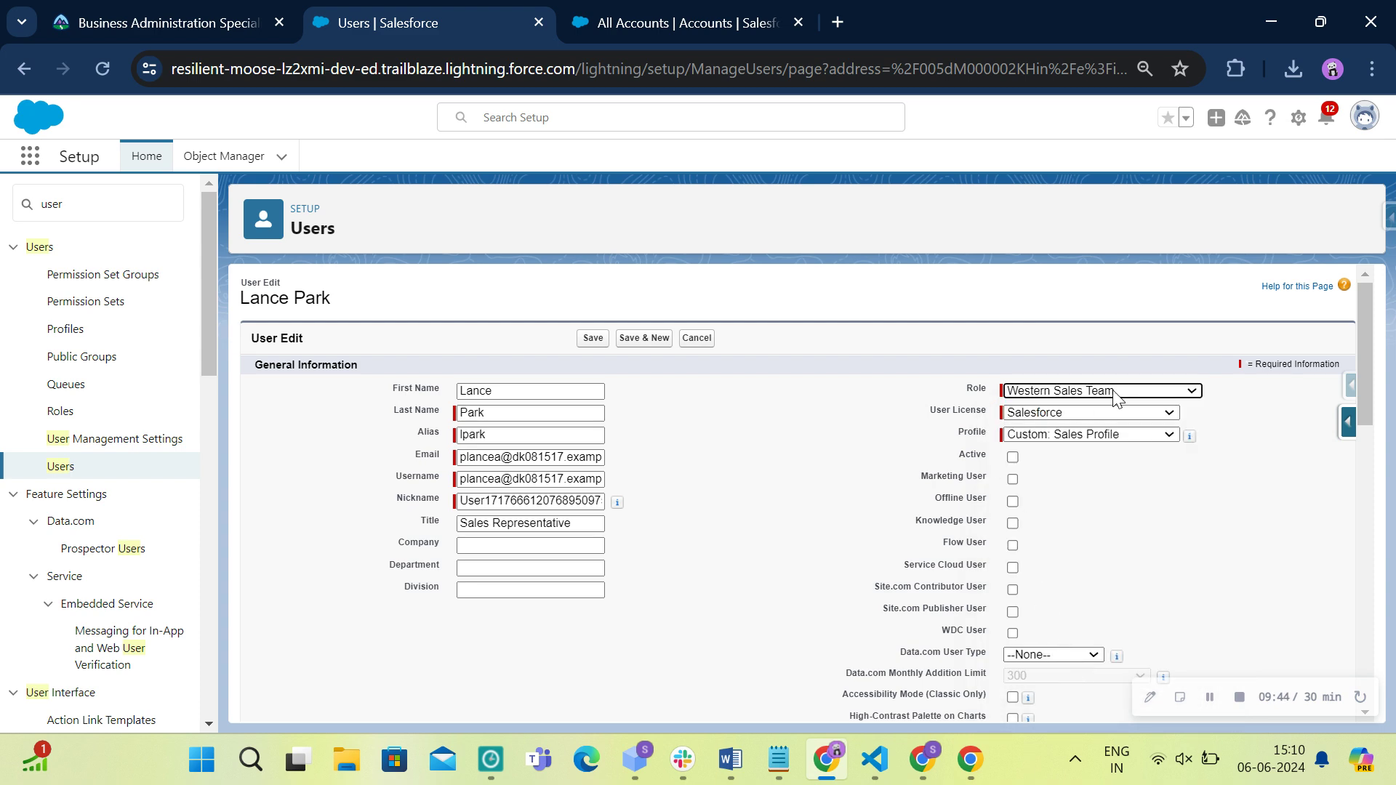
pyautogui.click(593, 338)
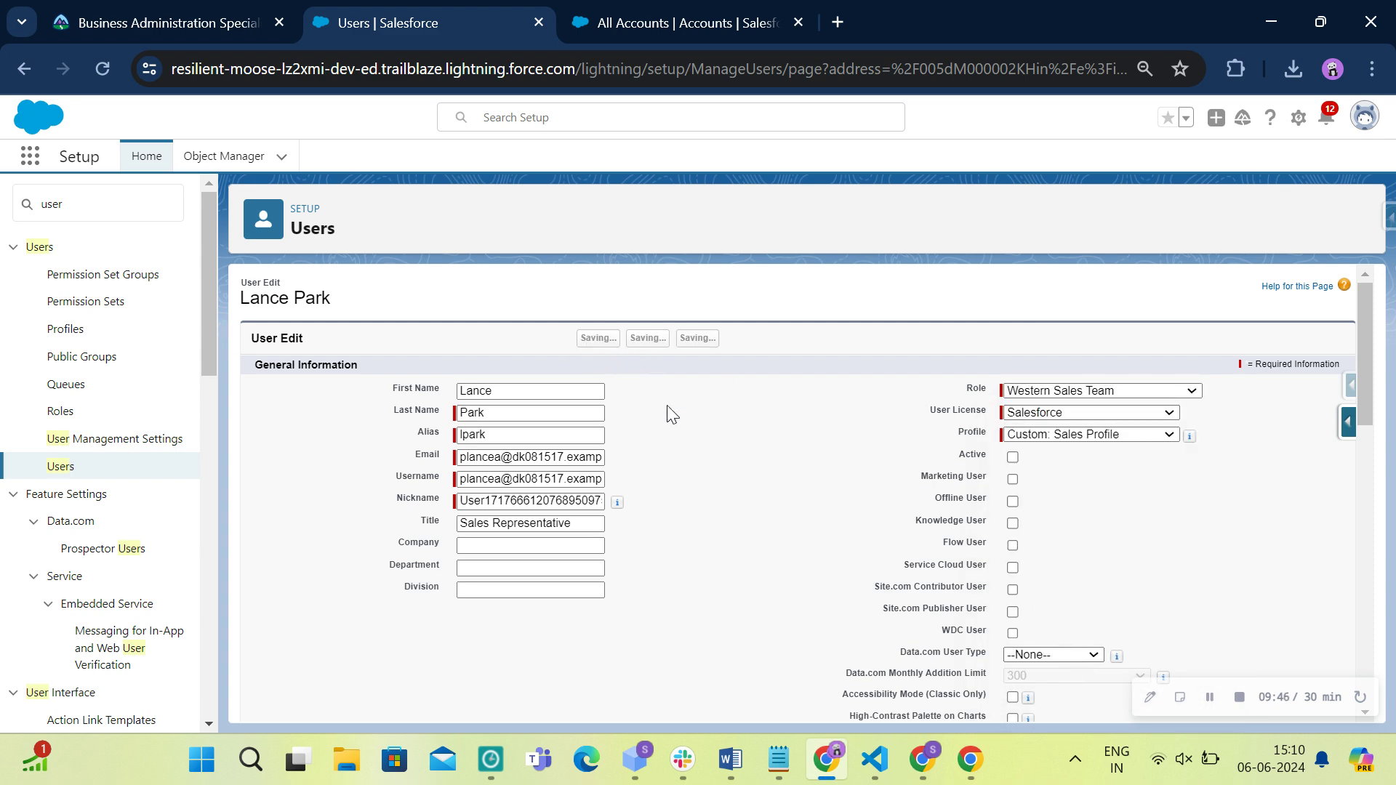
# Set the Western Sales Team representative's time zone to (GMT-07:00) Mexican Pacific Standard Time (America/Hermosillo).
pyautogui.scroll(-10, 679, 592)
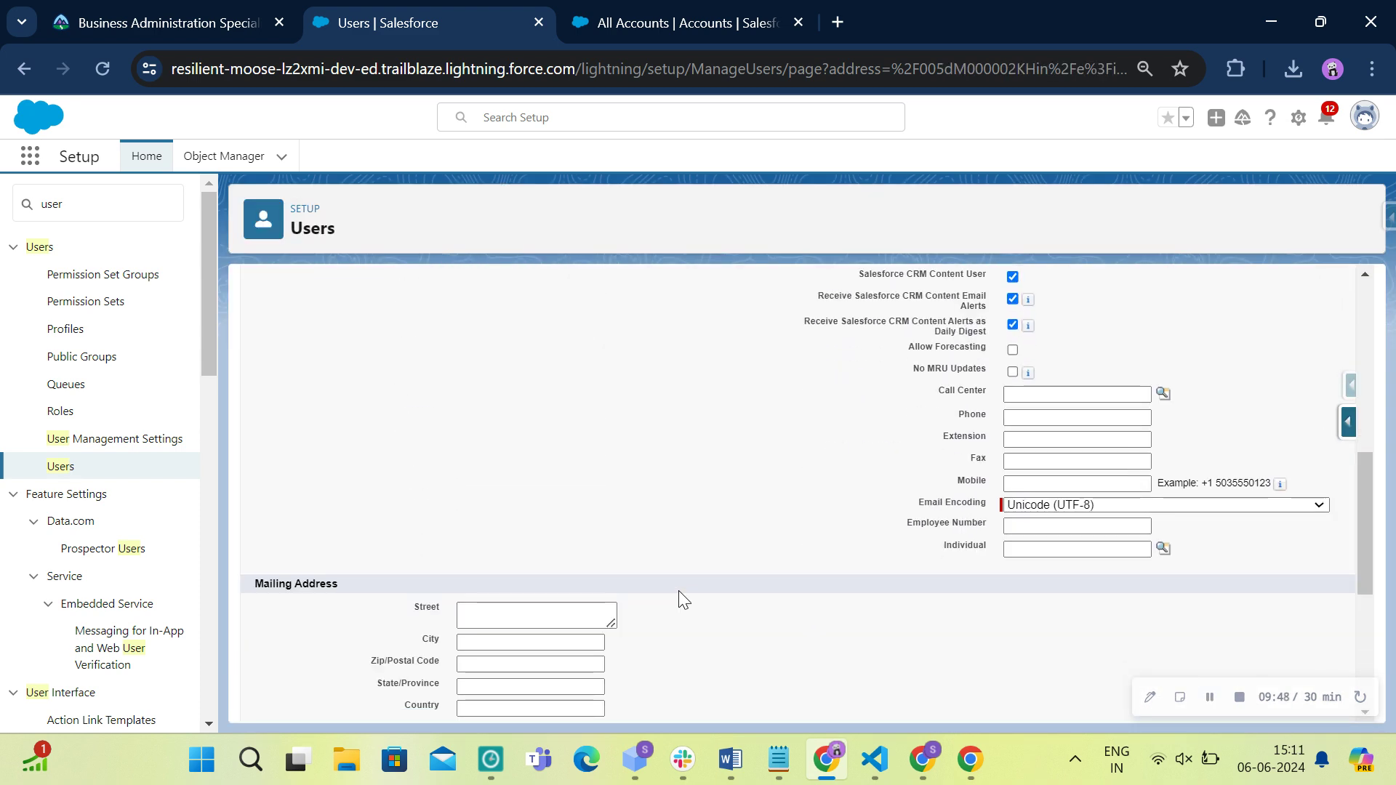
pyautogui.scroll(-1, 680, 598)
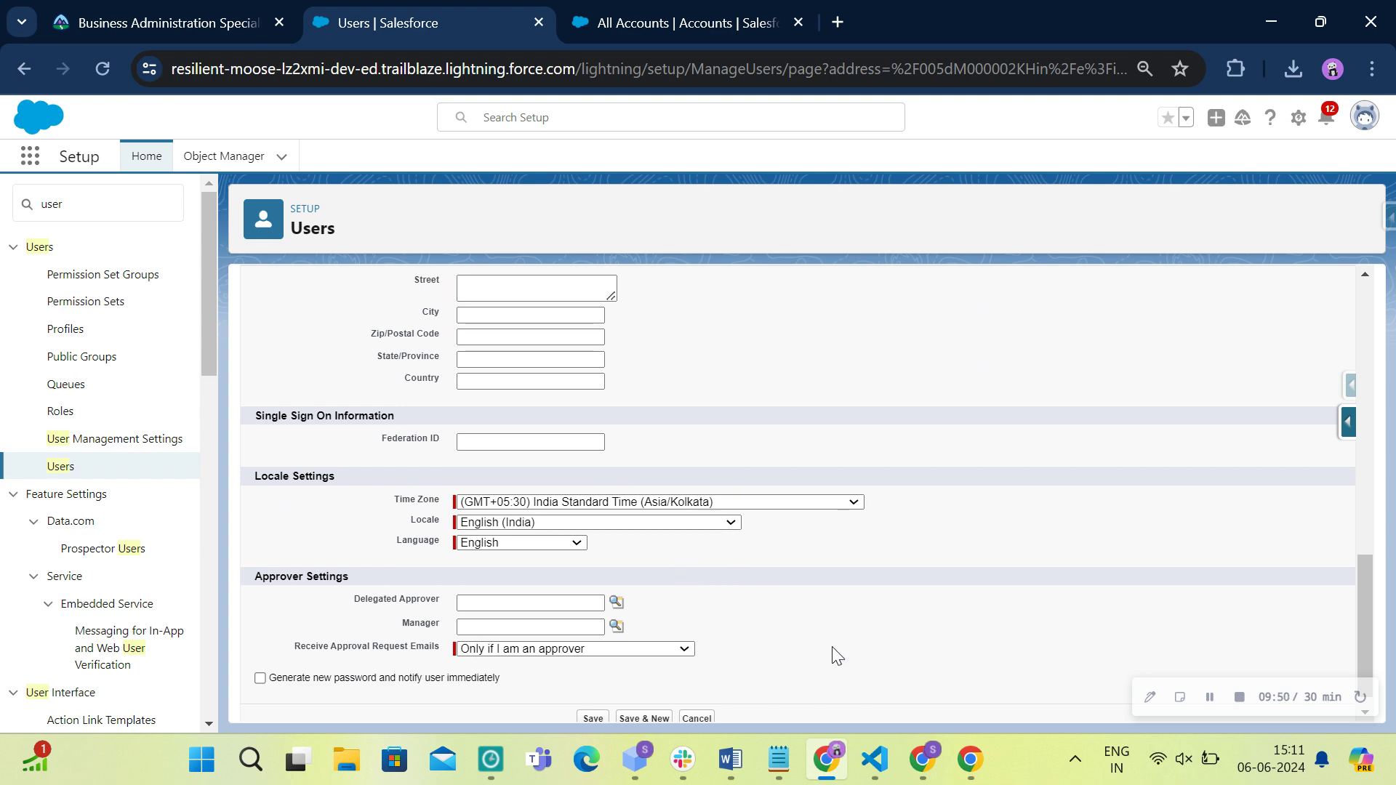
pyautogui.click(813, 503)
pyautogui.moveTo(857, 272); pyautogui.dragTo(856, 478)
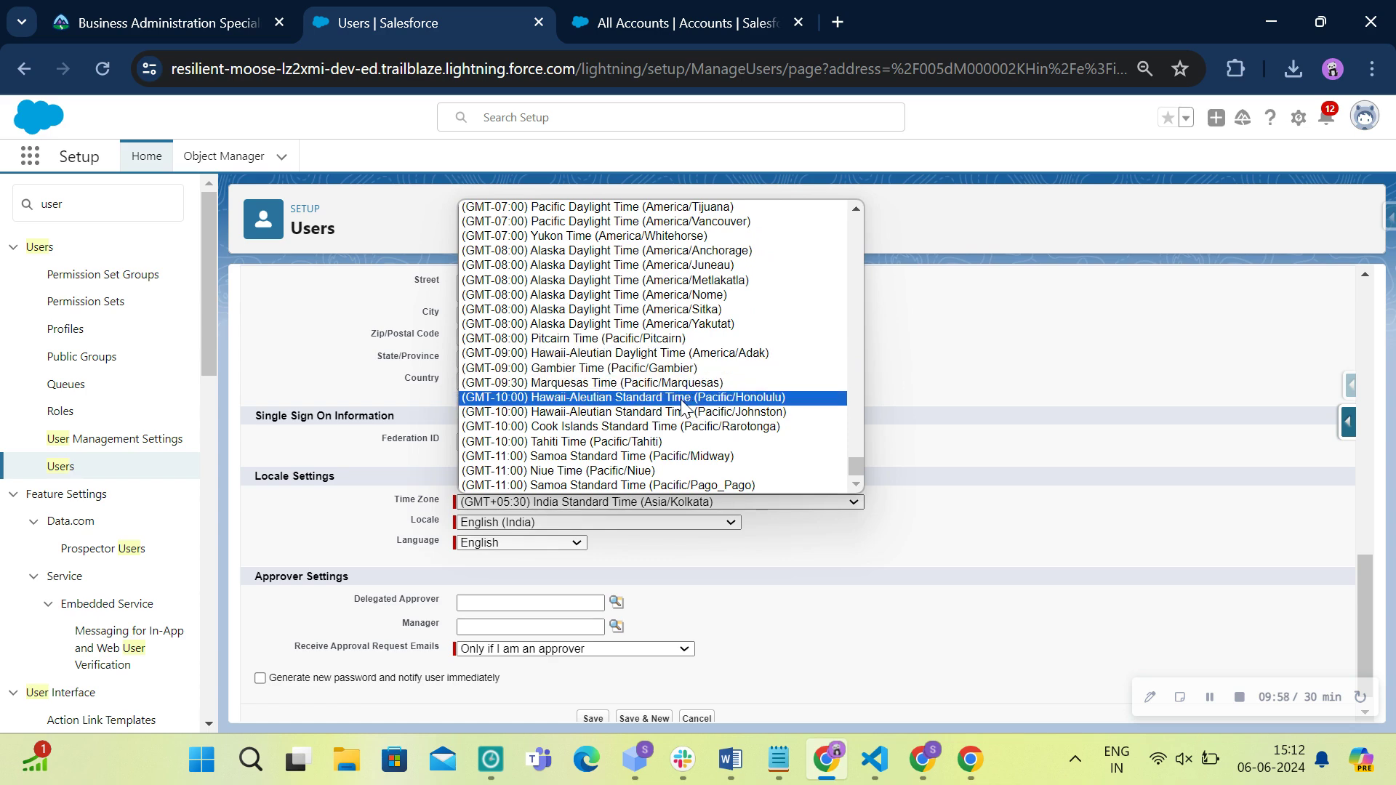
pyautogui.scroll(5, 683, 407)
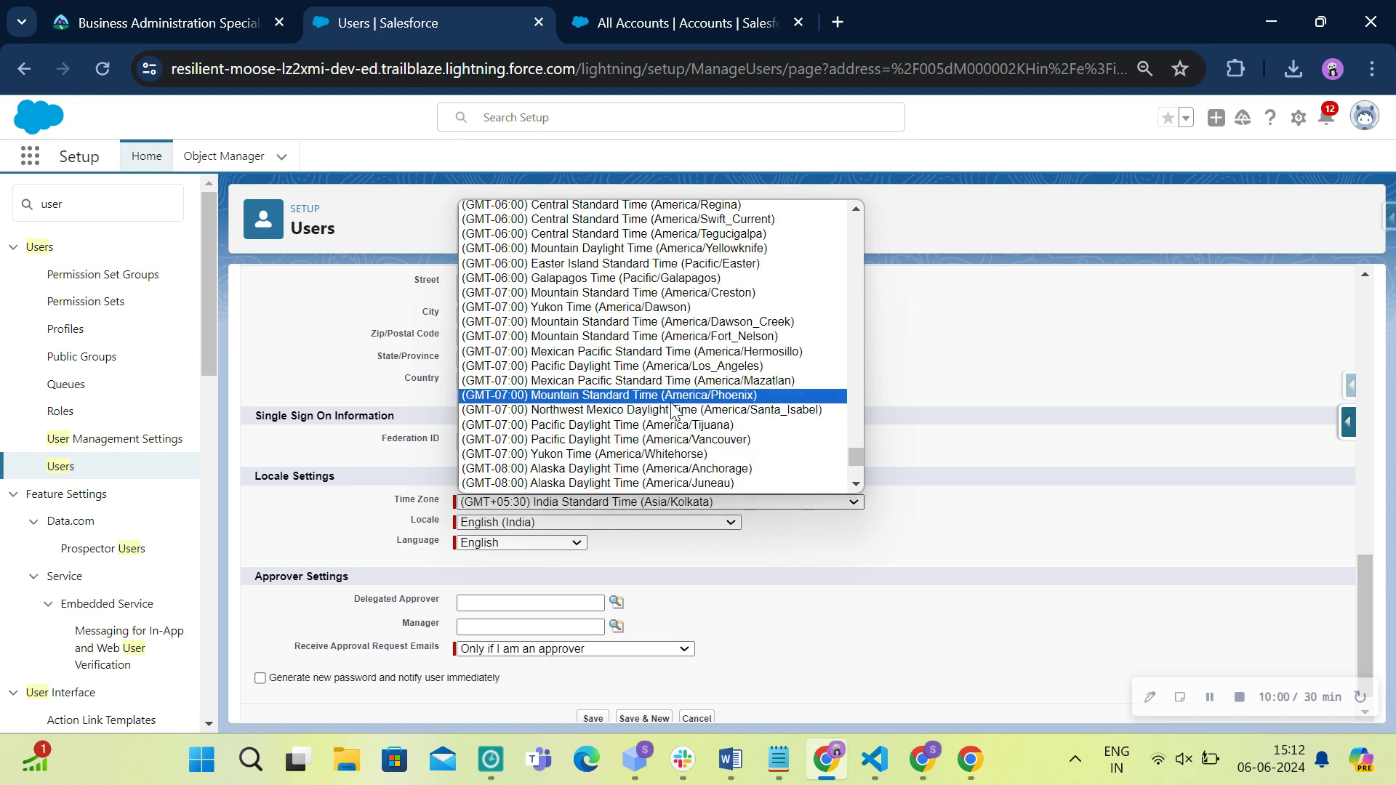
pyautogui.click(676, 354)
# Set the Western Sales Team representative's locale to Spanish (Argentina).
pyautogui.click(601, 521)
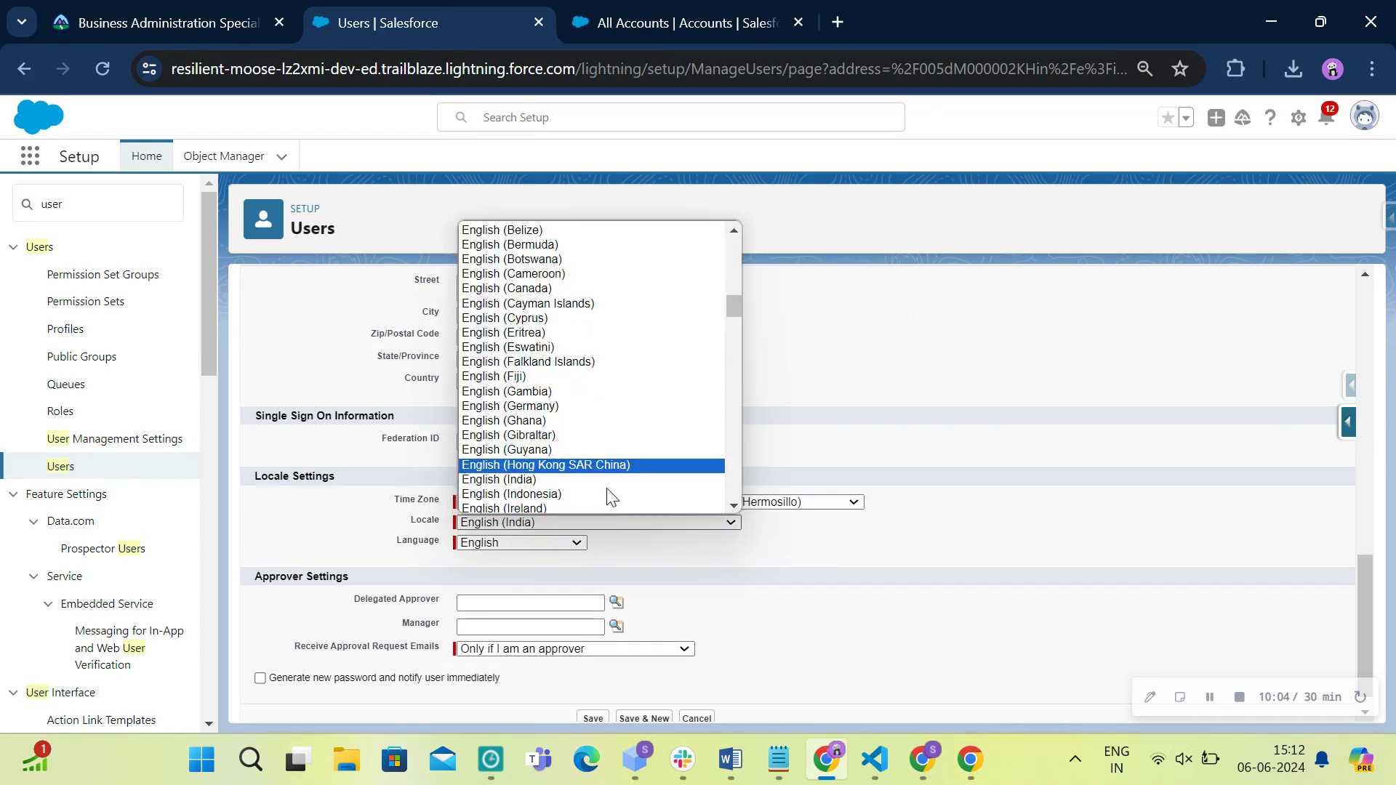
pyautogui.scroll(-20, 610, 497)
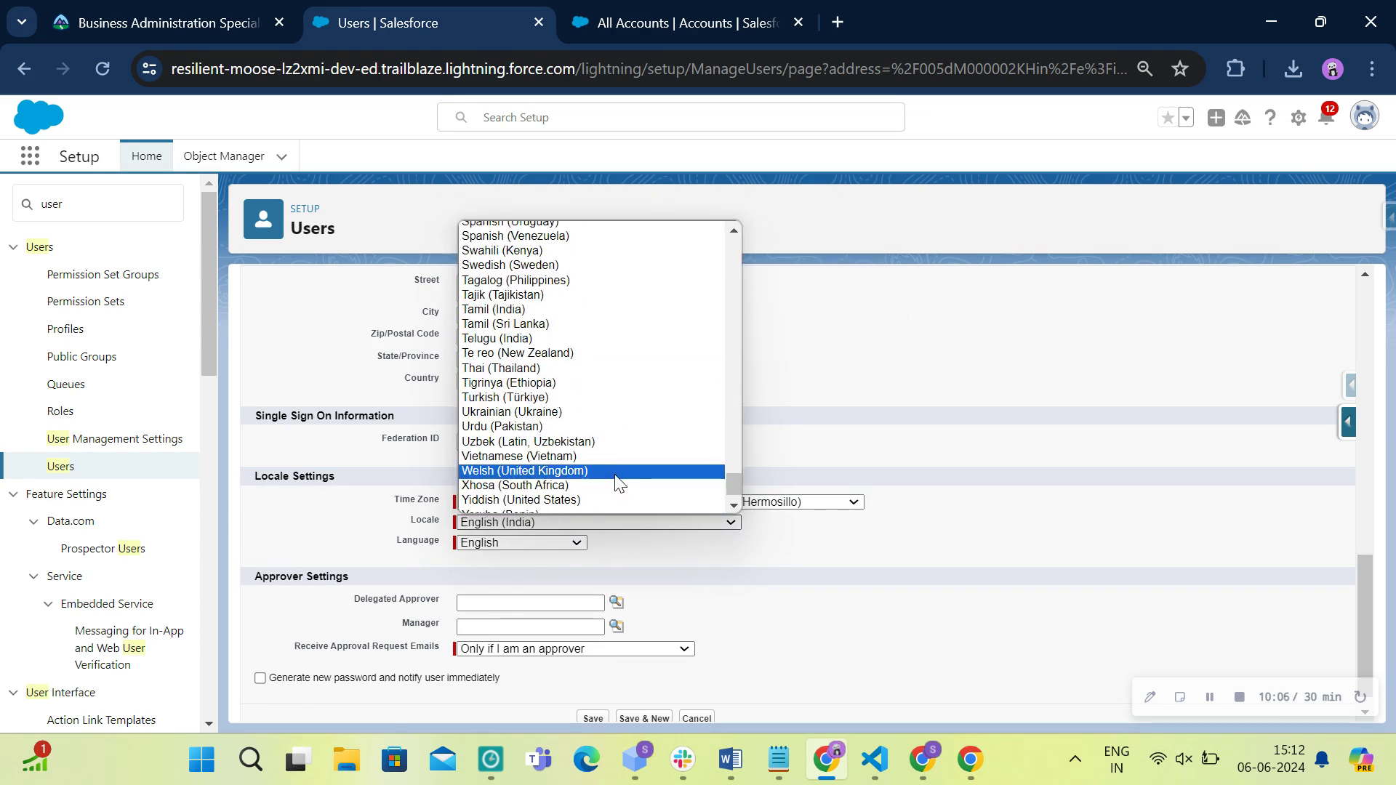
pyautogui.scroll(6, 616, 484)
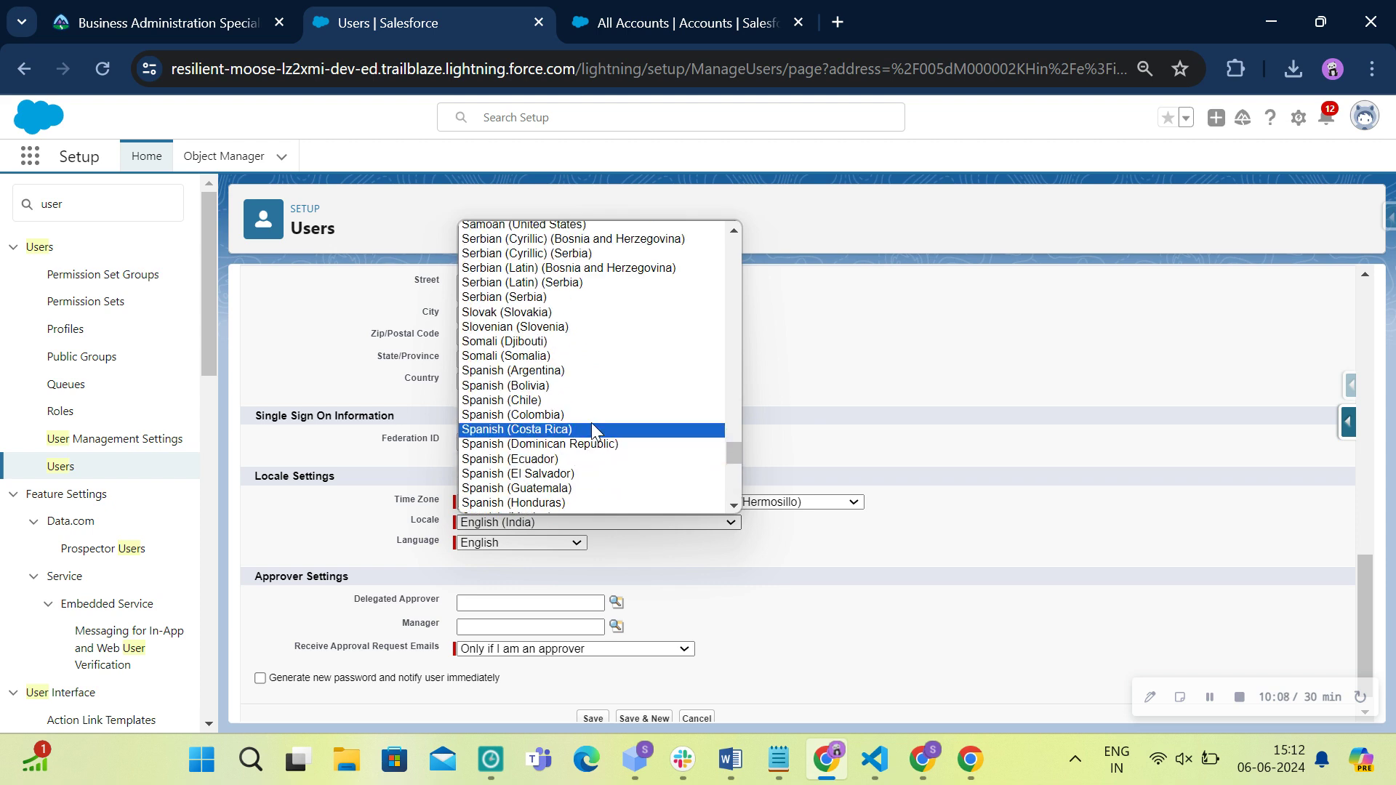
pyautogui.click(593, 372)
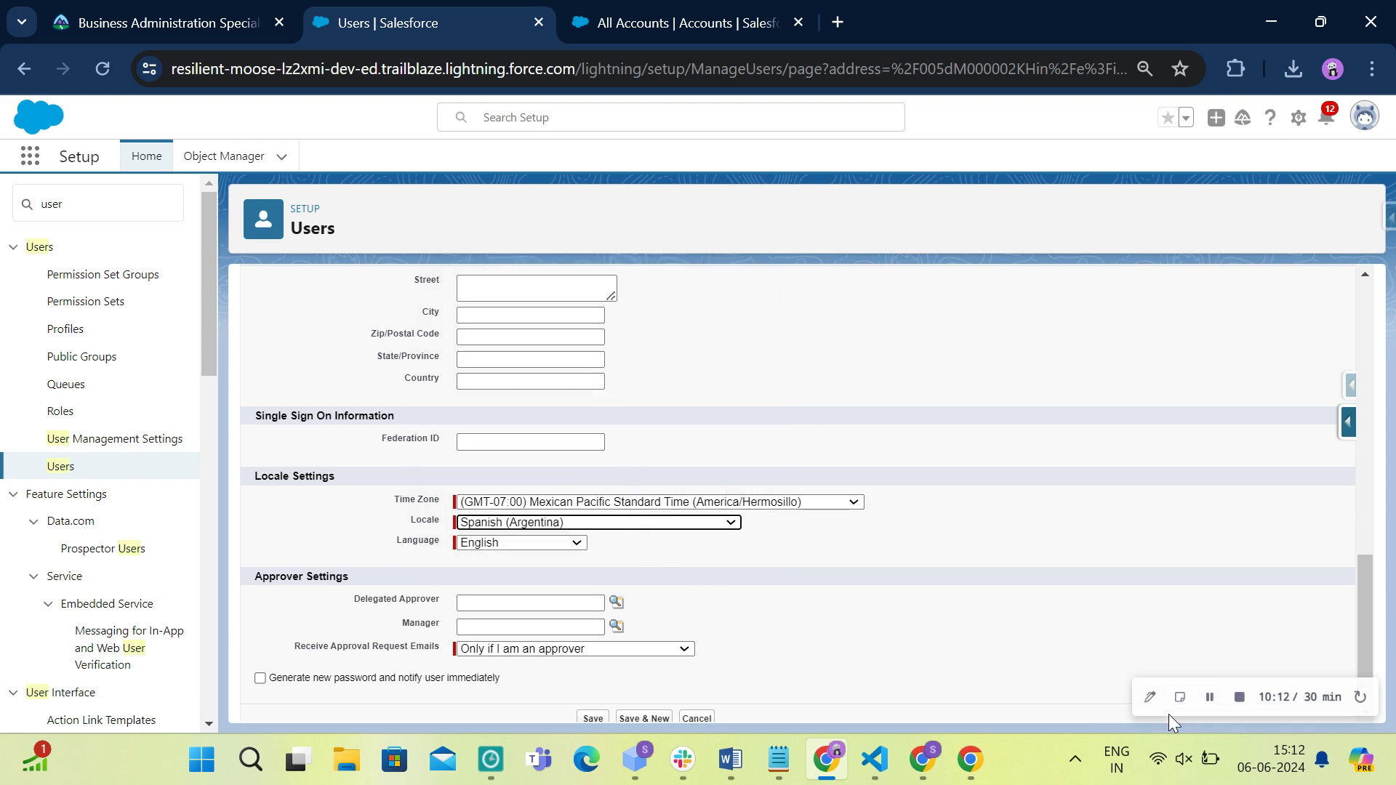
# Set the Western Sales Team representative's locale and language to Spanish (Mexico), and save the record.
pyautogui.click(567, 523)
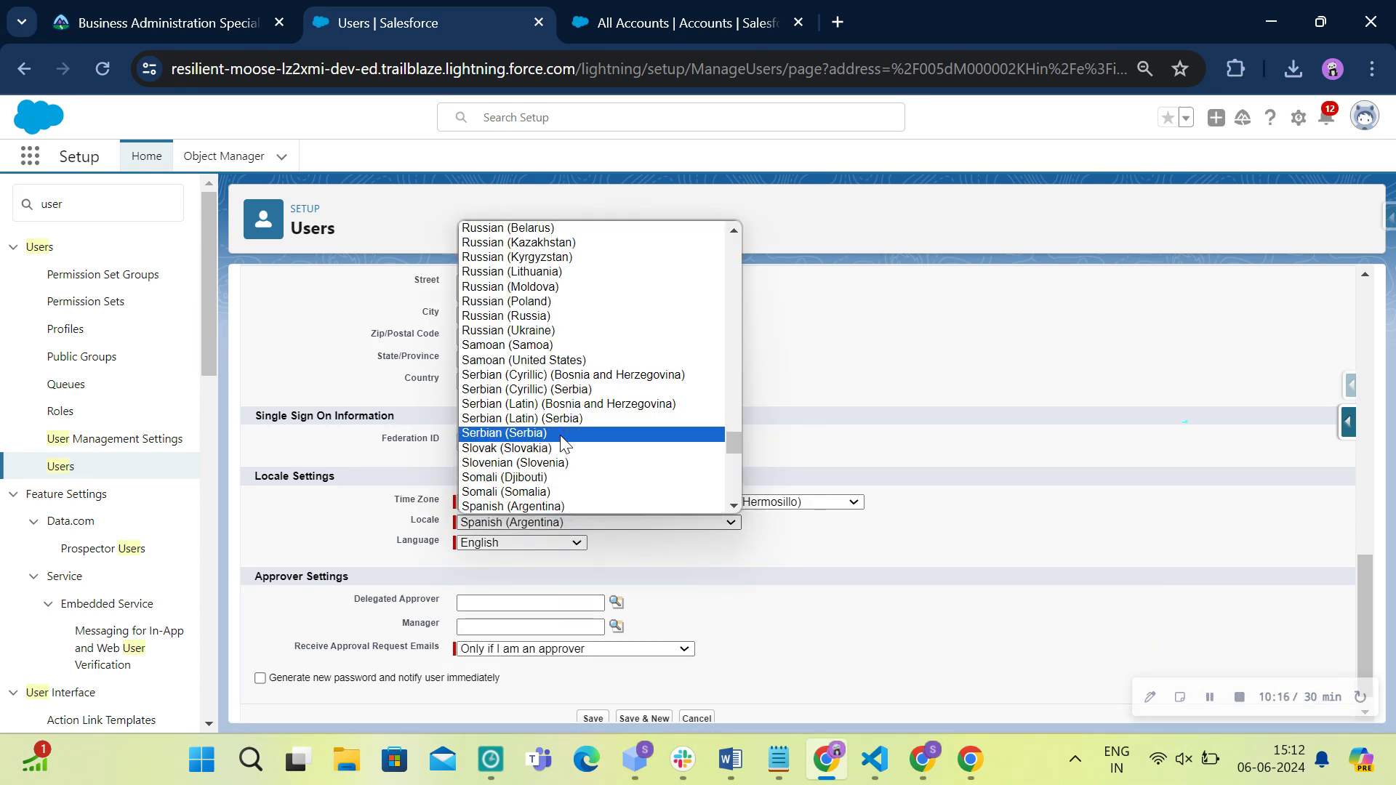
pyautogui.scroll(-3, 564, 442)
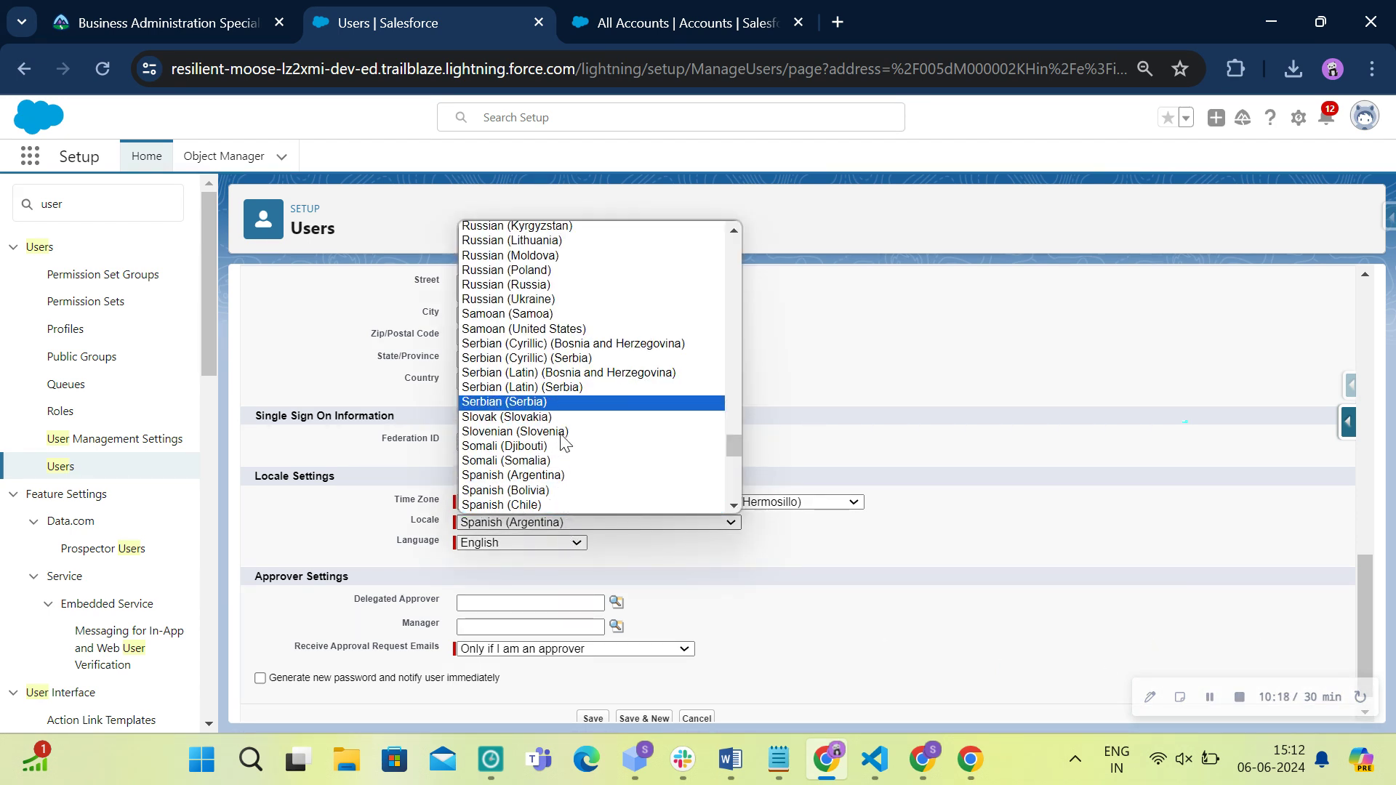
pyautogui.click(566, 440)
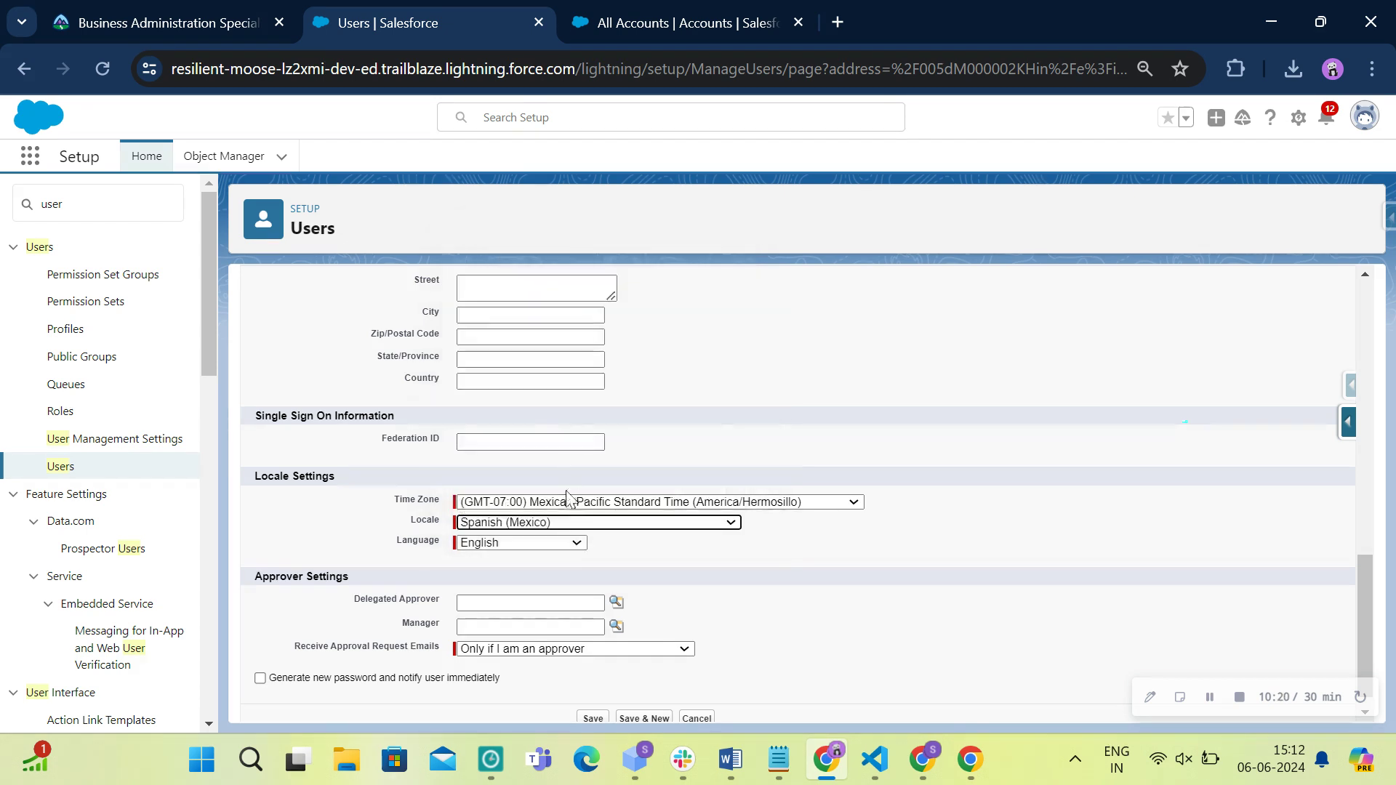
pyautogui.click(546, 540)
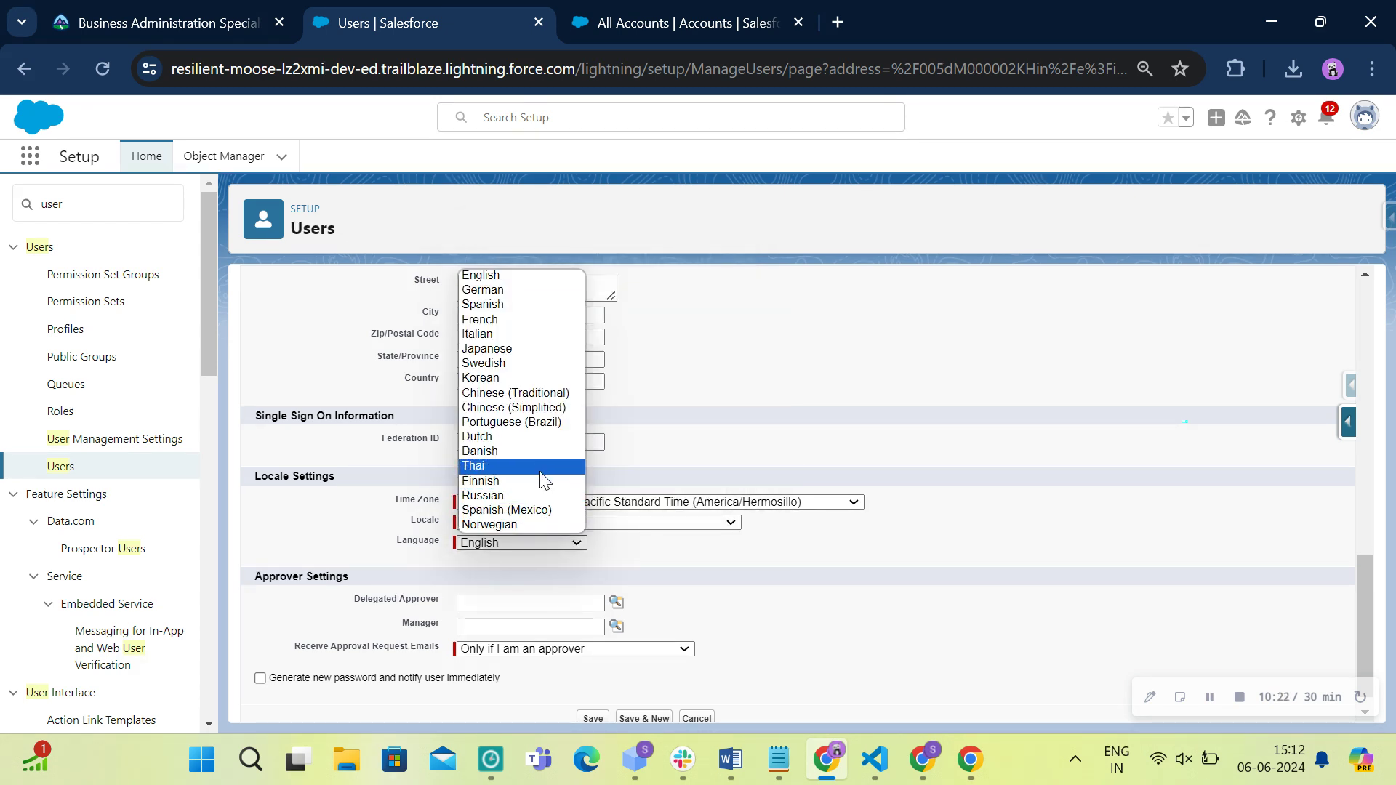
pyautogui.click(546, 512)
pyautogui.scroll(-1, 561, 601)
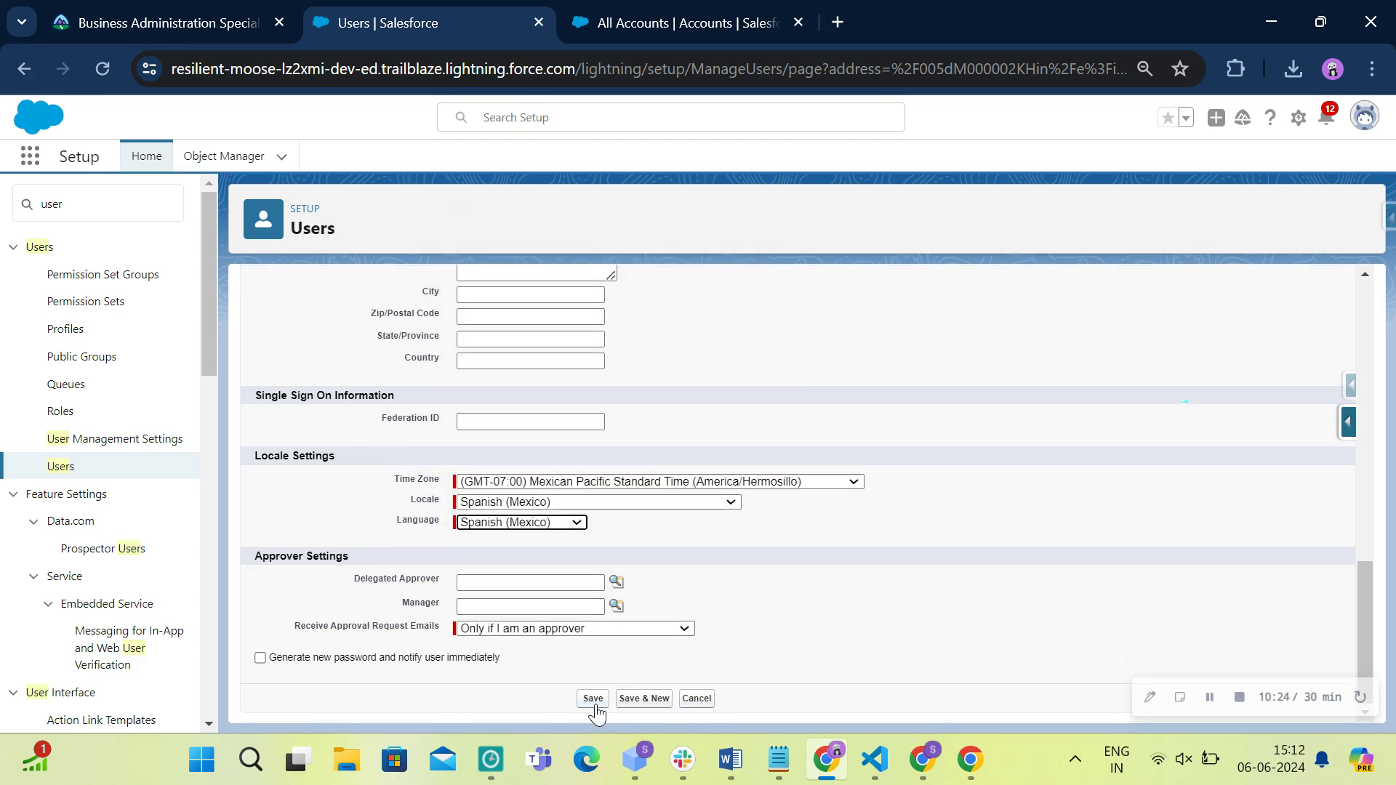
pyautogui.click(593, 698)
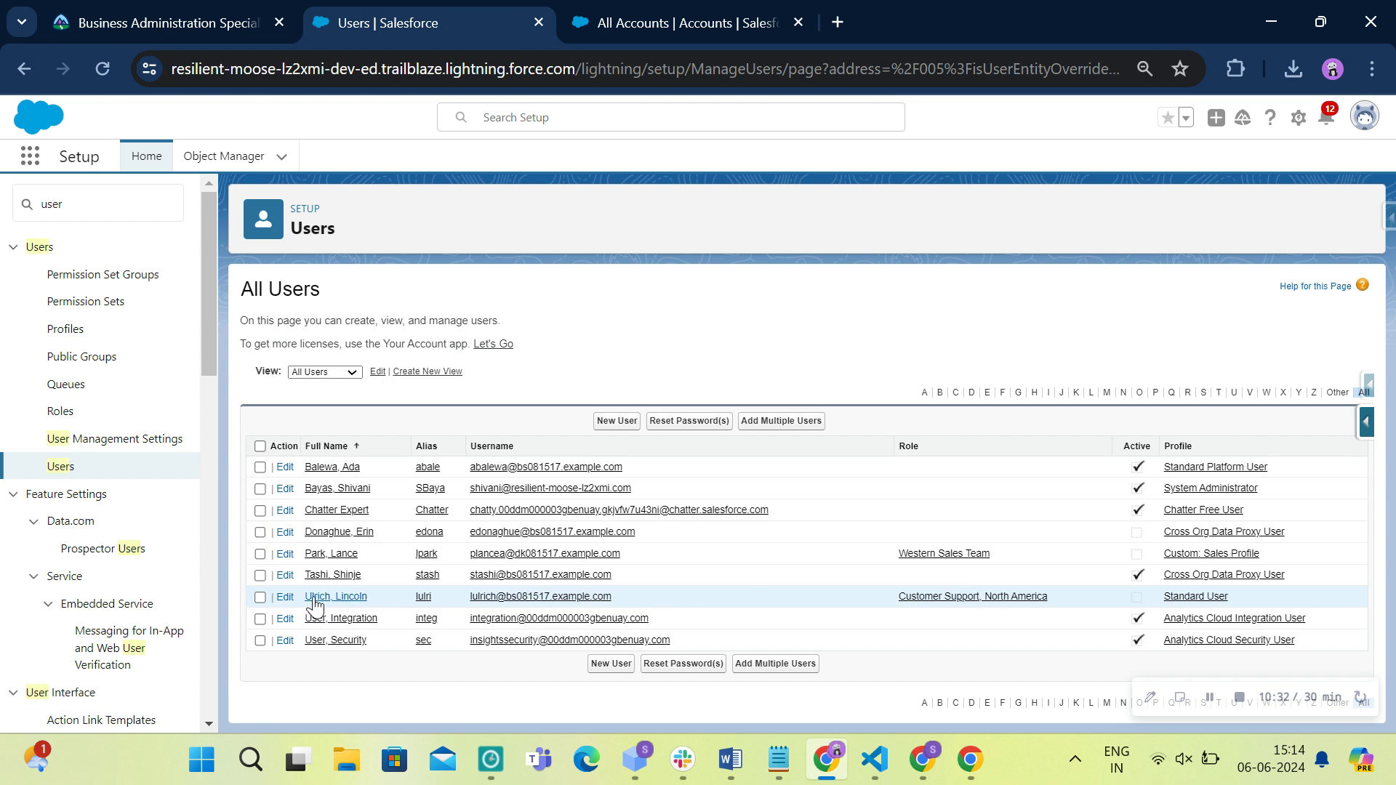
# Set the inactive Cross Org Data Proxy sales representative's user license to Salesforce and profile to Custom: Sales Profile.
pyautogui.click(286, 533)
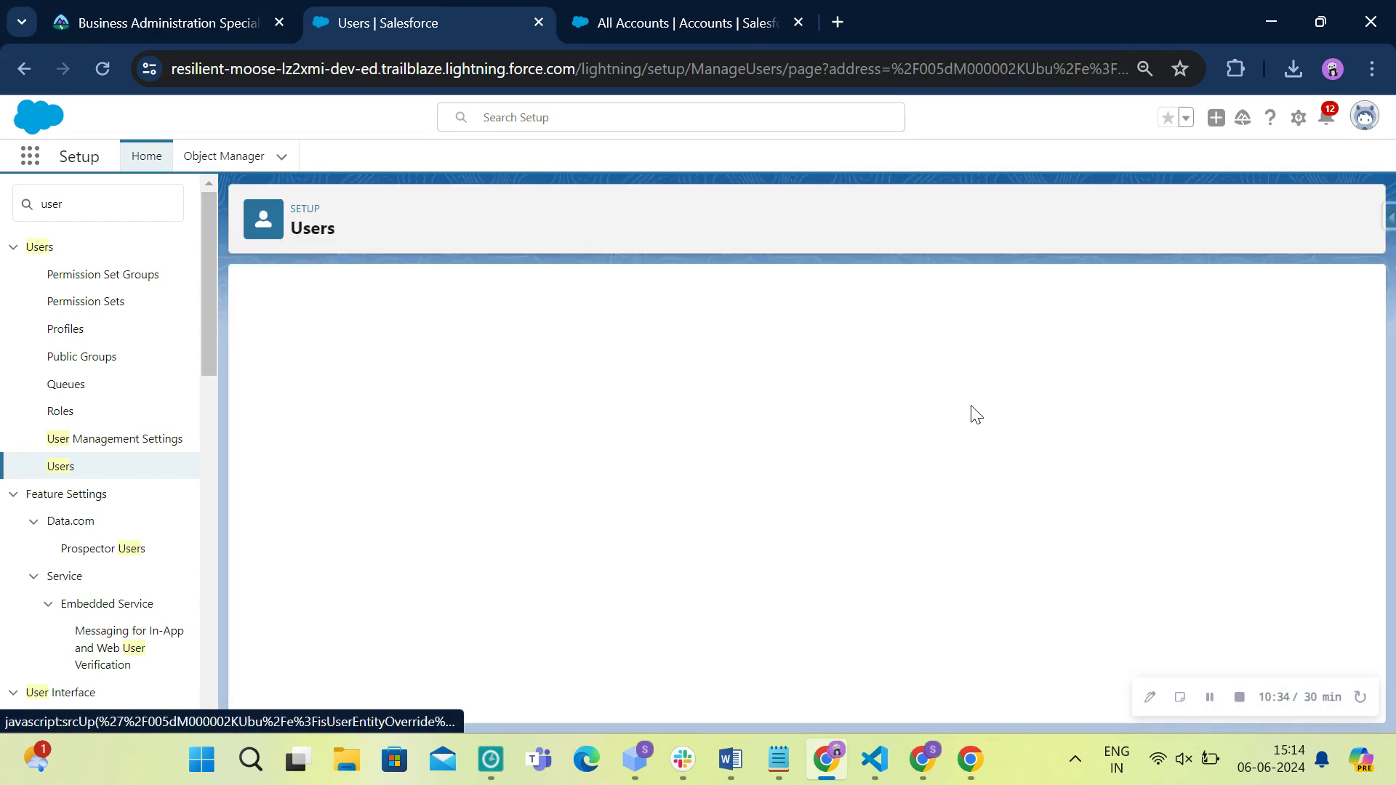
pyautogui.click(1061, 416)
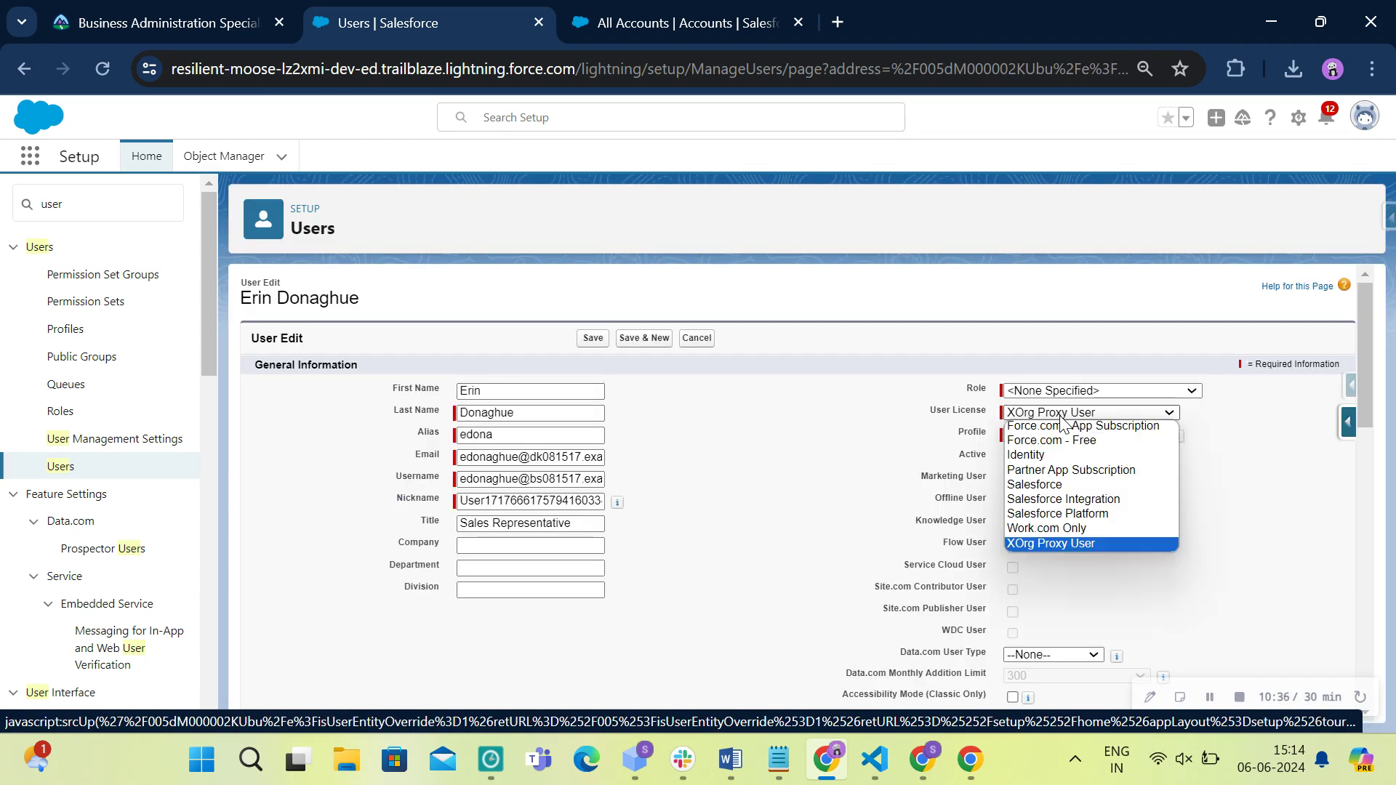
pyautogui.click(1062, 484)
pyautogui.click(1052, 435)
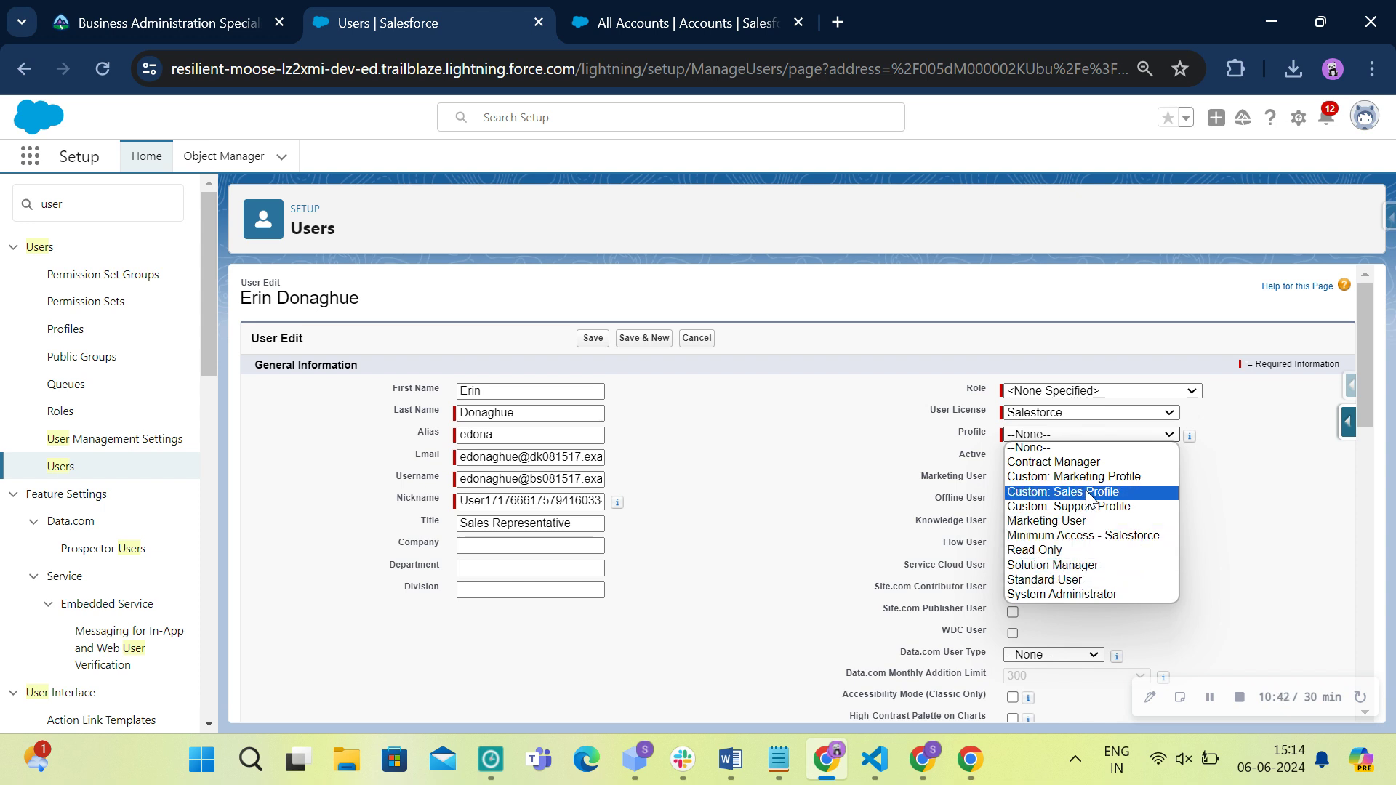
pyautogui.click(1163, 683)
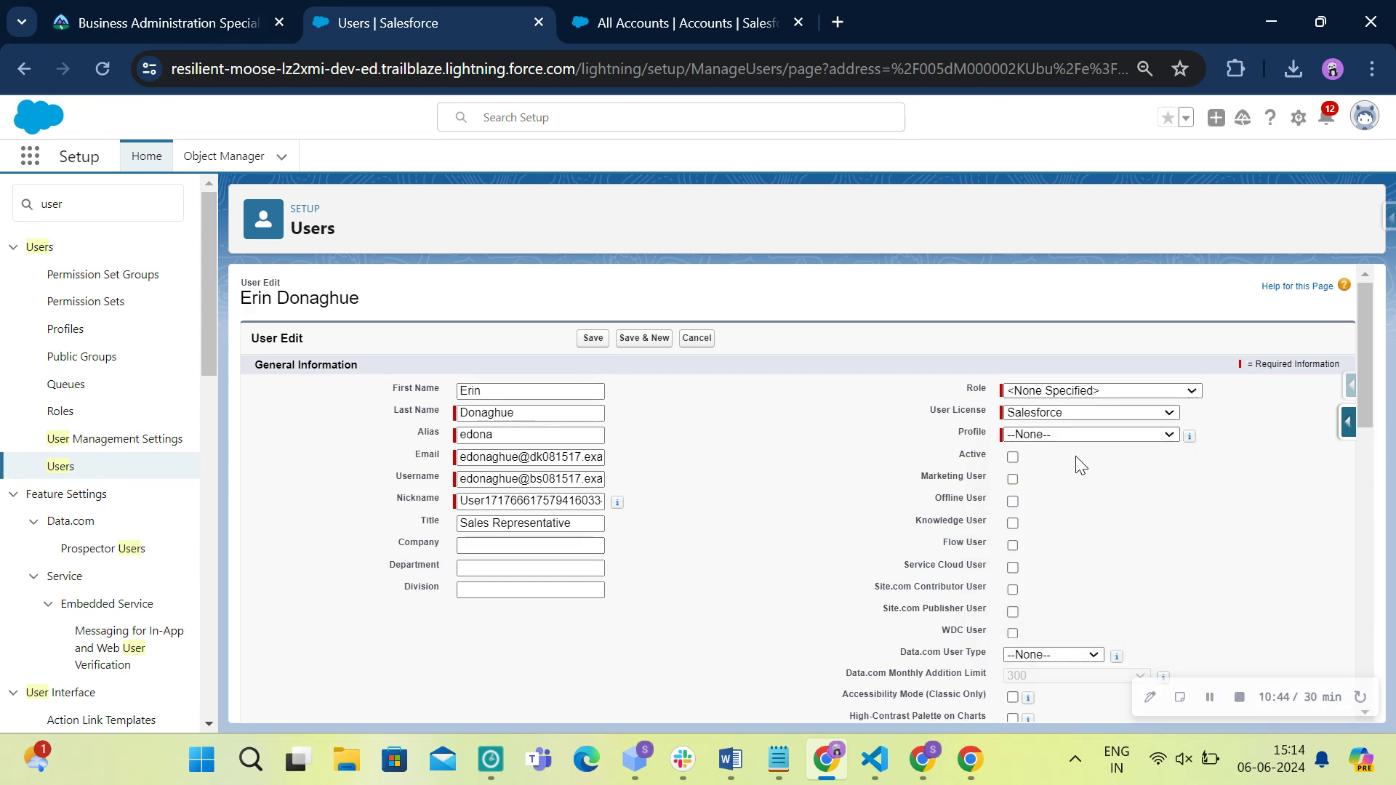
pyautogui.click(1063, 435)
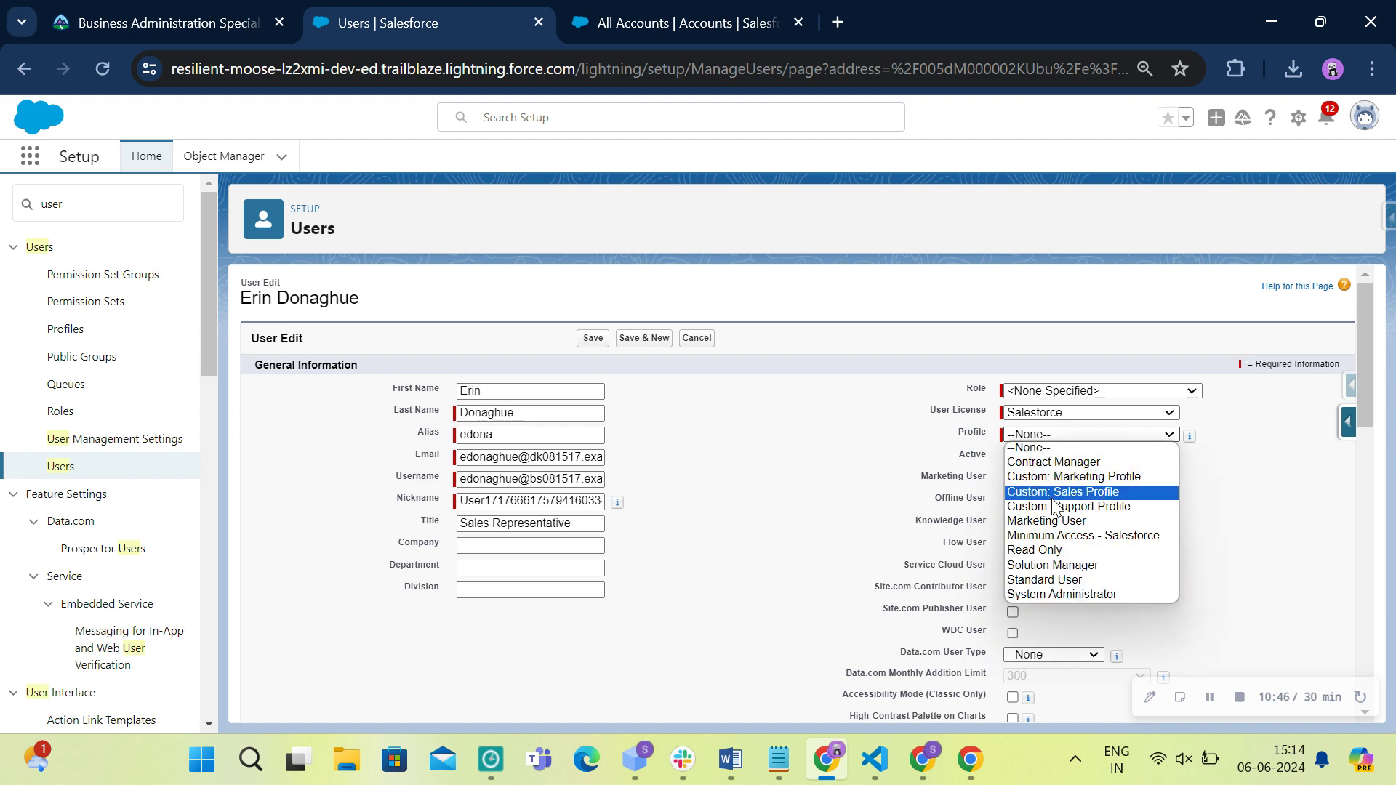
pyautogui.click(1045, 498)
# Assign the Western Sales Team role to this sales representative and save the record.
pyautogui.click(1054, 393)
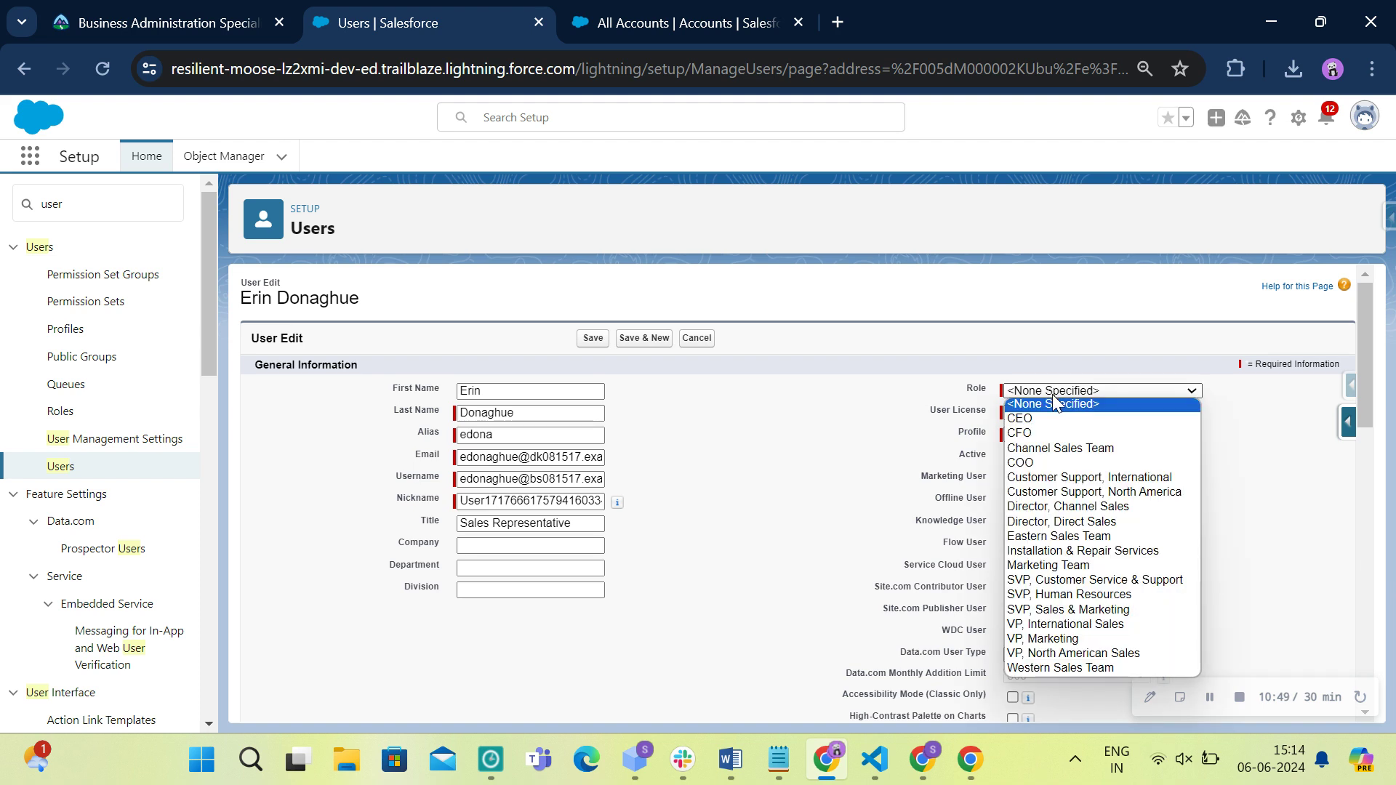
pyautogui.click(1078, 668)
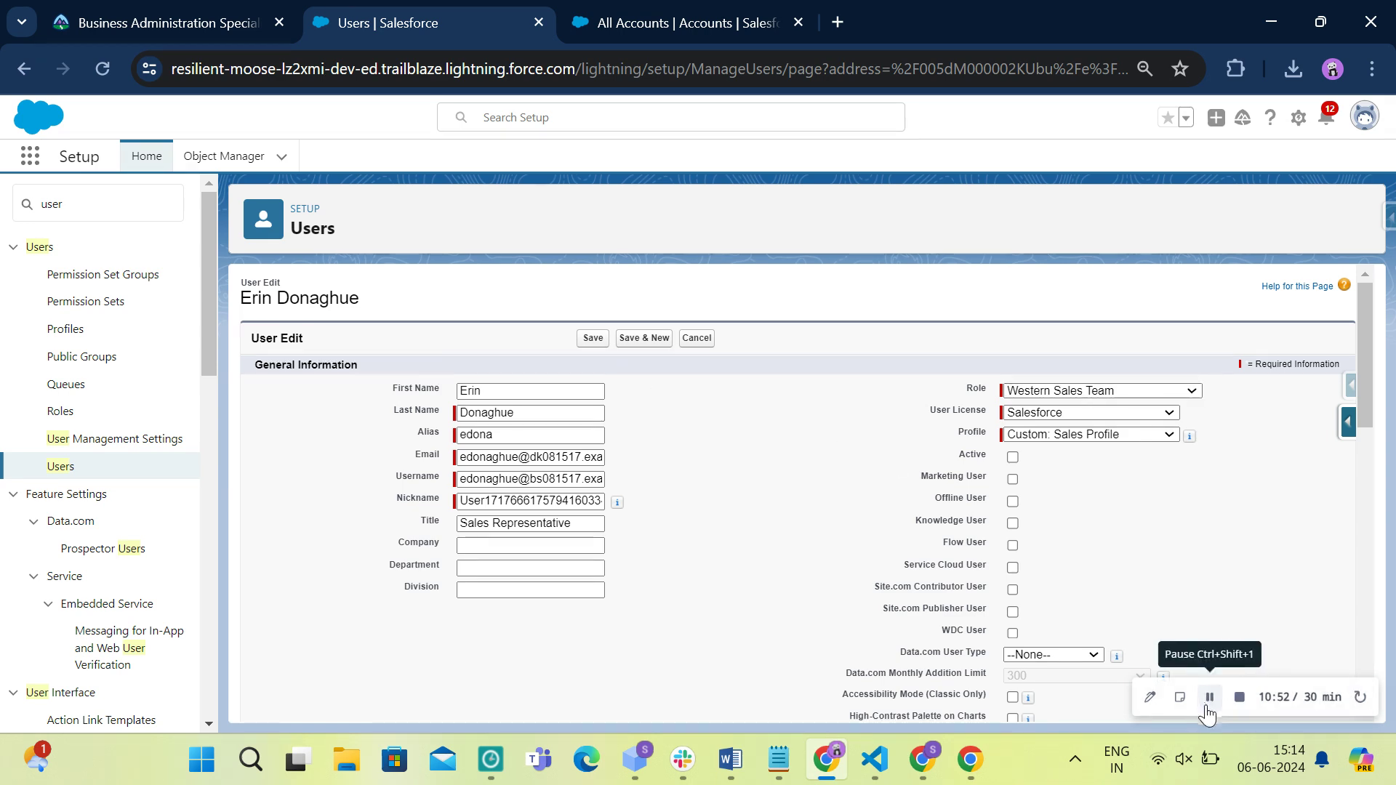
pyautogui.click(594, 340)
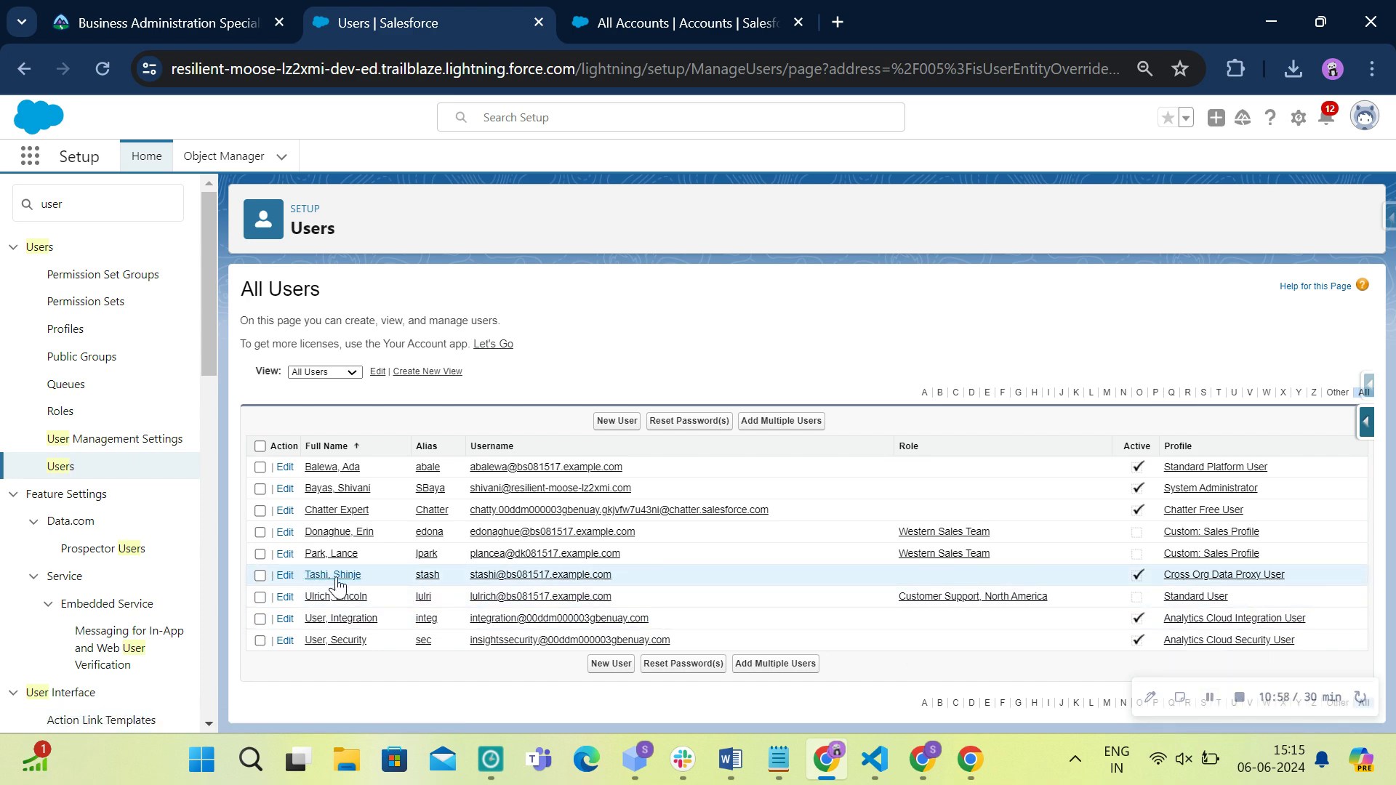
# Give the Sales Data Quality Specialist the Salesforce license, the CEO role and the Standard User profile, and save the record.
pyautogui.click(292, 578)
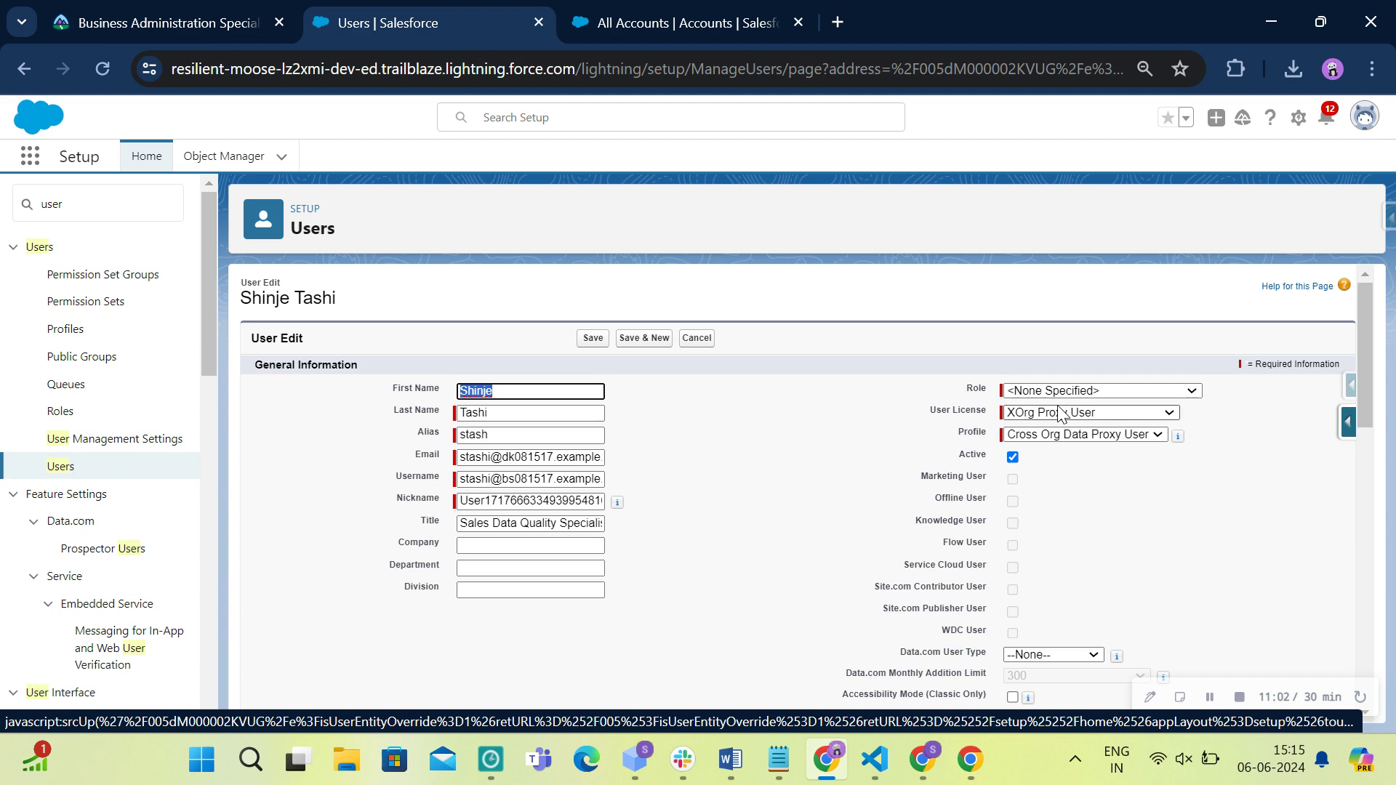
pyautogui.click(1060, 420)
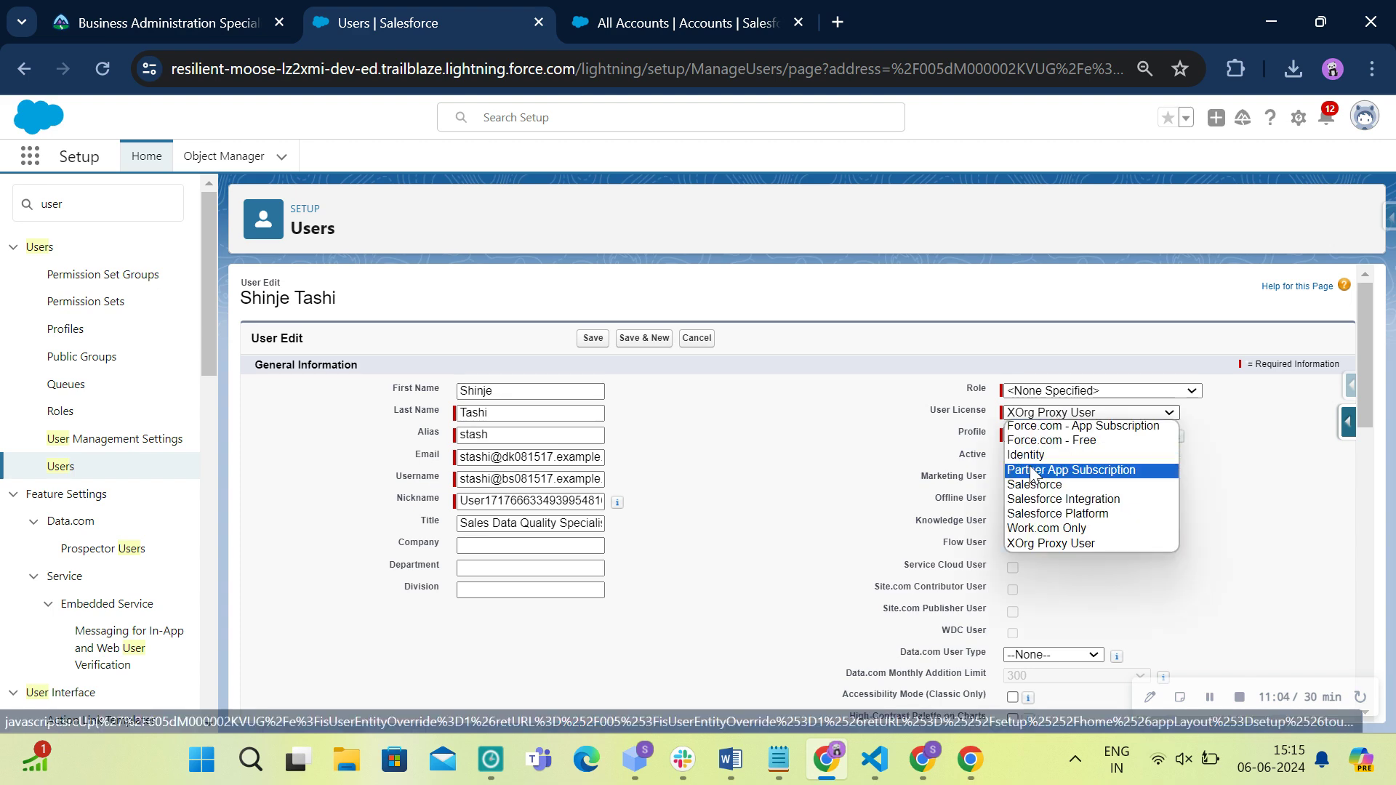
pyautogui.click(1028, 480)
pyautogui.click(1040, 391)
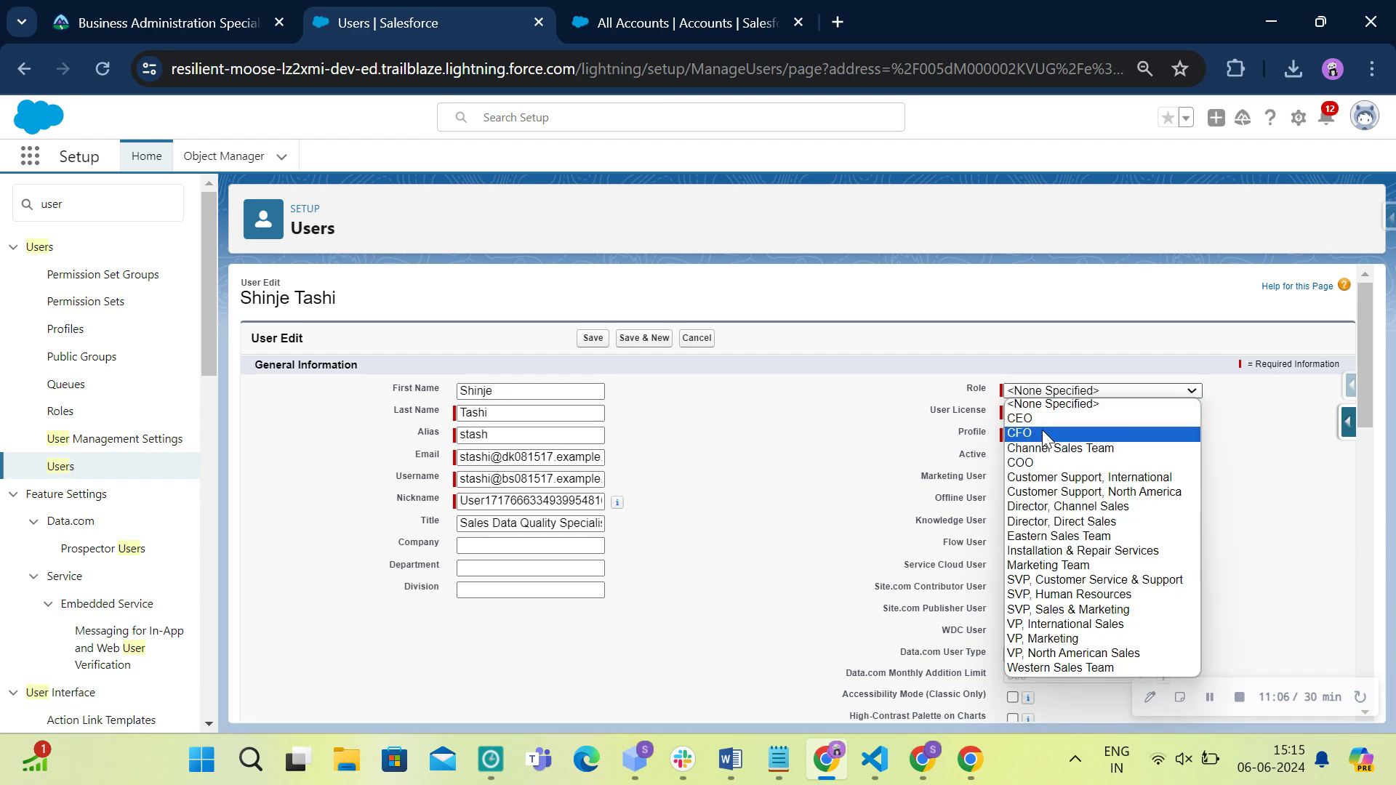
pyautogui.click(1041, 409)
pyautogui.click(1045, 435)
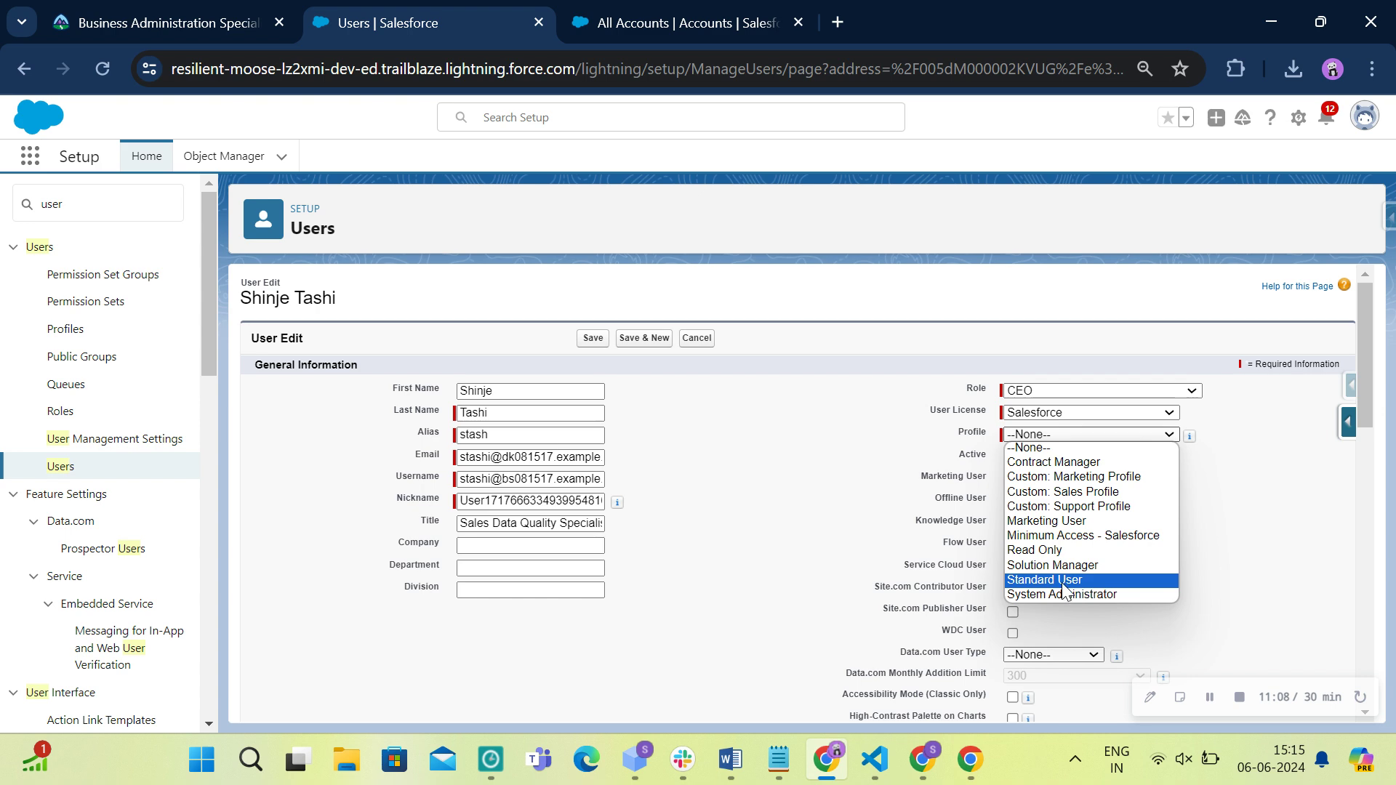
pyautogui.click(1065, 582)
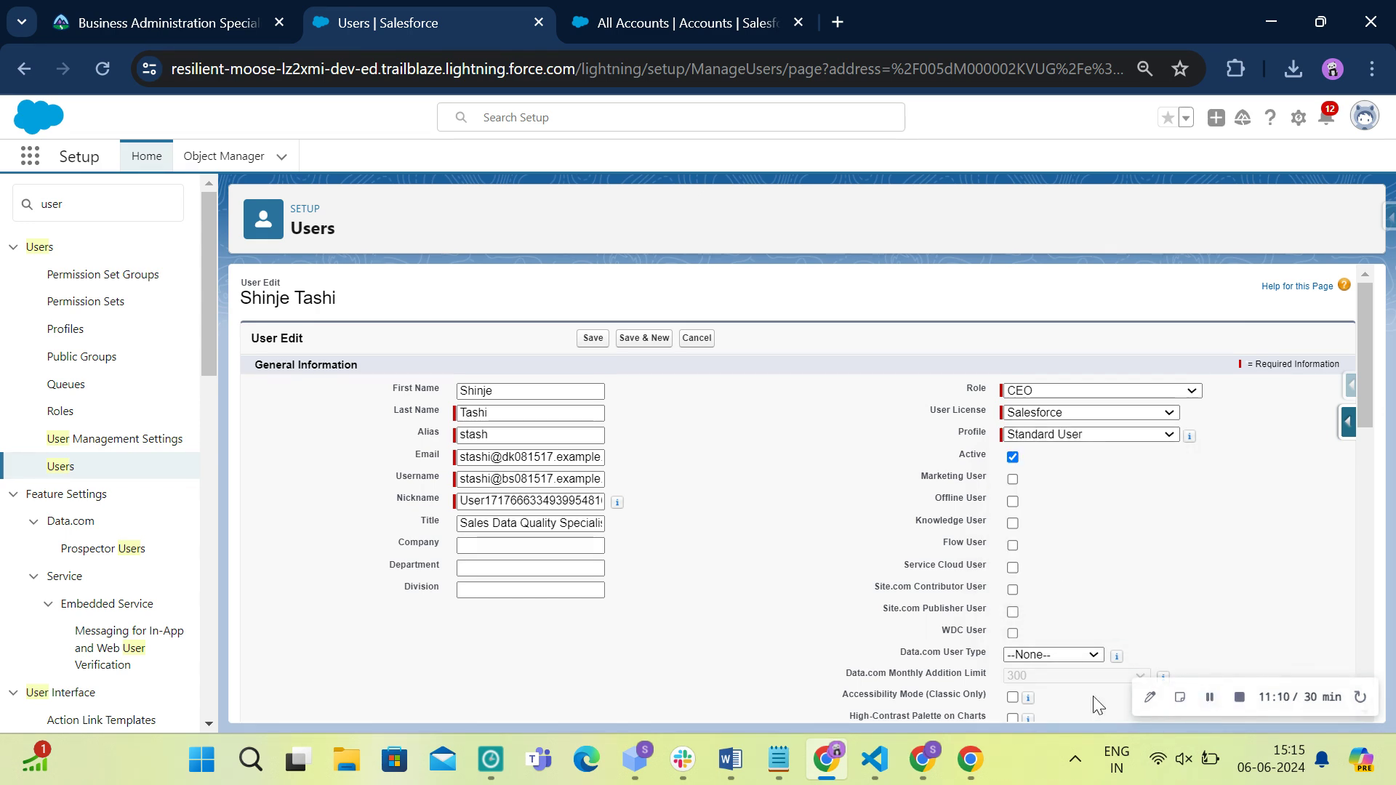
pyautogui.click(586, 341)
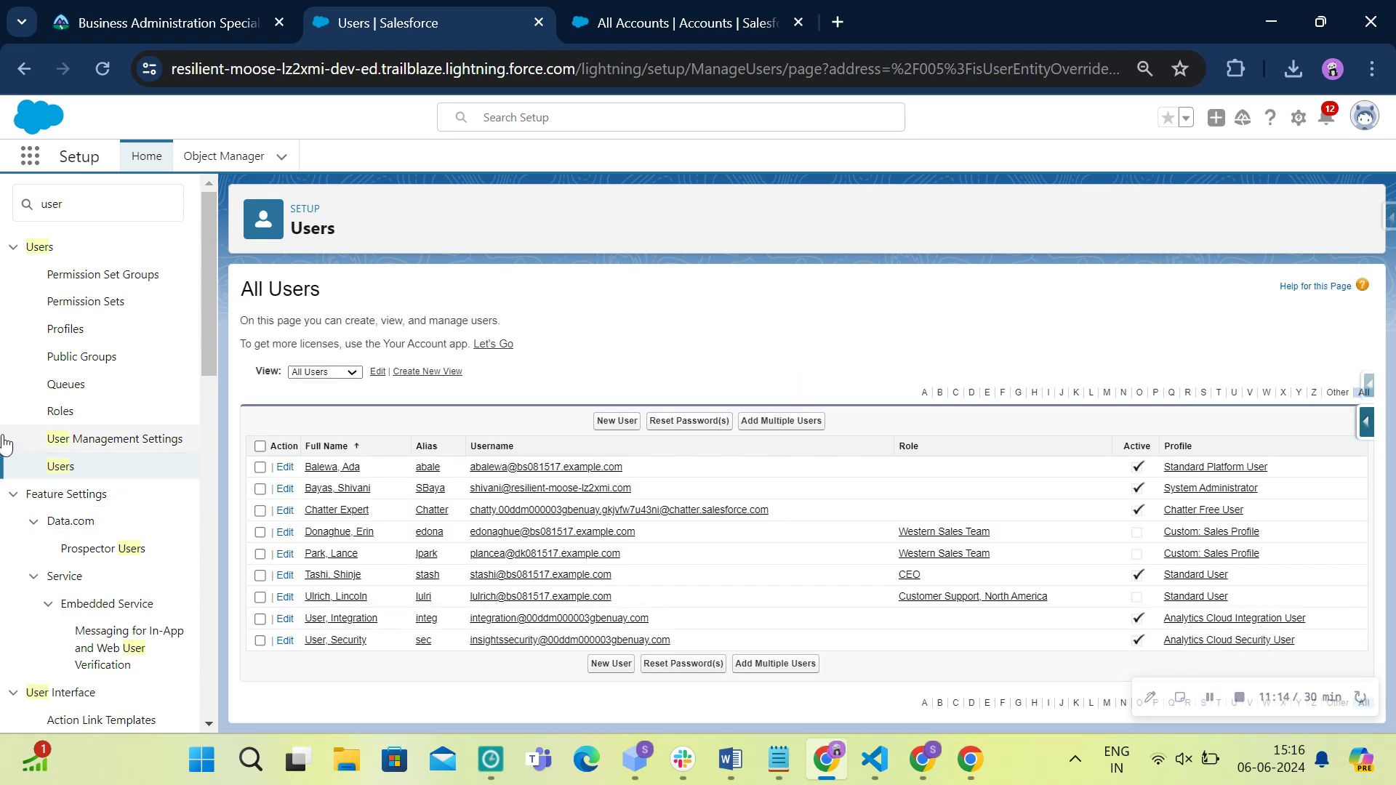
# Search Setup for "permis" and open the Permission Sets page.
pyautogui.click(78, 205)
pyautogui.write('p')
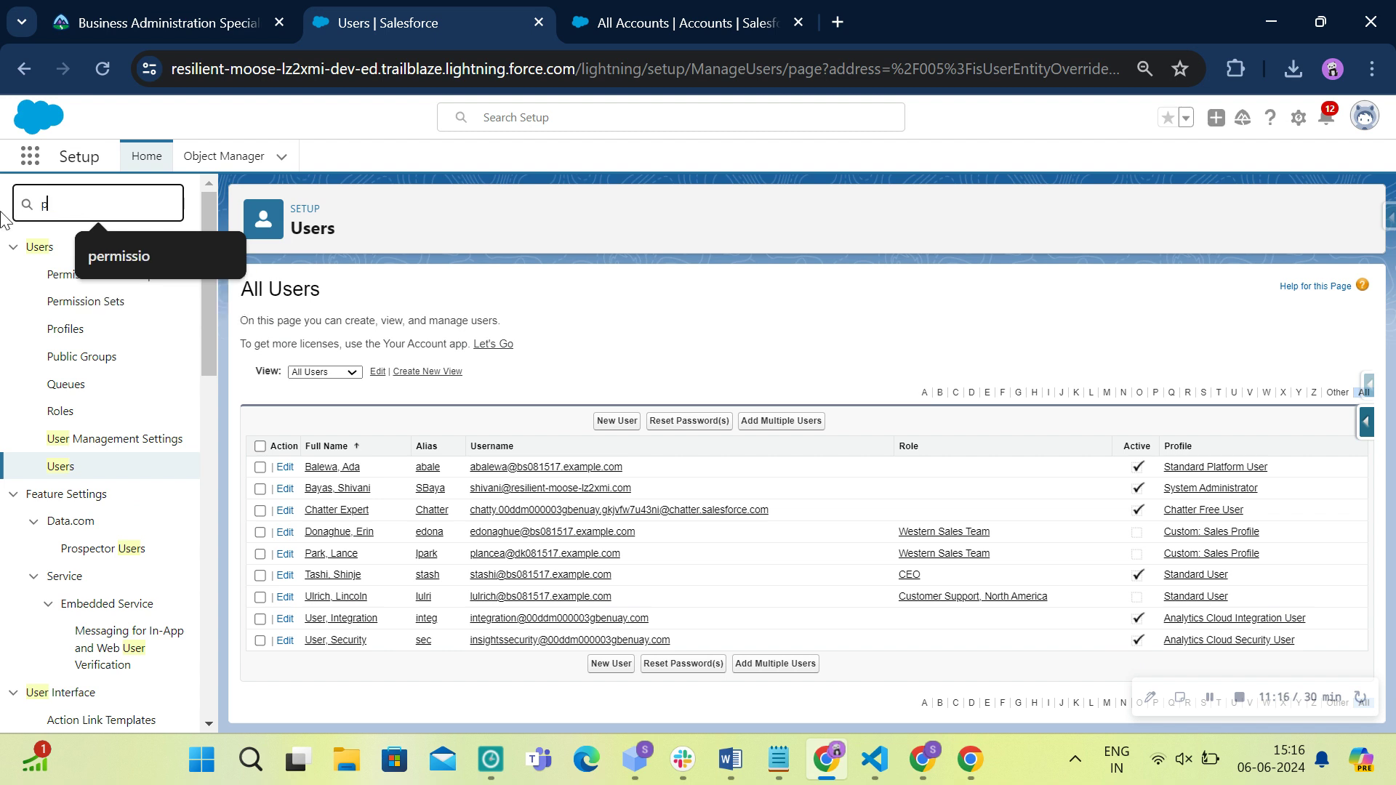
pyautogui.write('ermis')
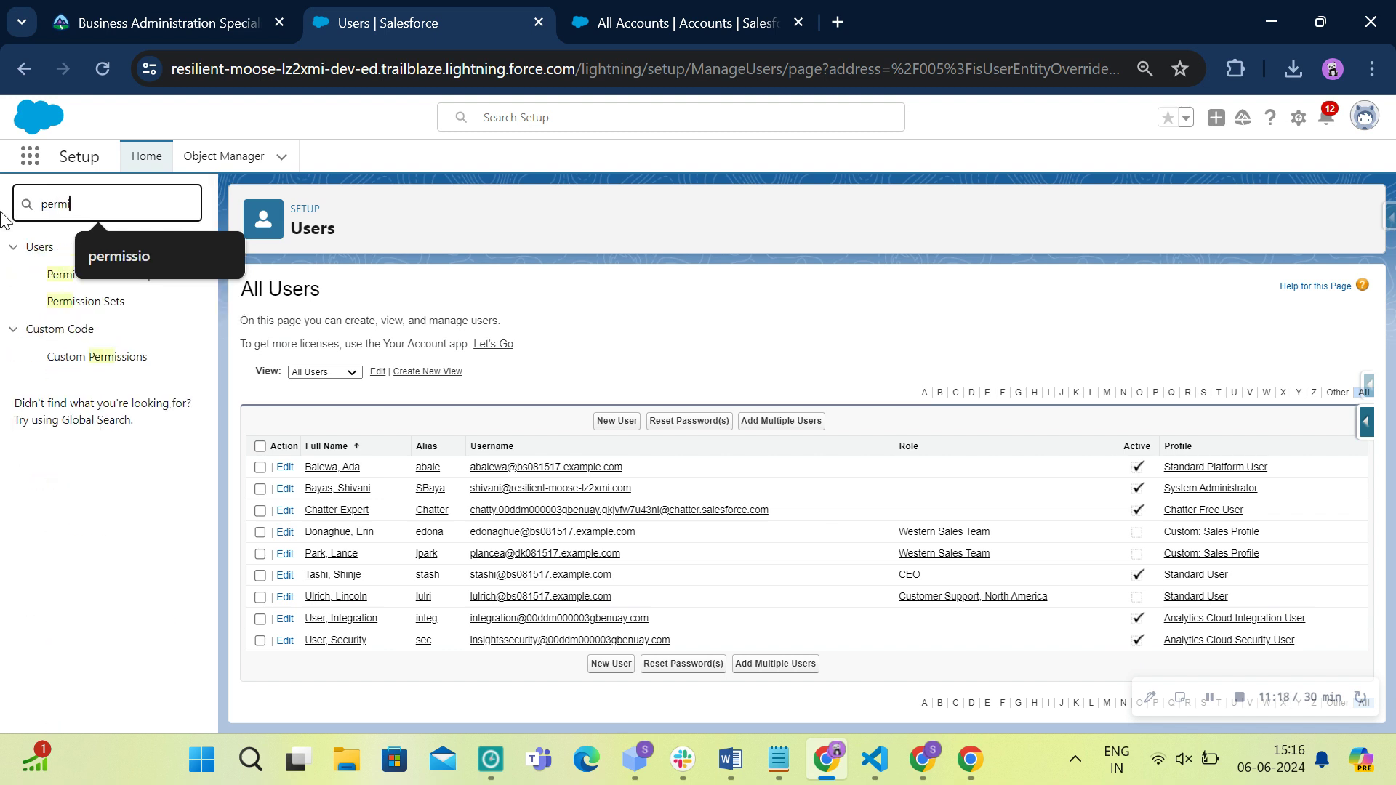
pyautogui.click(83, 300)
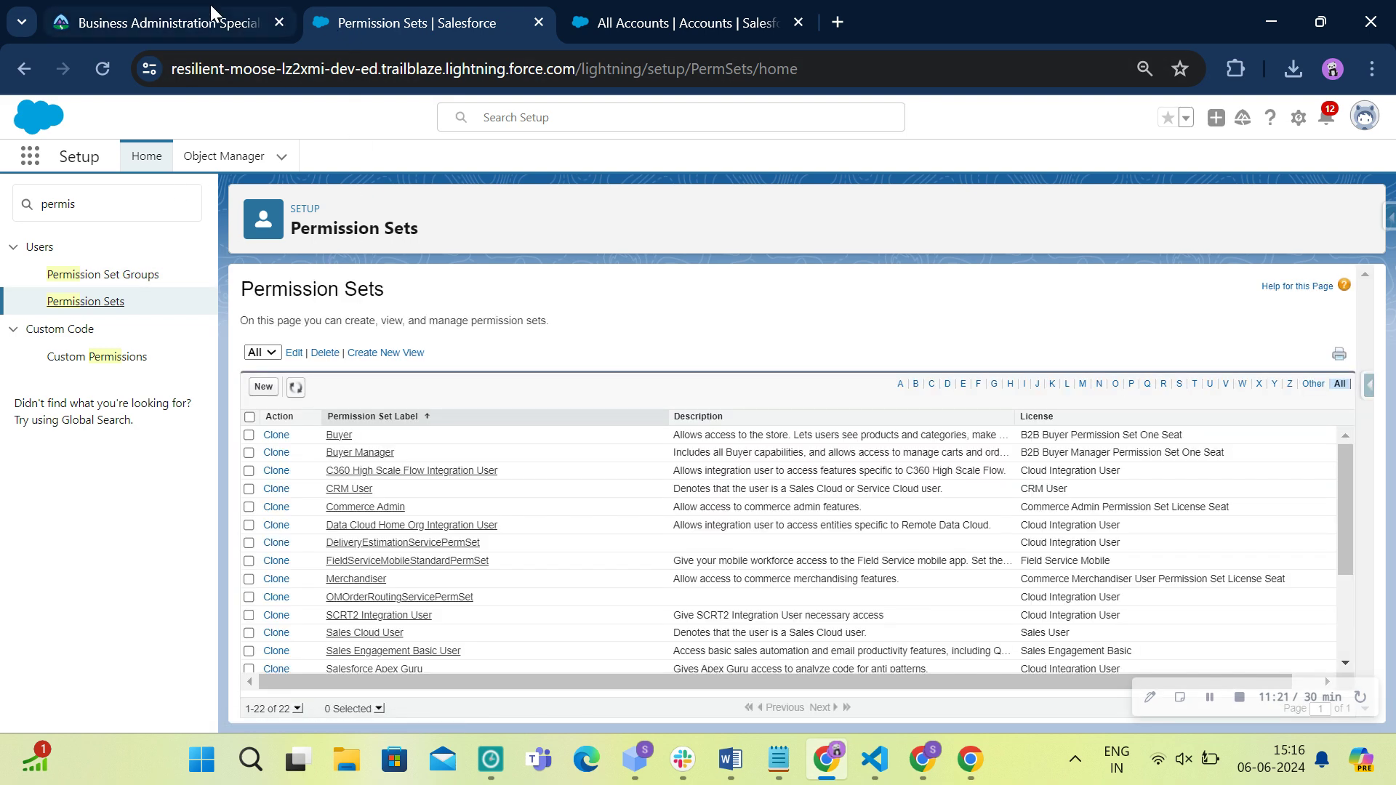
# Copy the solution name Bilingual Pilot from the Special Project section of the Trailhead superbadge requirements.
pyautogui.click(211, 10)
pyautogui.scroll(-2, 618, 616)
pyautogui.scroll(-2, 618, 617)
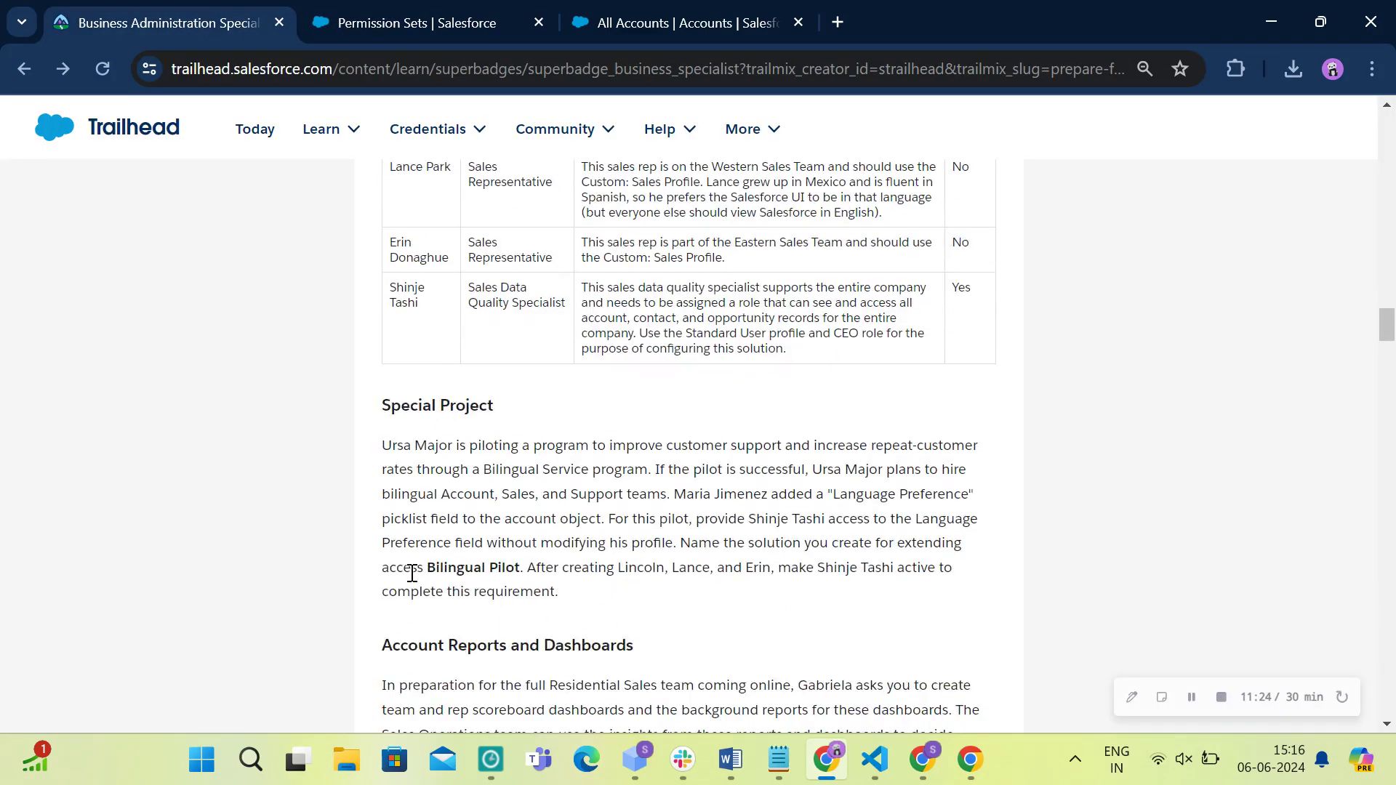
pyautogui.moveTo(688, 548); pyautogui.dragTo(711, 576)
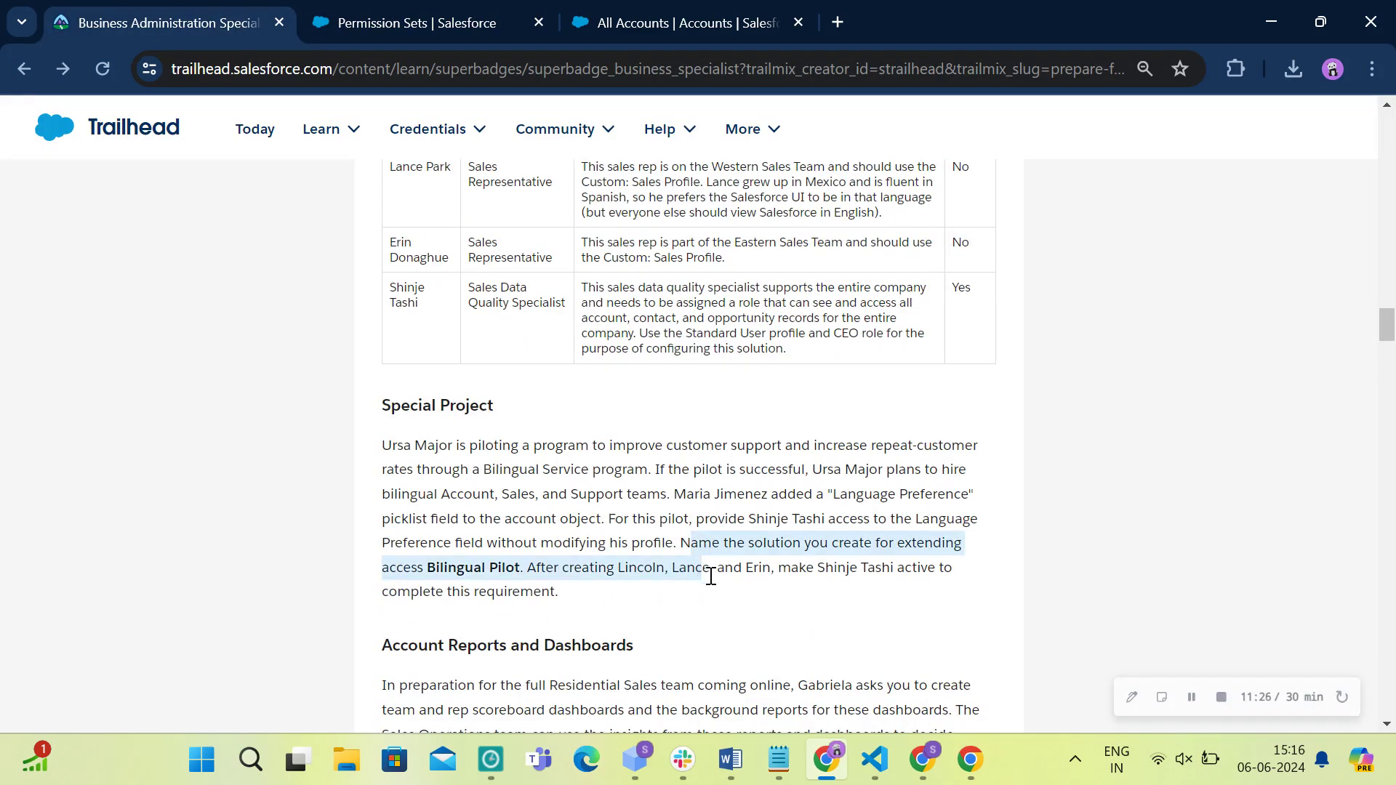
pyautogui.click(471, 569)
pyautogui.moveTo(429, 569); pyautogui.dragTo(517, 571)
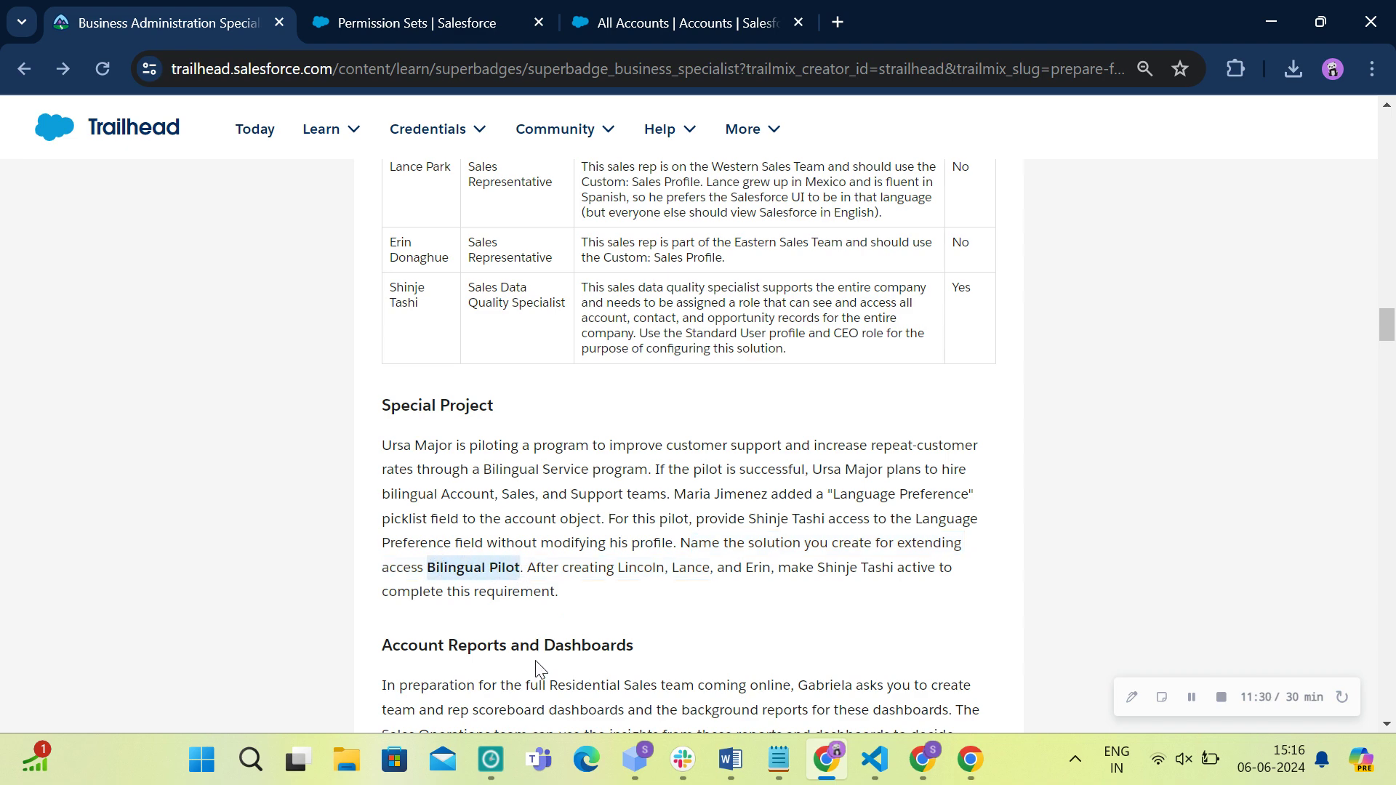
# Create a permission set in Salesforce Setup labelled Bilingual Pilot with no specific license, and save it.
pyautogui.click(464, 8)
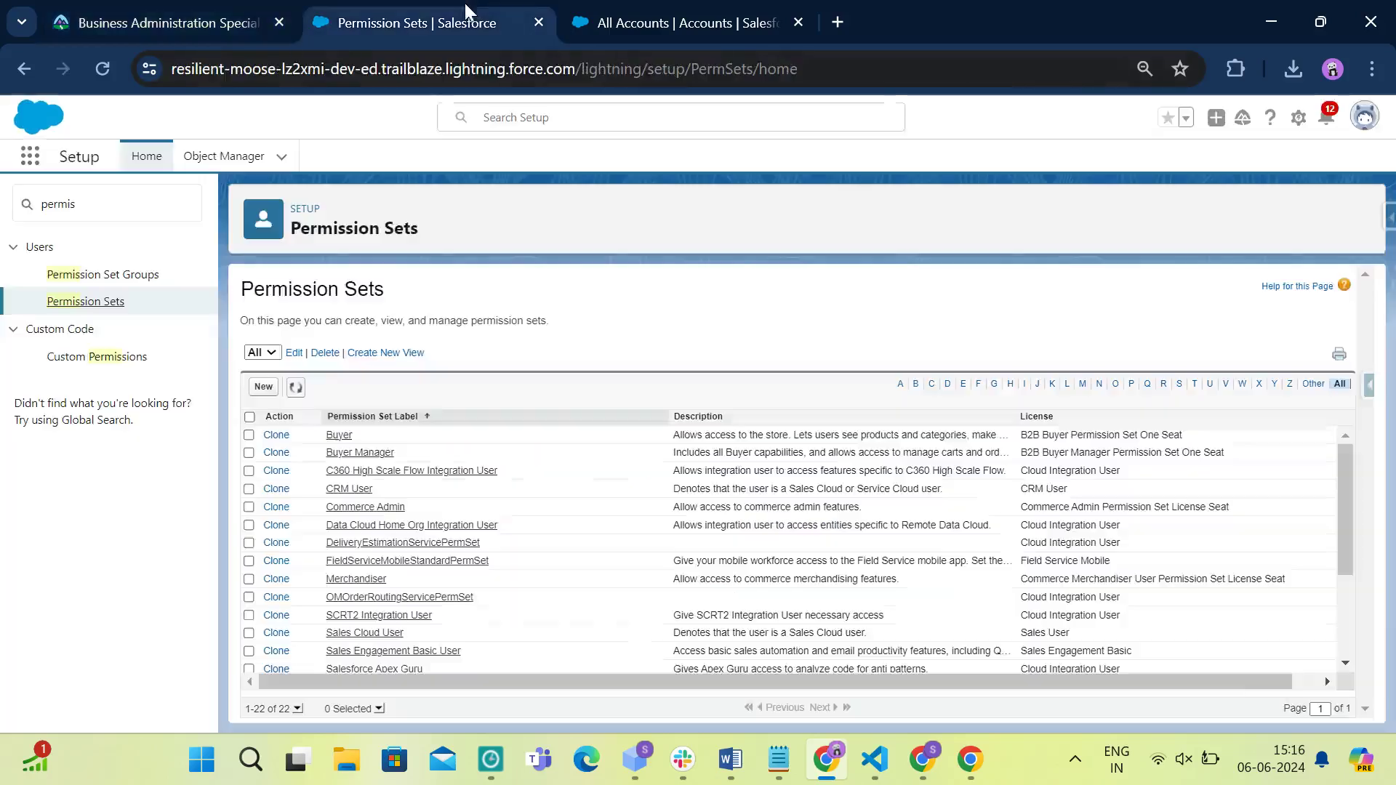
pyautogui.click(264, 386)
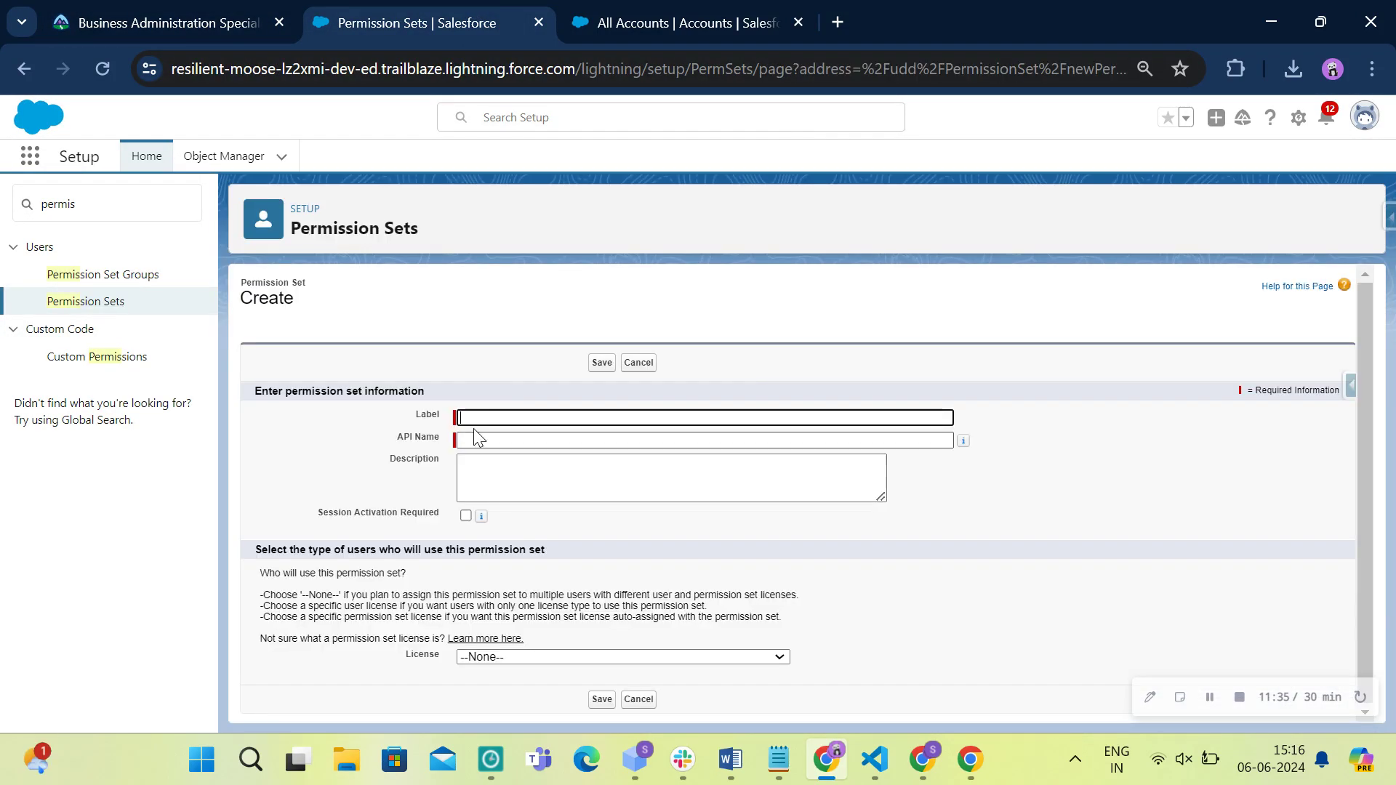
pyautogui.click(789, 393)
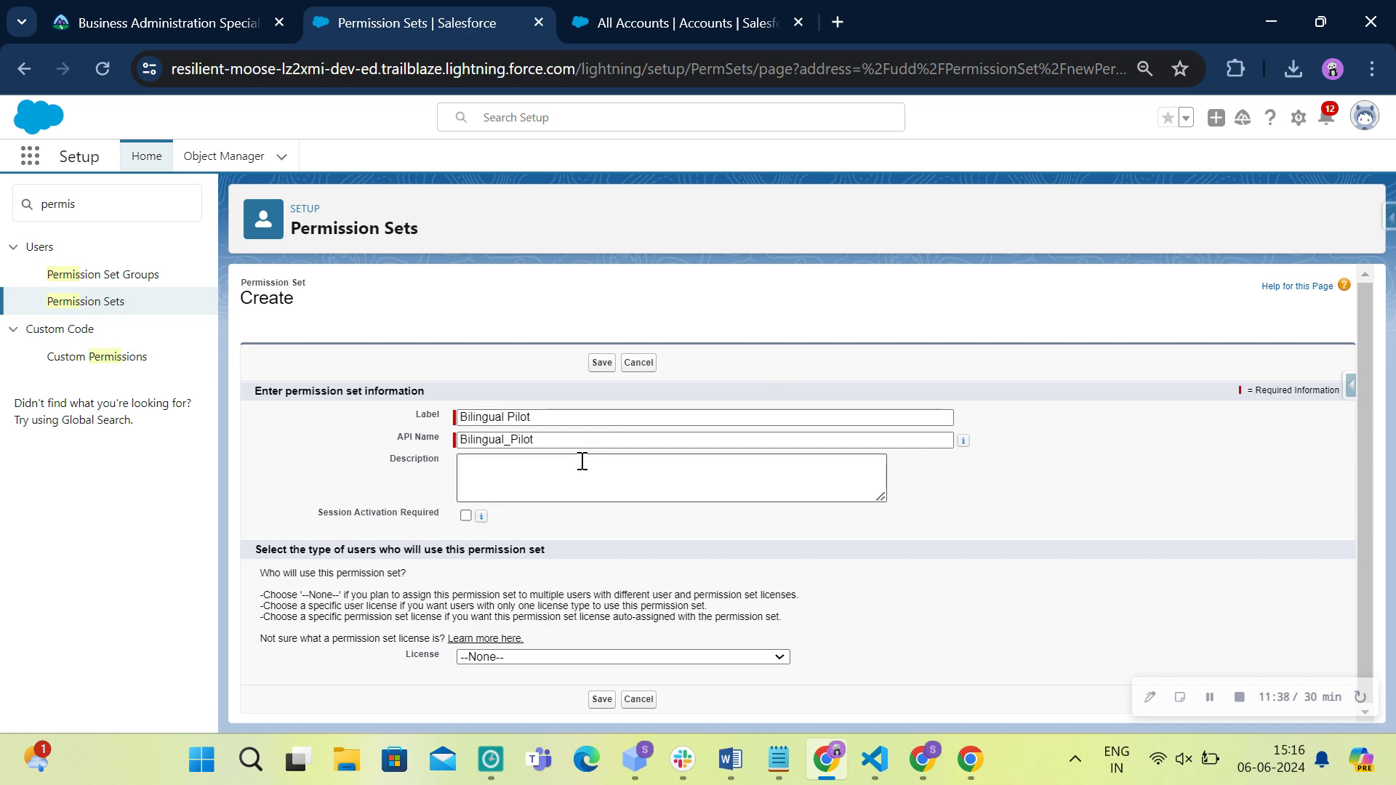
pyautogui.click(192, 12)
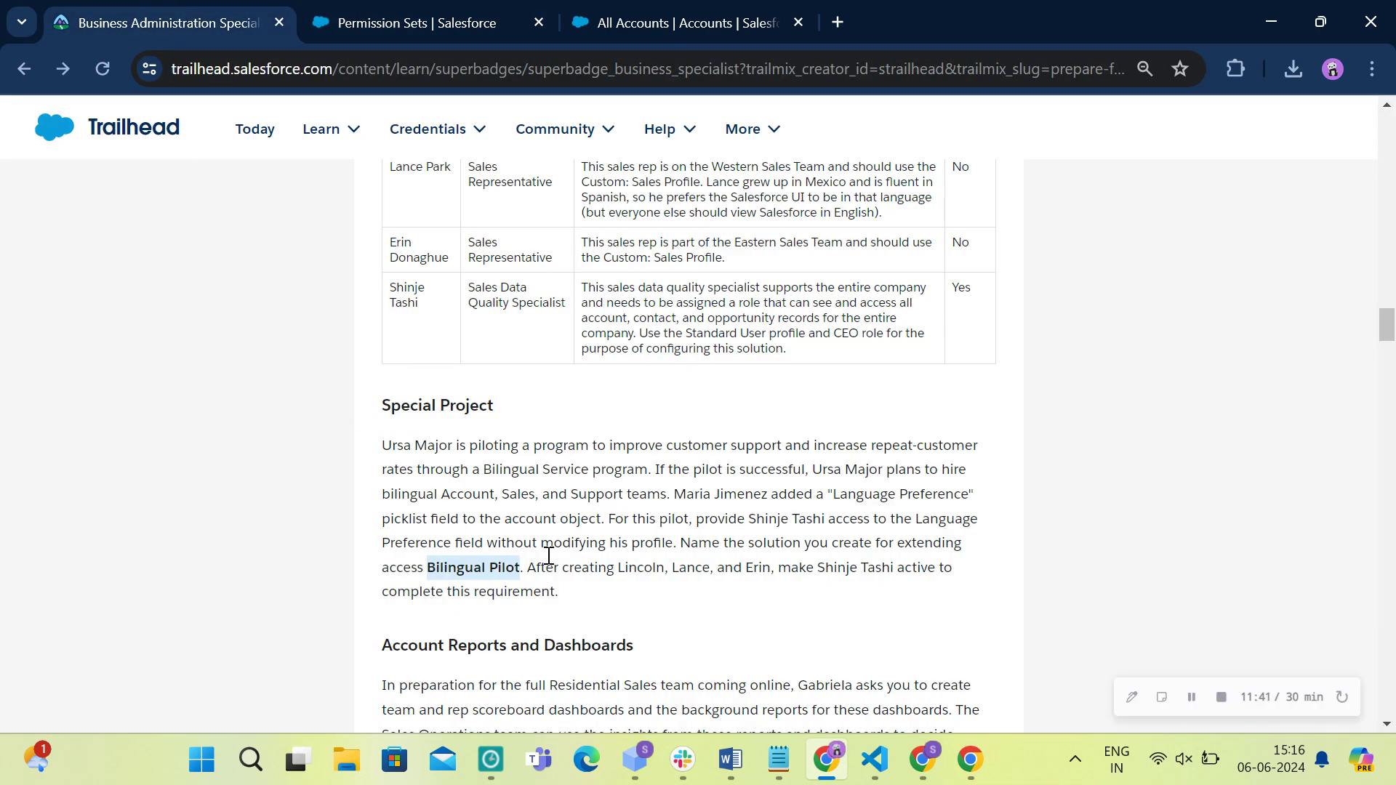
pyautogui.scroll(-2, 626, 645)
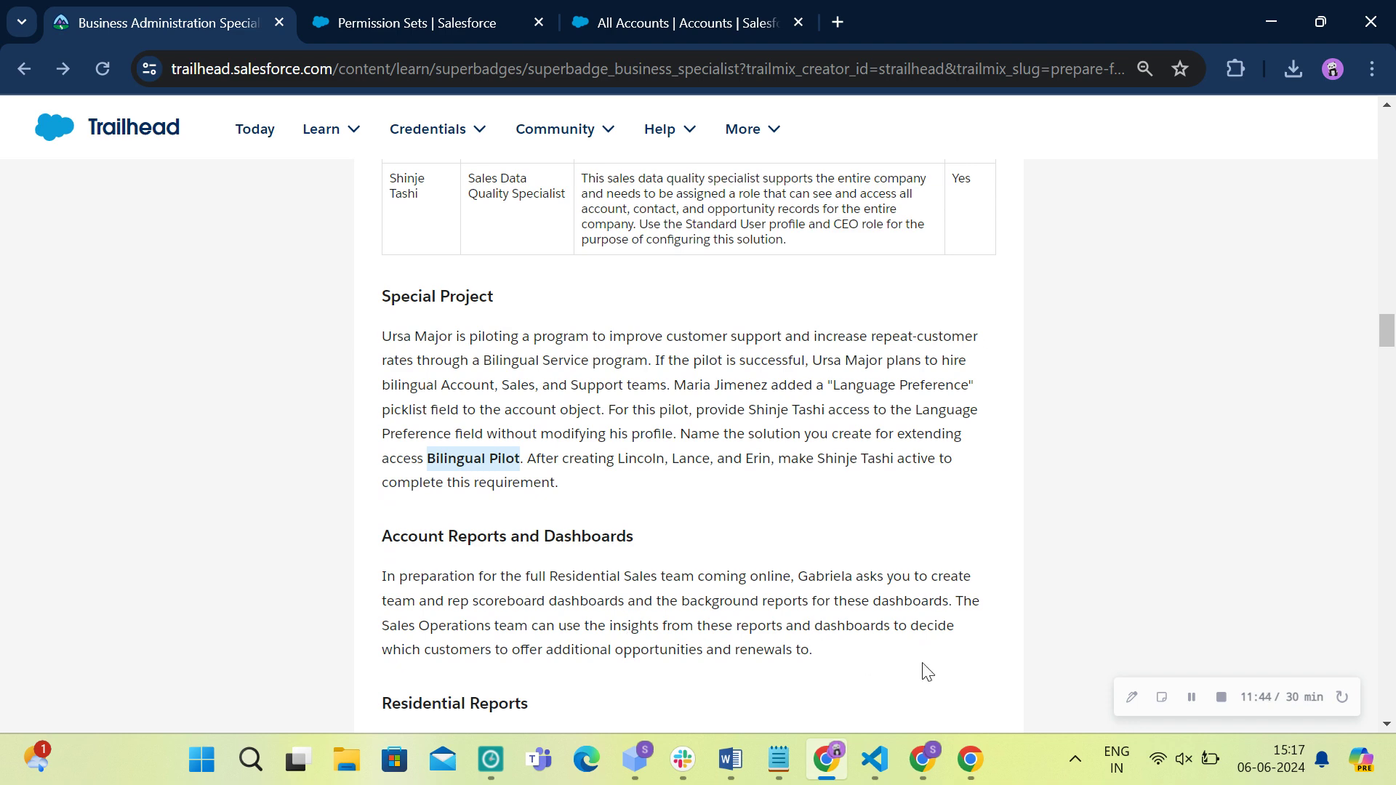
pyautogui.click(466, 22)
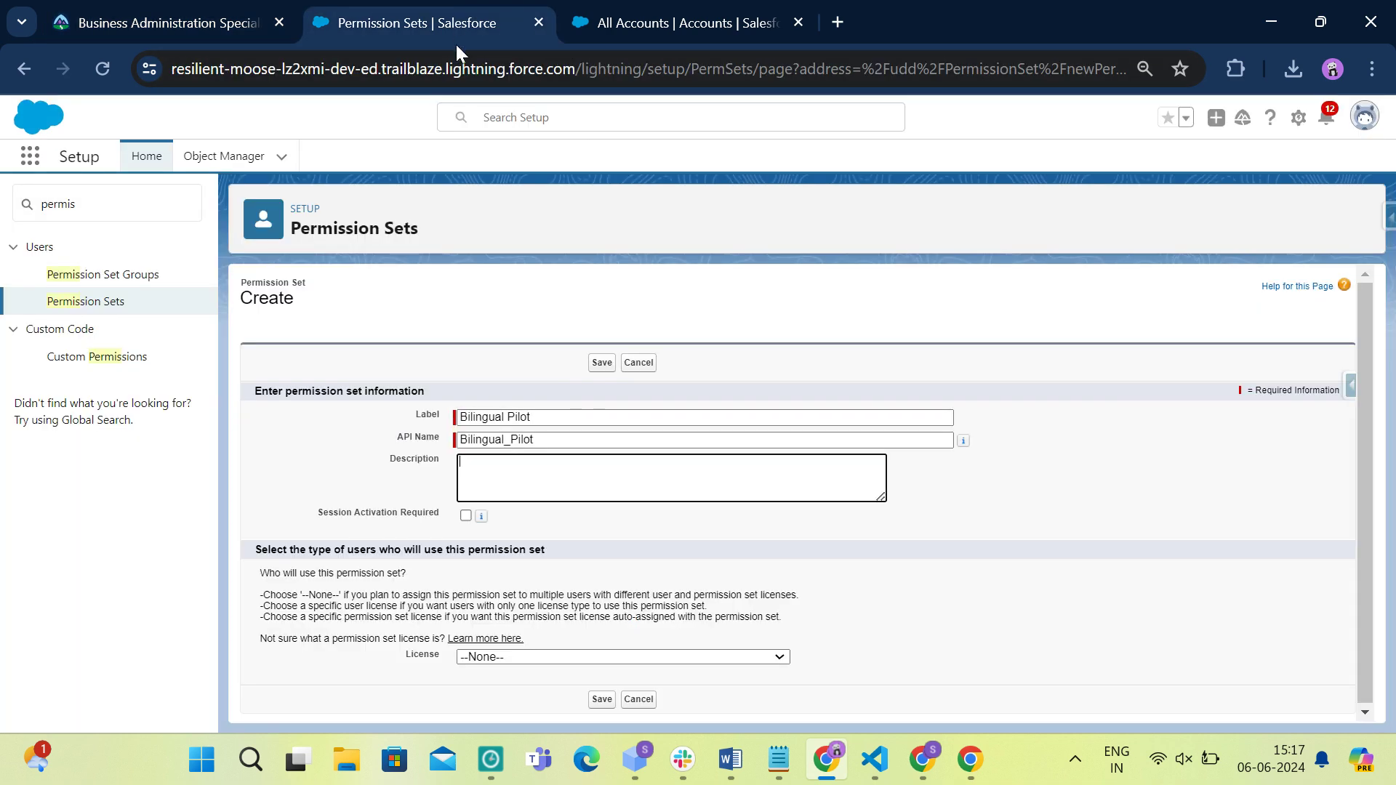
pyautogui.click(602, 363)
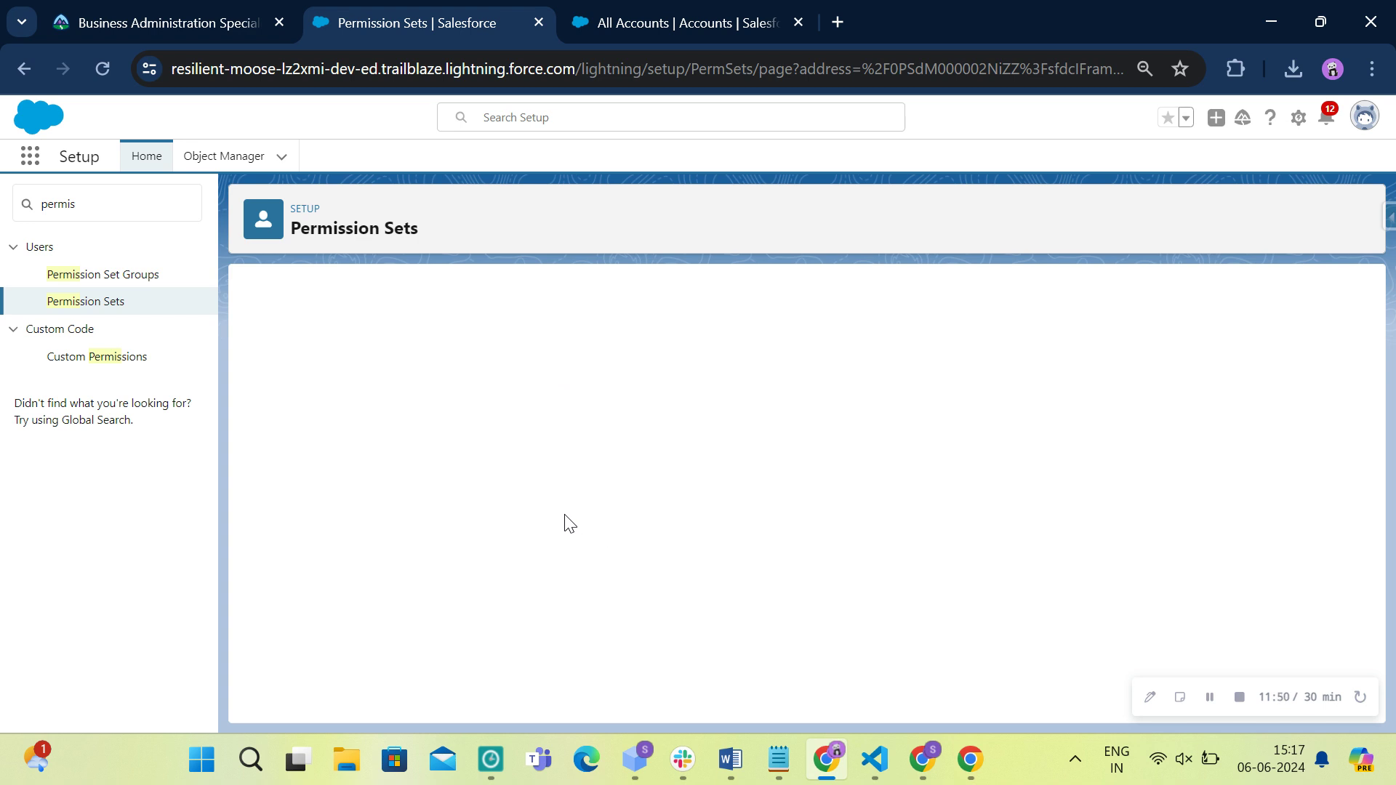
# Grant read and edit access to the Language Preference field in the Accounts object settings of the Bilingual Pilot permission set.
pyautogui.scroll(-2, 586, 549)
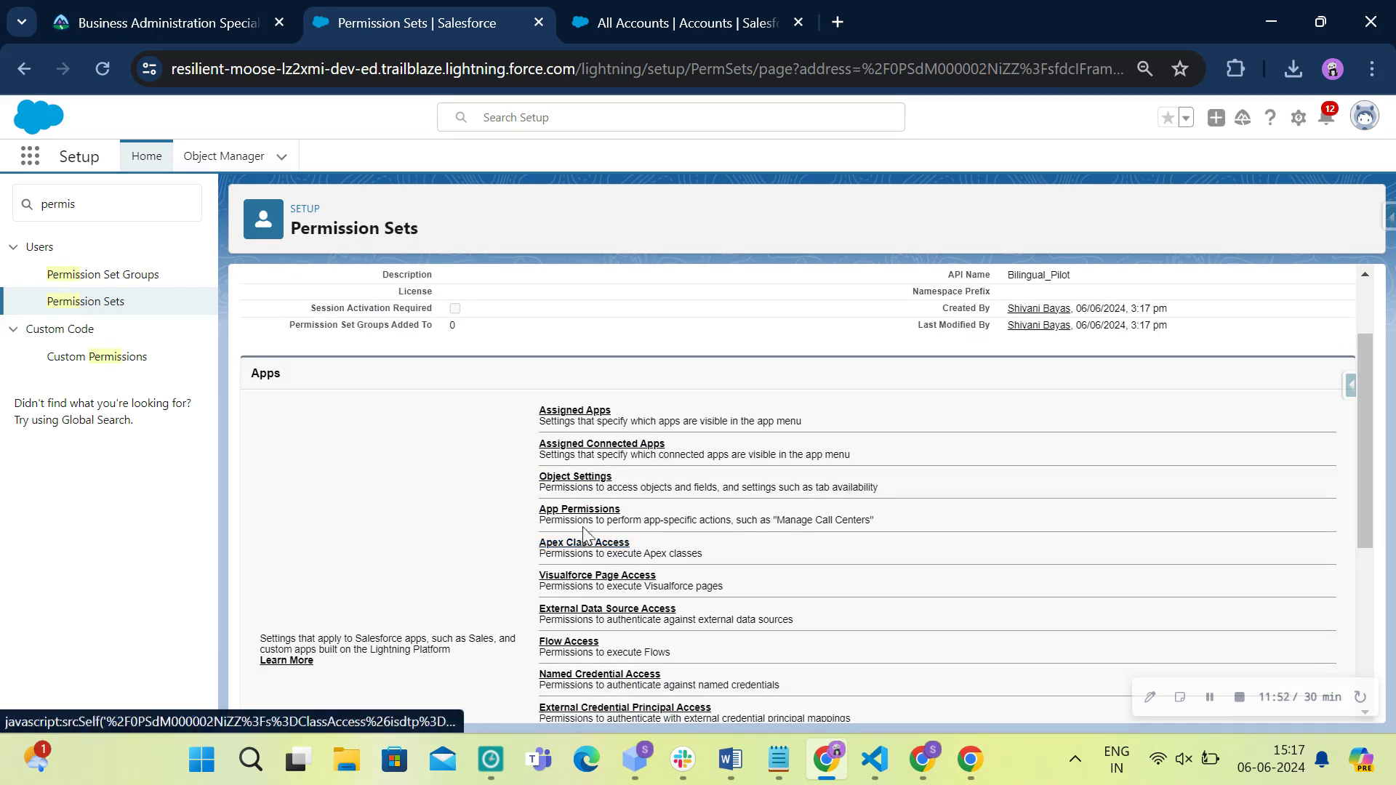
pyautogui.click(1209, 698)
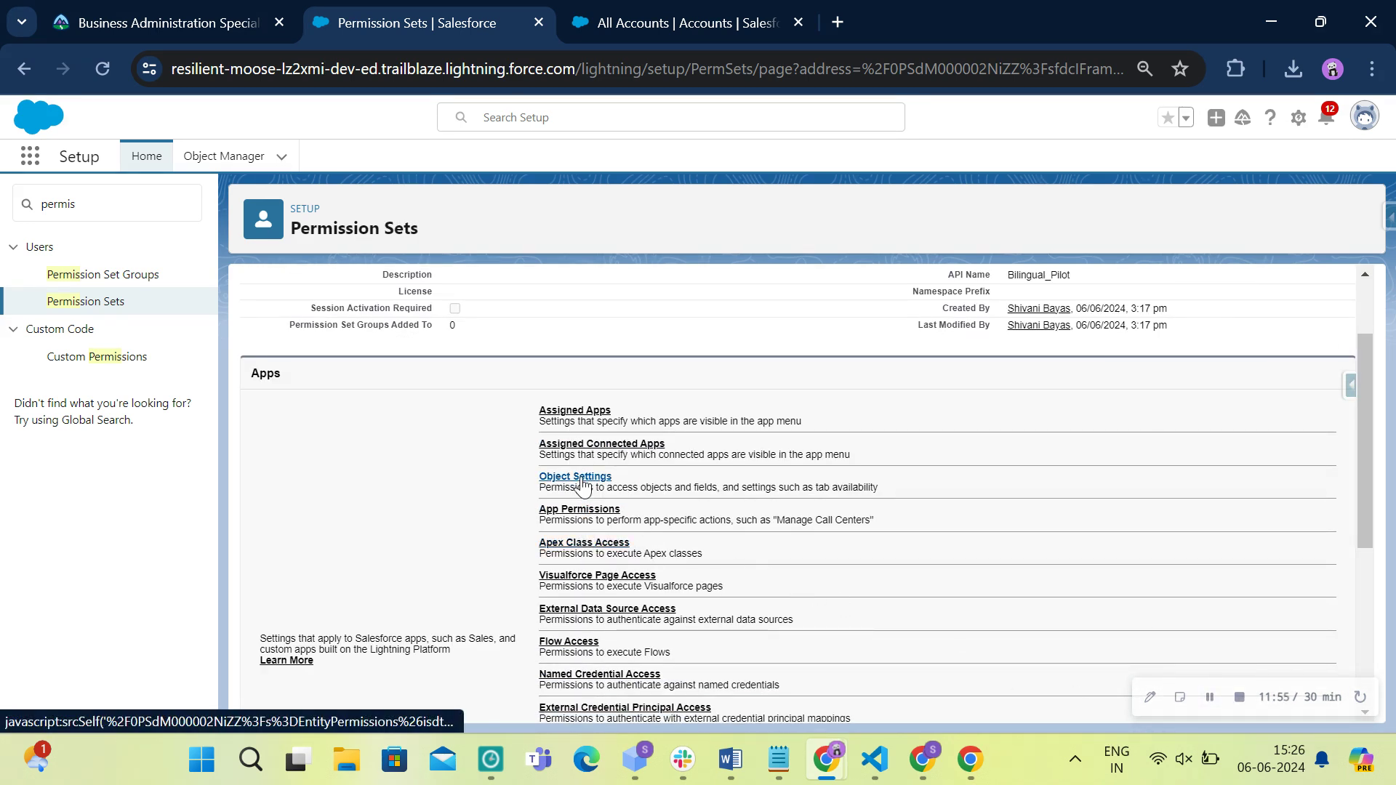
pyautogui.click(575, 477)
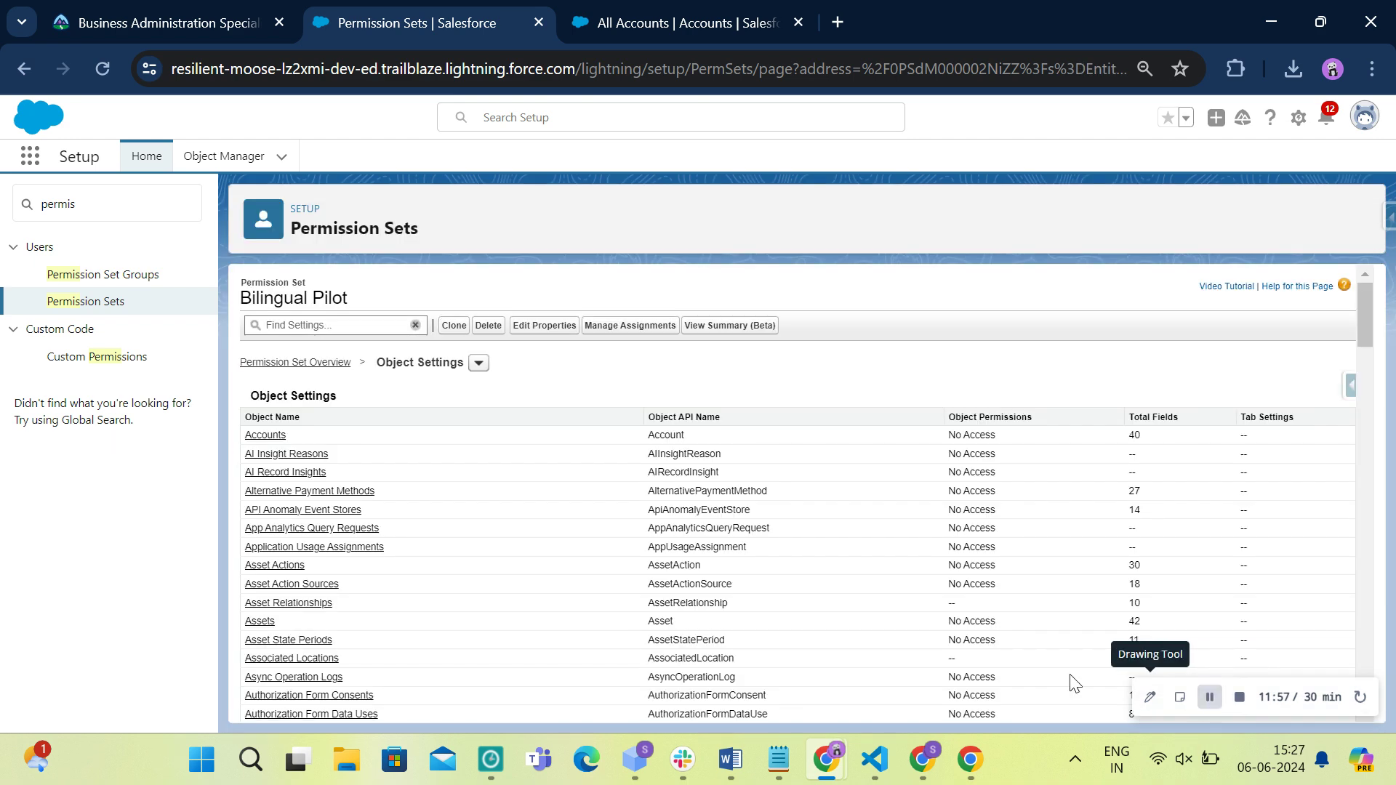
pyautogui.click(271, 447)
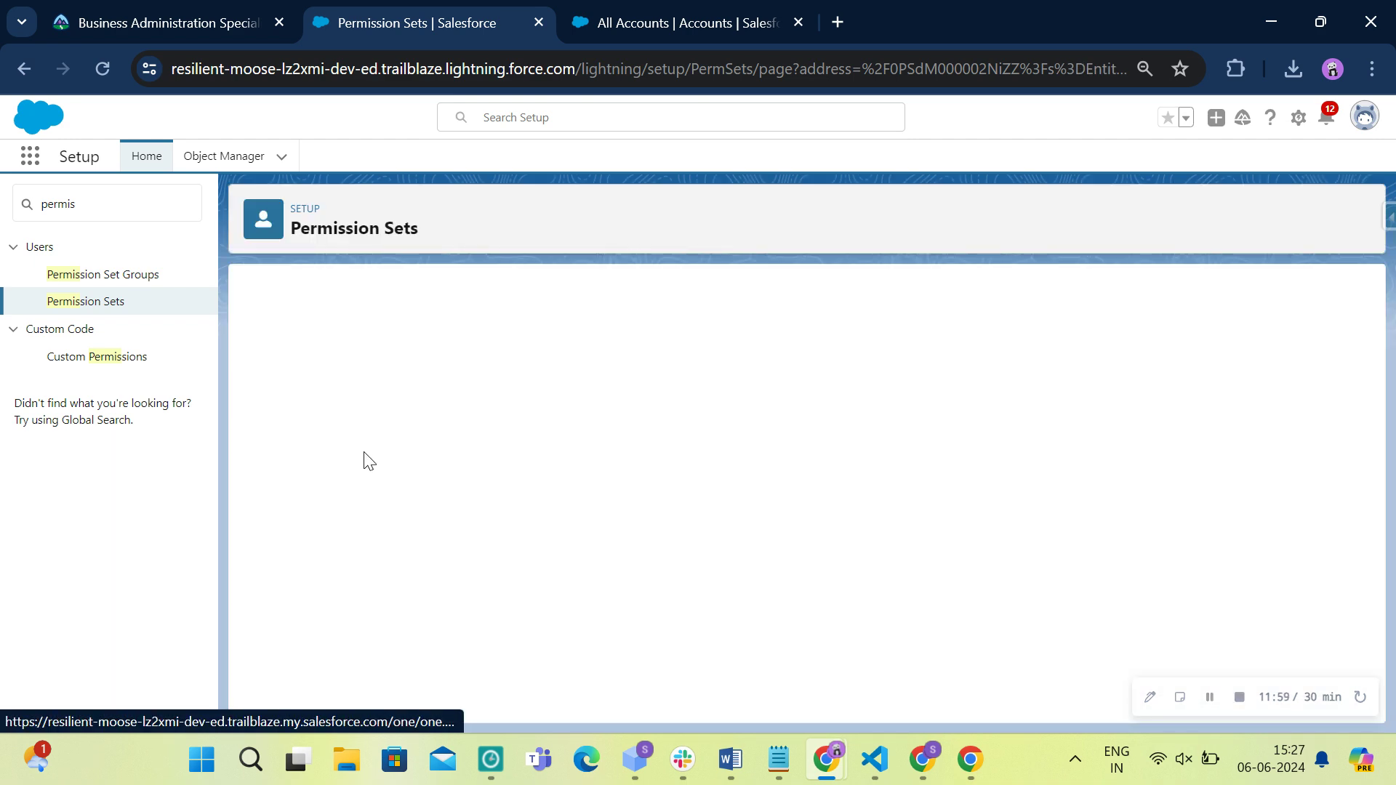
pyautogui.click(597, 397)
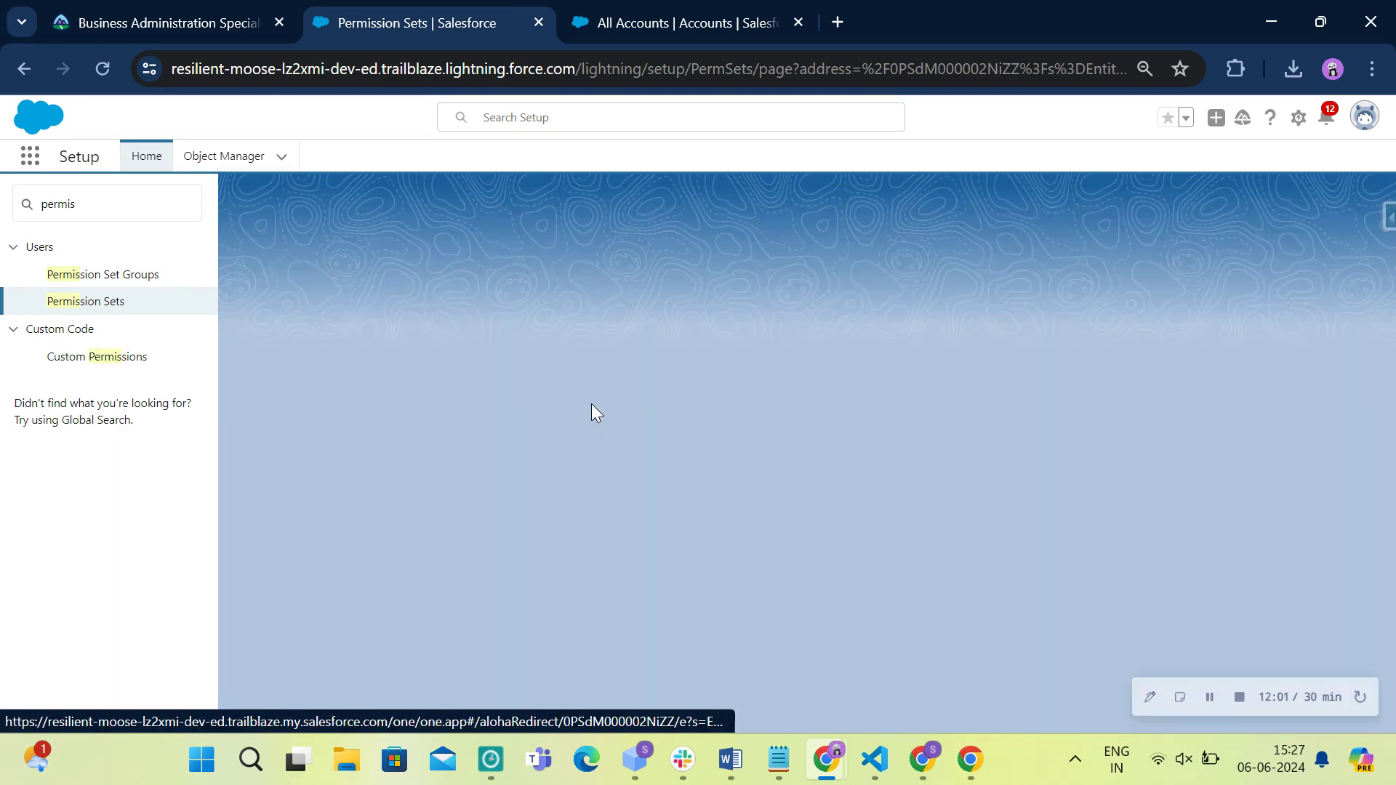
pyautogui.scroll(-15, 670, 468)
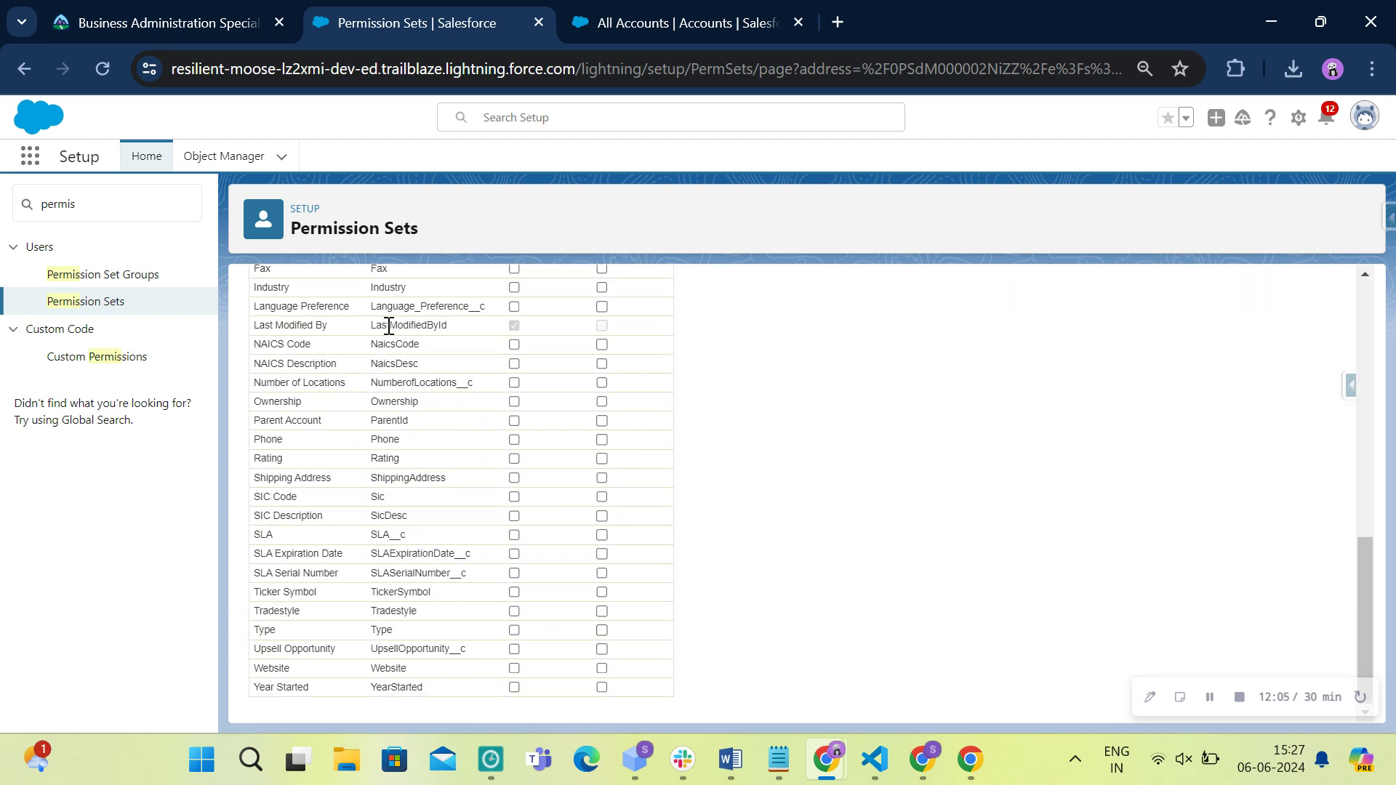
pyautogui.moveTo(256, 300); pyautogui.dragTo(497, 325)
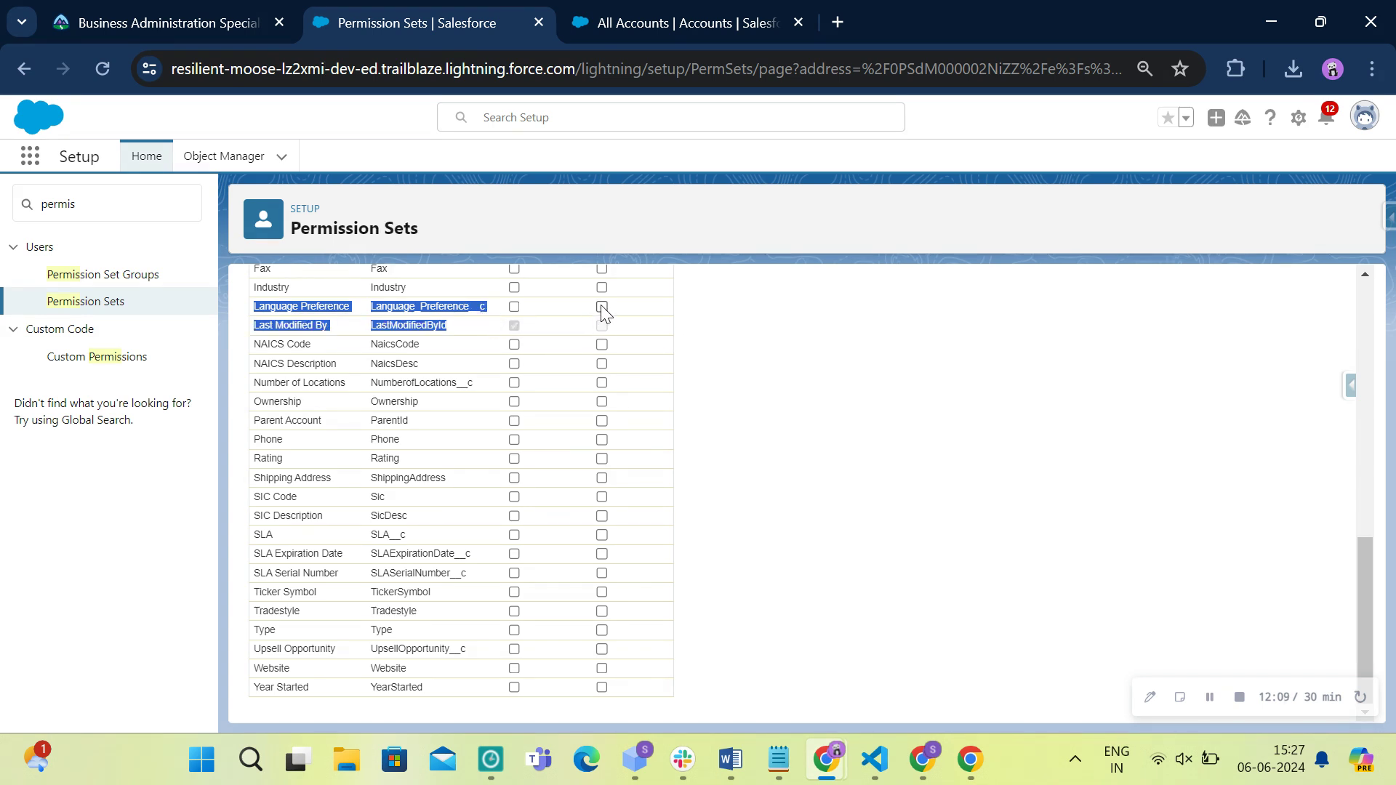
pyautogui.doubleClick(488, 311)
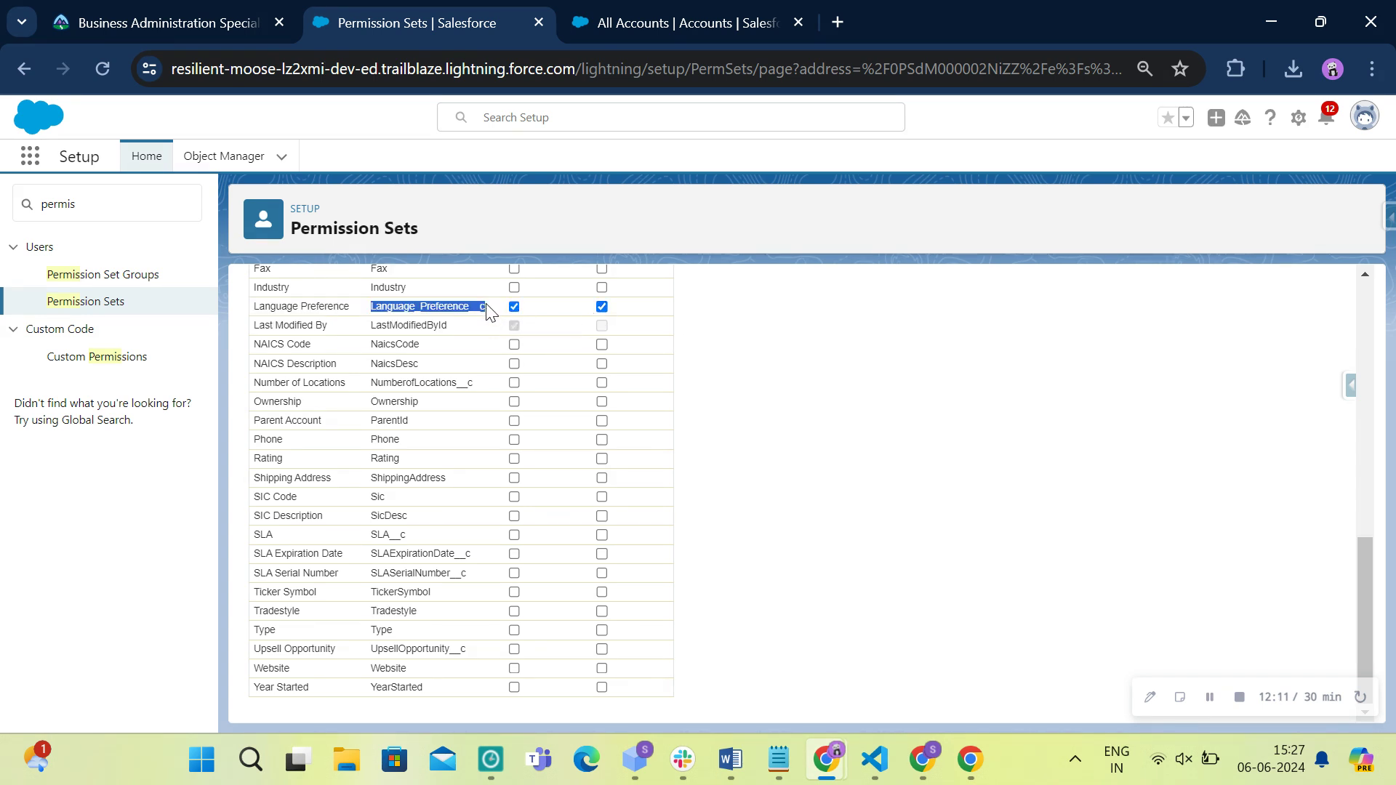
# Assign the Bilingual Pilot permission set to the Standard User with the CEO role, keeping no expiration date.
pyautogui.scroll(10, 705, 360)
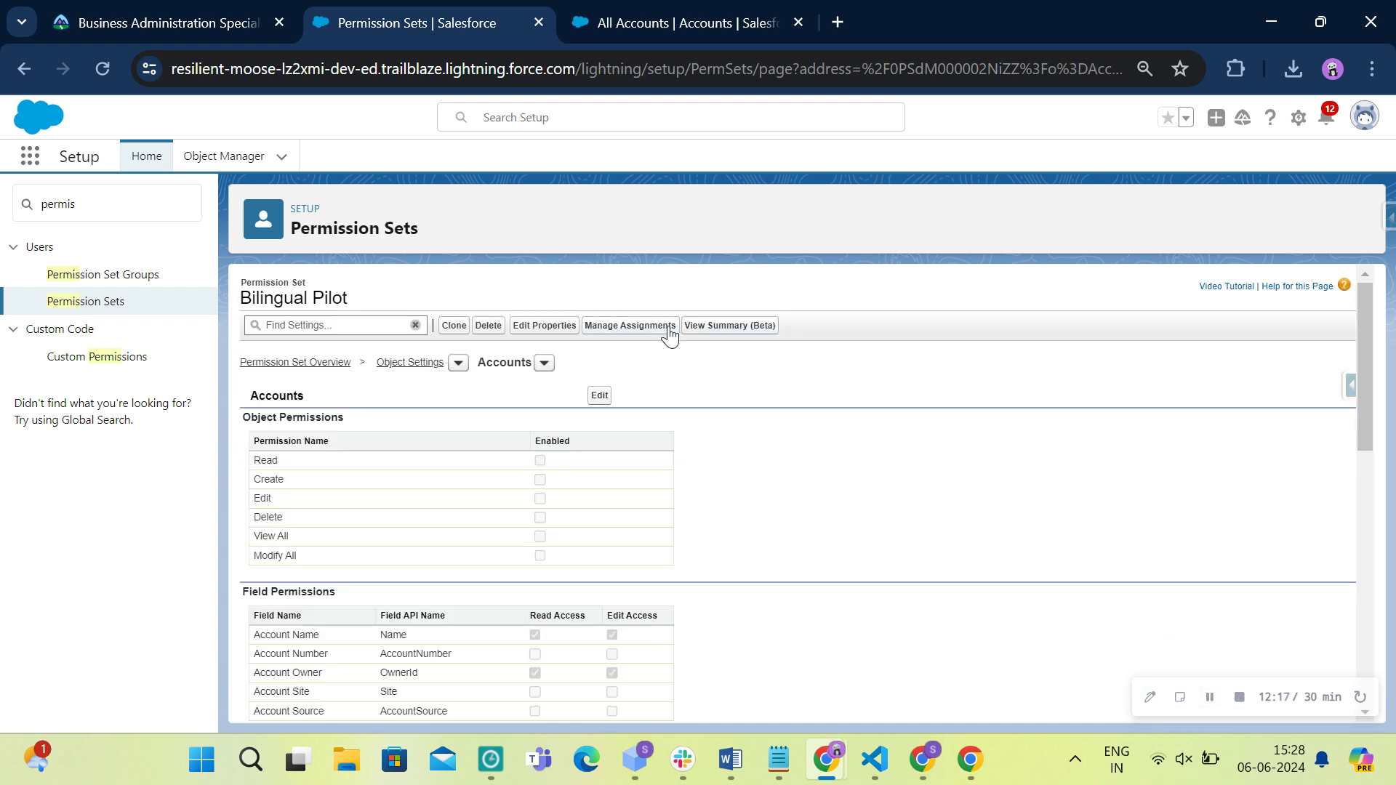
pyautogui.click(616, 326)
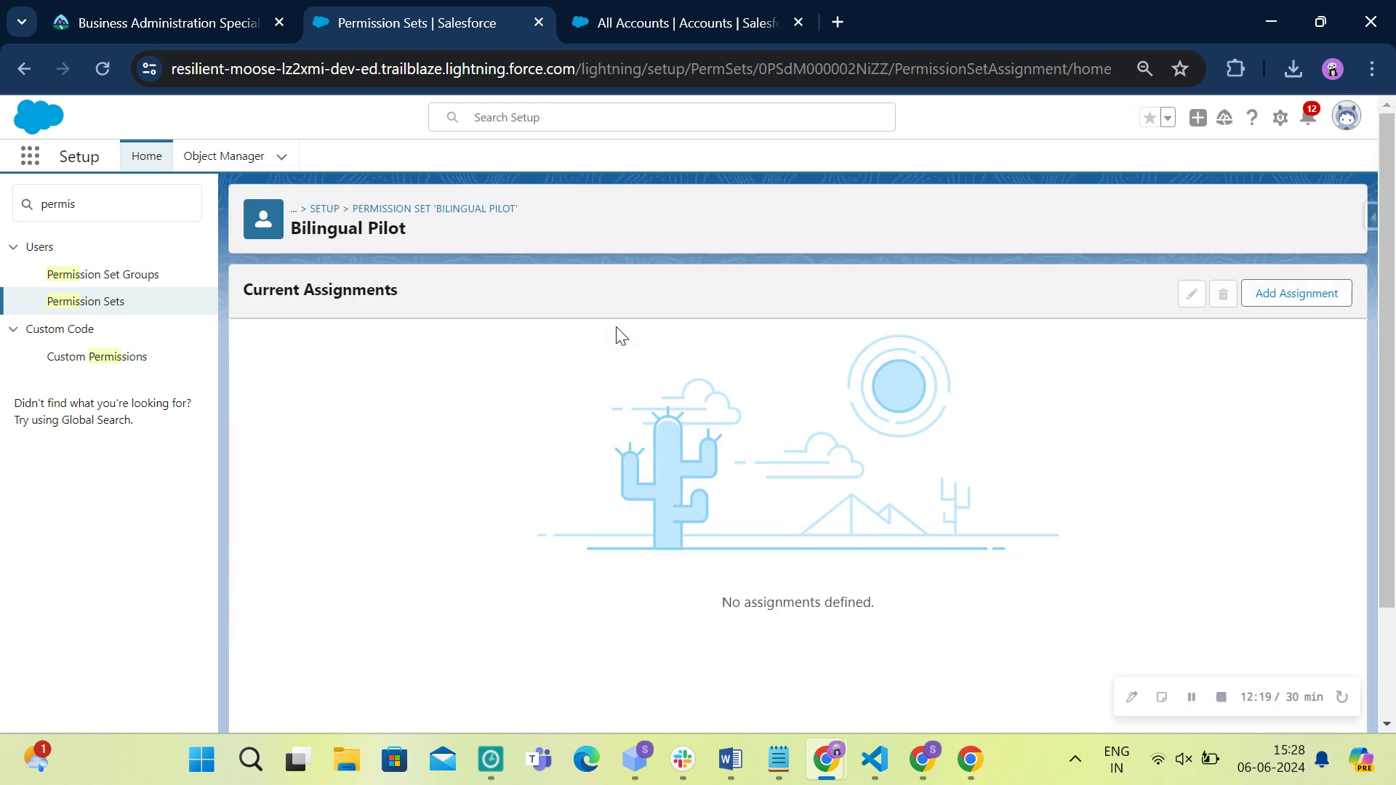
pyautogui.click(1300, 295)
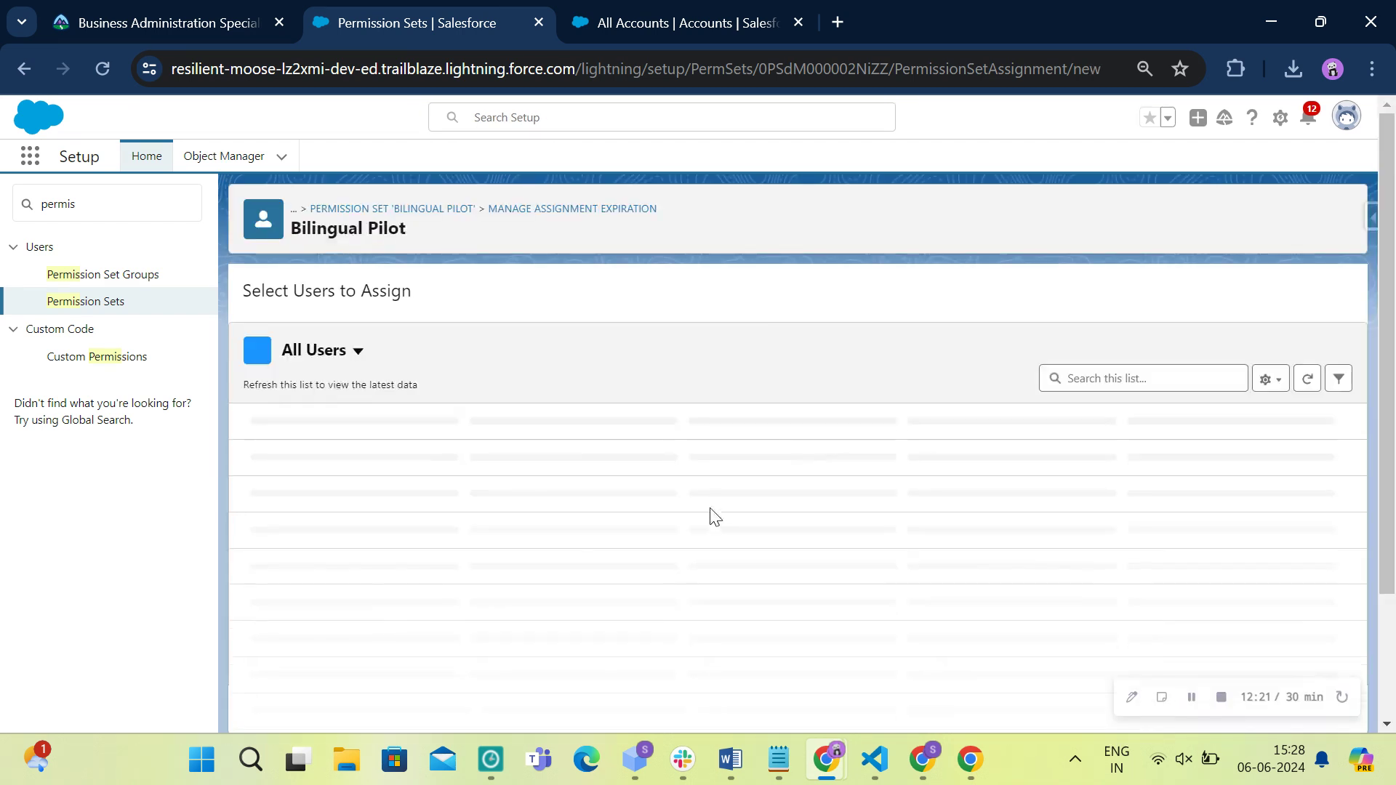
pyautogui.scroll(-5, 695, 520)
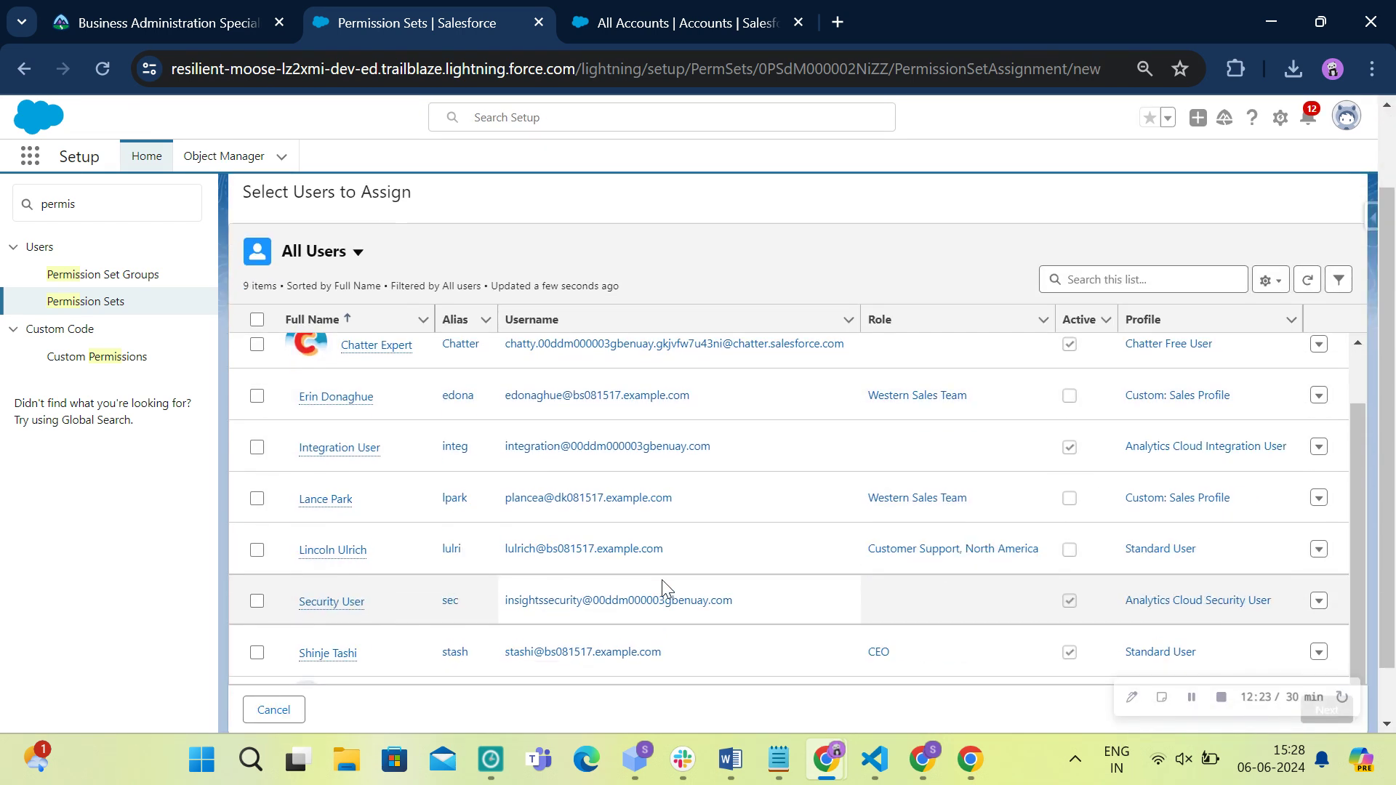
pyautogui.click(256, 642)
pyautogui.scroll(-2, 664, 564)
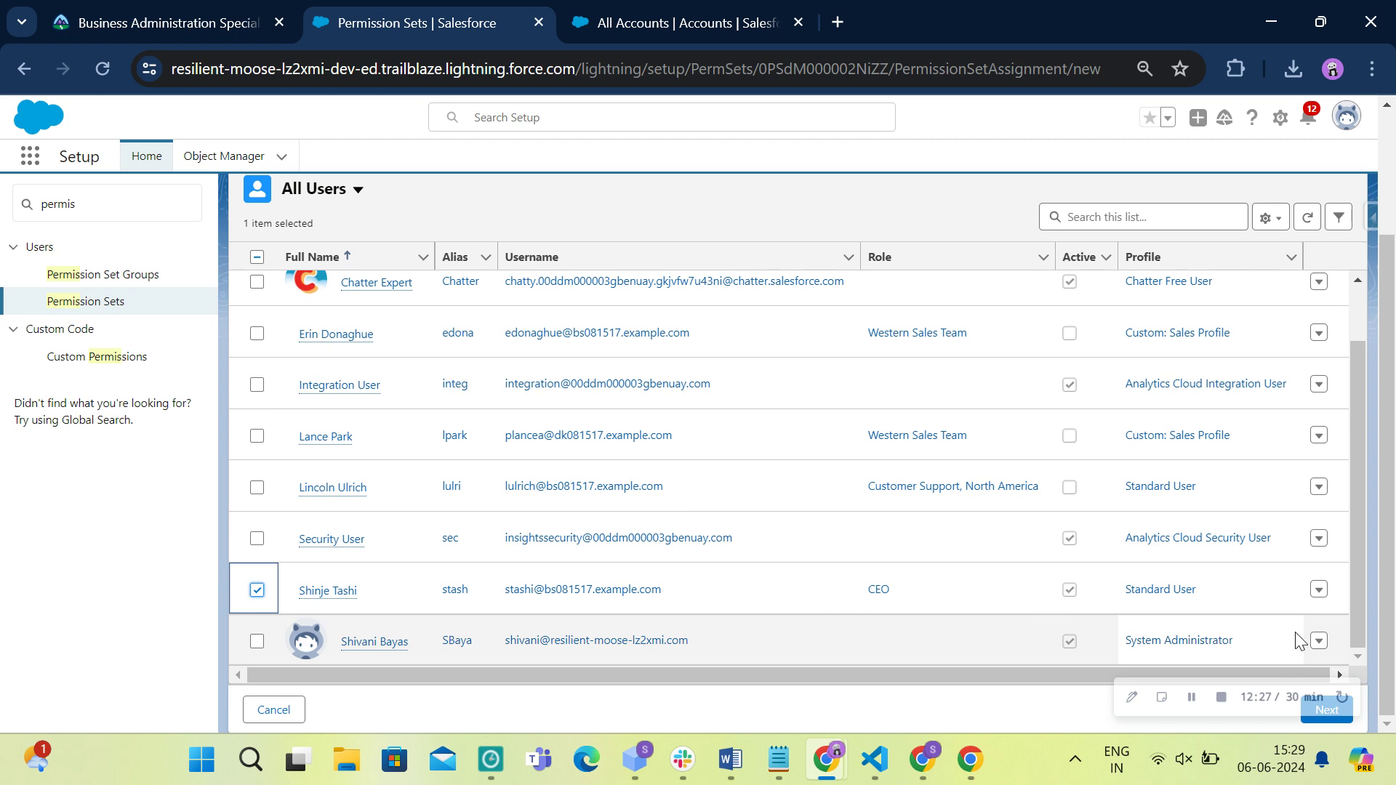
pyautogui.click(1330, 724)
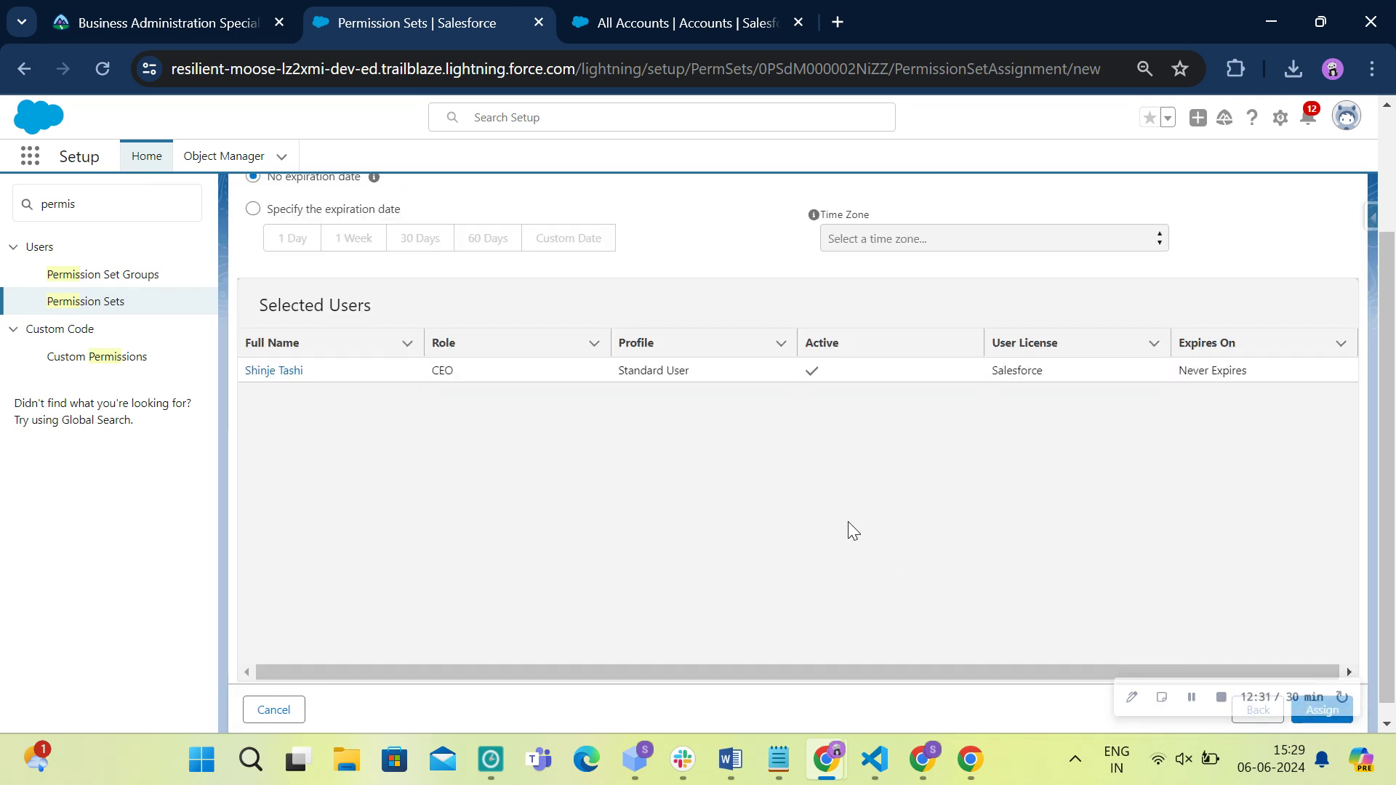
pyautogui.click(1324, 722)
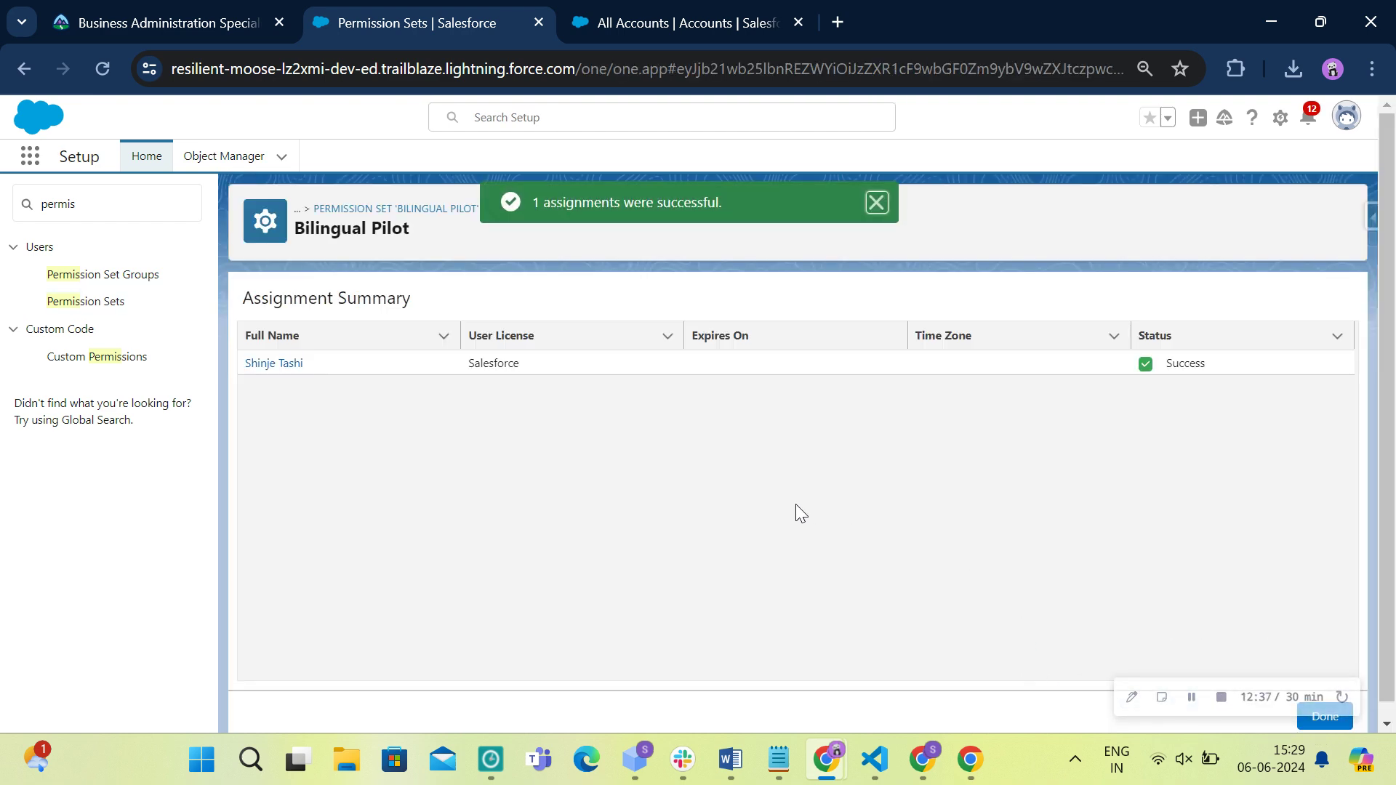
# Switch to the Trailhead superbadge page, check the Create users challenge, and read the feedback against the user requirements table.
pyautogui.click(228, 17)
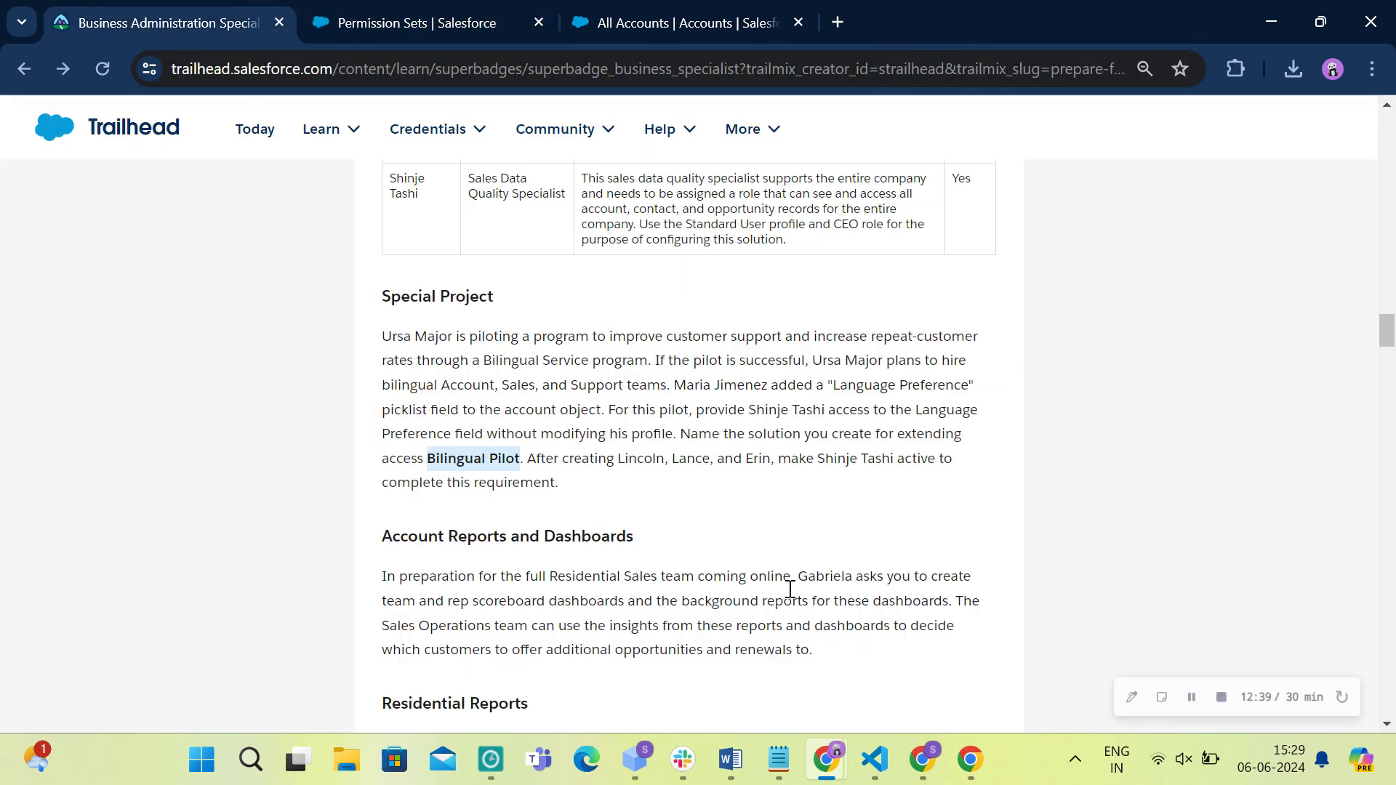
pyautogui.scroll(-1, 932, 597)
pyautogui.scroll(-15, 934, 592)
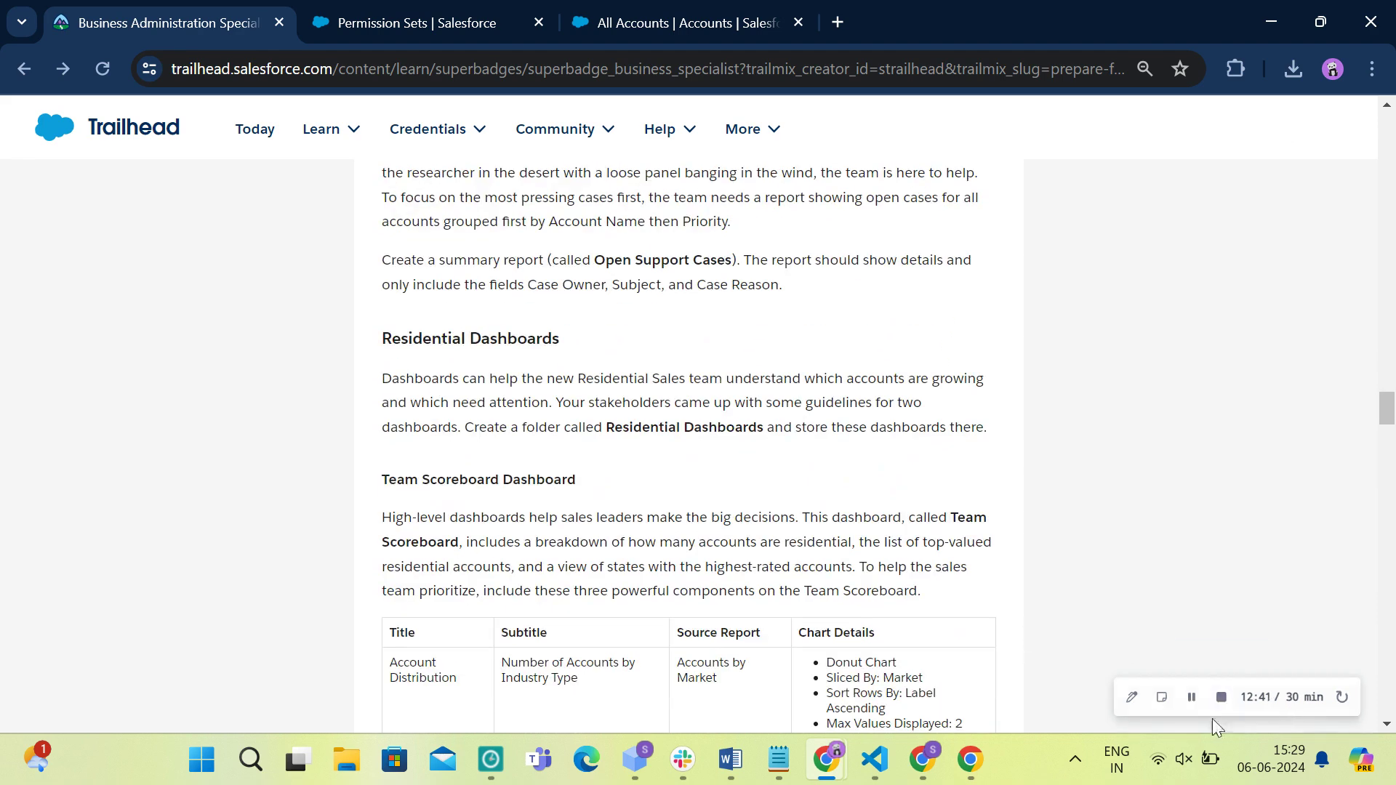
pyautogui.scroll(-20, 1211, 718)
pyautogui.click(900, 493)
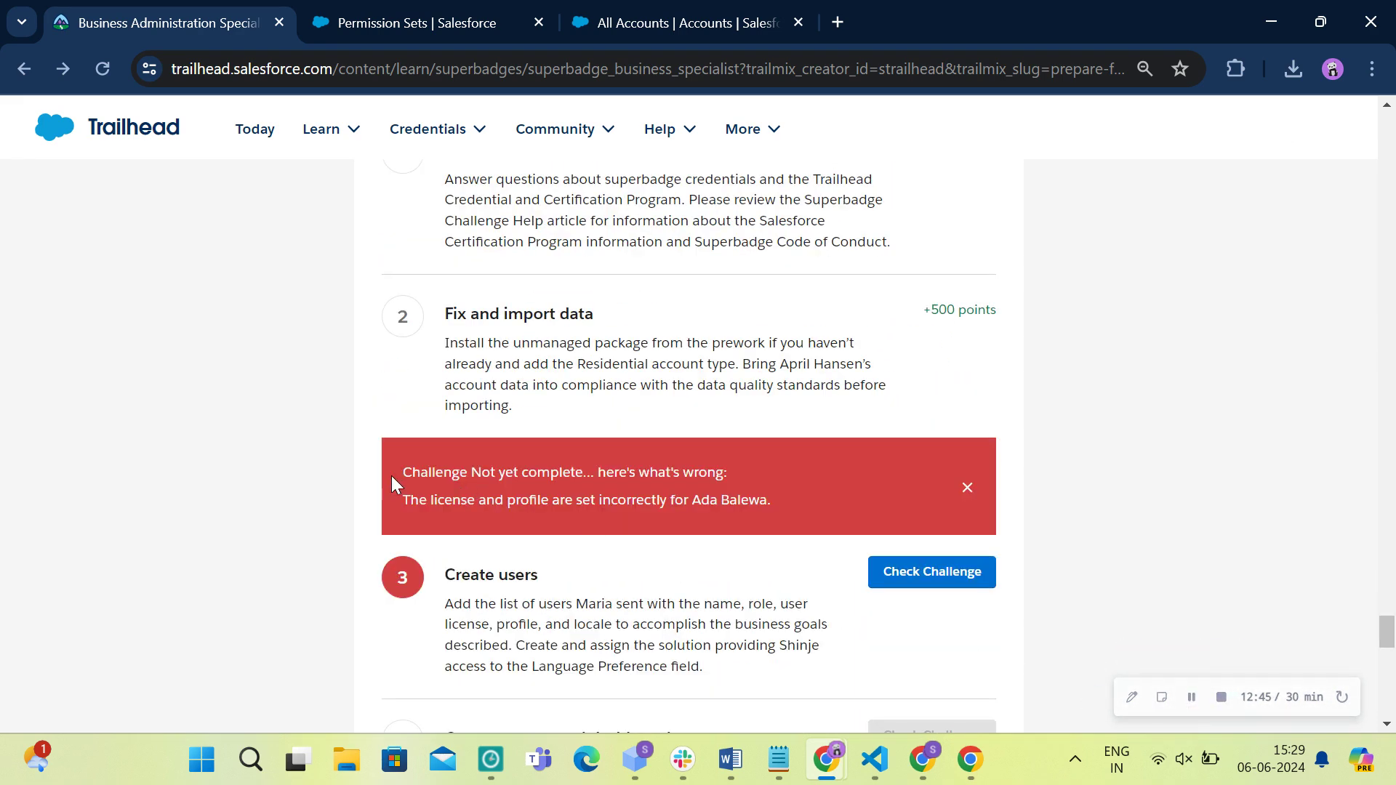
pyautogui.moveTo(401, 474); pyautogui.dragTo(747, 507)
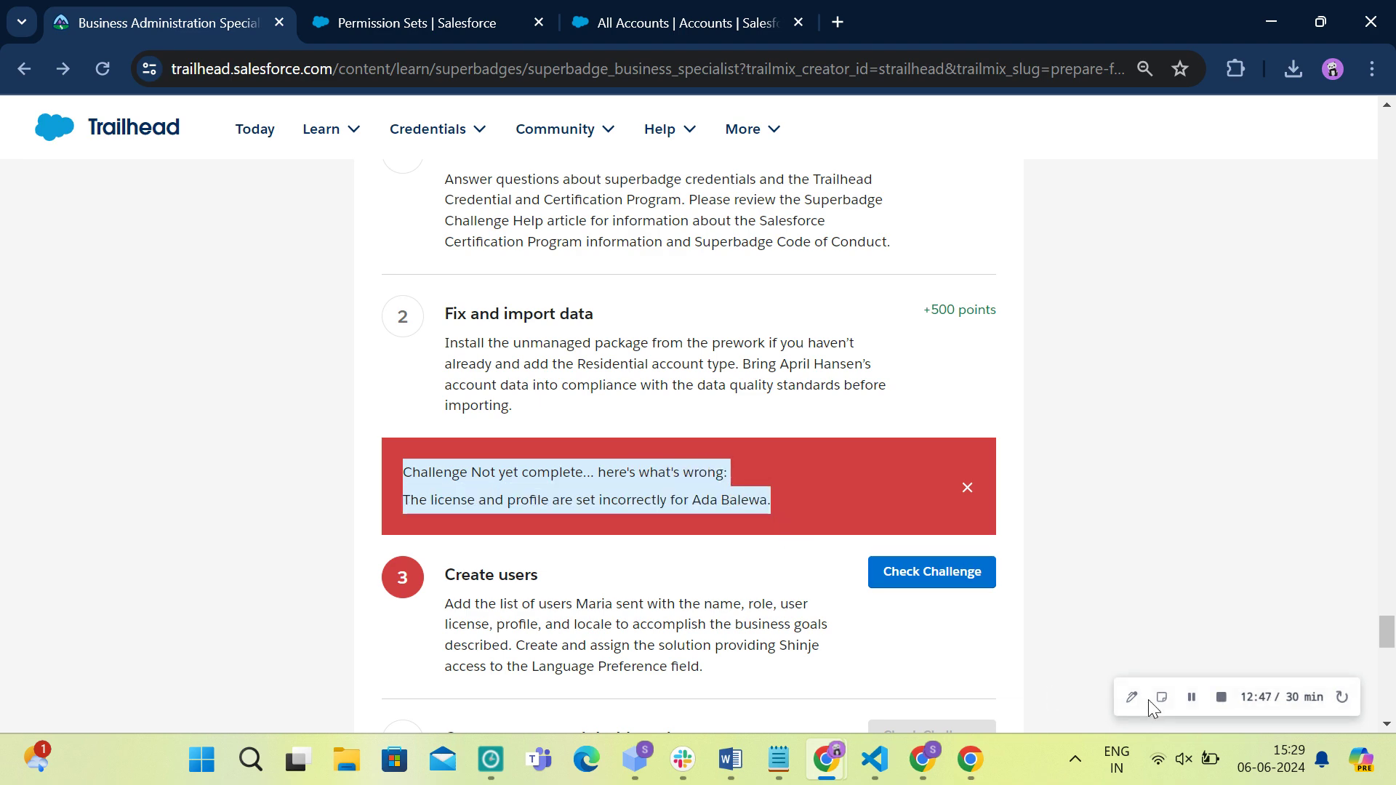
pyautogui.click(1191, 697)
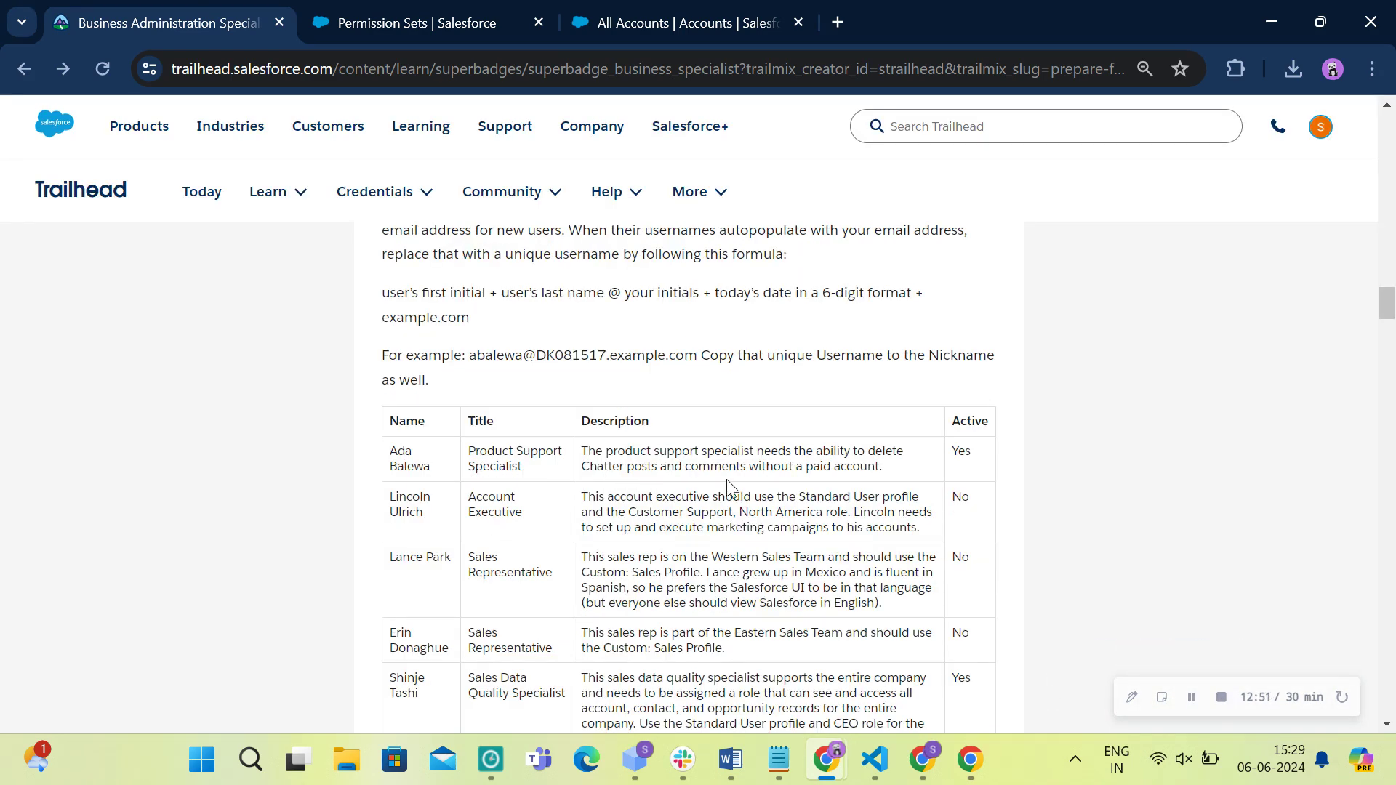
pyautogui.click(1191, 697)
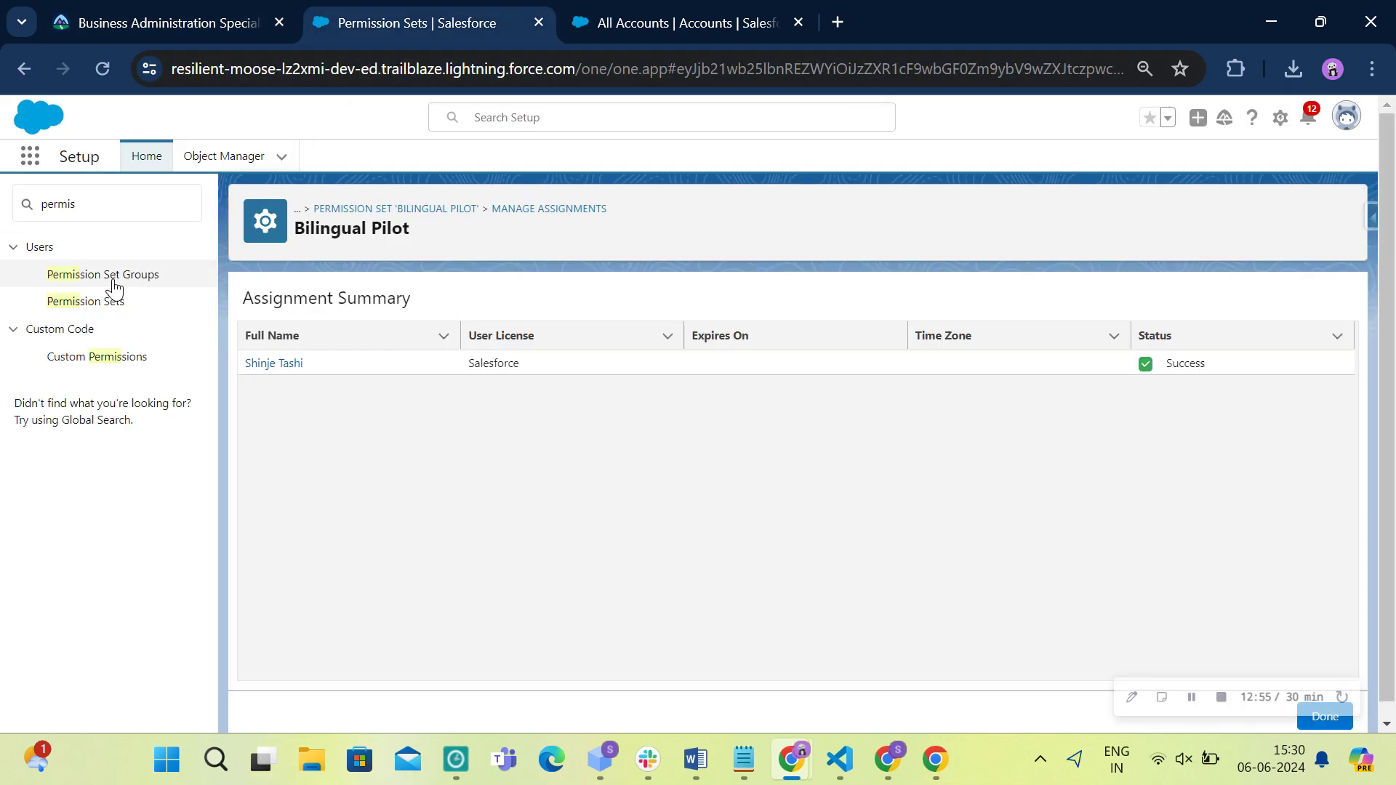
# Return to Salesforce Setup, search for "user", and open the Users page.
pyautogui.click(94, 211)
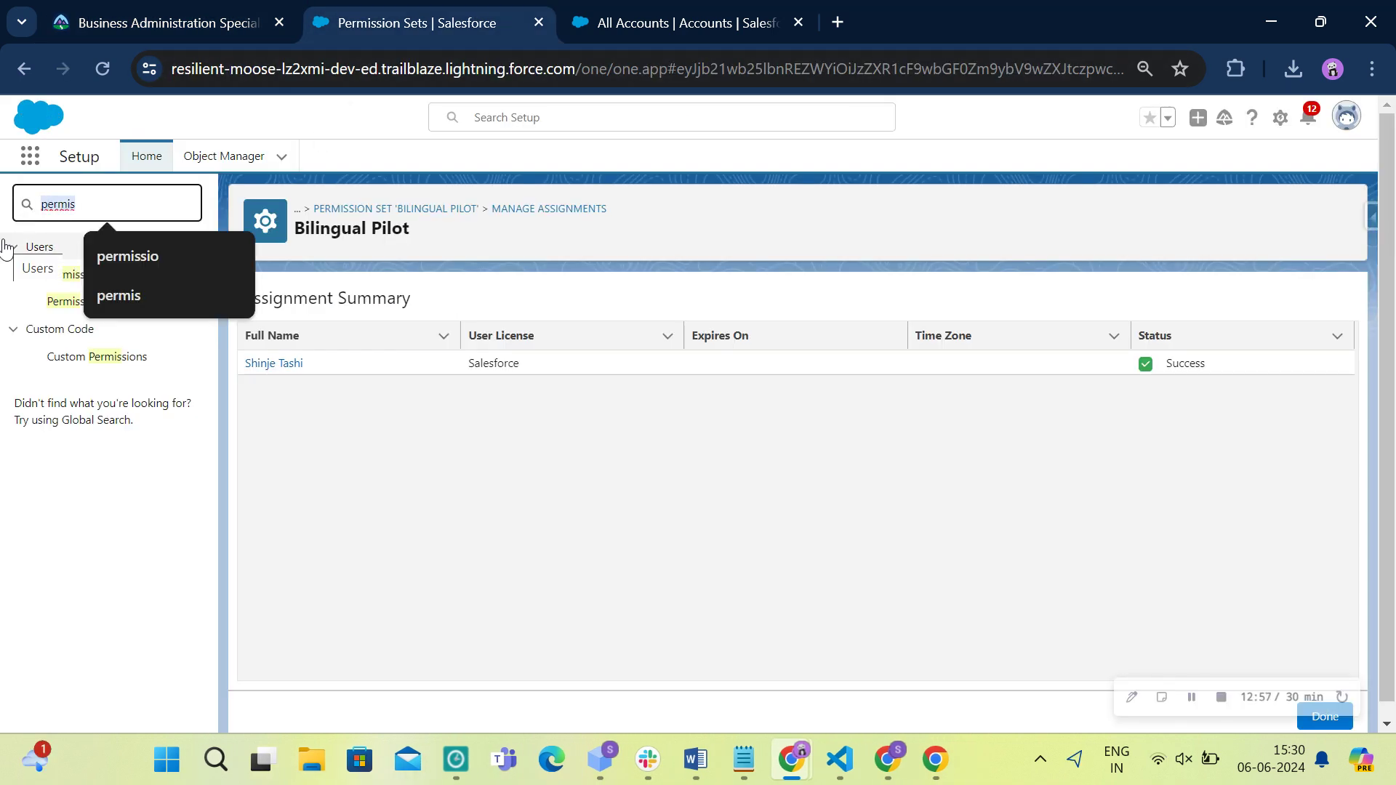
pyautogui.write('user')
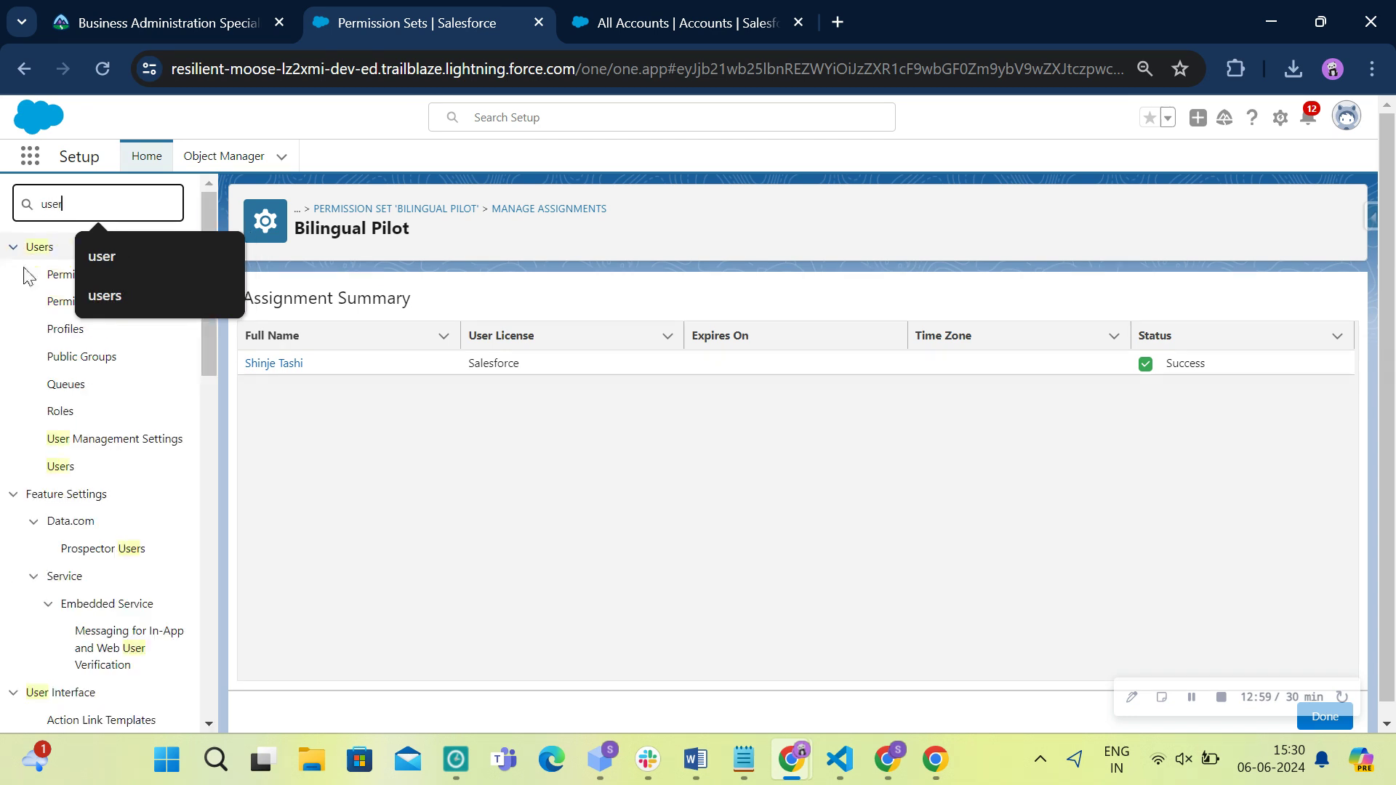
pyautogui.click(59, 466)
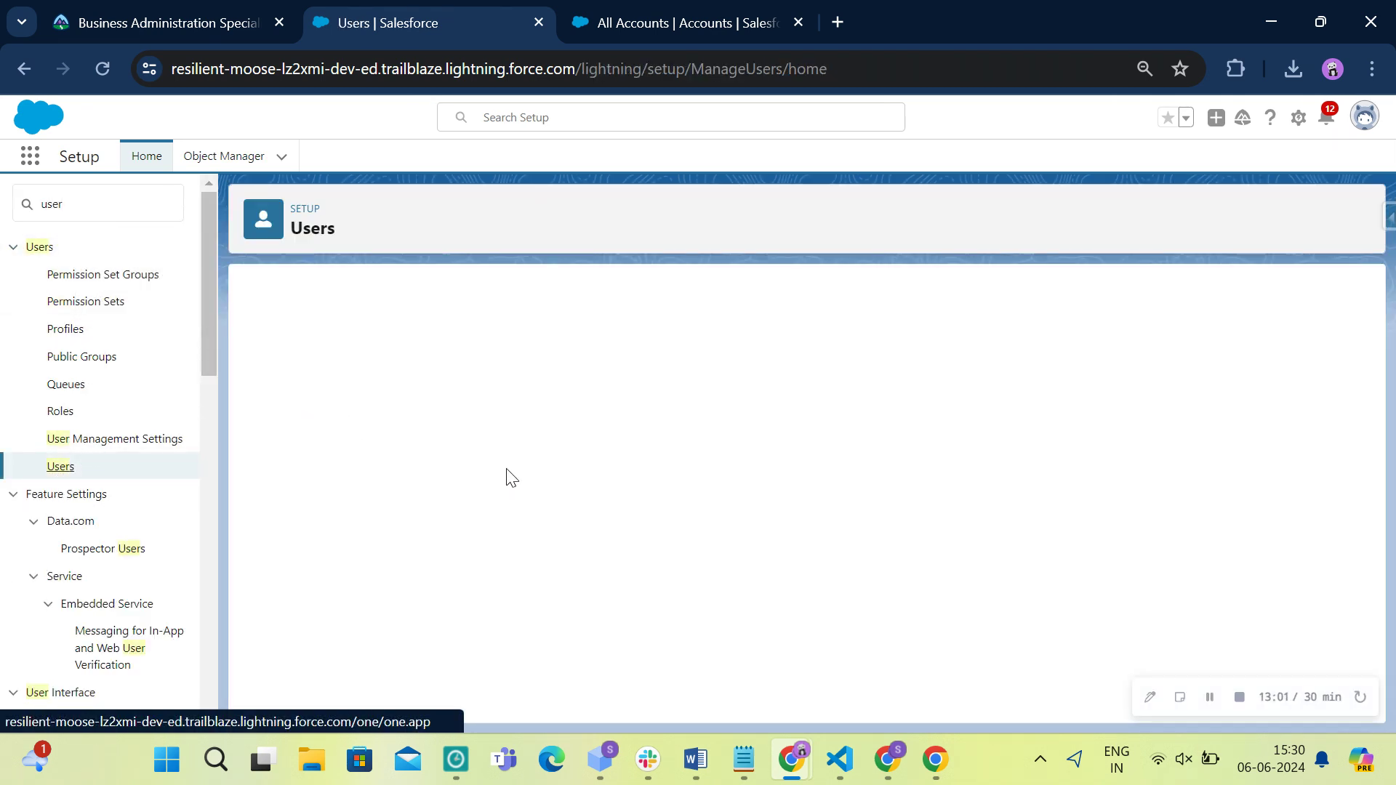
# Examine the User License options available in the Product Support Specialist's user record.
pyautogui.click(285, 469)
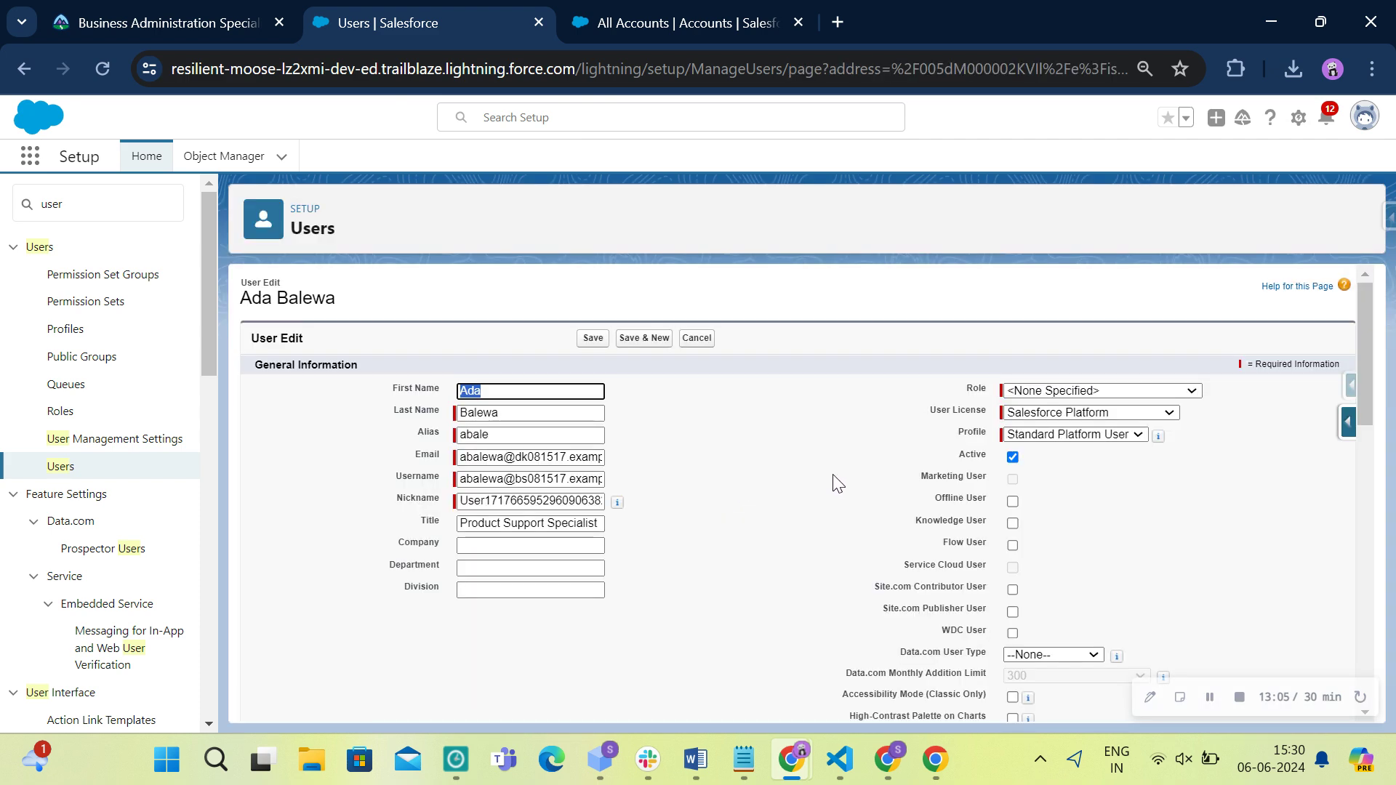
pyautogui.click(1060, 412)
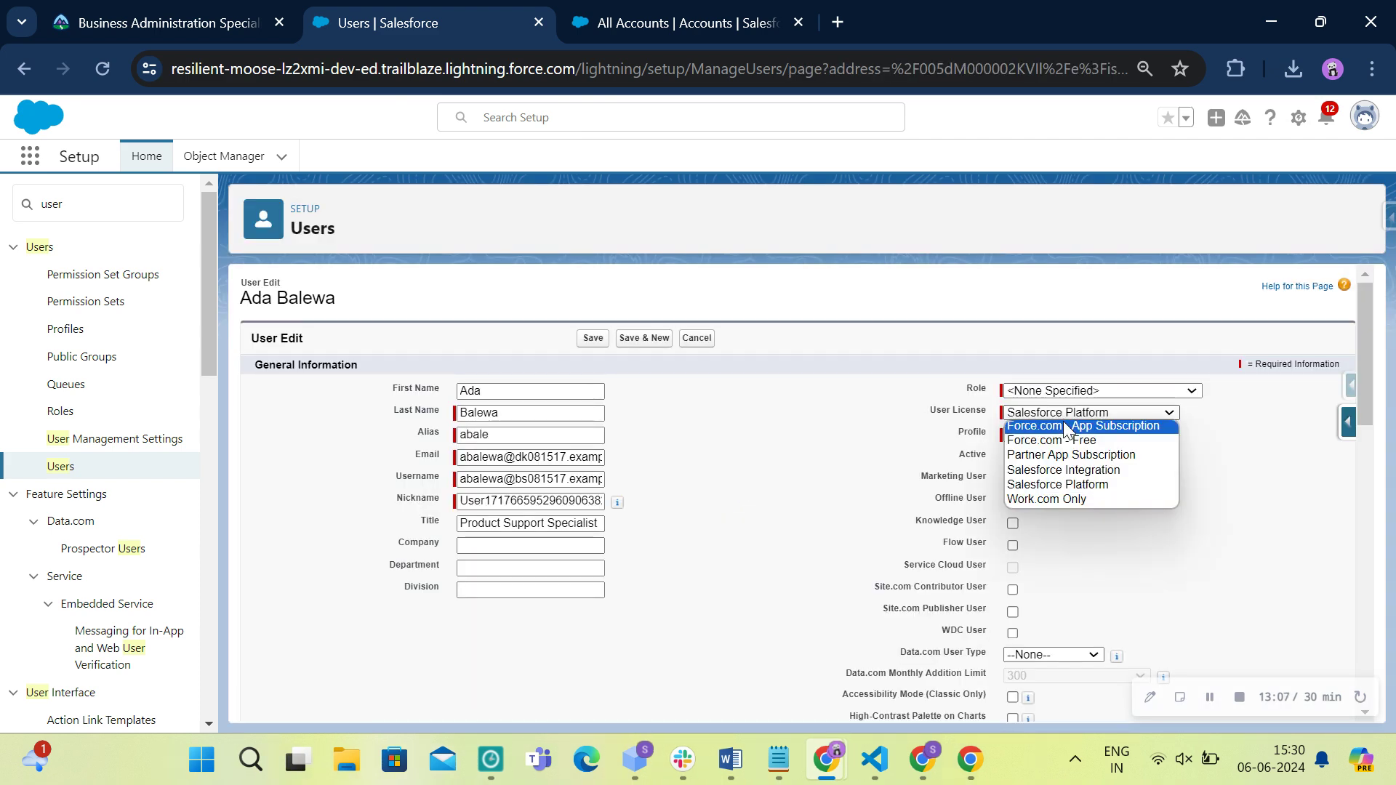
pyautogui.press('Escape')
pyautogui.click(1067, 412)
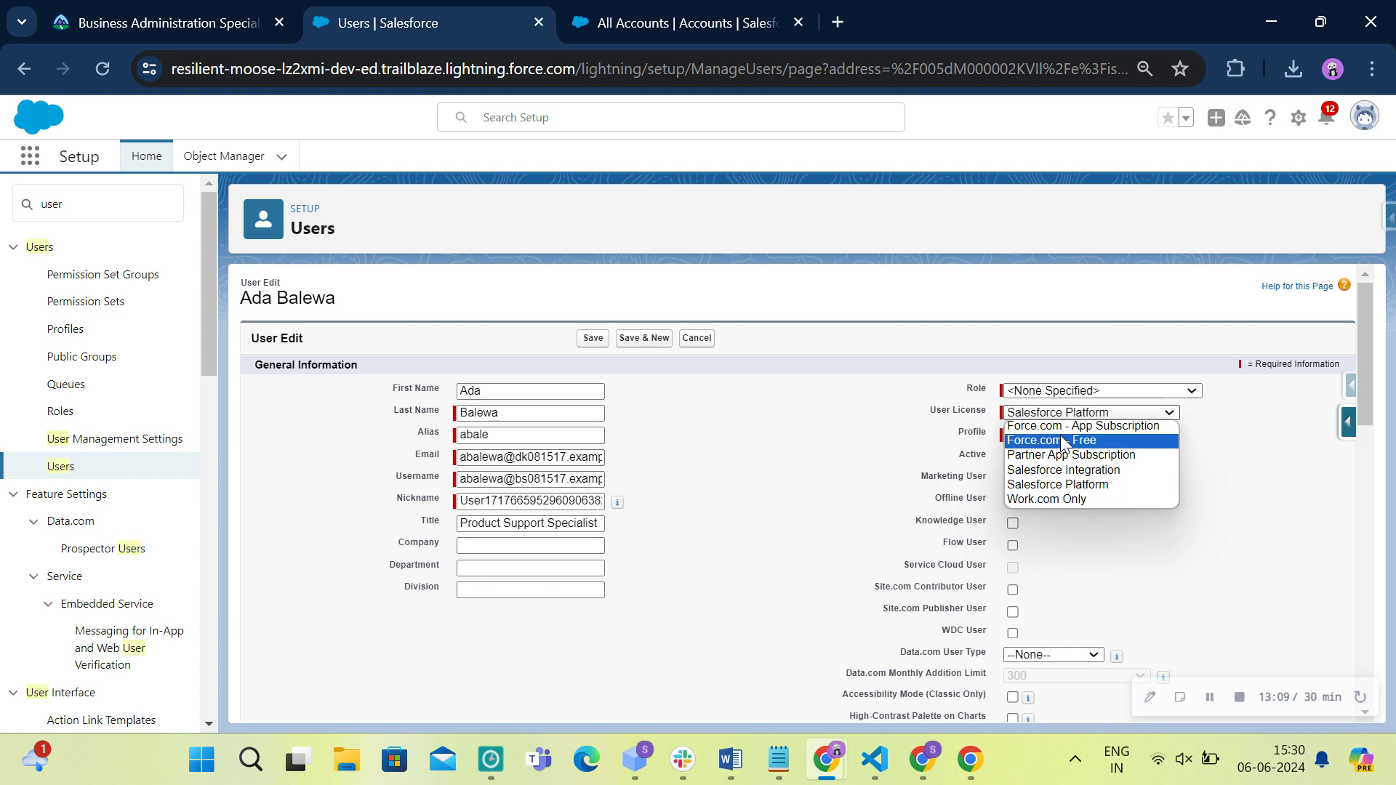
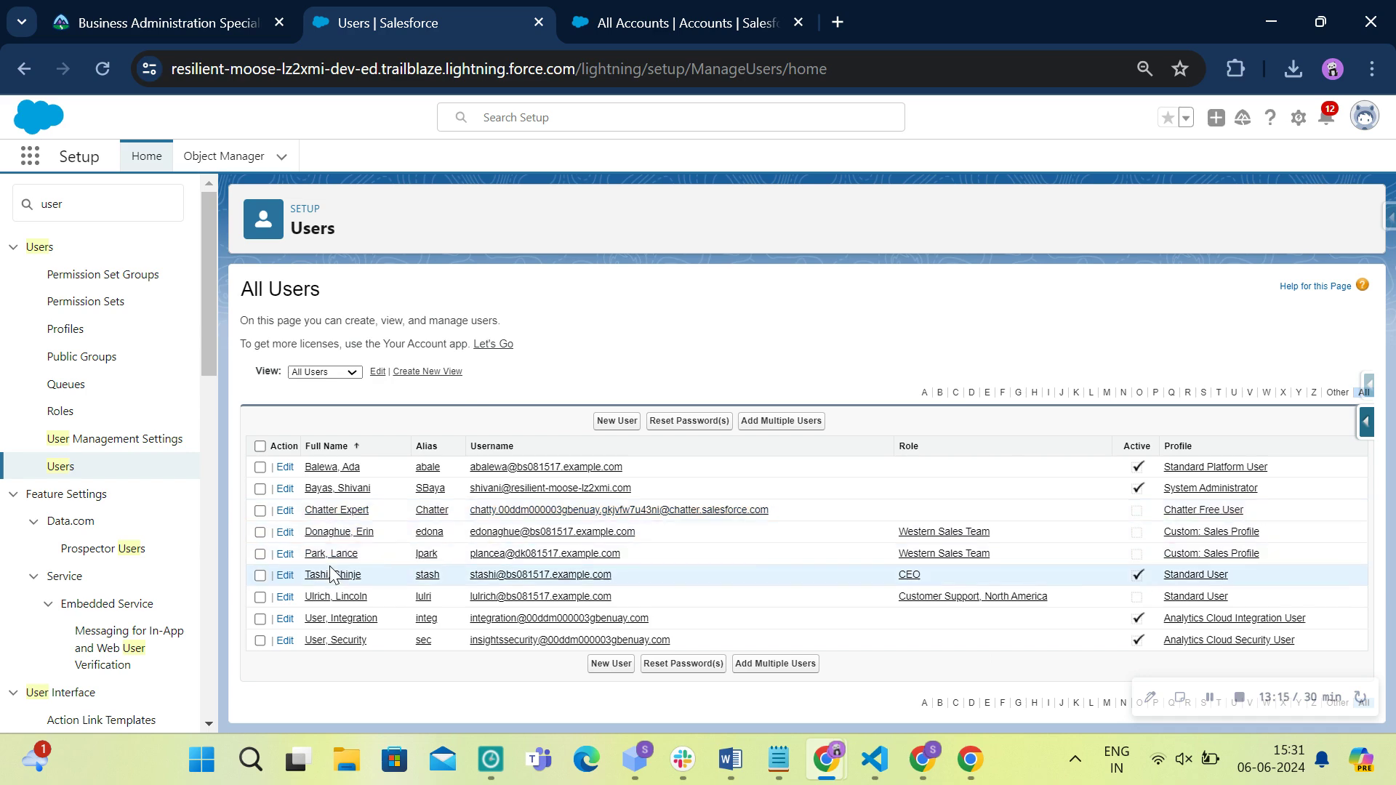
pyautogui.click(285, 467)
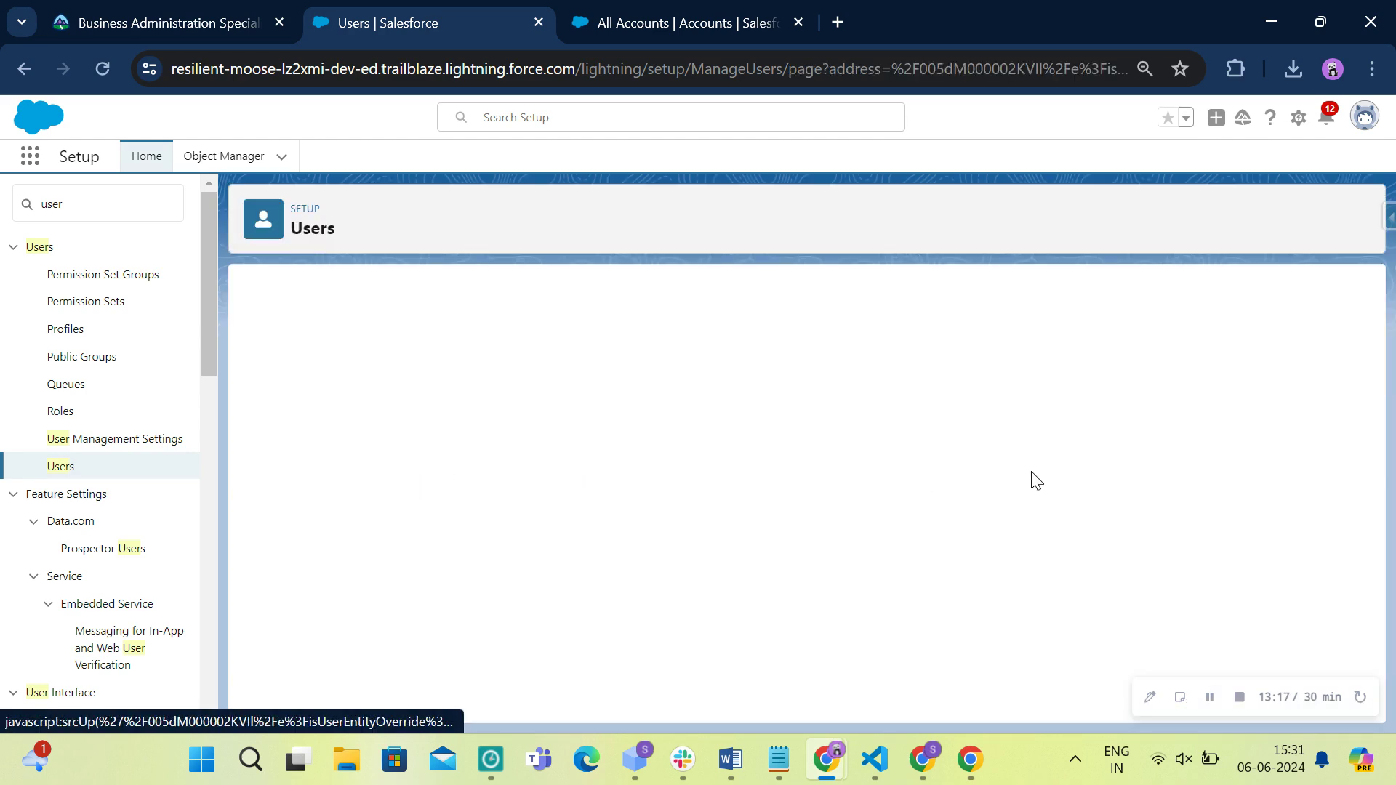
pyautogui.click(1060, 418)
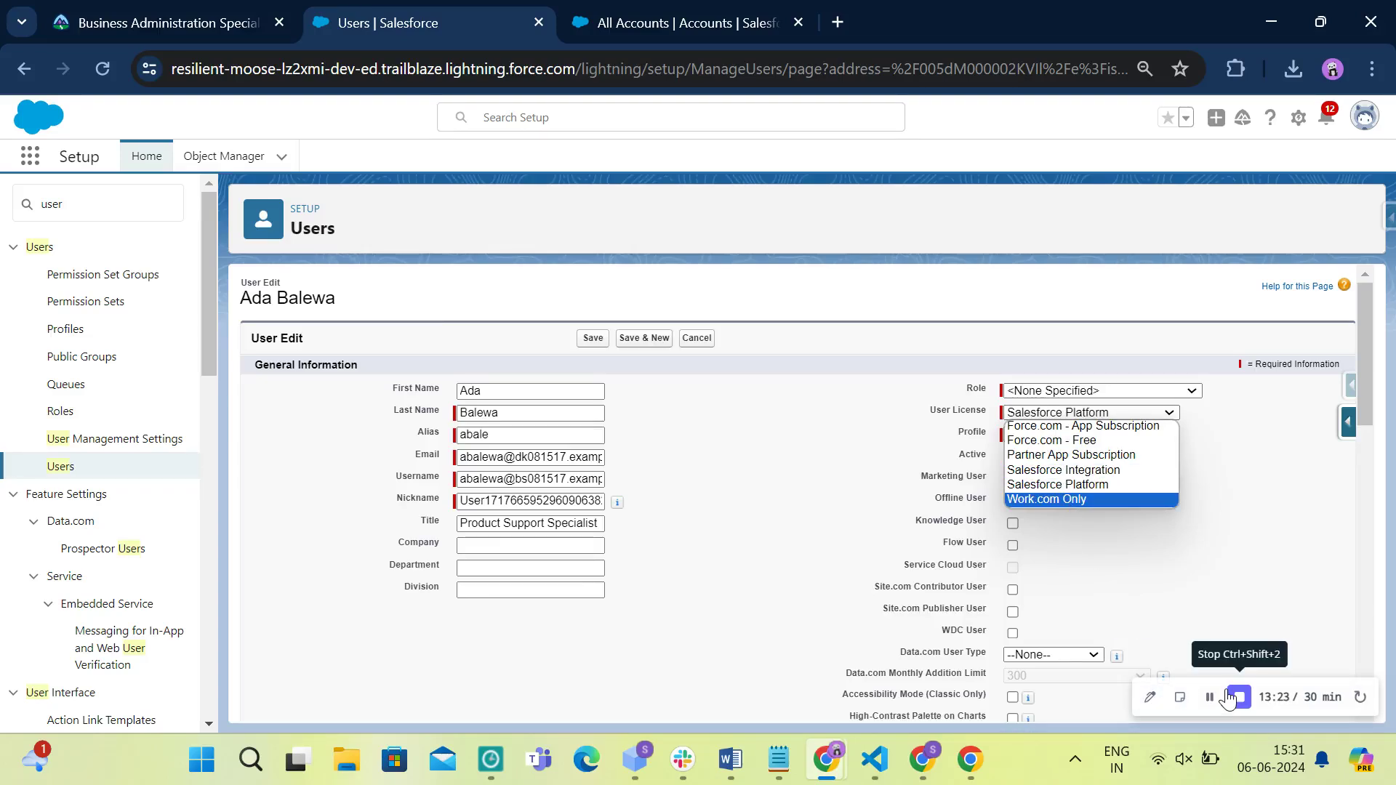
pyautogui.click(1206, 697)
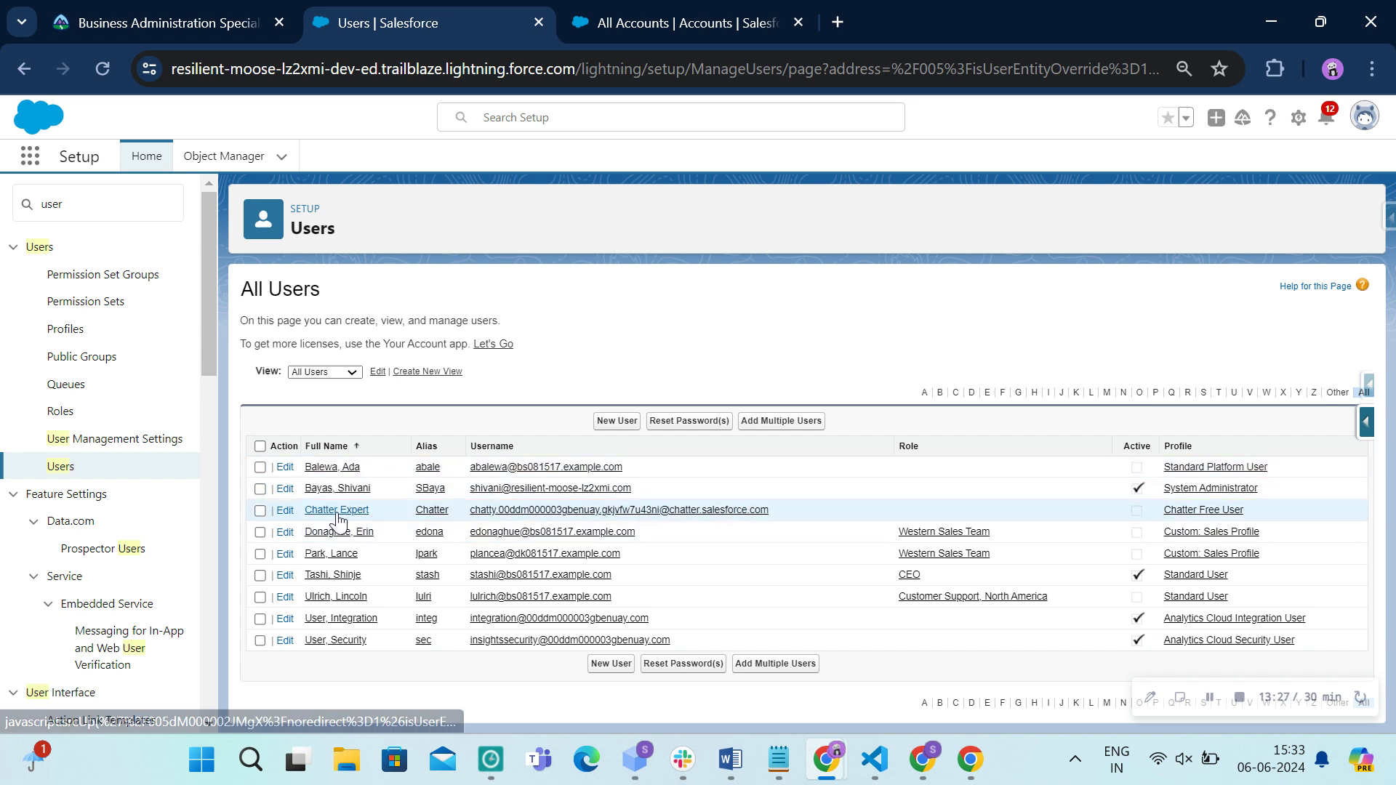
# Edit the Chatter Expert user, replacing its first and last name with the Product Support Specialist's name copied from the Trailhead requirements table.
pyautogui.click(306, 512)
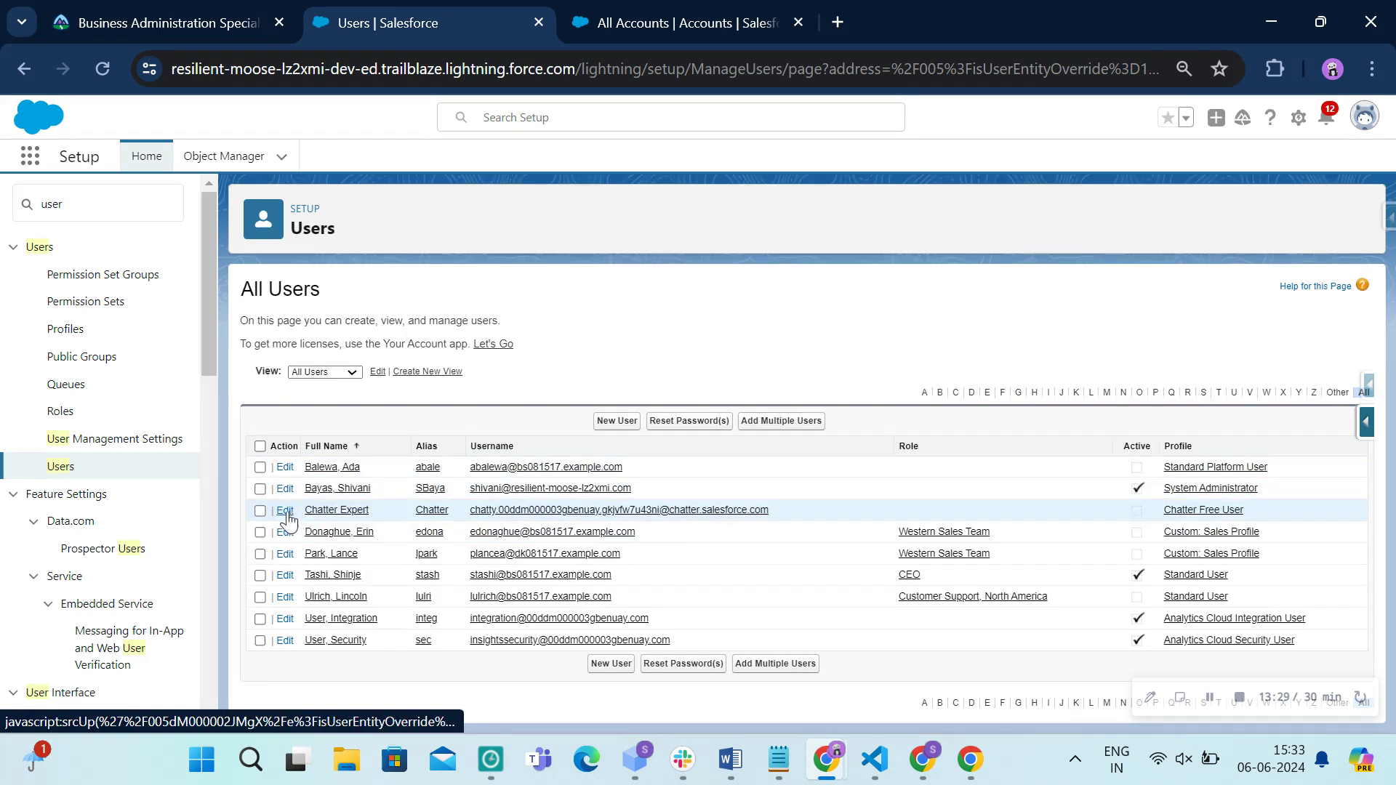
pyautogui.click(242, 9)
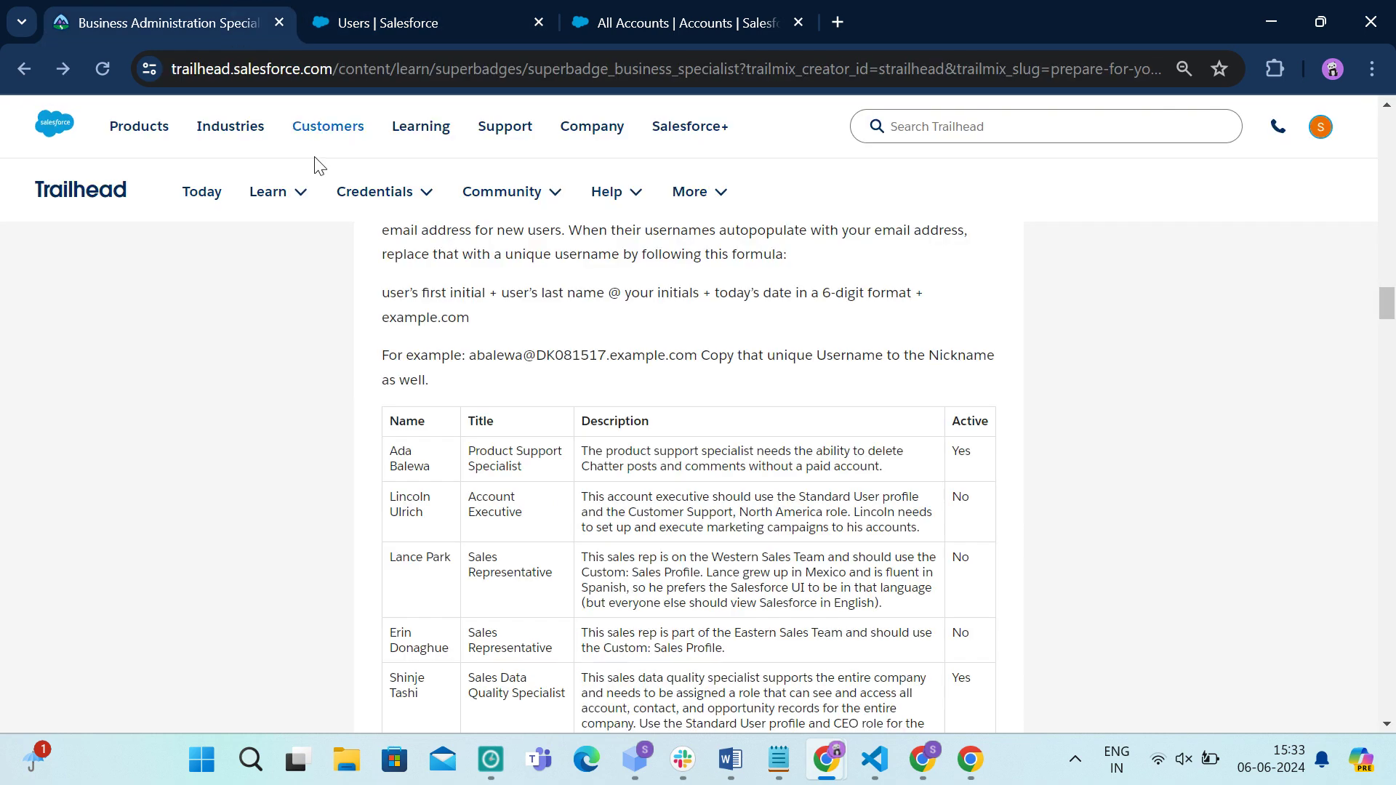
pyautogui.moveTo(398, 455); pyautogui.dragTo(431, 467)
pyautogui.hotkey('ctrl', 'c')
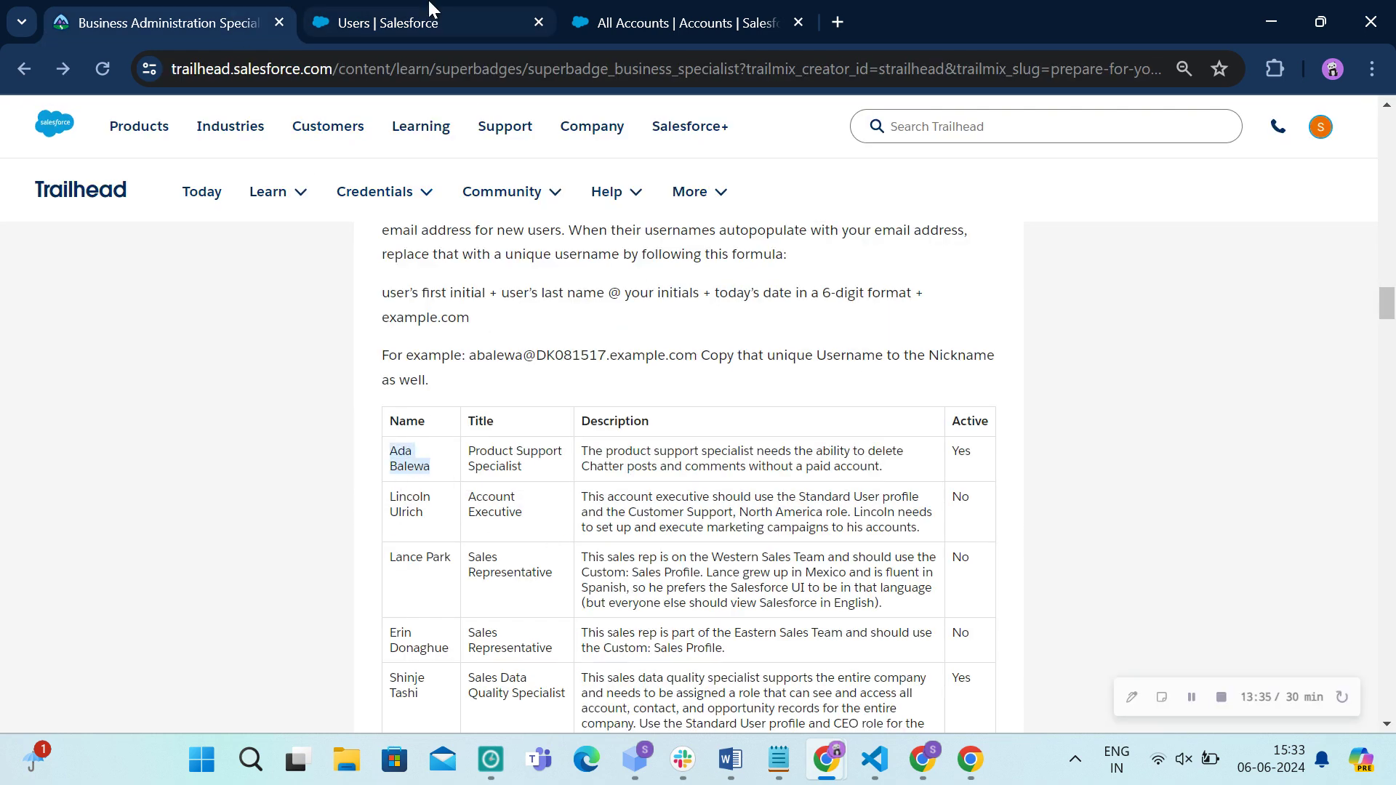
pyautogui.click(431, 20)
pyautogui.hotkey('ctrl', 'v')
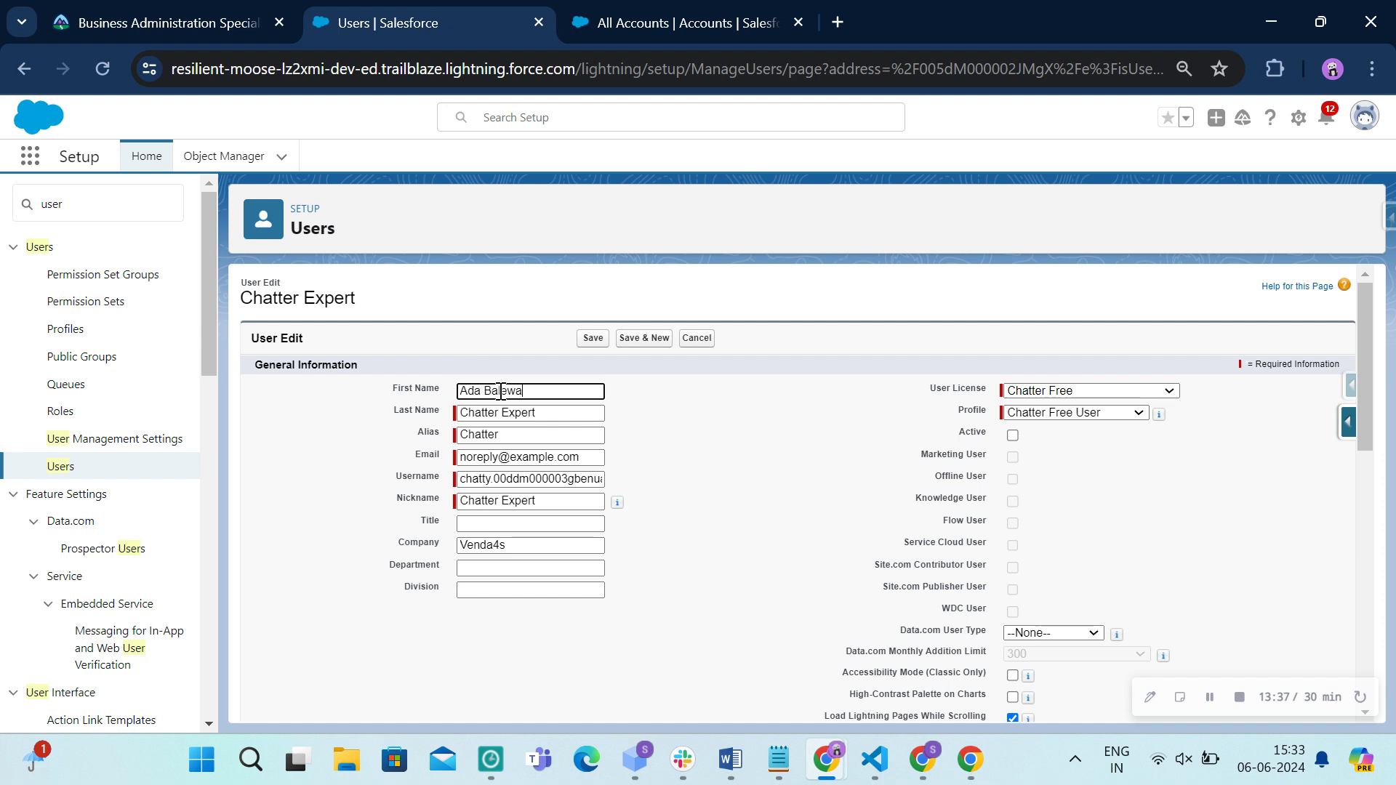
pyautogui.doubleClick(502, 392)
pyautogui.press('BackSpace')
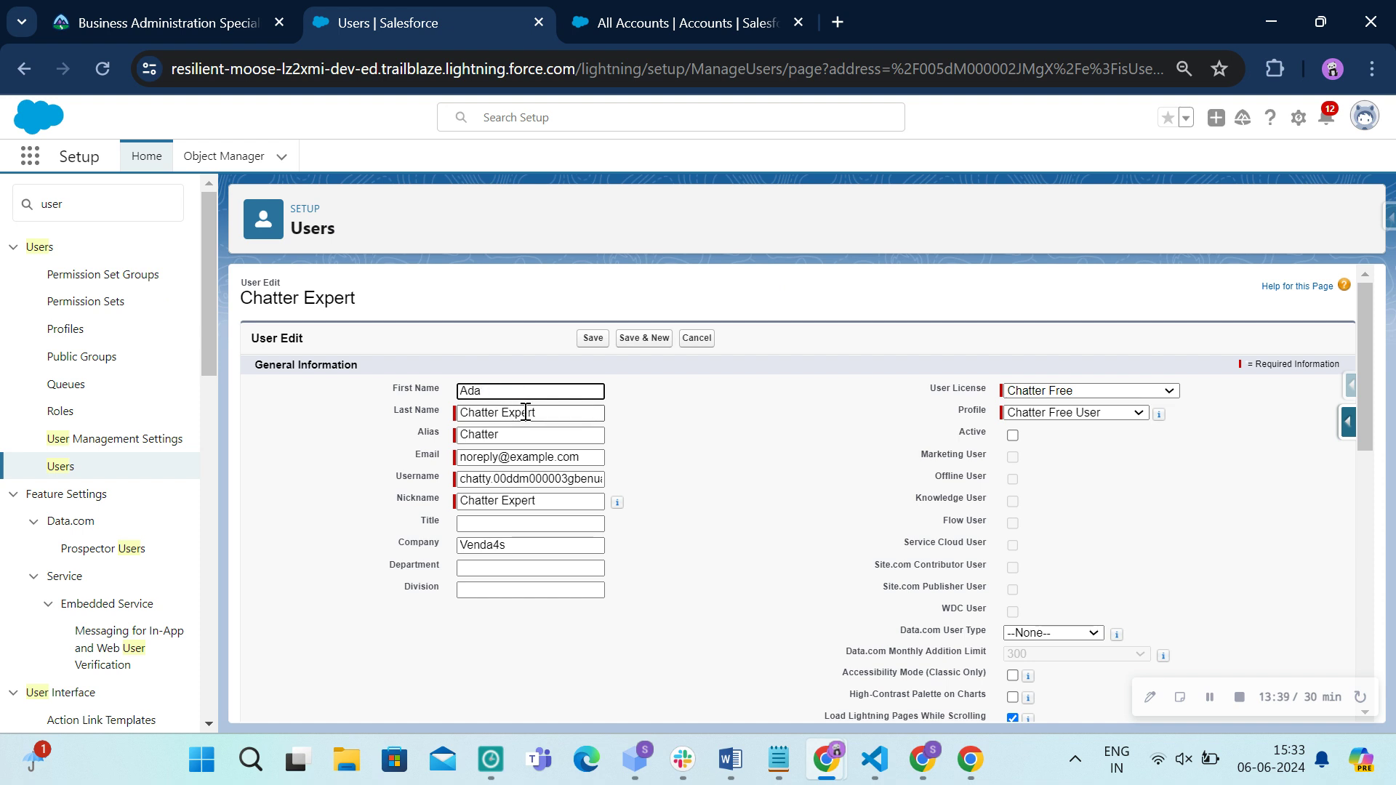
pyautogui.click(525, 412)
pyautogui.hotkey('ctrl', 'a')
pyautogui.write('Balewa')
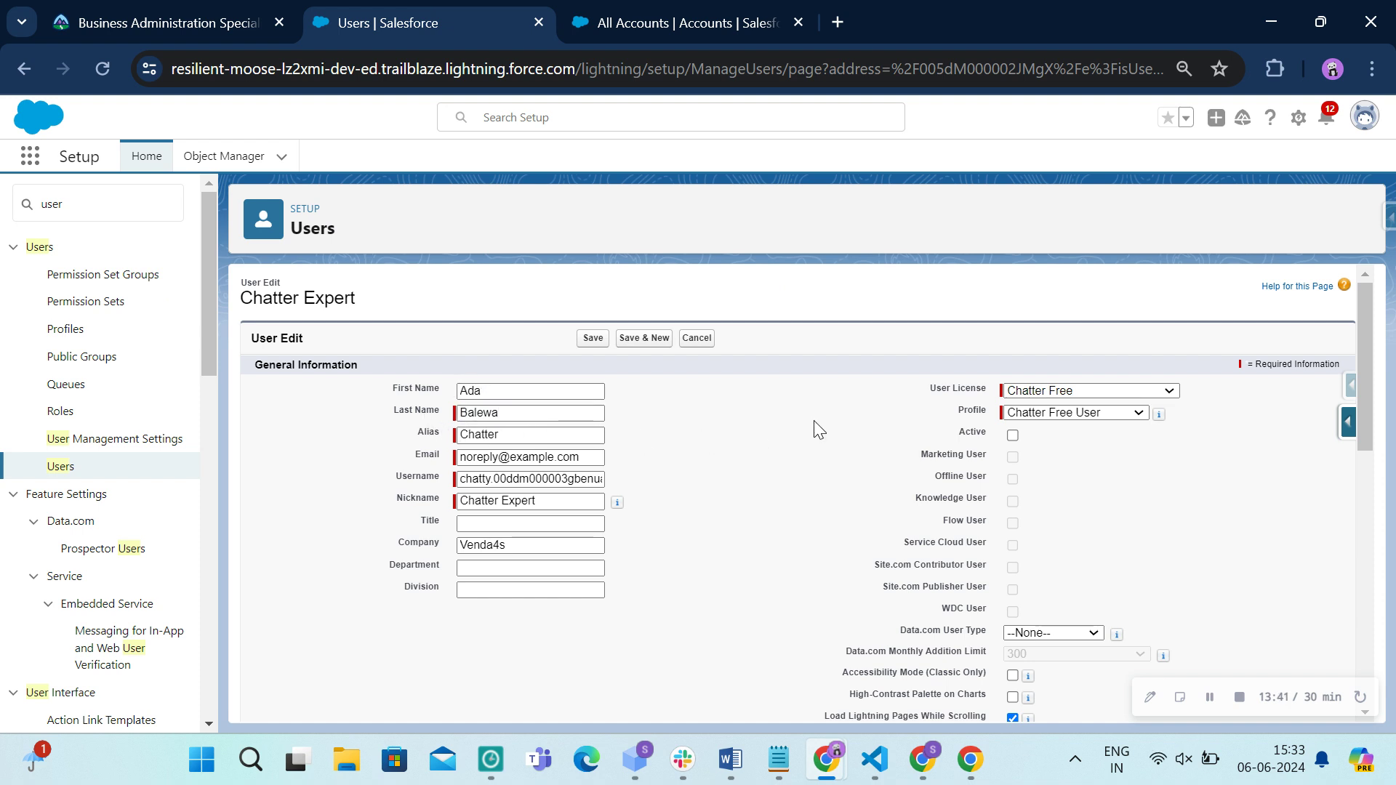
# Keep the Chatter Free user license, set the profile to Chatter Moderator User, and save the user.
pyautogui.click(1094, 392)
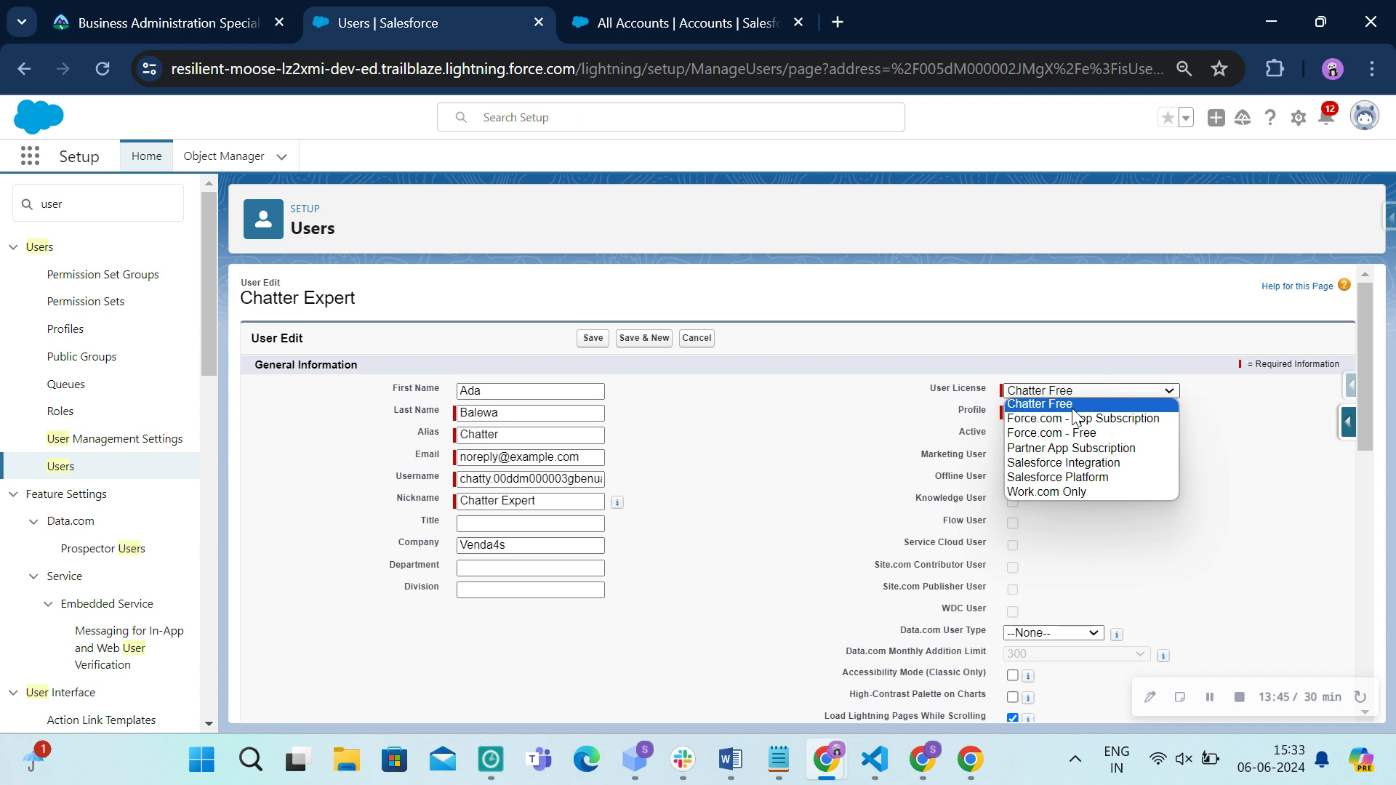
pyautogui.click(1093, 404)
pyautogui.click(1077, 413)
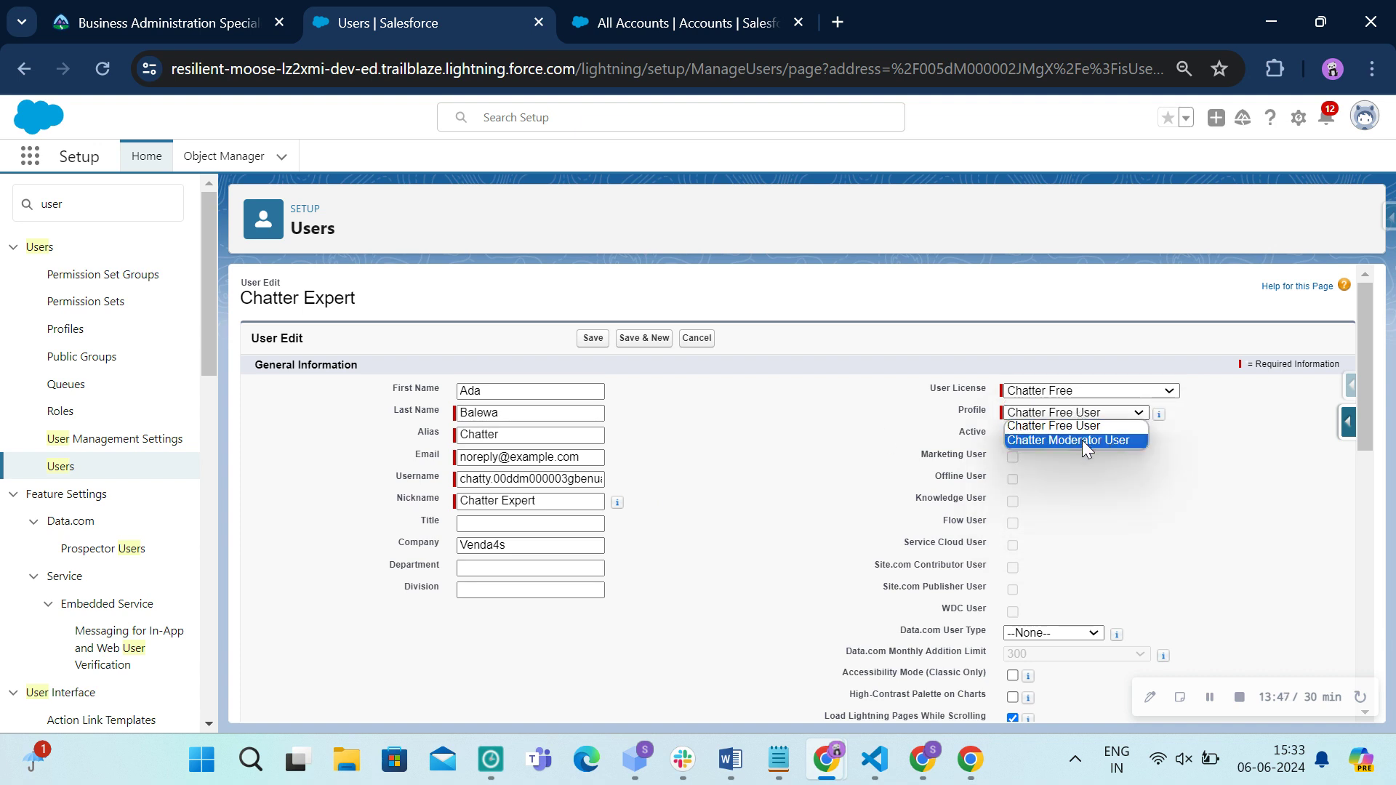
pyautogui.click(1082, 439)
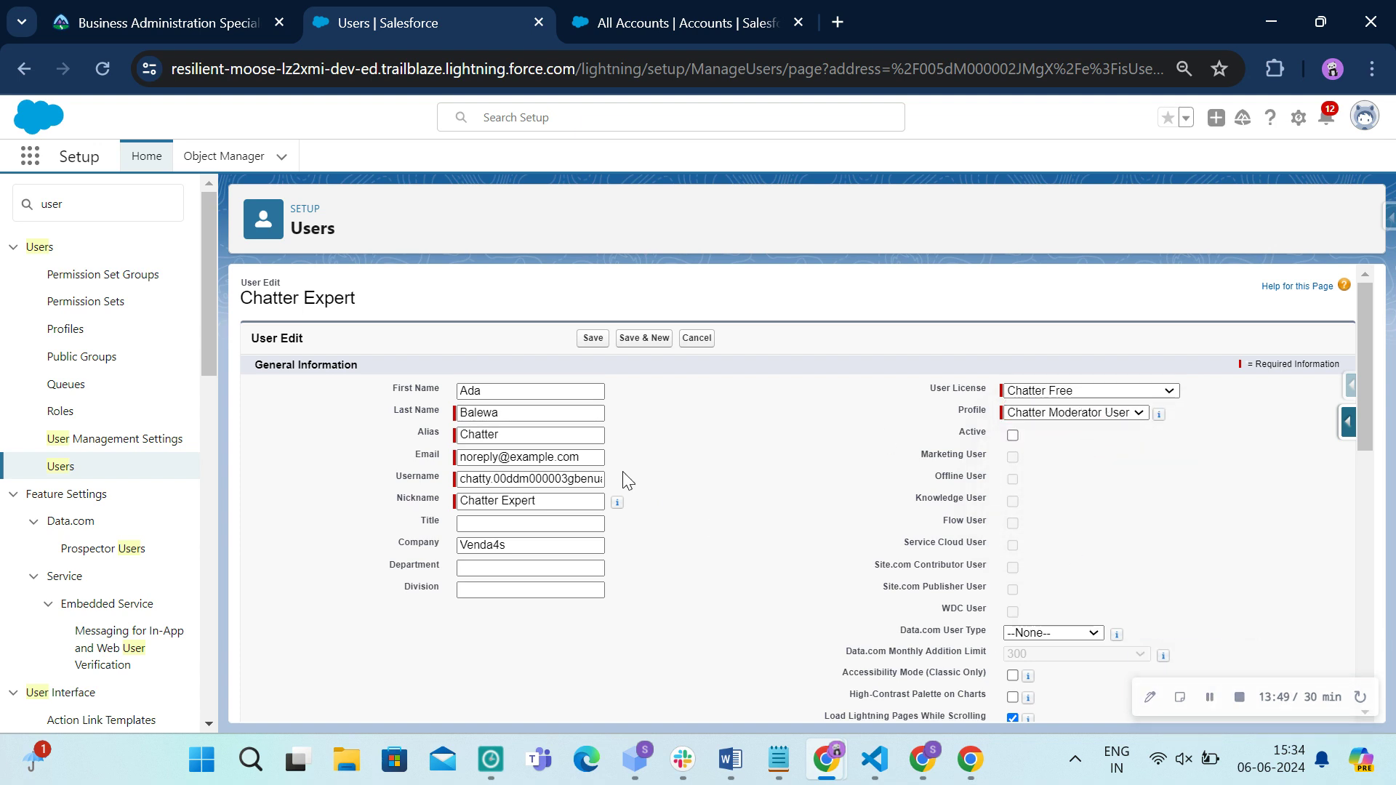
pyautogui.click(580, 338)
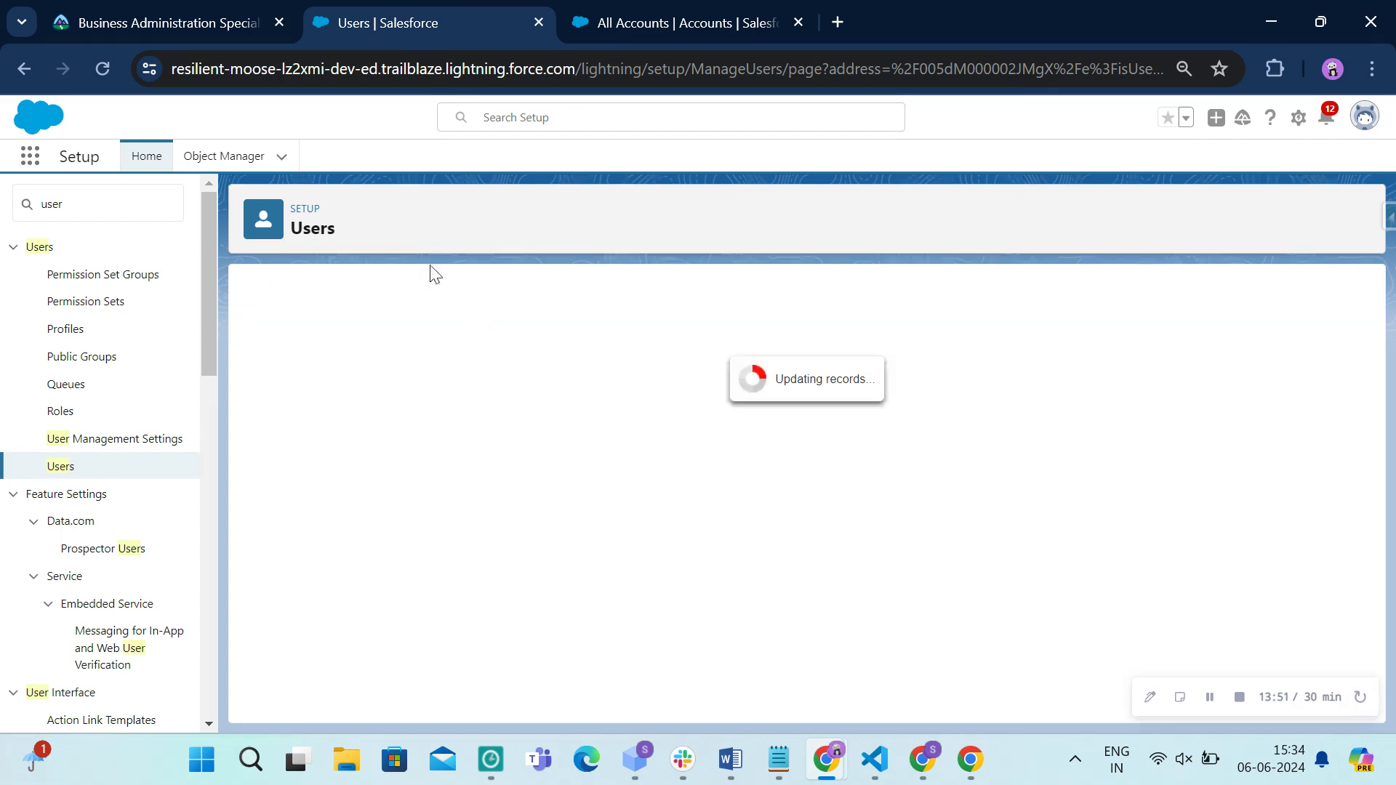
# Activate the Product Support Specialist's Chatter Free user record that uses the Chatter Moderator User profile, and save it.
pyautogui.click(145, 10)
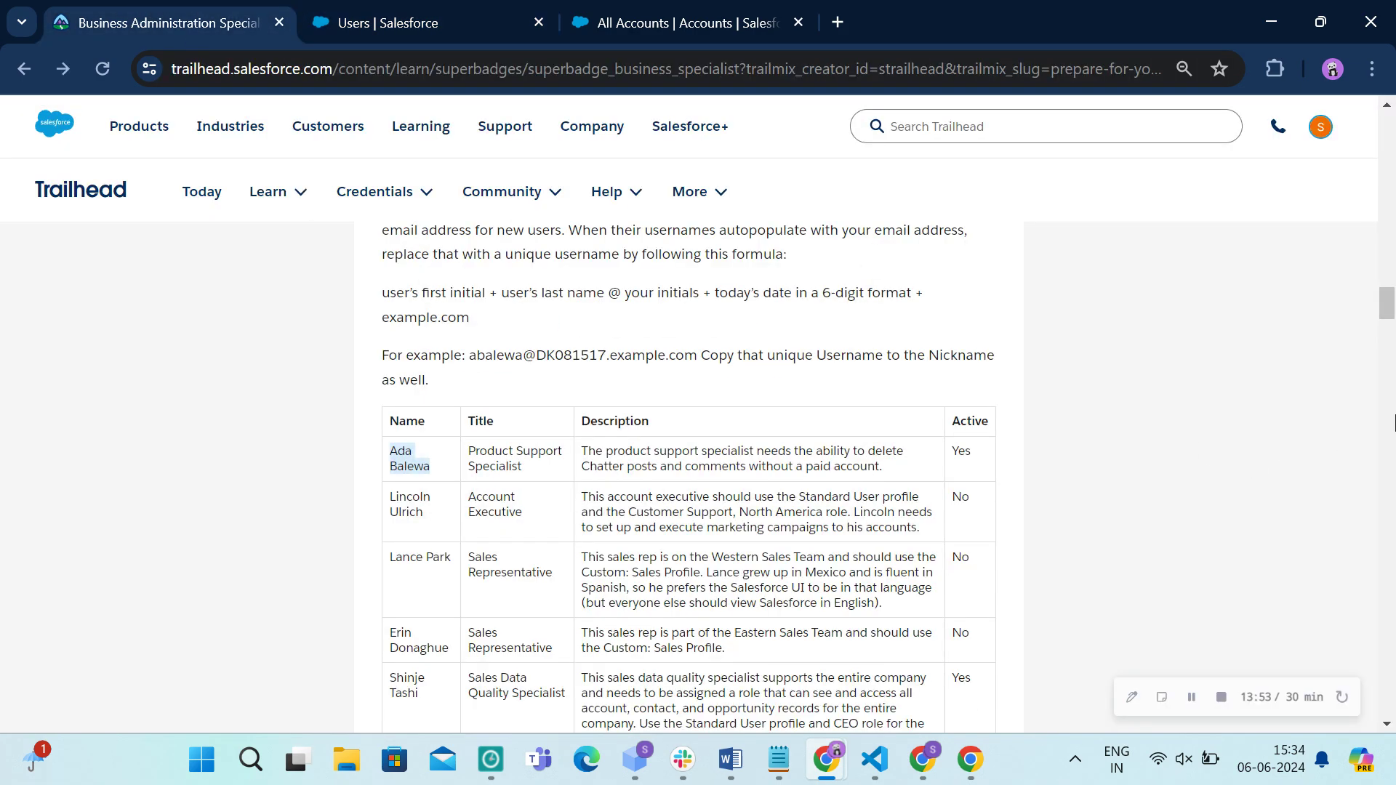
pyautogui.scroll(-15, 1103, 409)
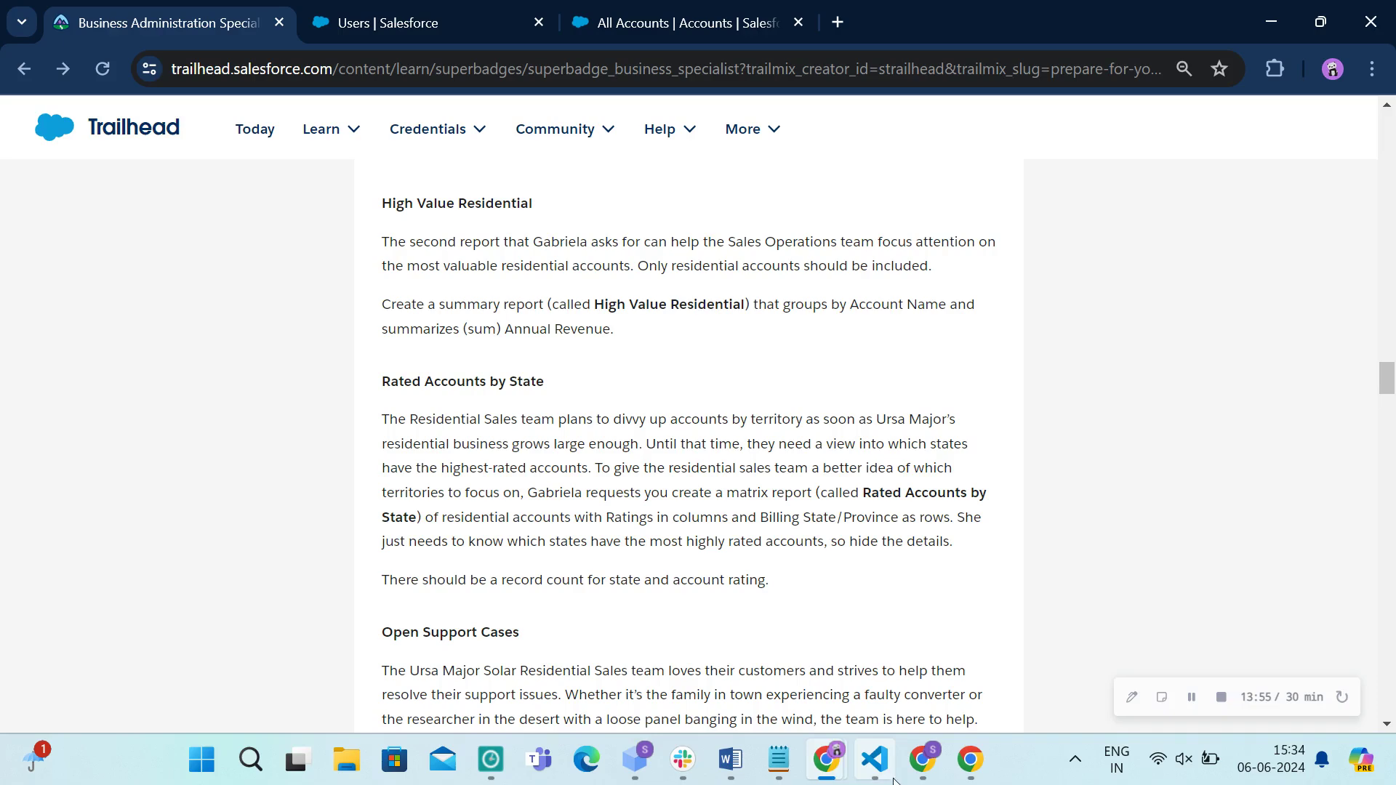
pyautogui.click(472, 22)
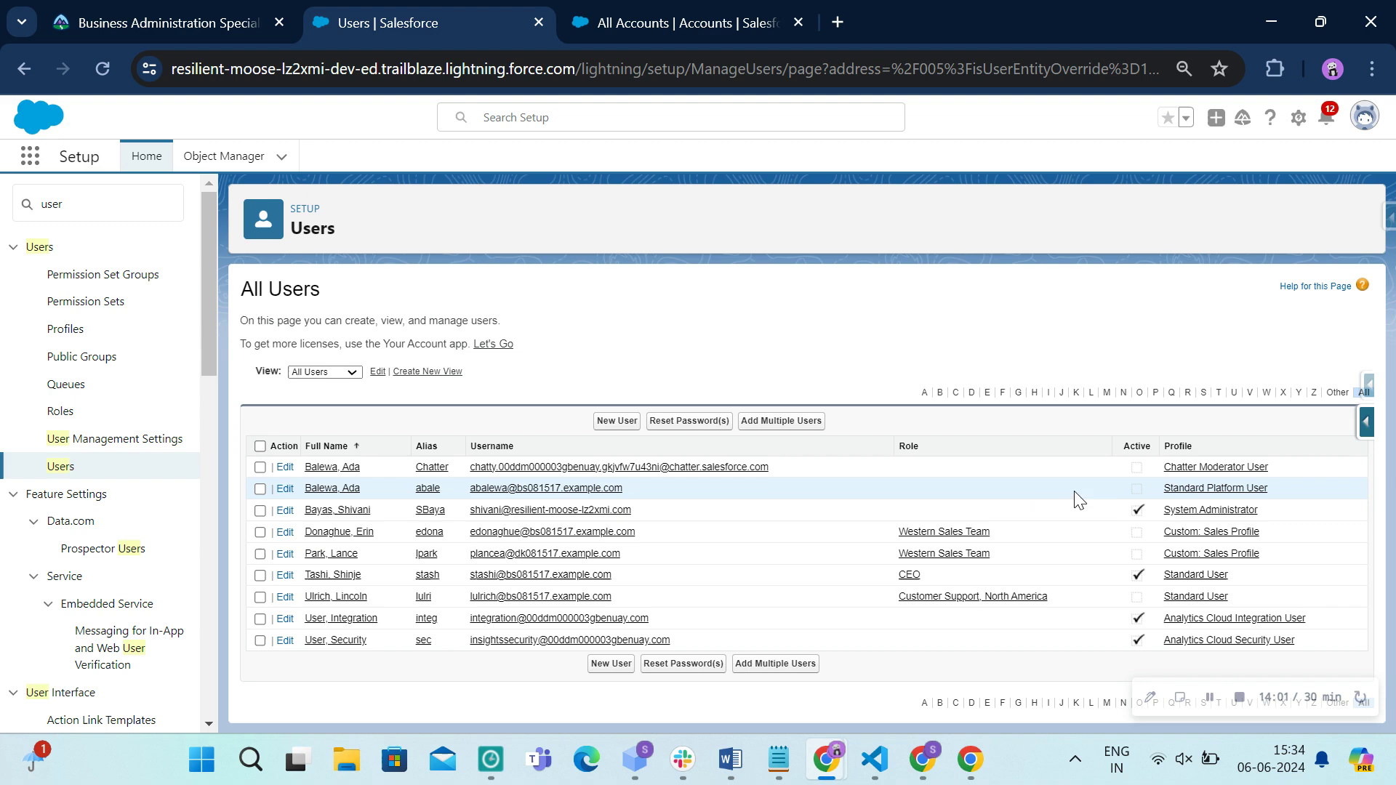
pyautogui.click(285, 466)
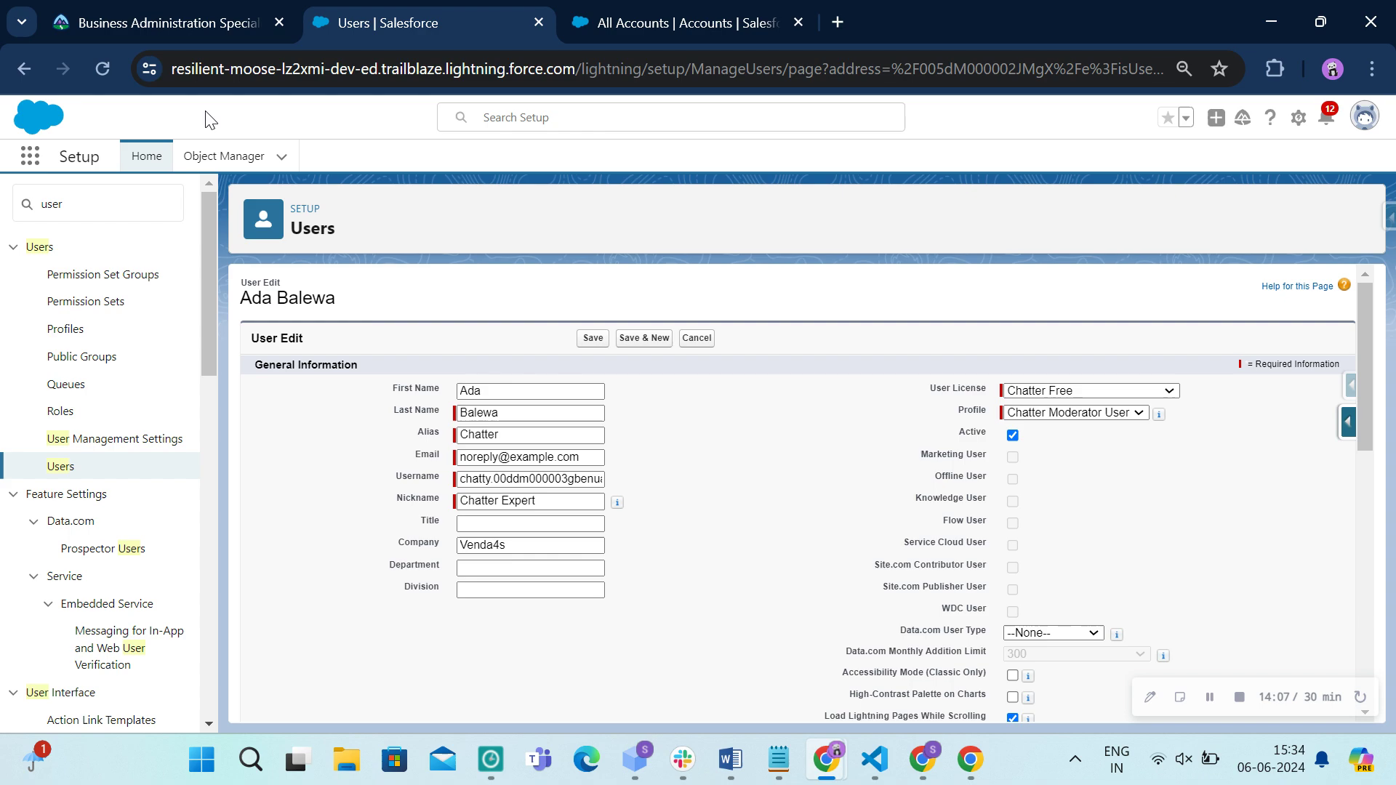
pyautogui.click(180, 8)
pyautogui.click(368, 19)
pyautogui.click(598, 338)
# Return to the superbadge's challenge list on Trailhead and run the check for the Create users challenge.
pyautogui.click(234, 14)
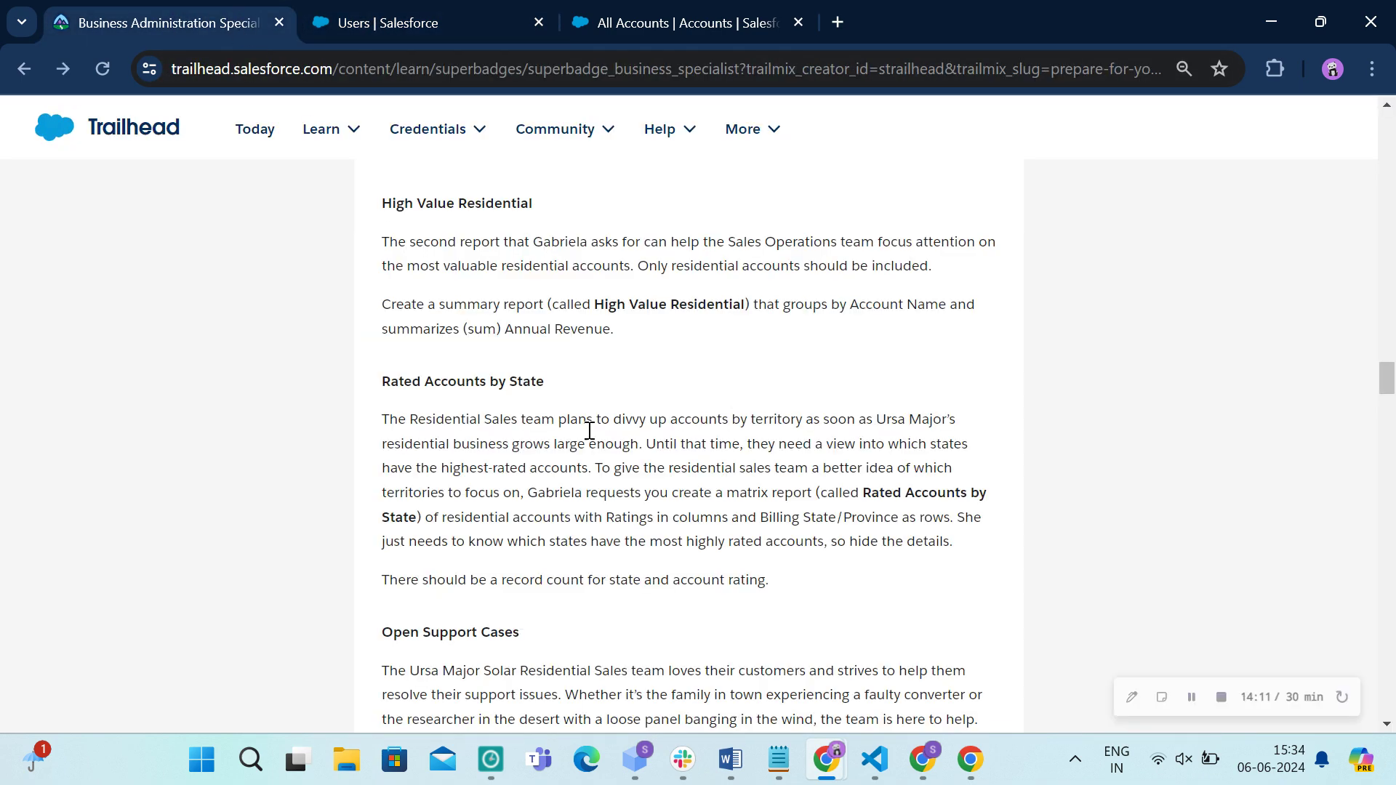
pyautogui.scroll(-10, 692, 480)
pyautogui.scroll(-20, 695, 468)
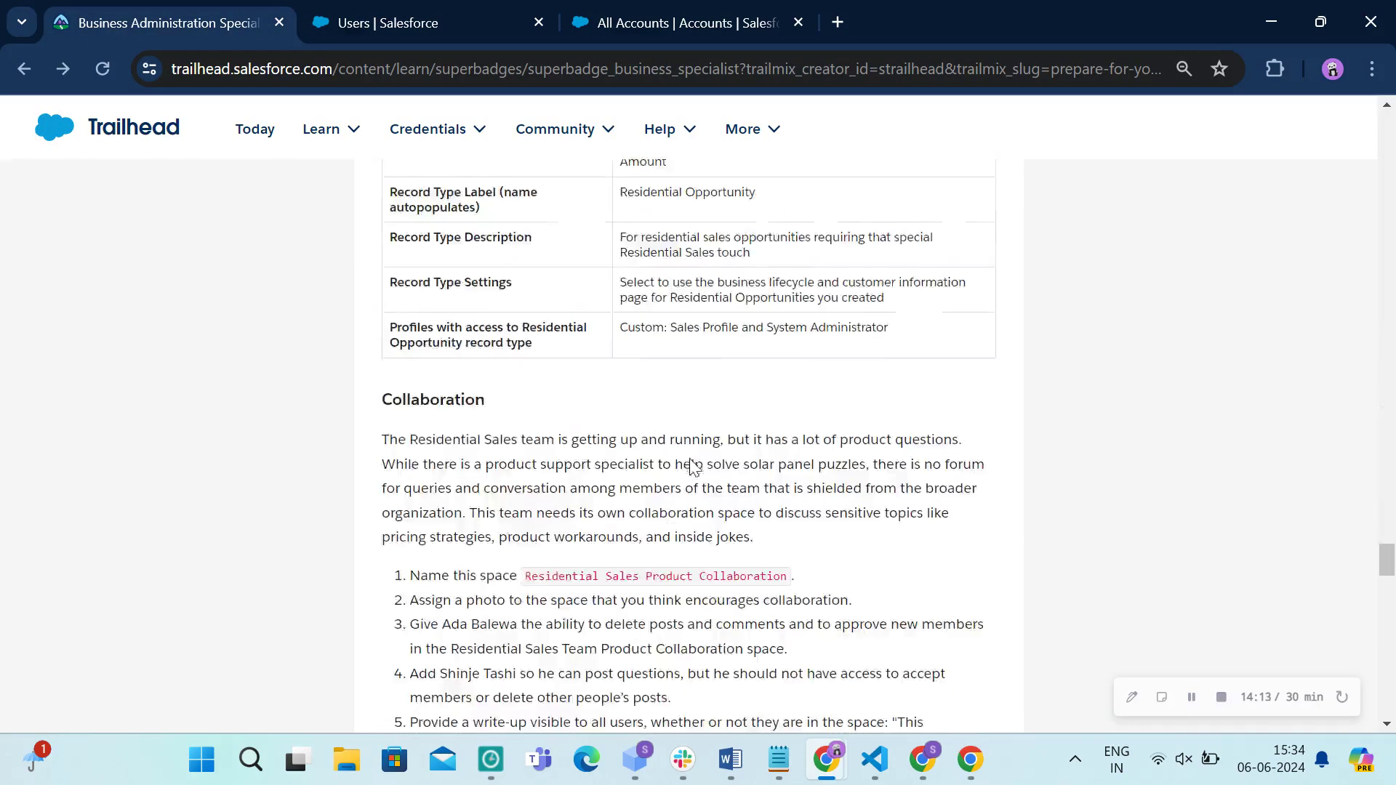
pyautogui.scroll(1, 684, 455)
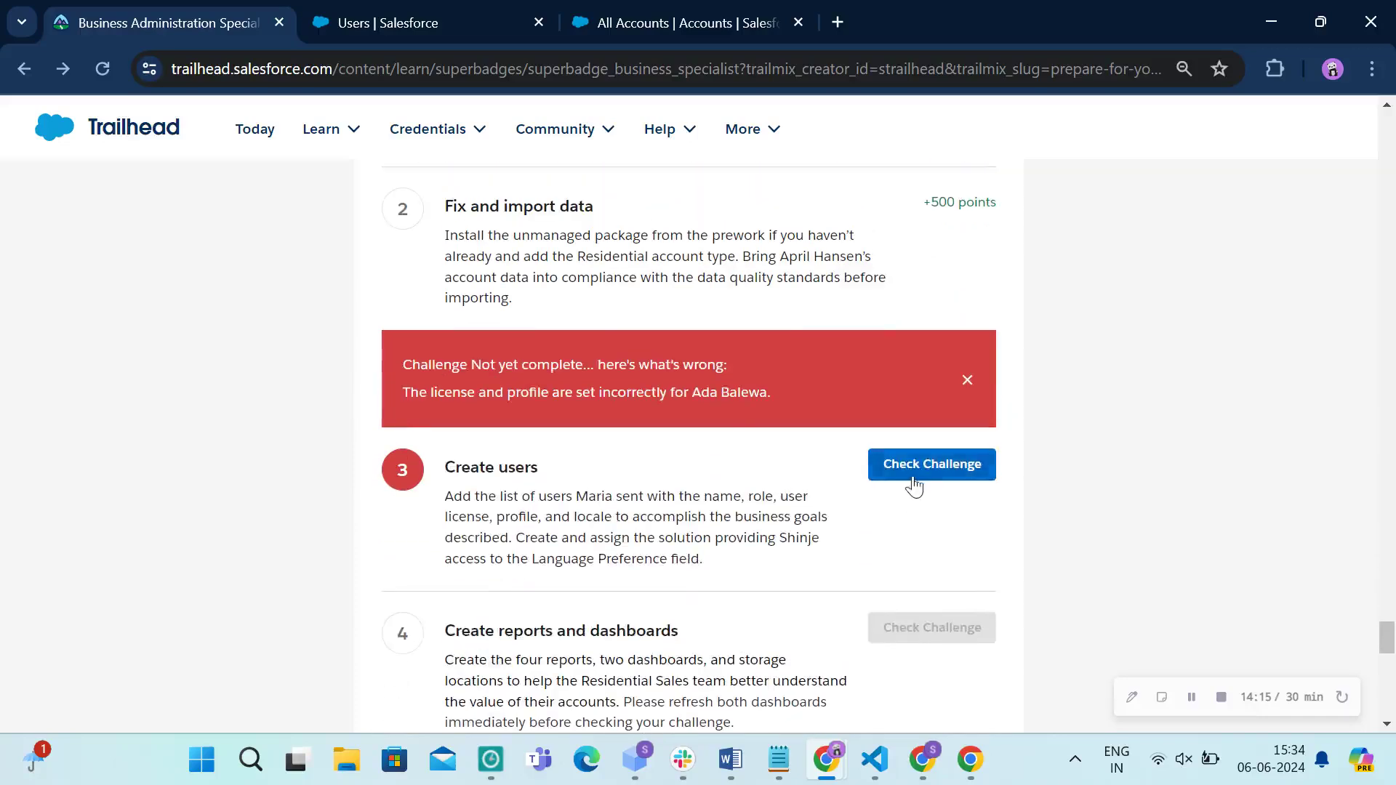
pyautogui.click(927, 462)
pyautogui.click(1191, 697)
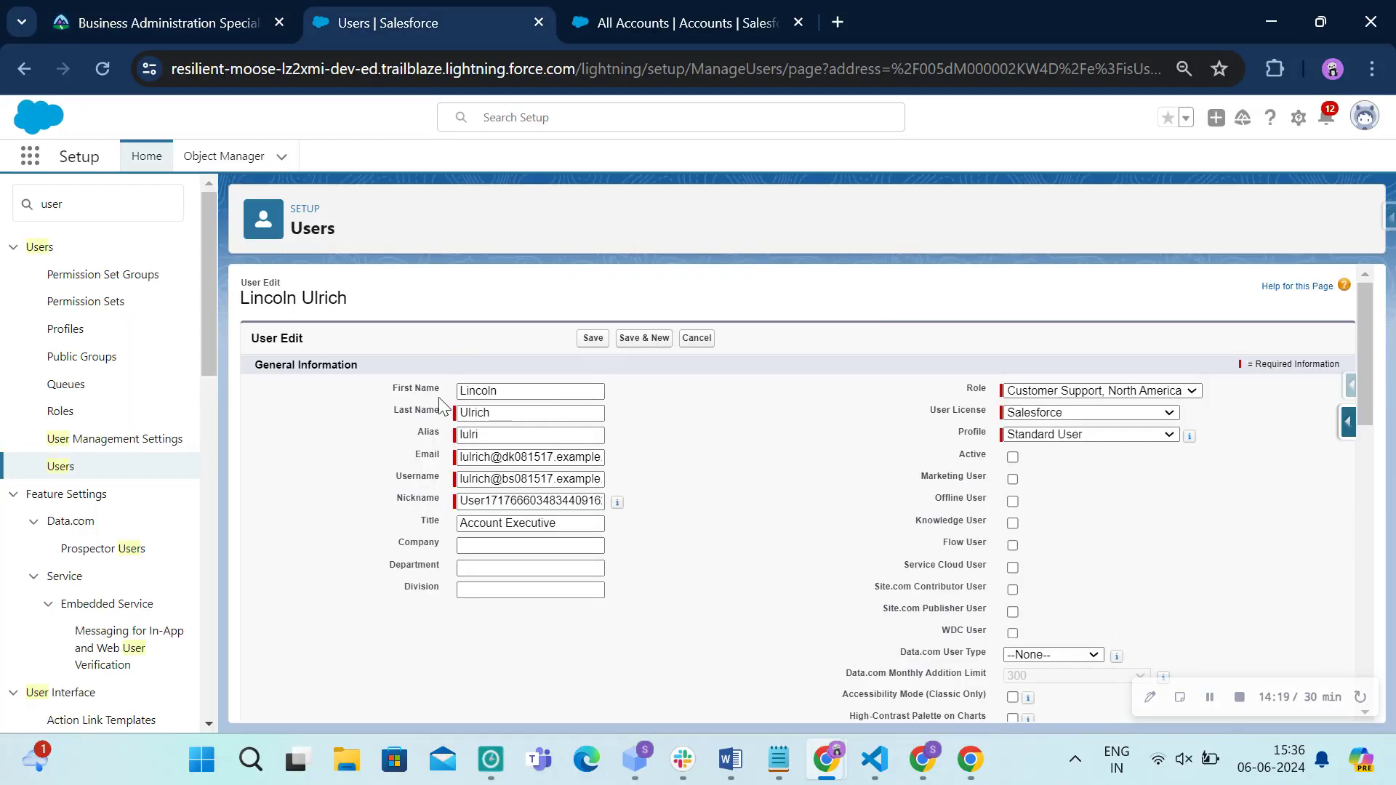
# Try to save the Account Executive's user record with both Active and Marketing User enabled.
pyautogui.click(478, 393)
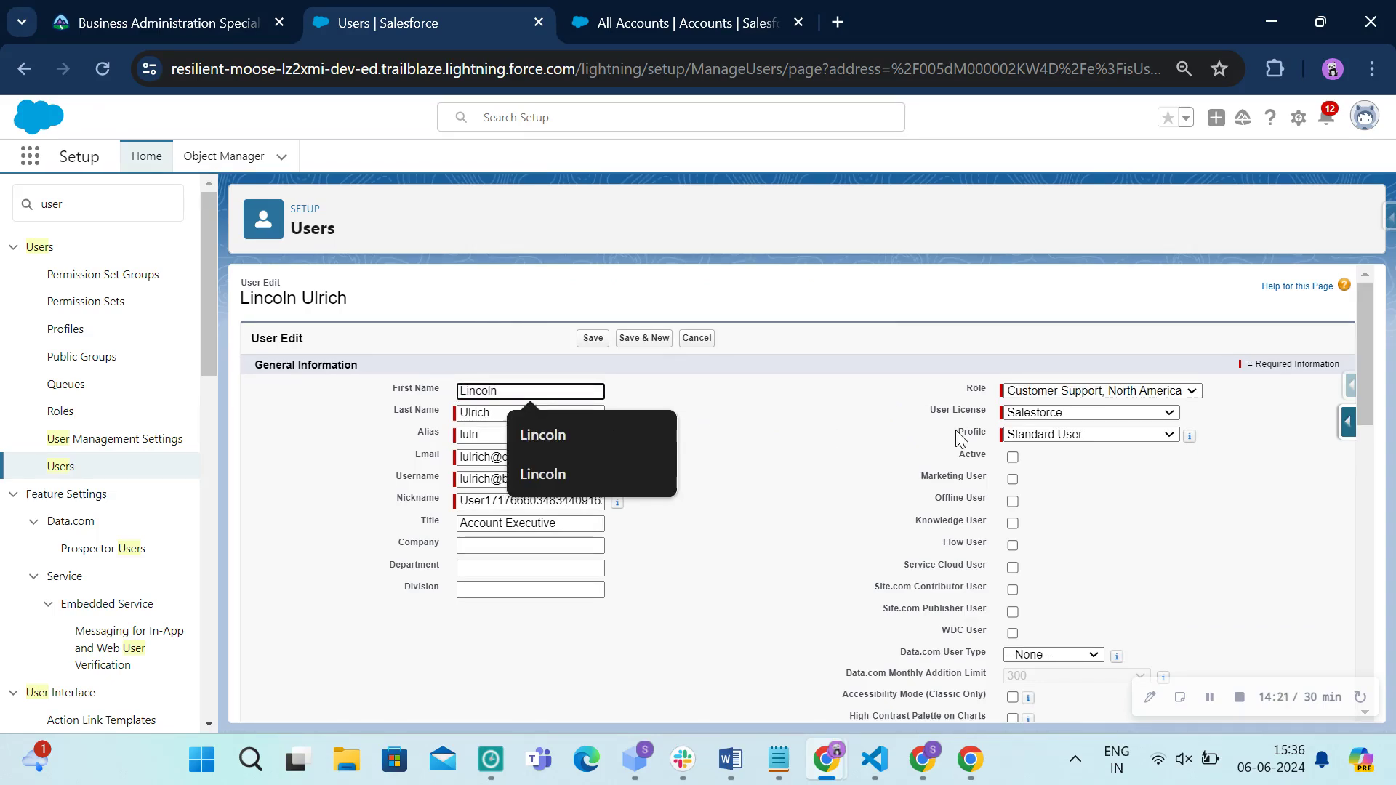
pyautogui.click(997, 564)
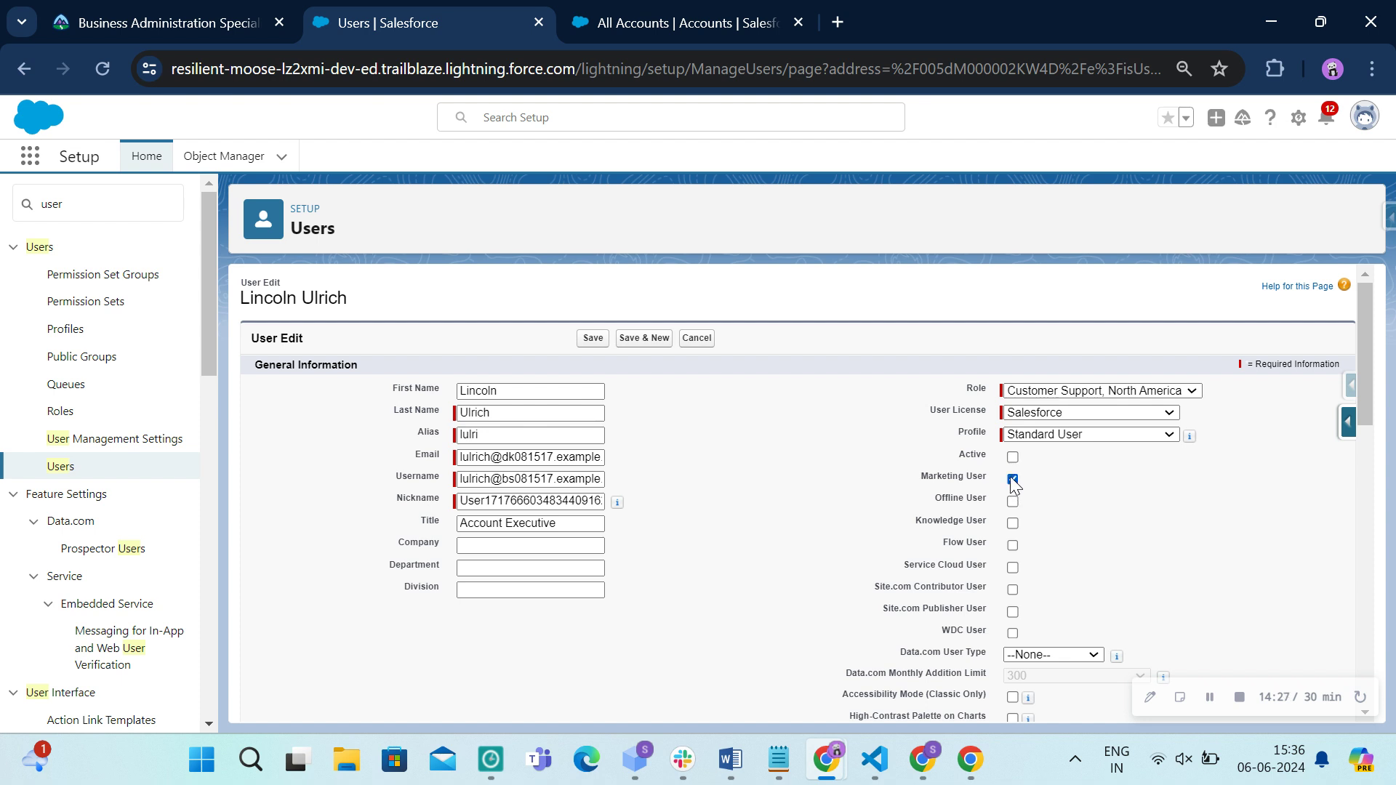
pyautogui.click(1013, 457)
pyautogui.click(590, 338)
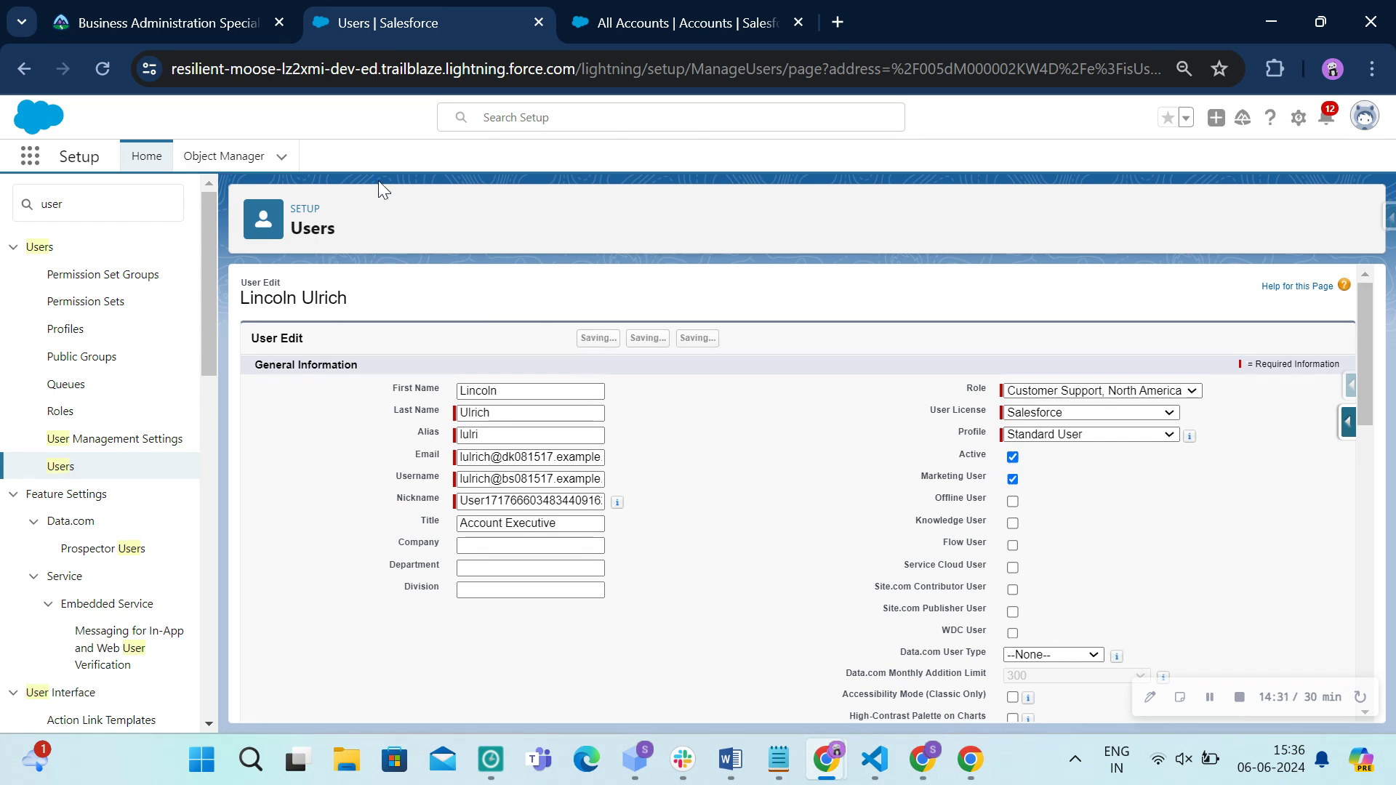
# Consult the Trailhead user requirements table, and save the Account Executive's user record with Marketing User enabled and Active disabled.
pyautogui.click(240, 8)
pyautogui.scroll(15, 607, 548)
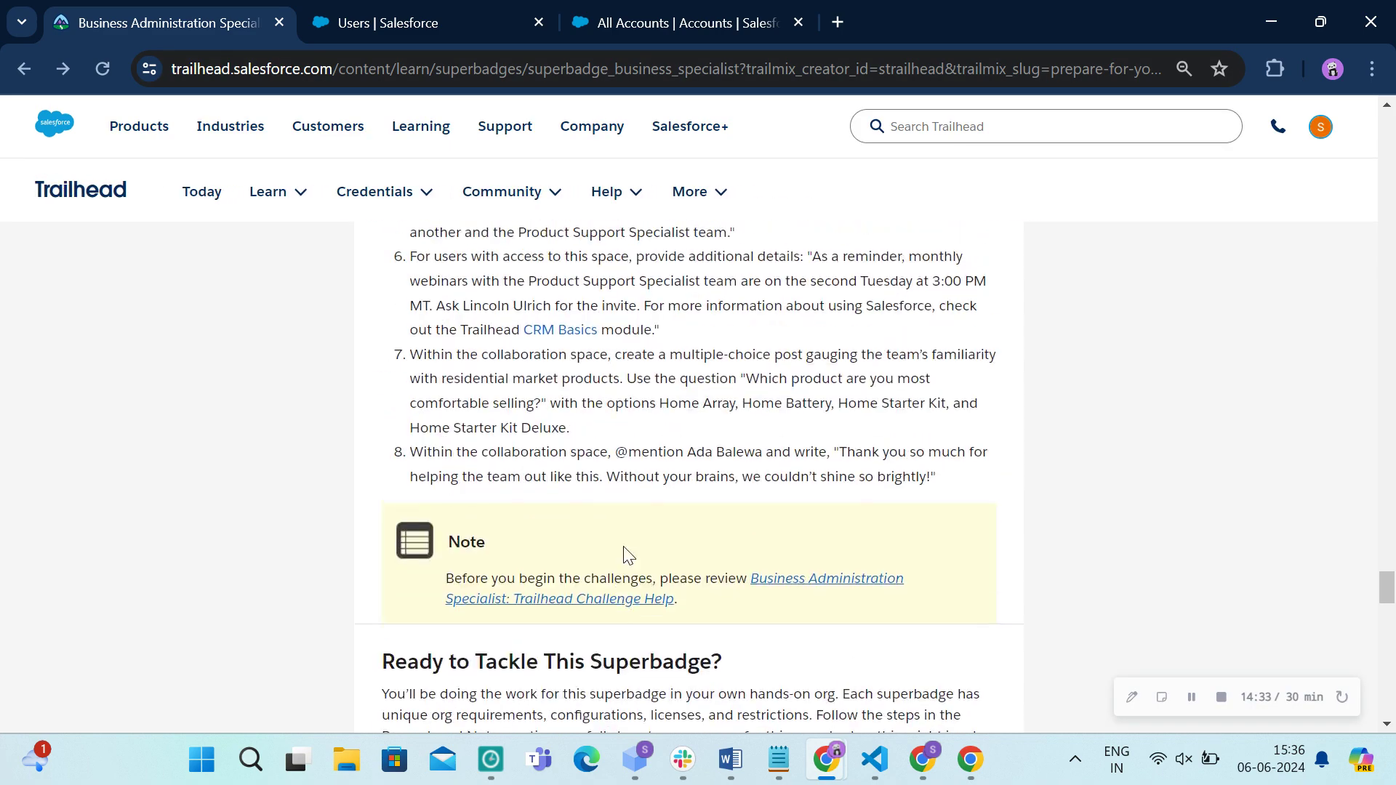
pyautogui.scroll(20, 629, 556)
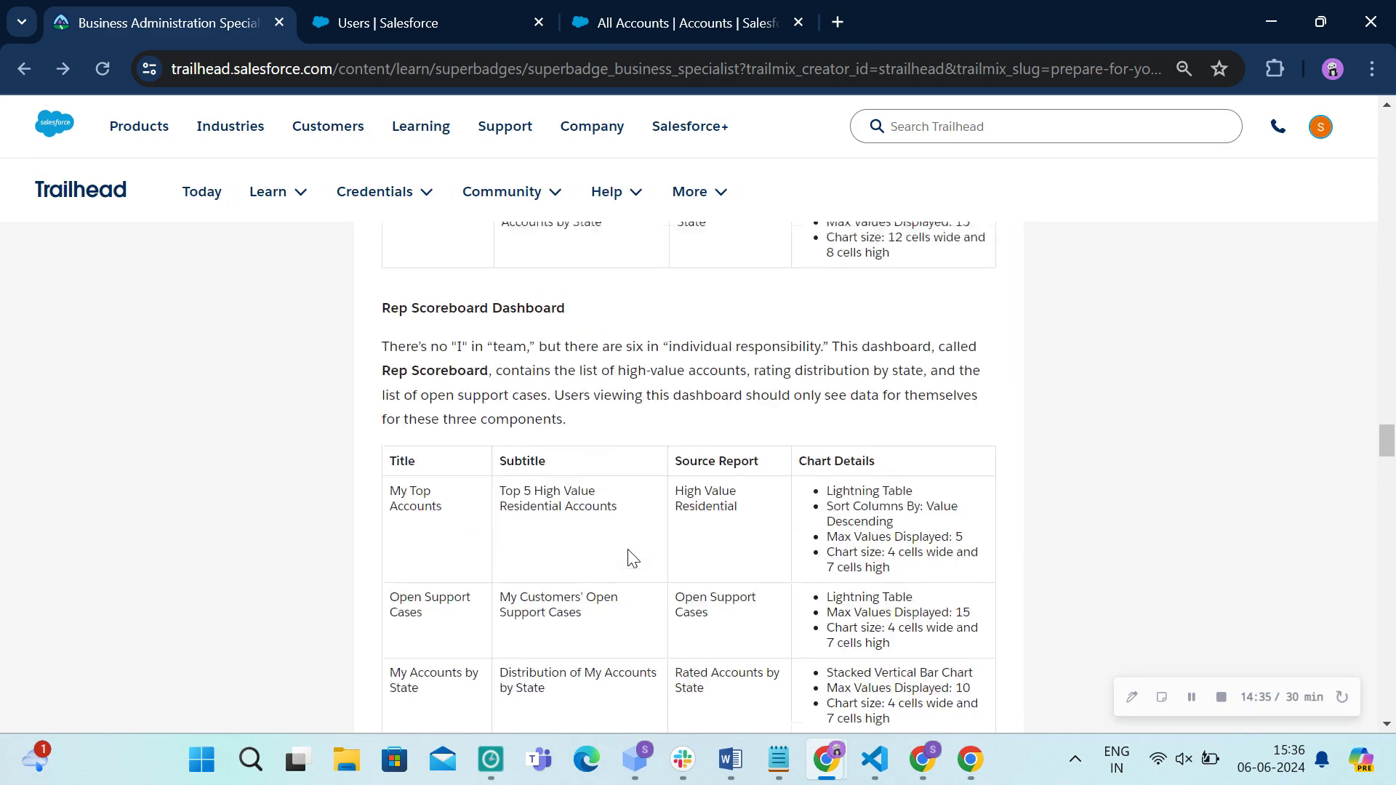
pyautogui.scroll(20, 629, 556)
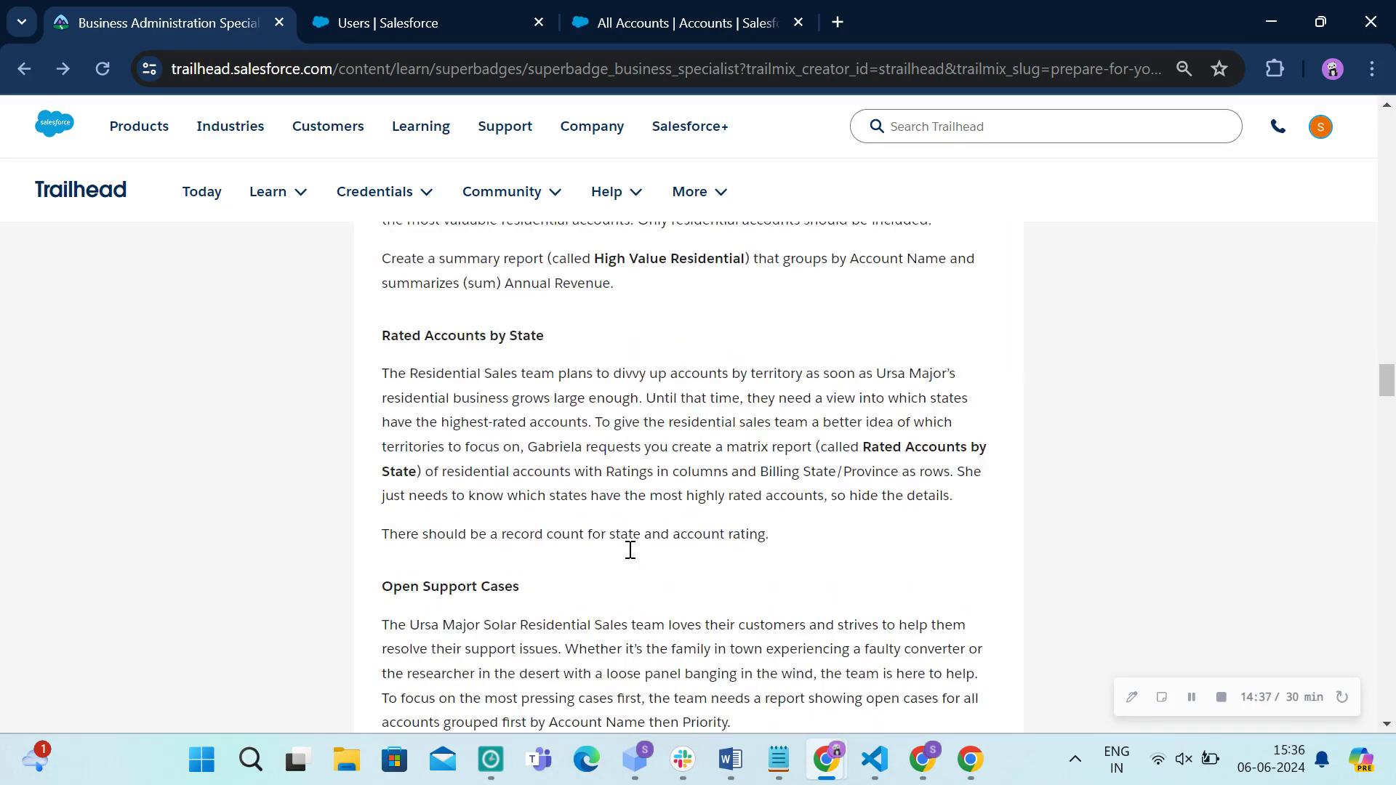
pyautogui.scroll(7, 629, 556)
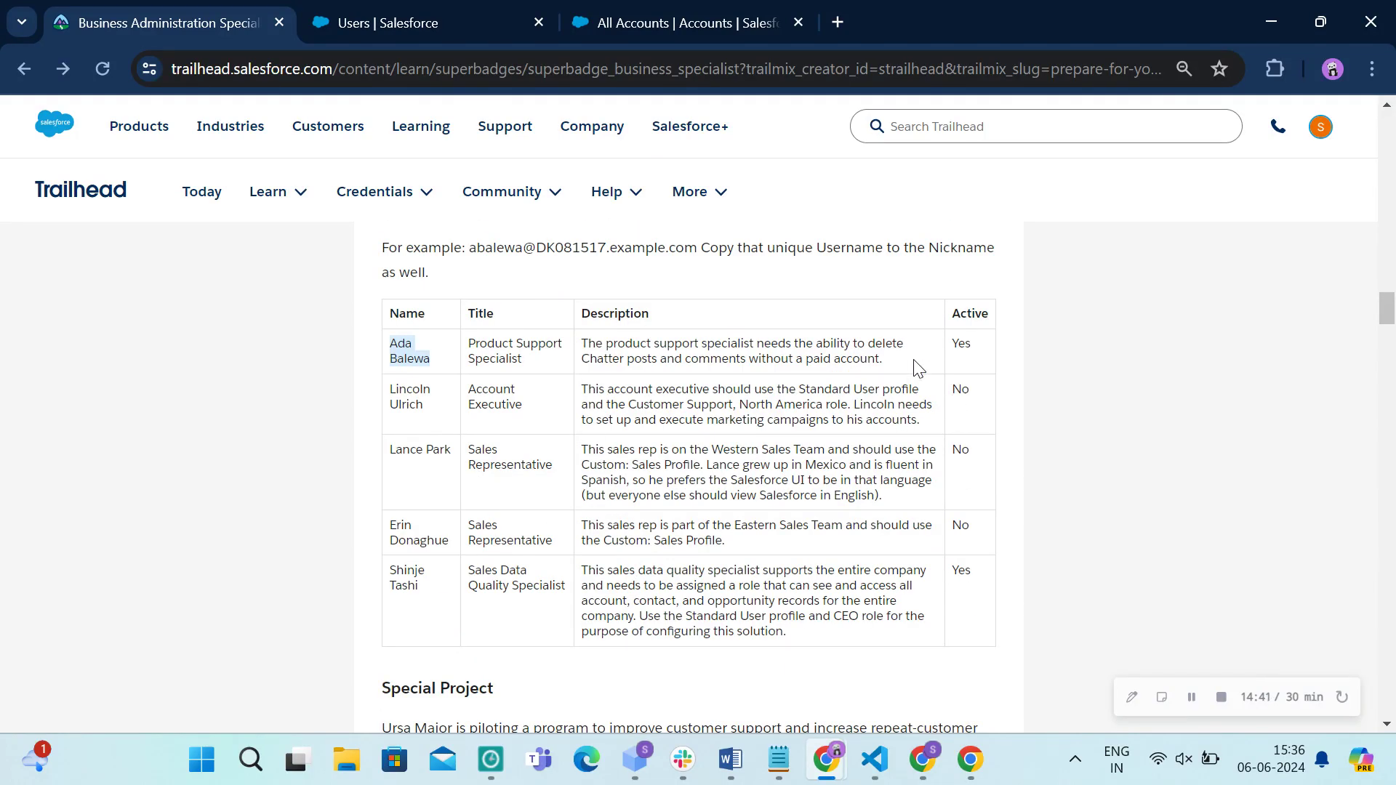
pyautogui.click(407, 22)
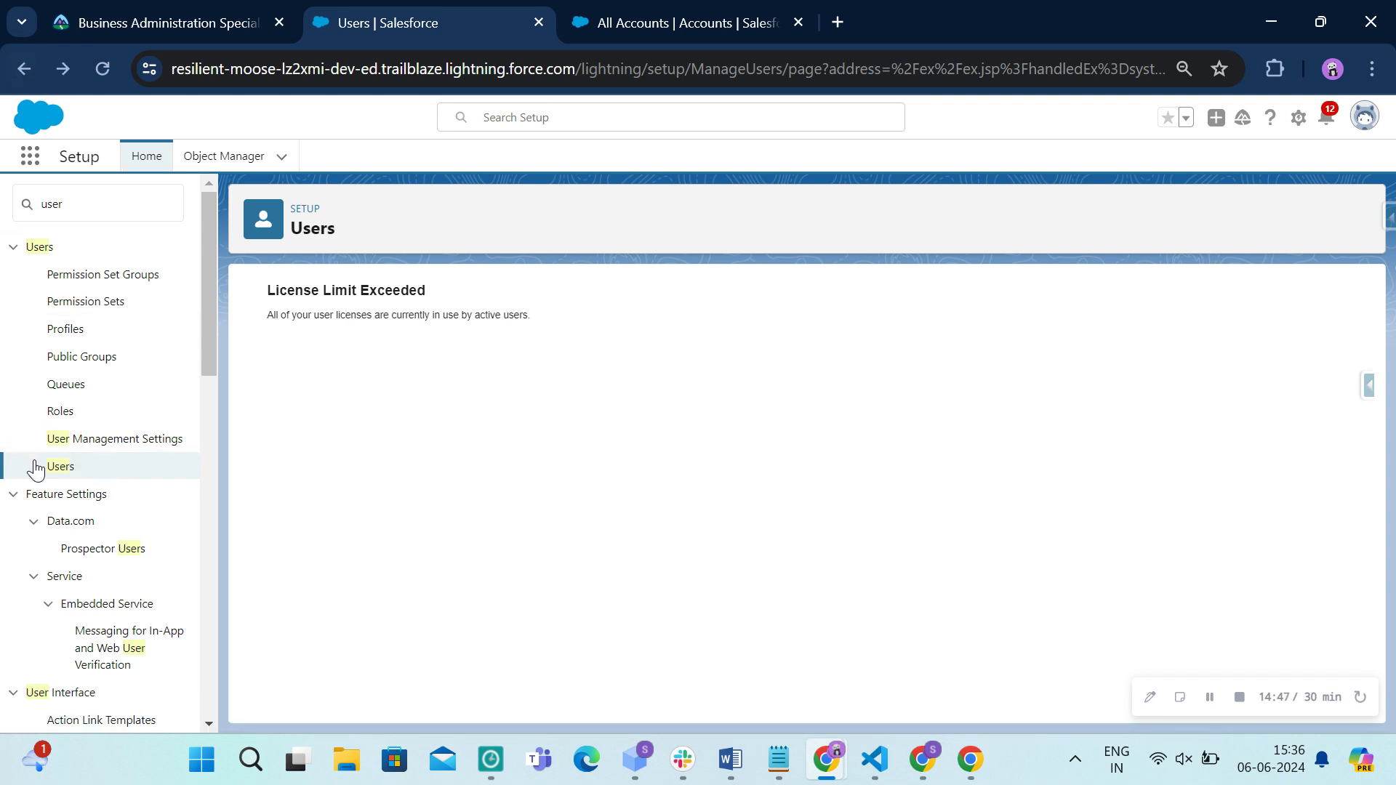
pyautogui.click(65, 467)
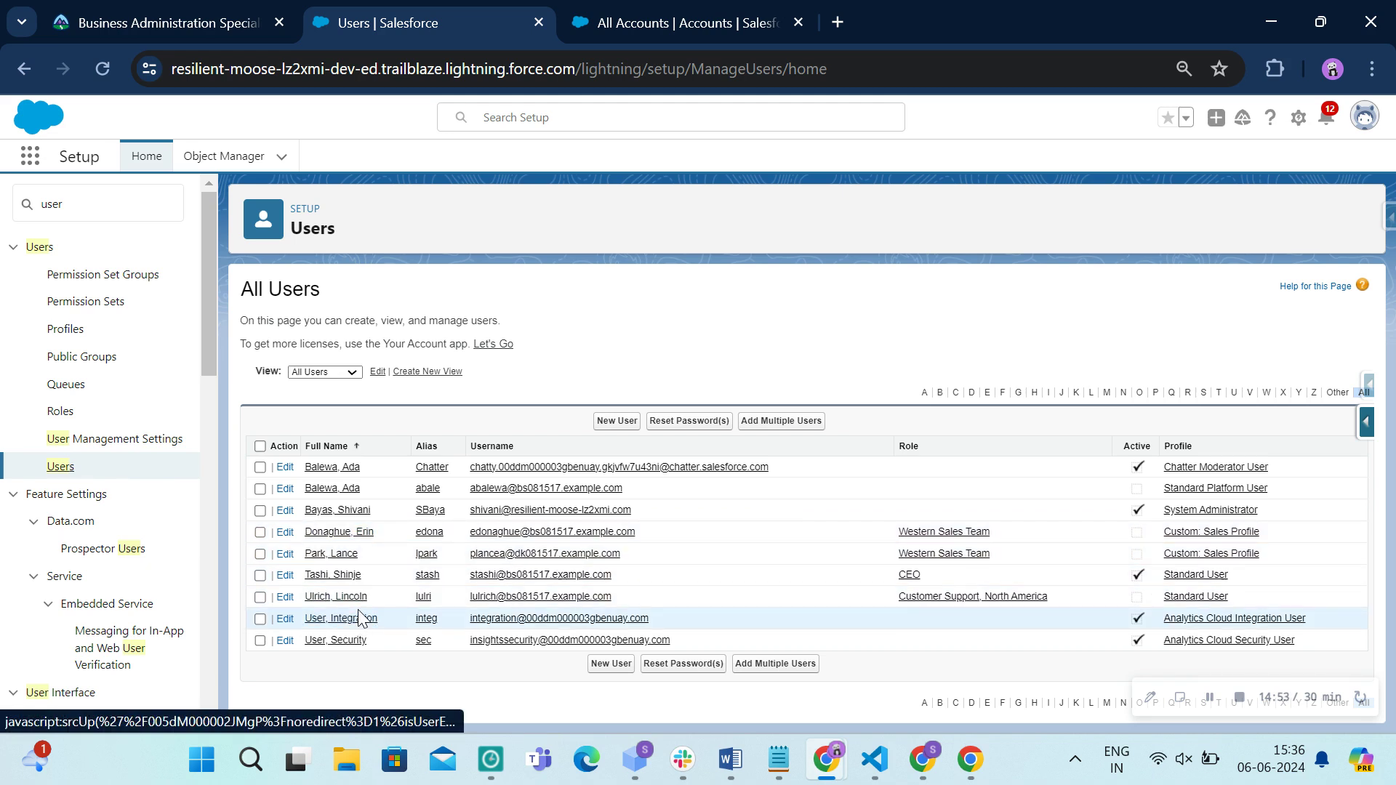
pyautogui.click(306, 599)
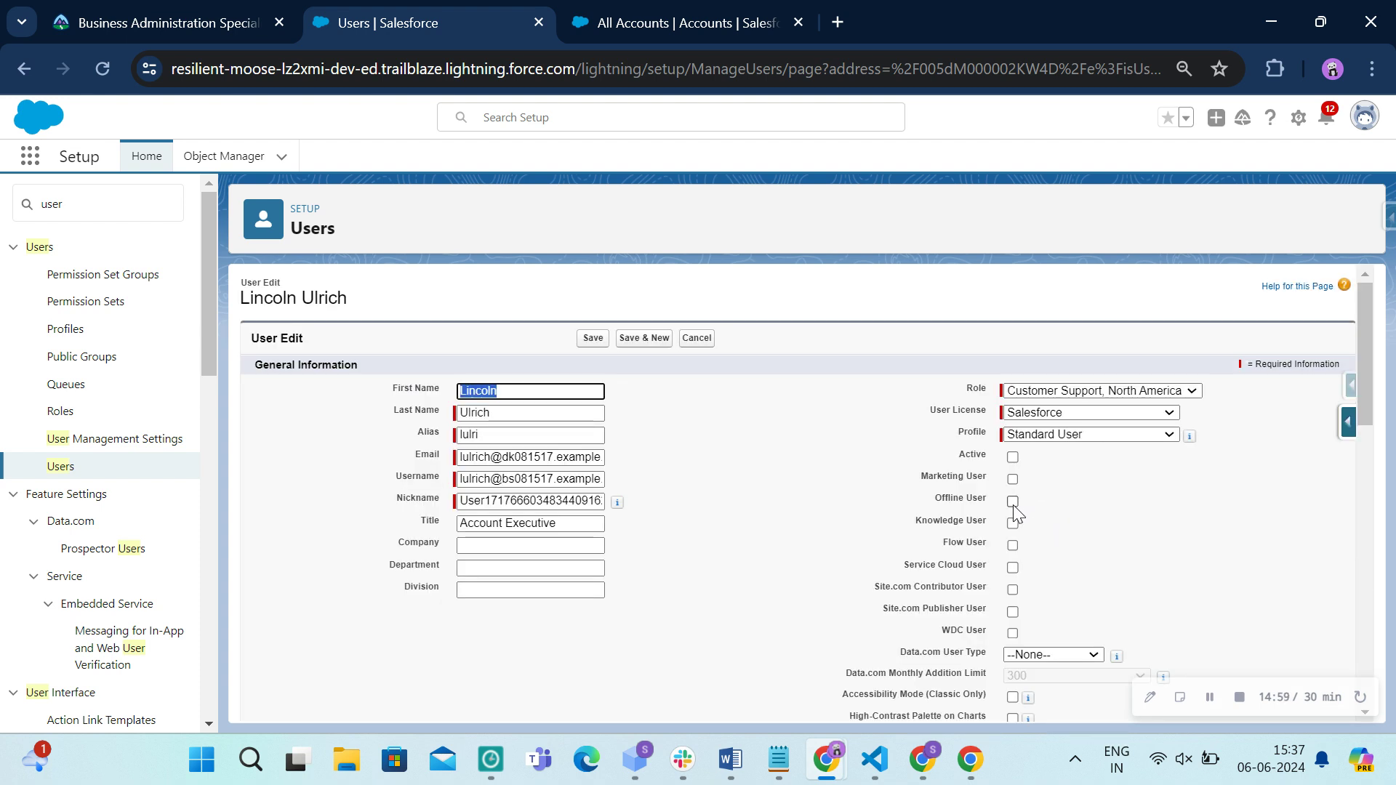
pyautogui.click(1011, 480)
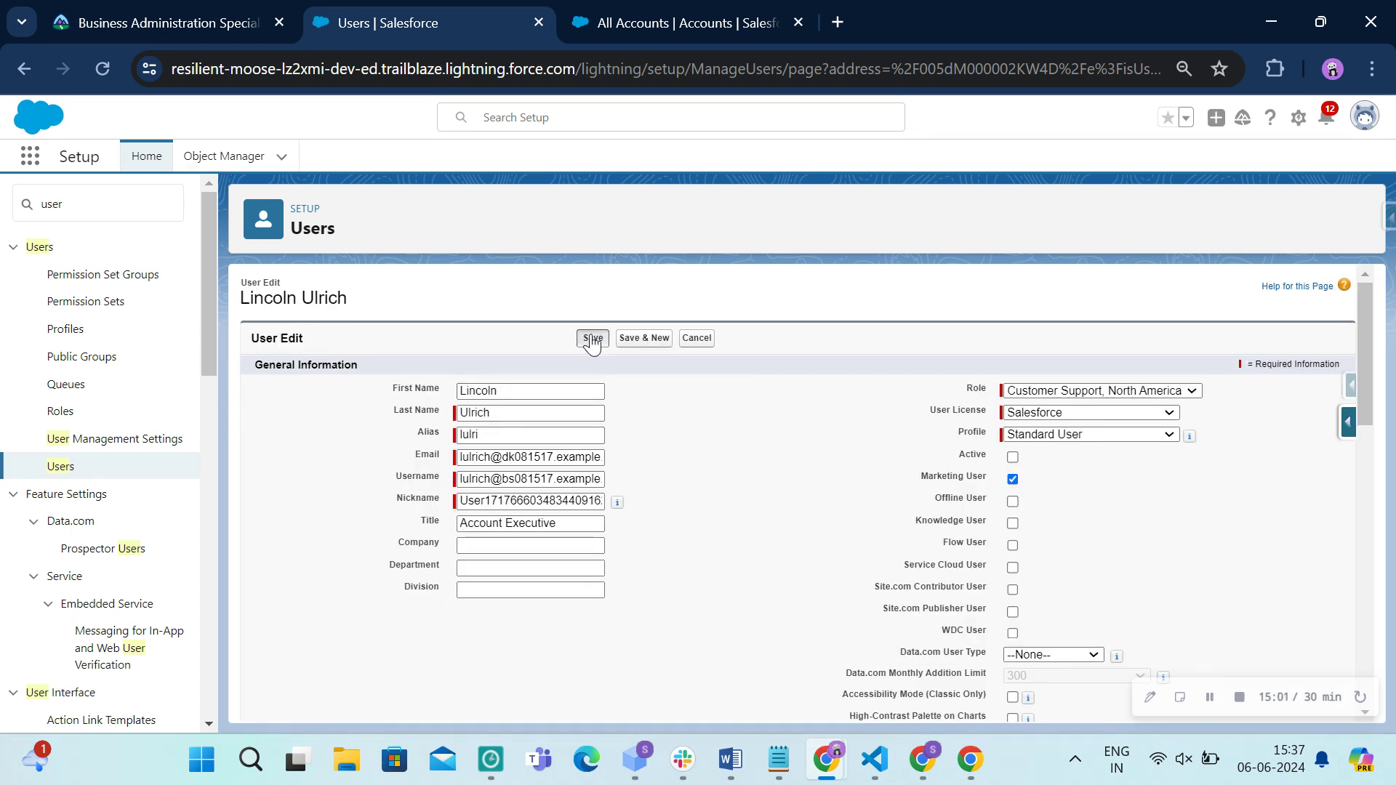
pyautogui.click(592, 338)
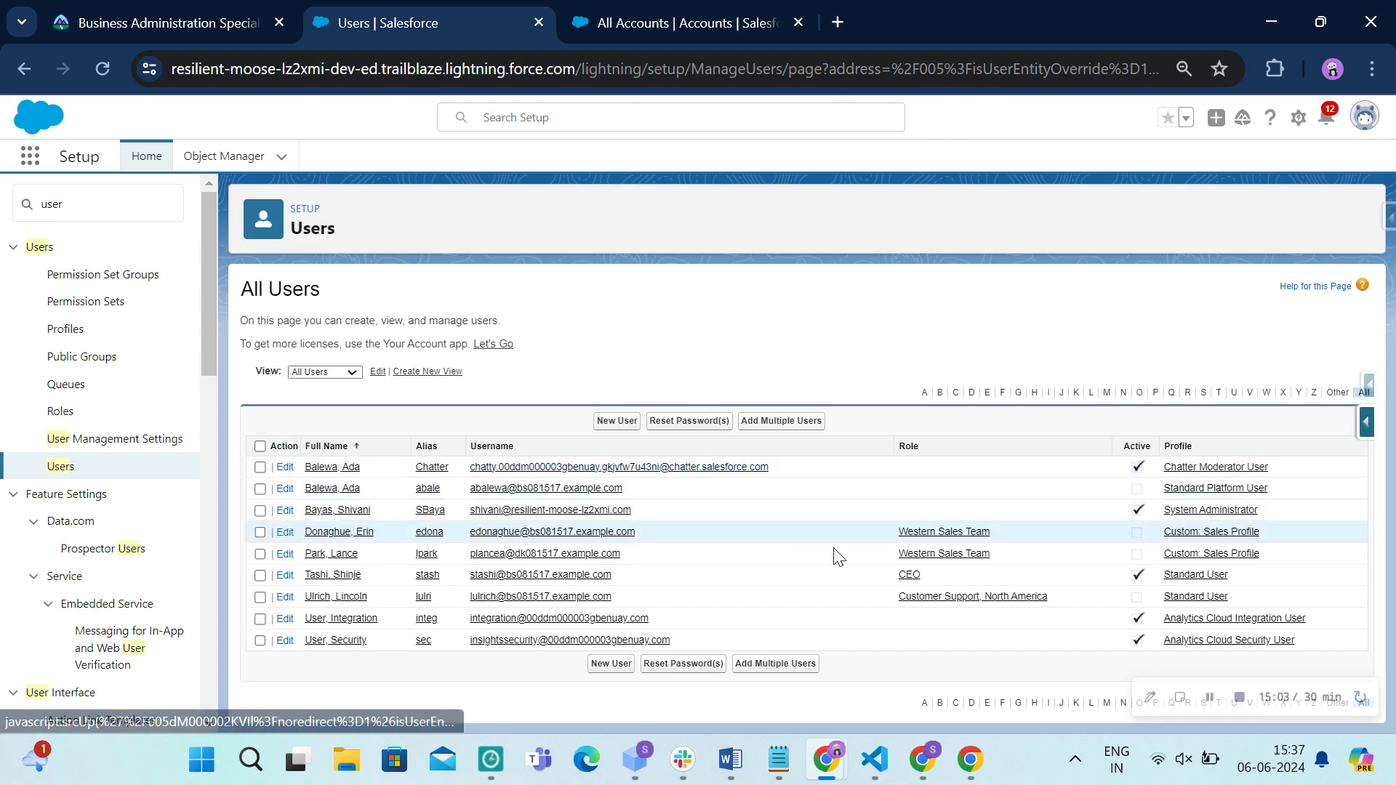
# Return to the Trailhead challenge list and examine the status of the Create users challenge.
pyautogui.hotkey('ctrl', 'shift', 'Tab')
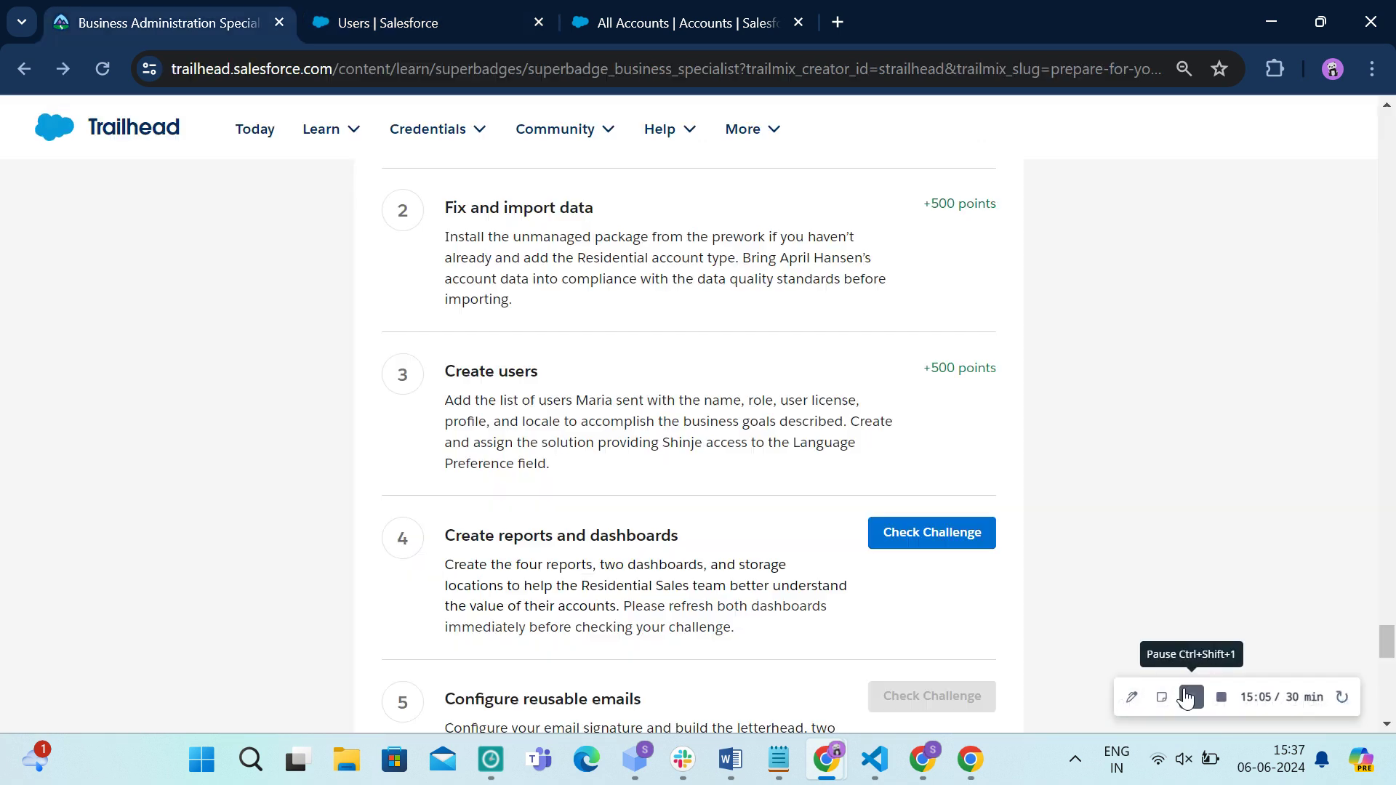
pyautogui.moveTo(931, 366); pyautogui.dragTo(1012, 385)
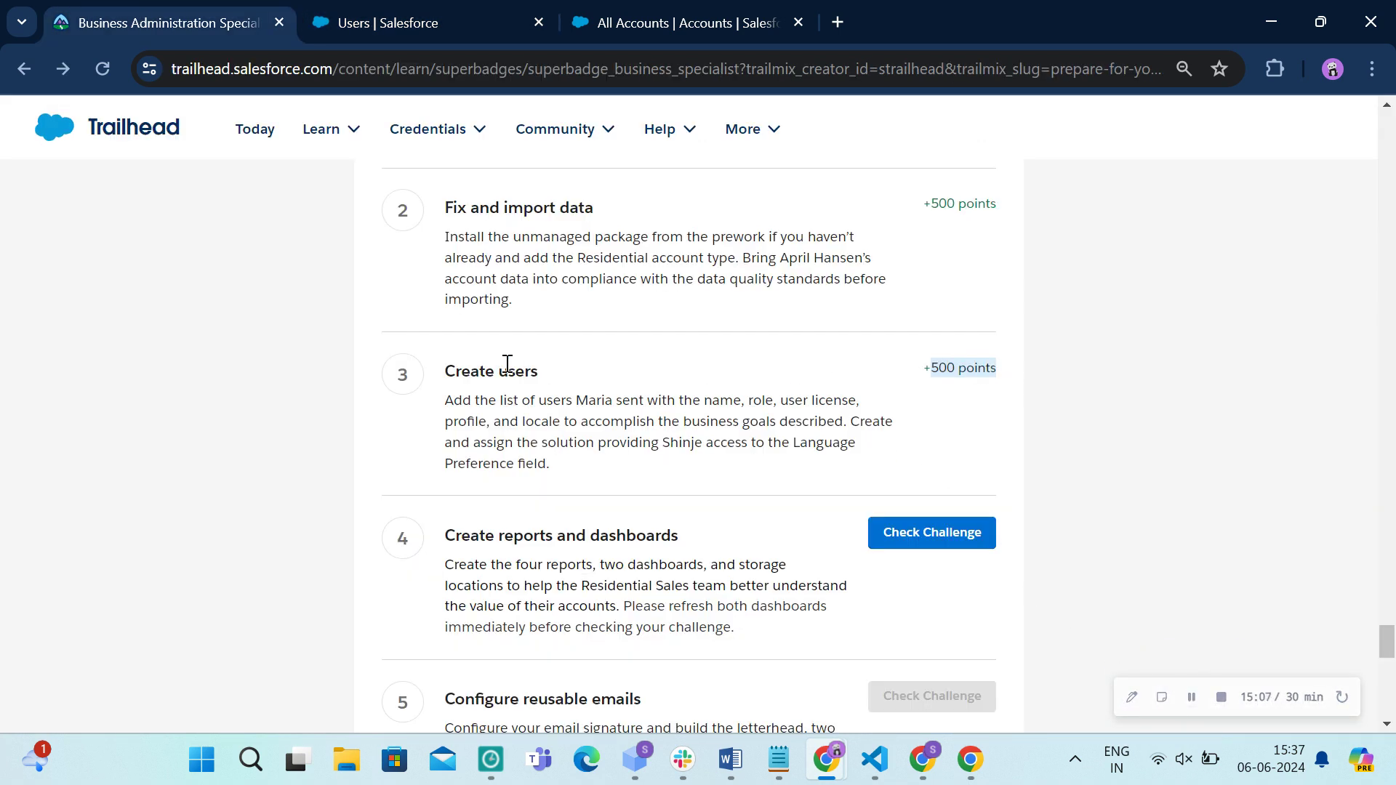